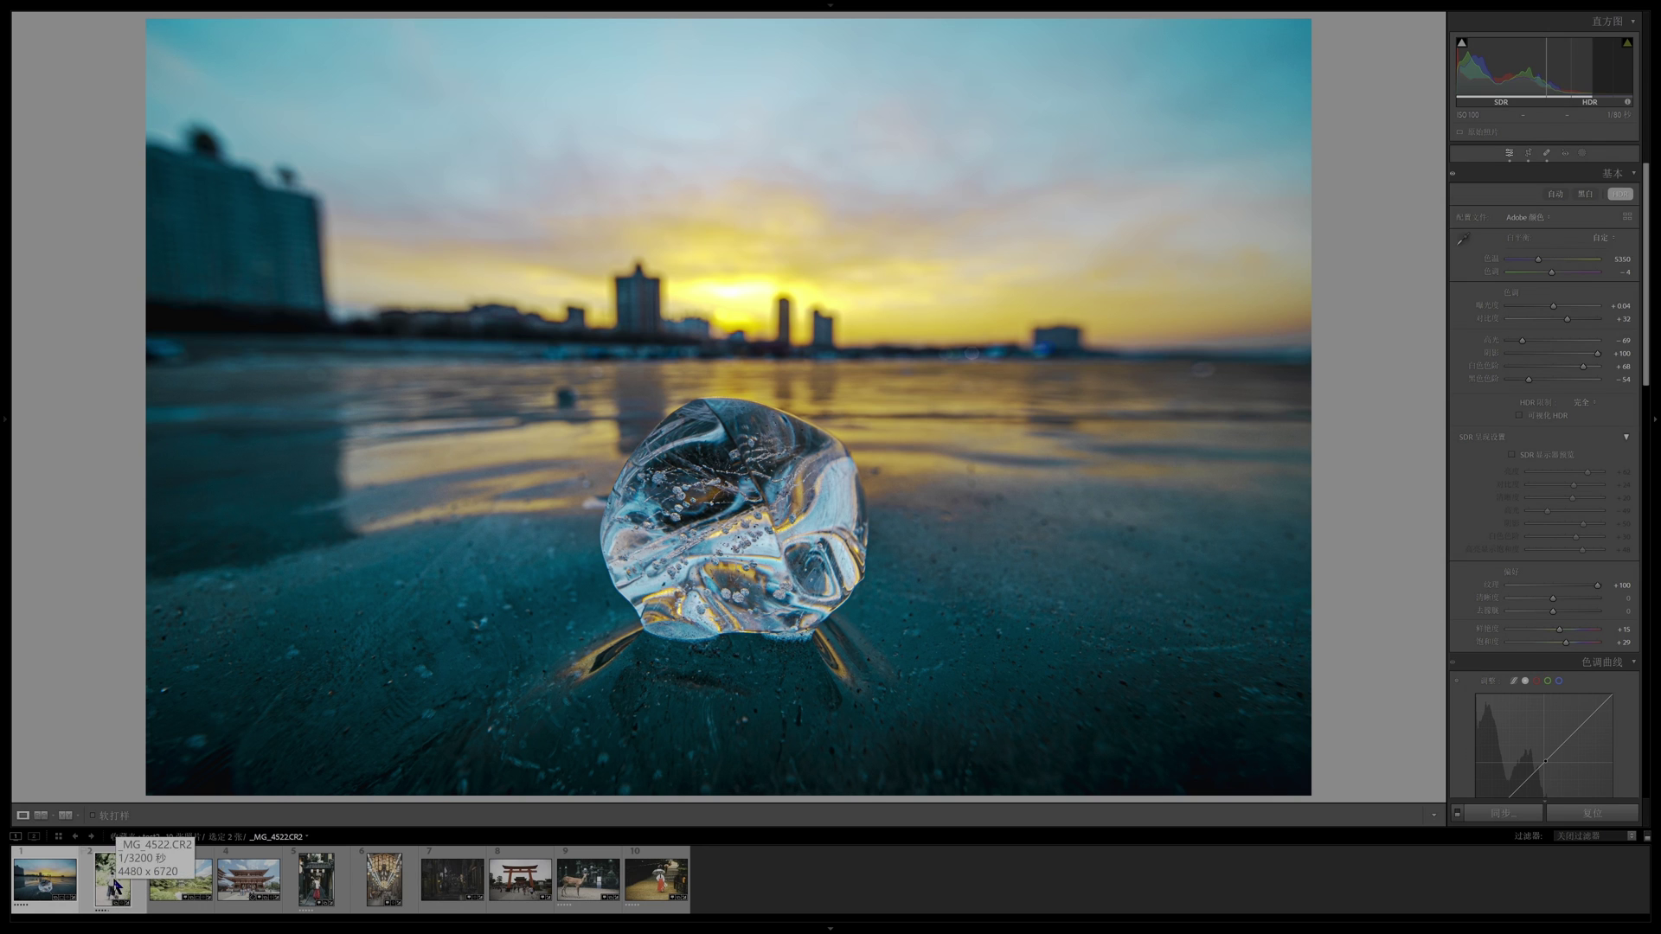
Look up the photo merge options for the second filmstrip photo and add that photo to the selection
right_click(116, 880)
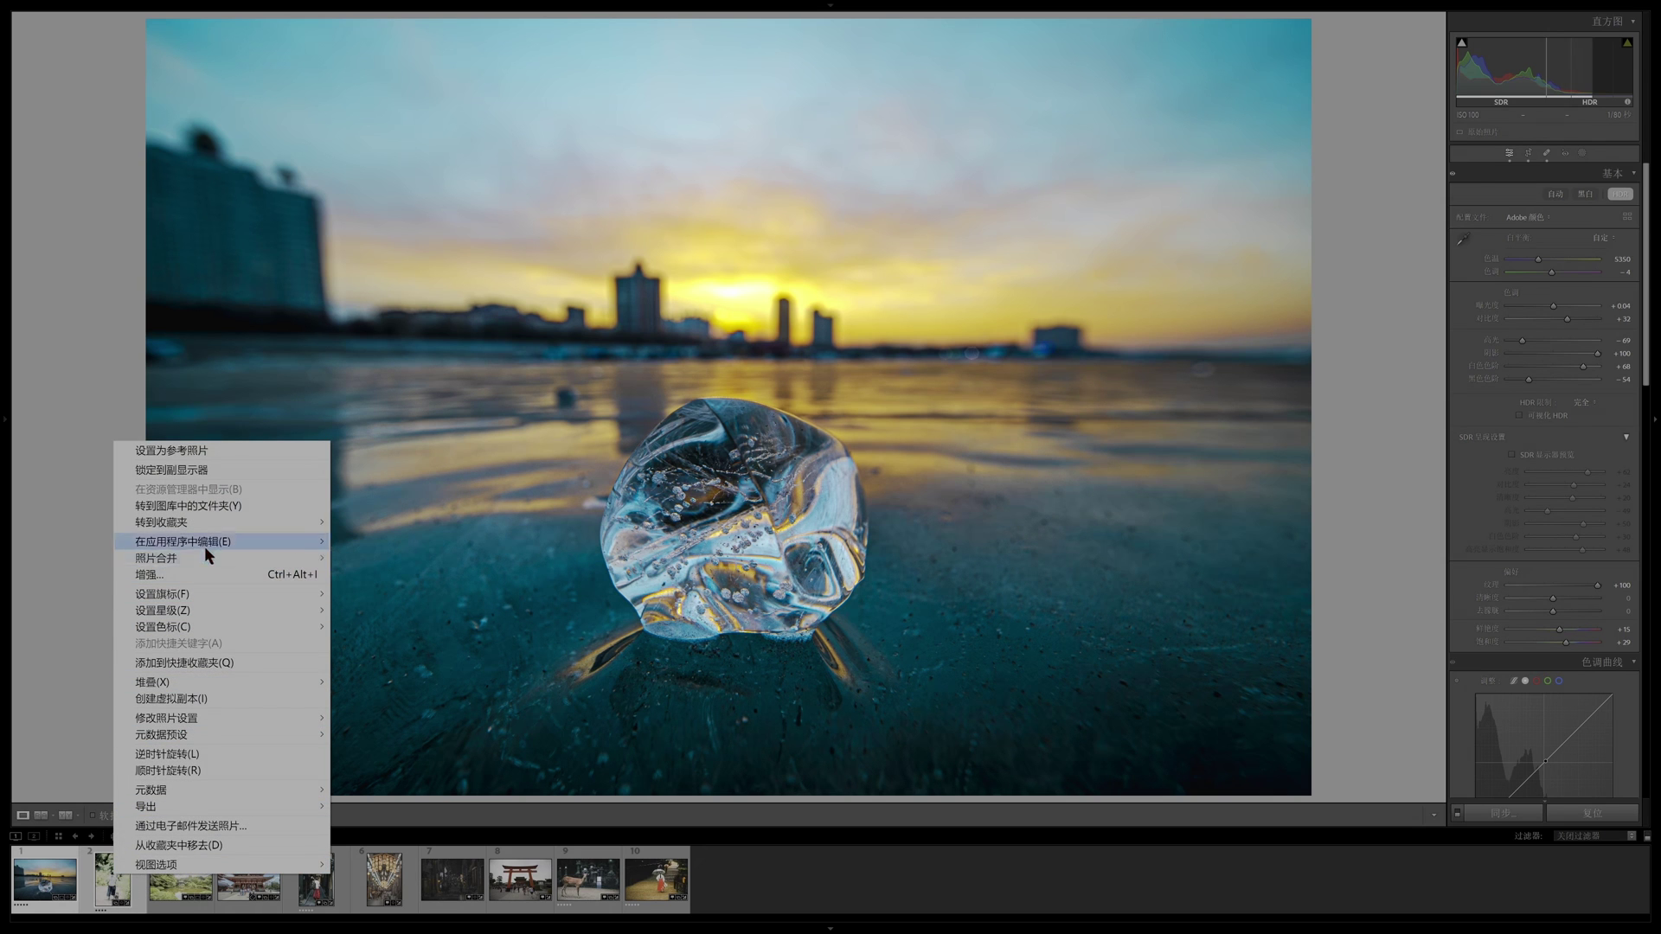
mouse_move(231, 553)
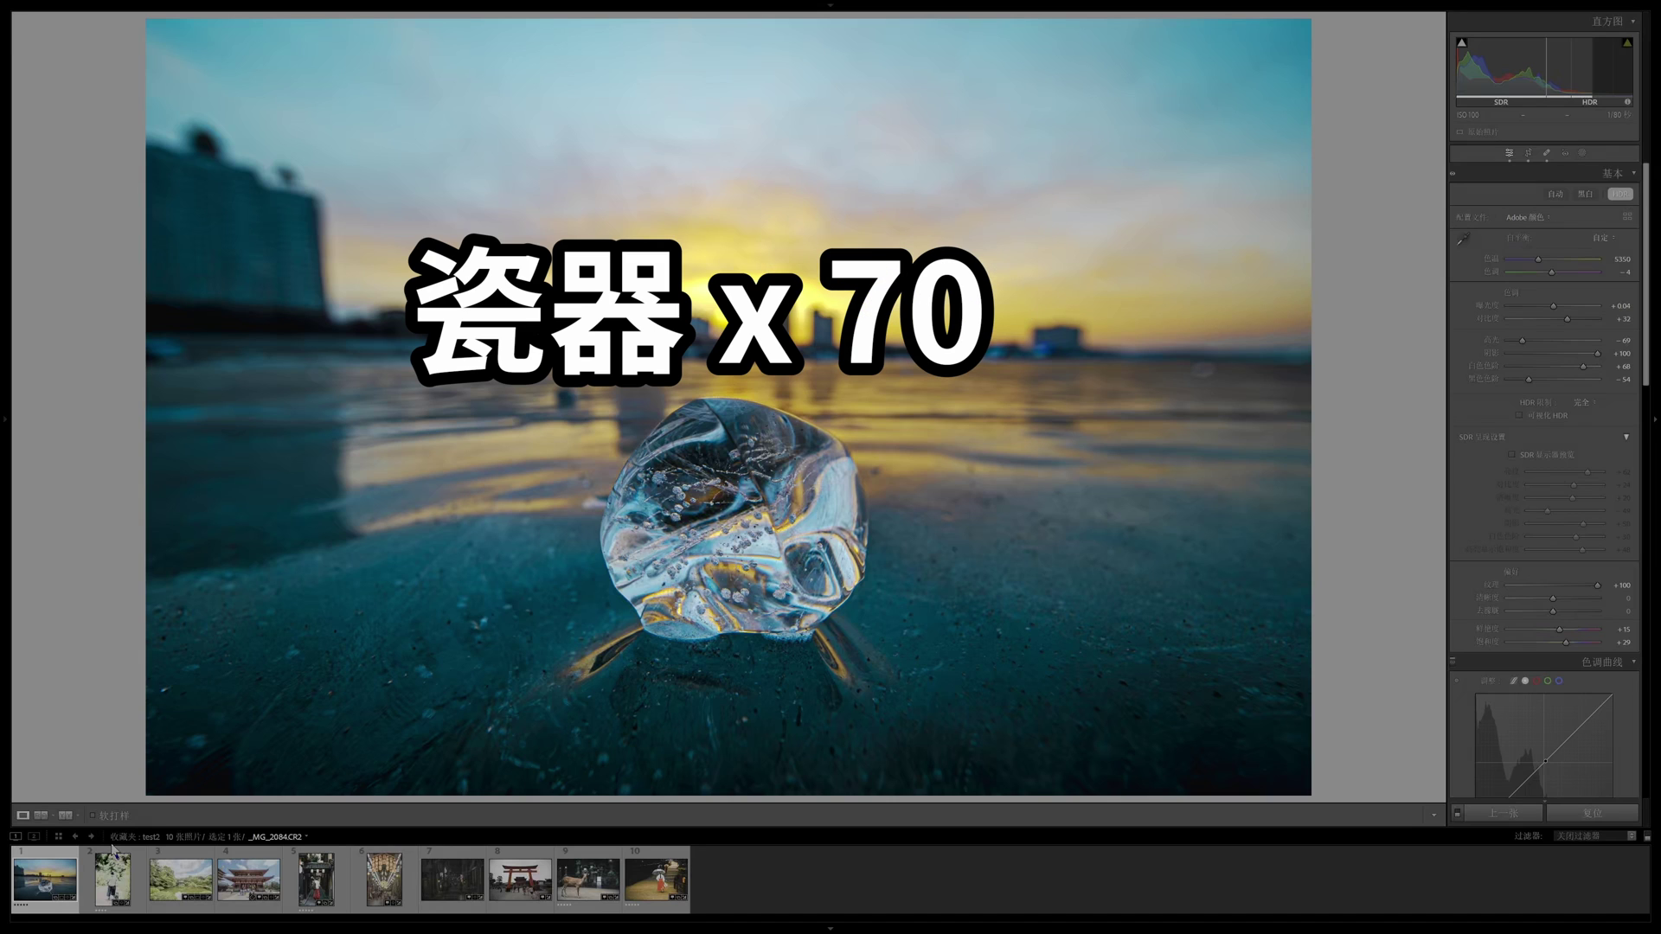
ctrl+click(112, 874)
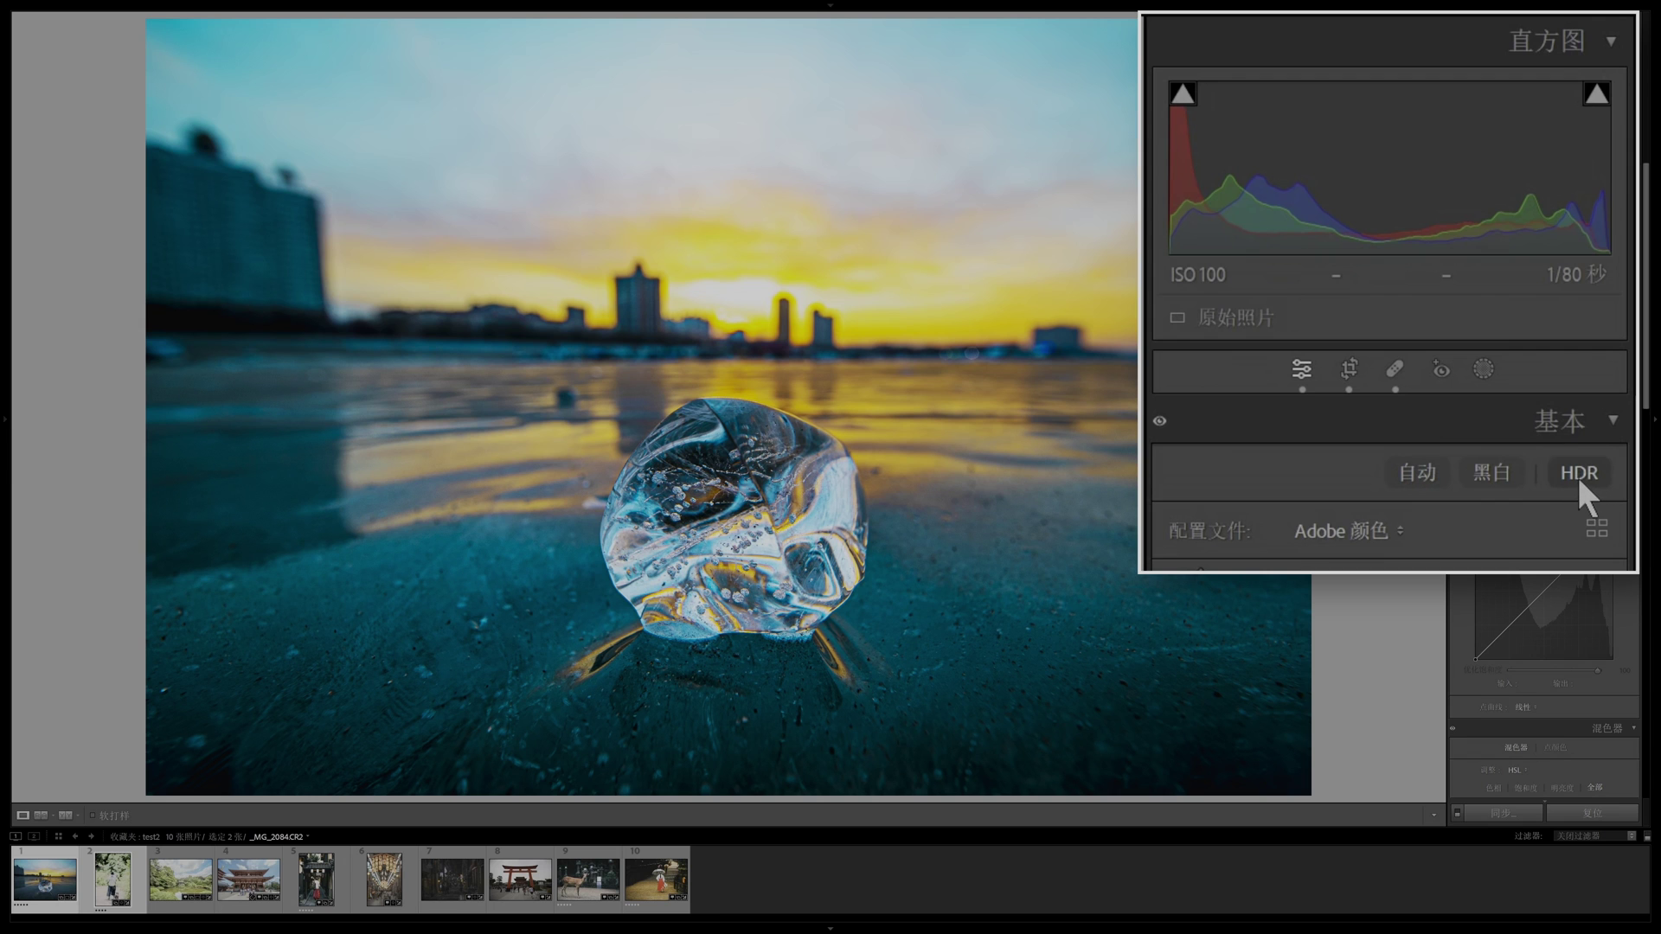
Turn on HDR editing for the beach ice photo, comparing the picture with HDR off and on
click(1582, 476)
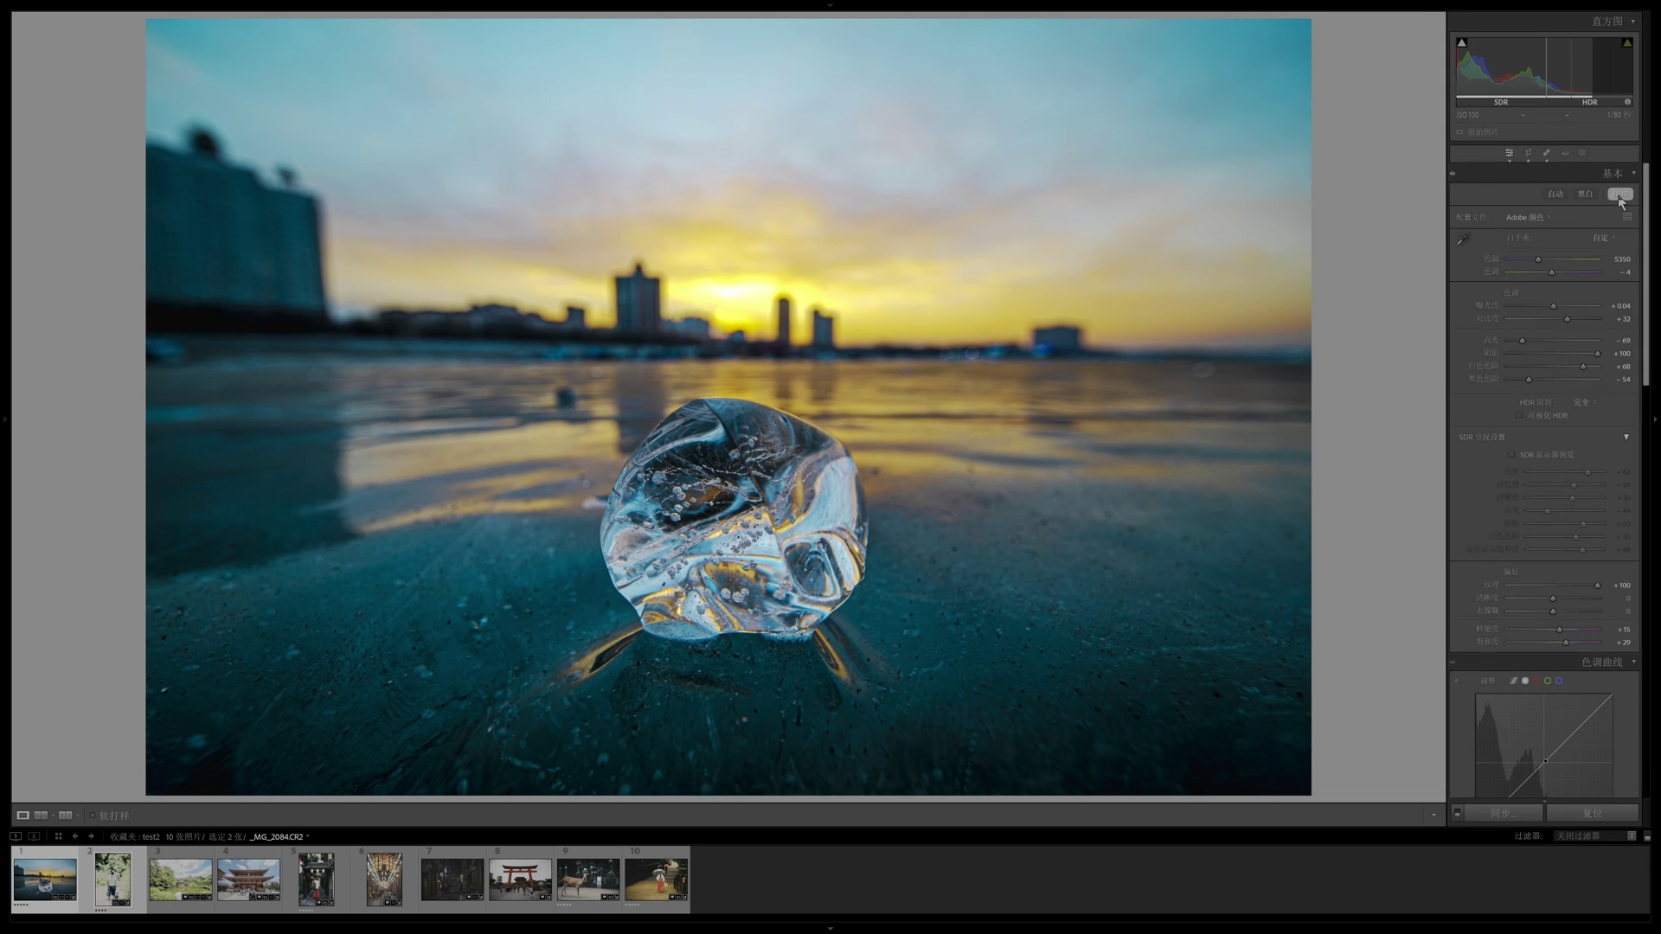
click(1619, 196)
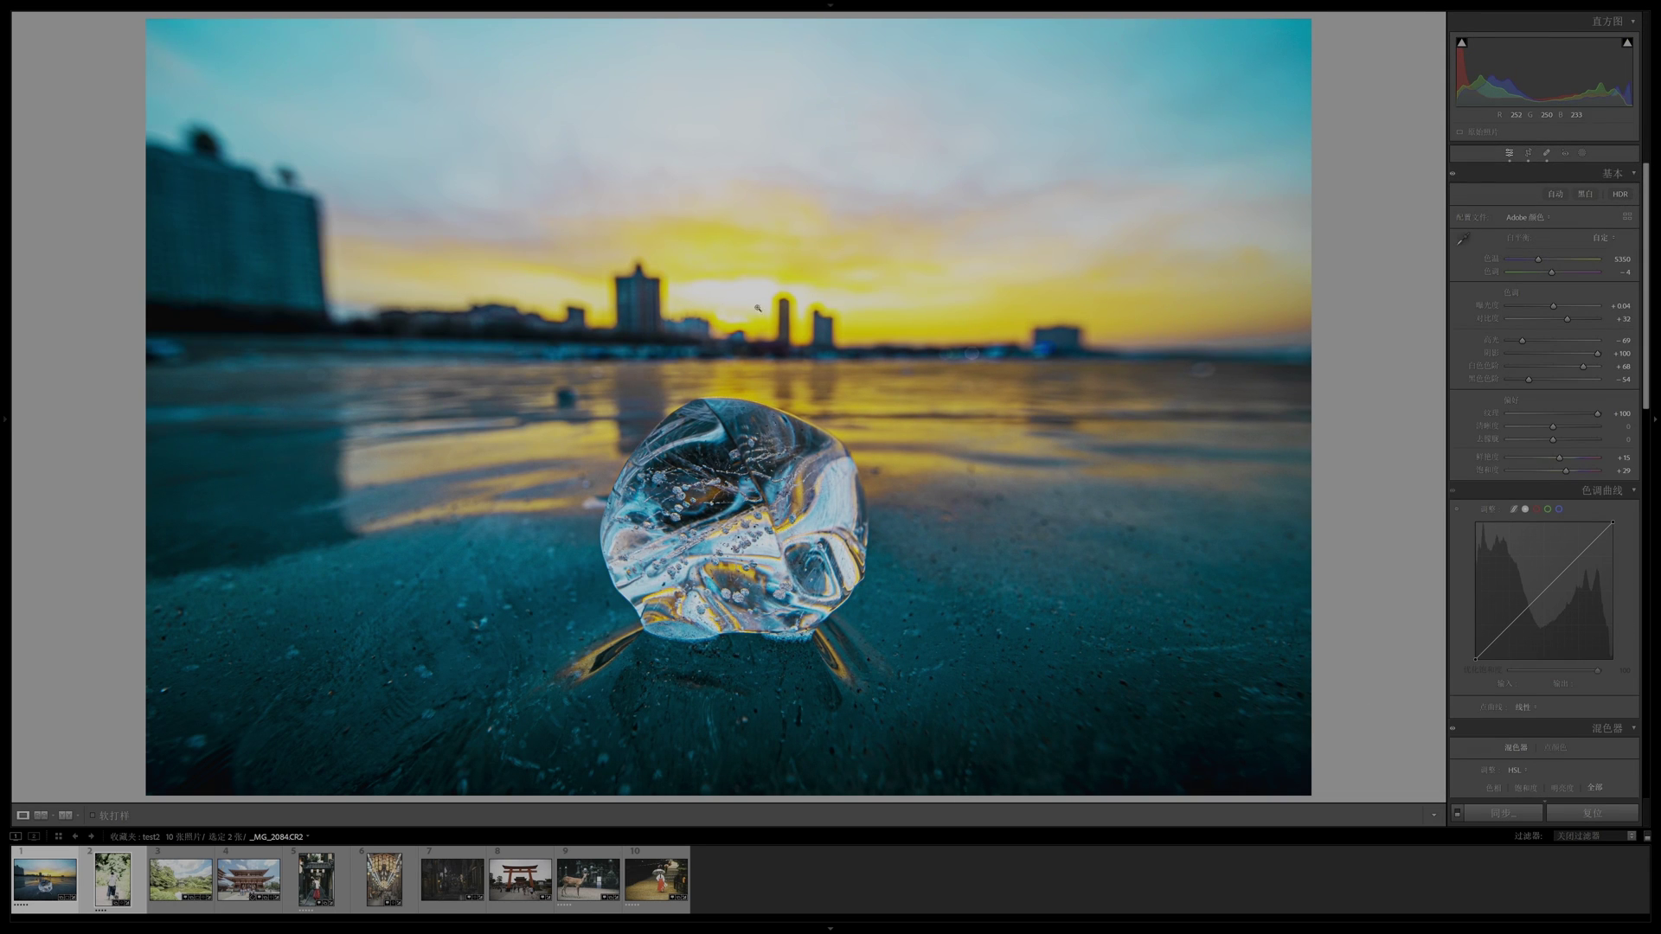
click(1620, 194)
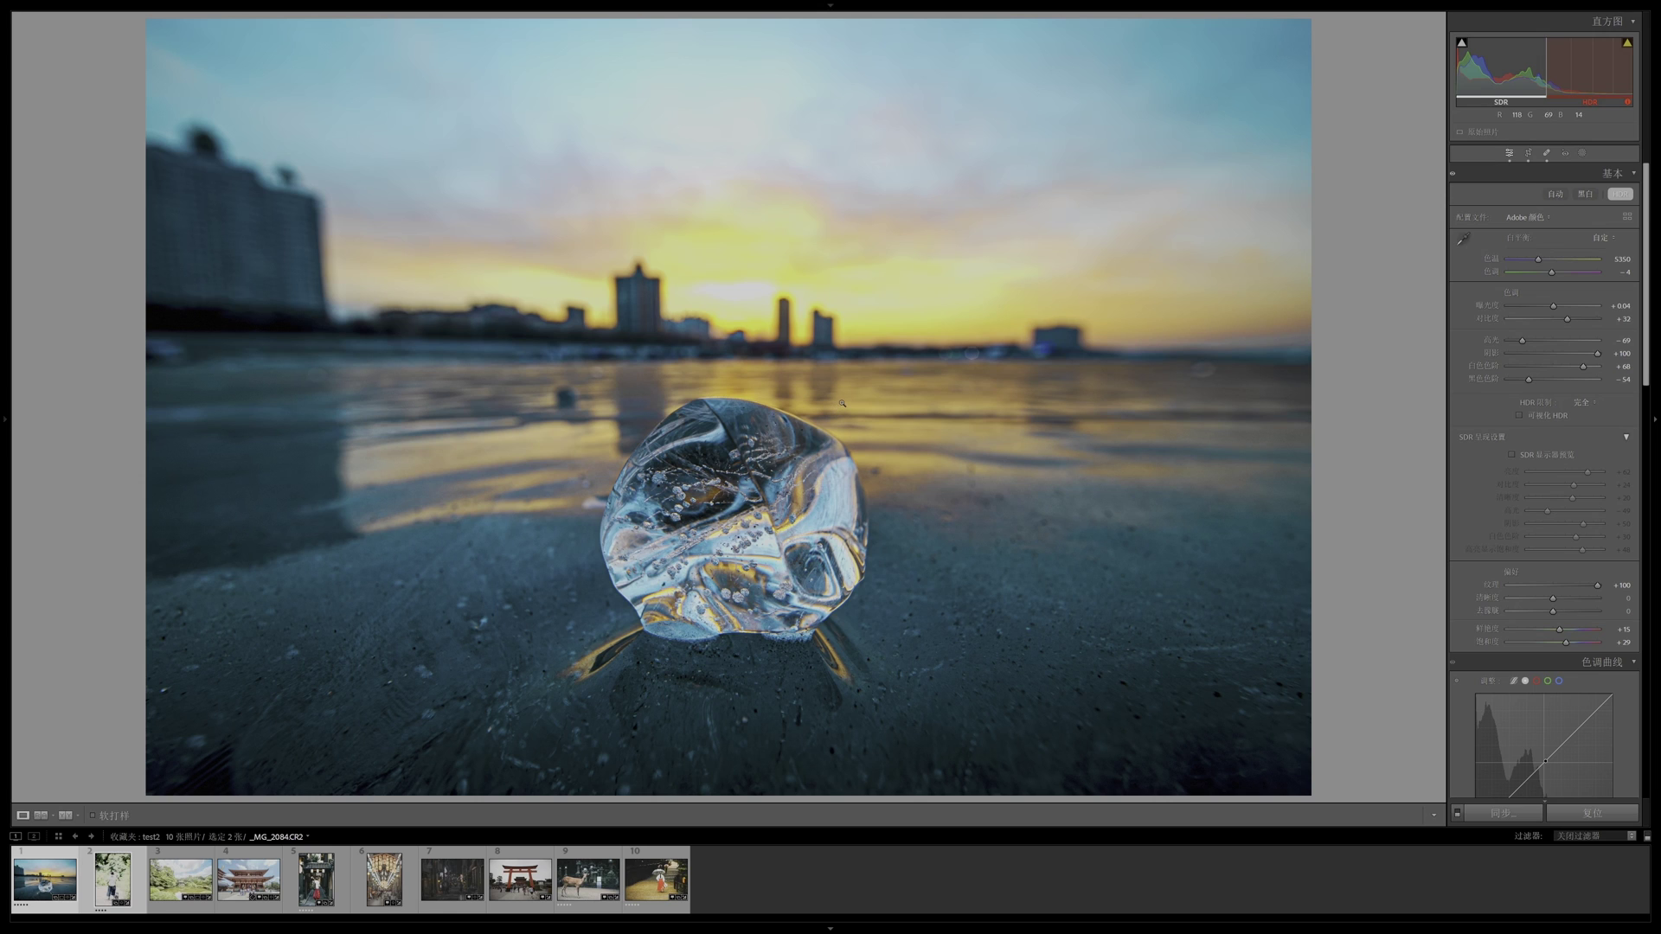
Open the system display settings in Windows Settings and view the color options for display 1
key(super+i)
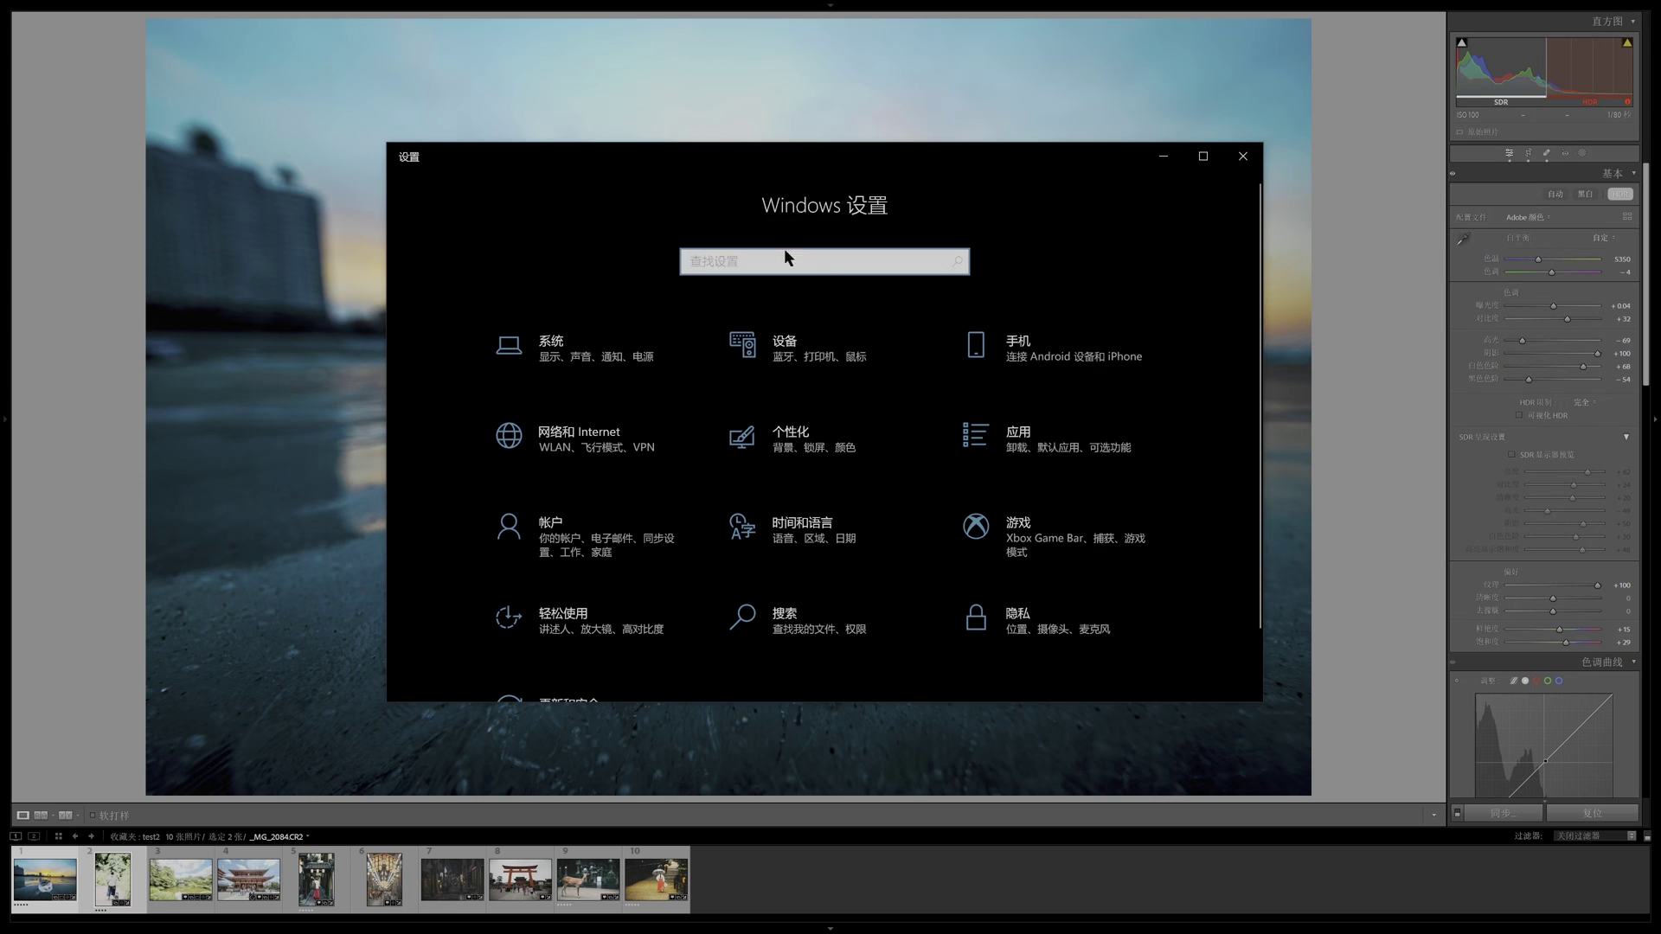
click(571, 366)
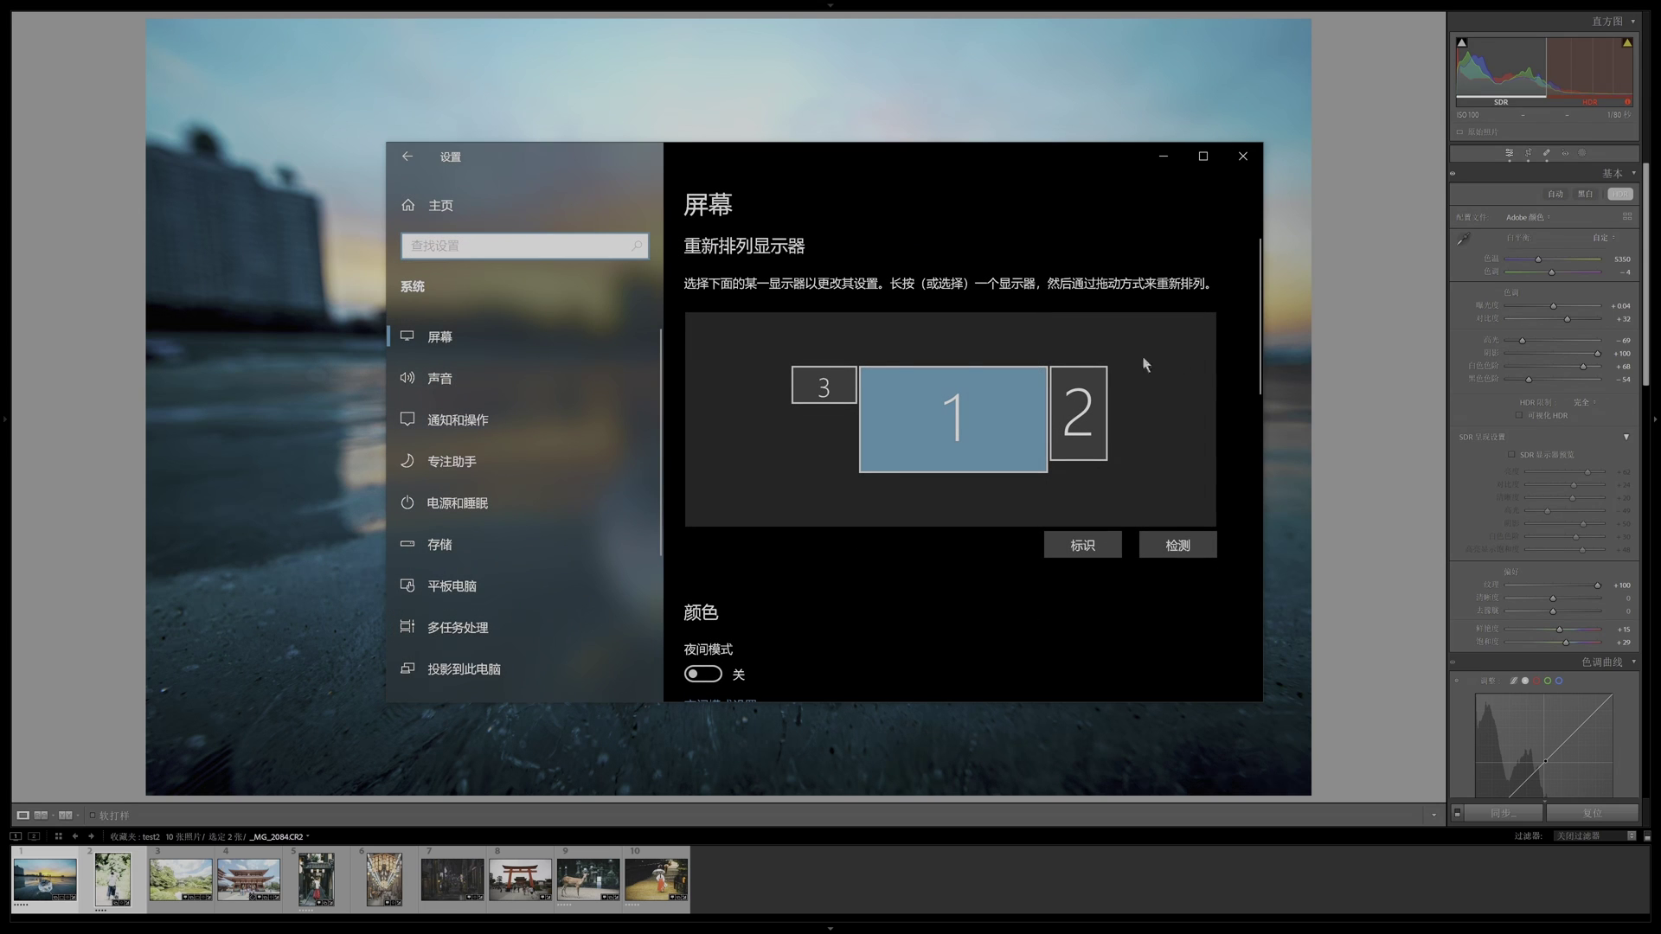
scroll(1259, 370, down, 1)
scroll(1258, 369, down, 5)
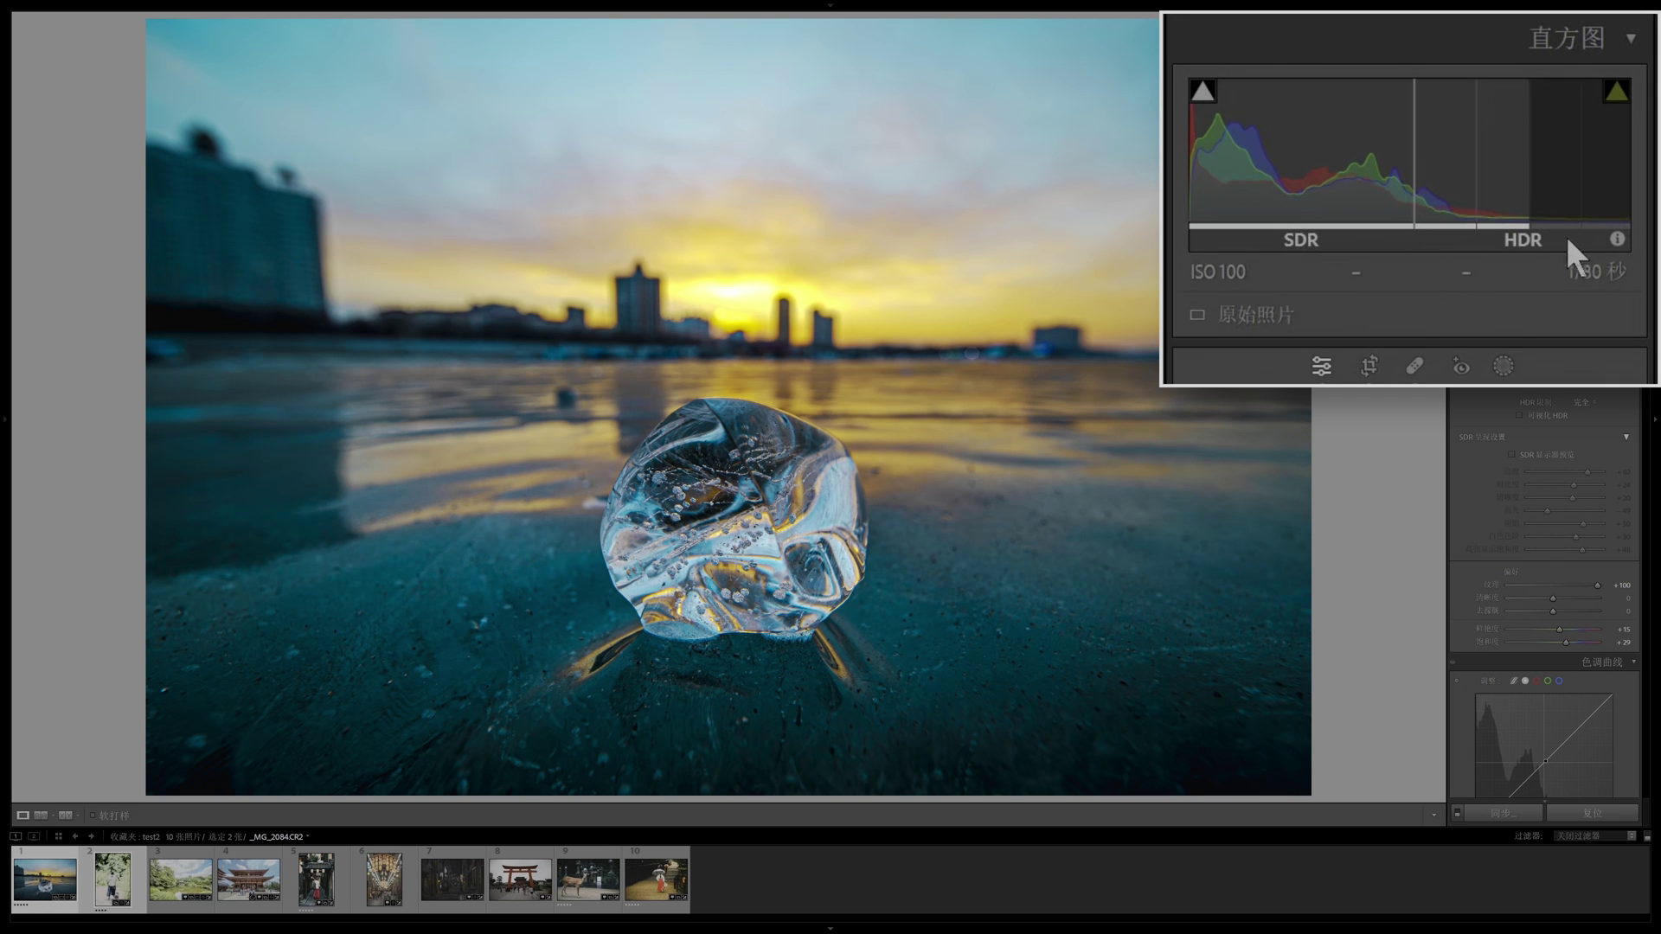
Compare the tone curve of the beach ice photo with HDR editing off and on, leaving HDR on
scroll(1566, 472, down, 3)
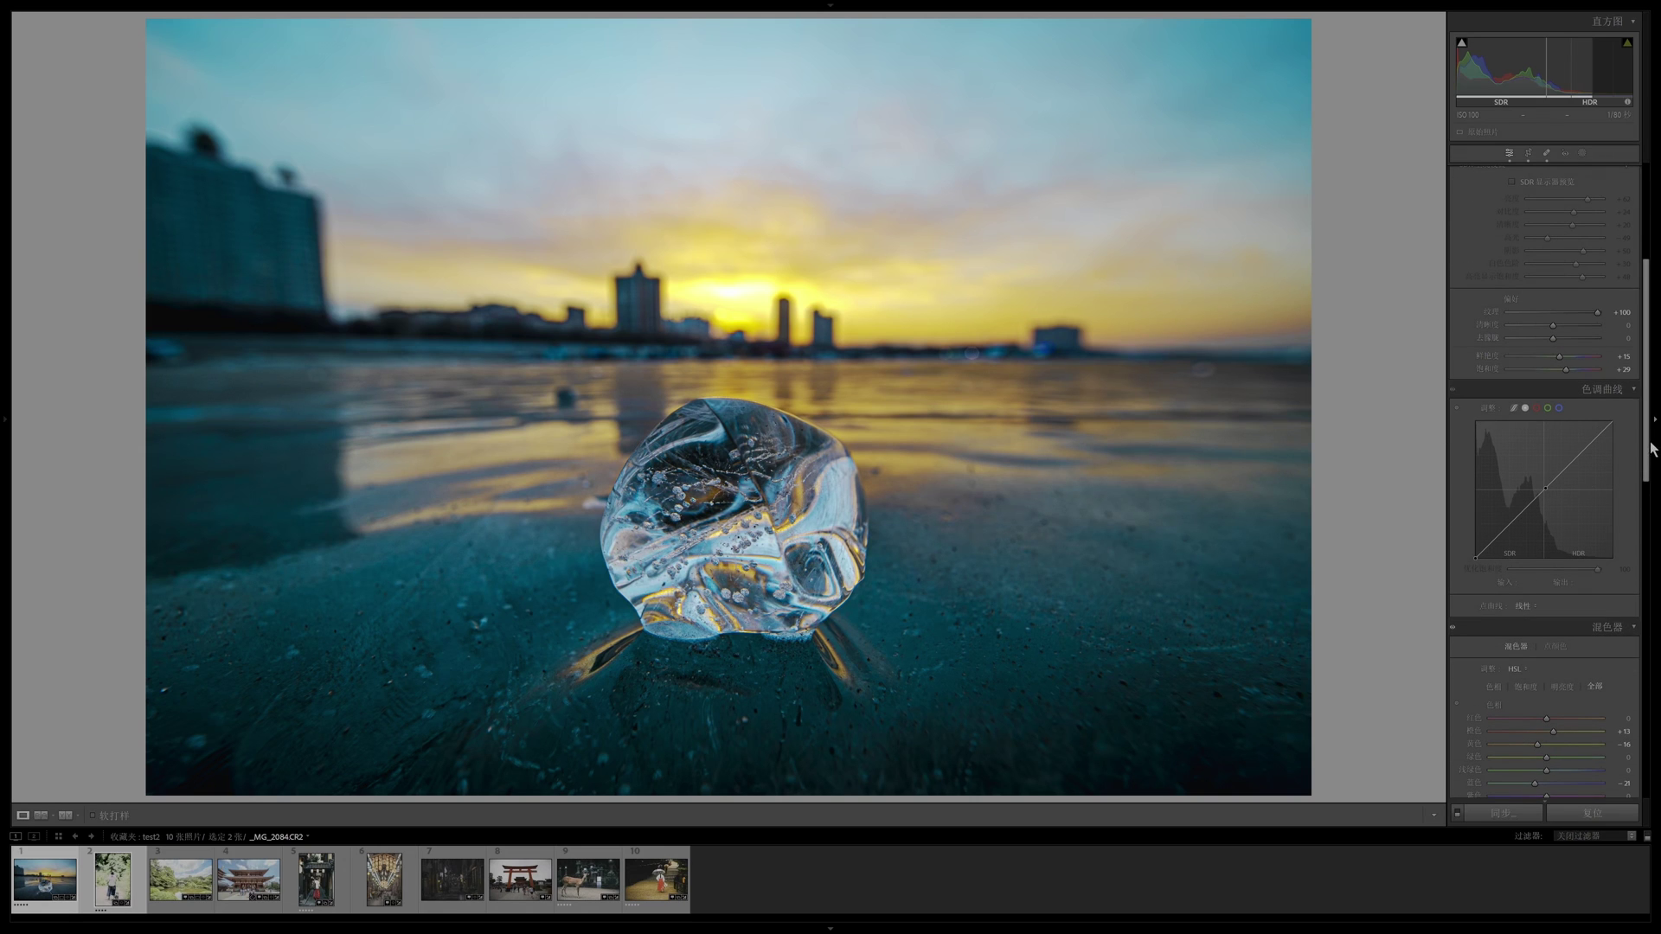
drag(1649, 444, 1650, 349)
click(1627, 202)
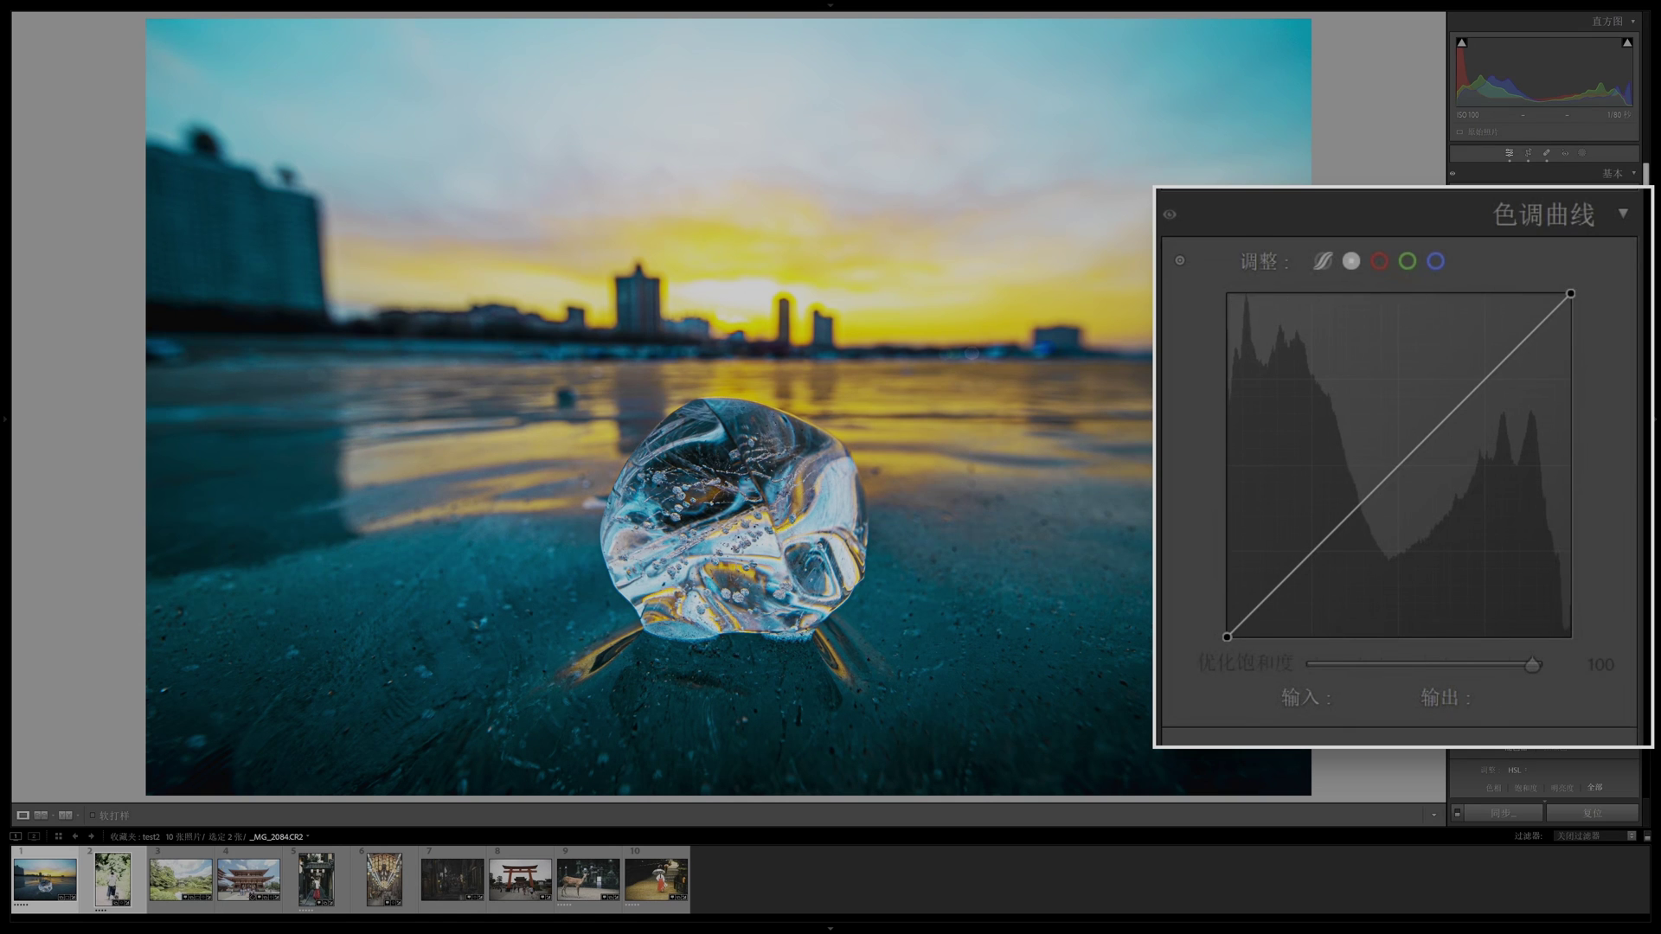
click(1620, 194)
drag(1649, 229, 1653, 327)
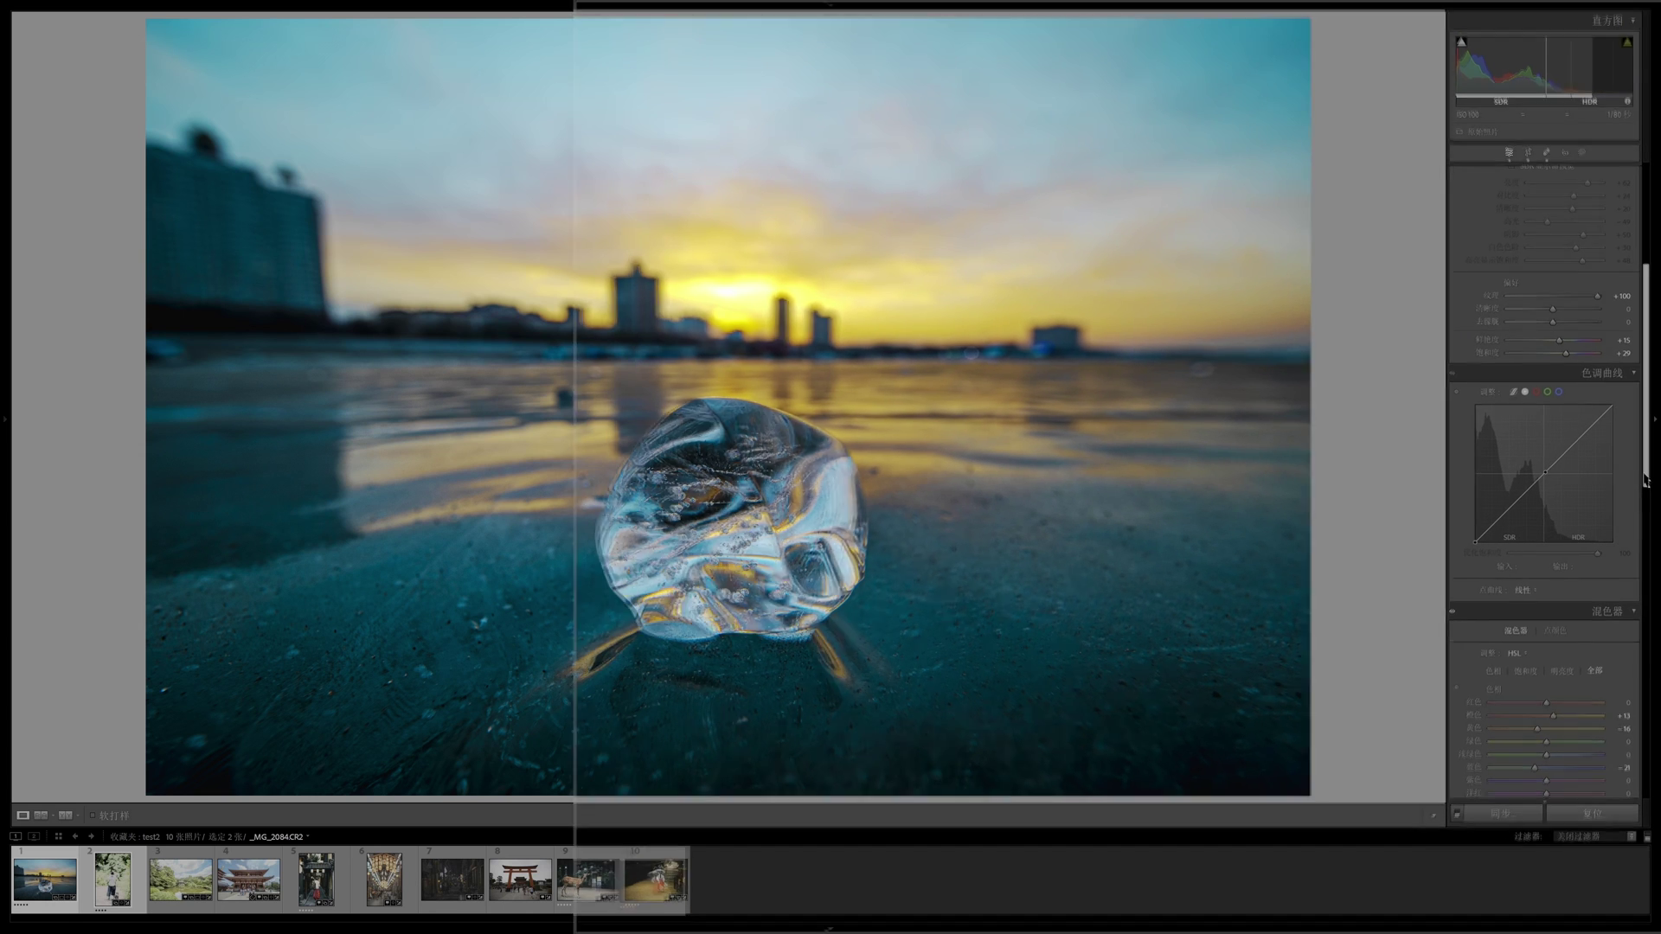
scroll(1650, 463, up, 1)
drag(1650, 463, 1646, 372)
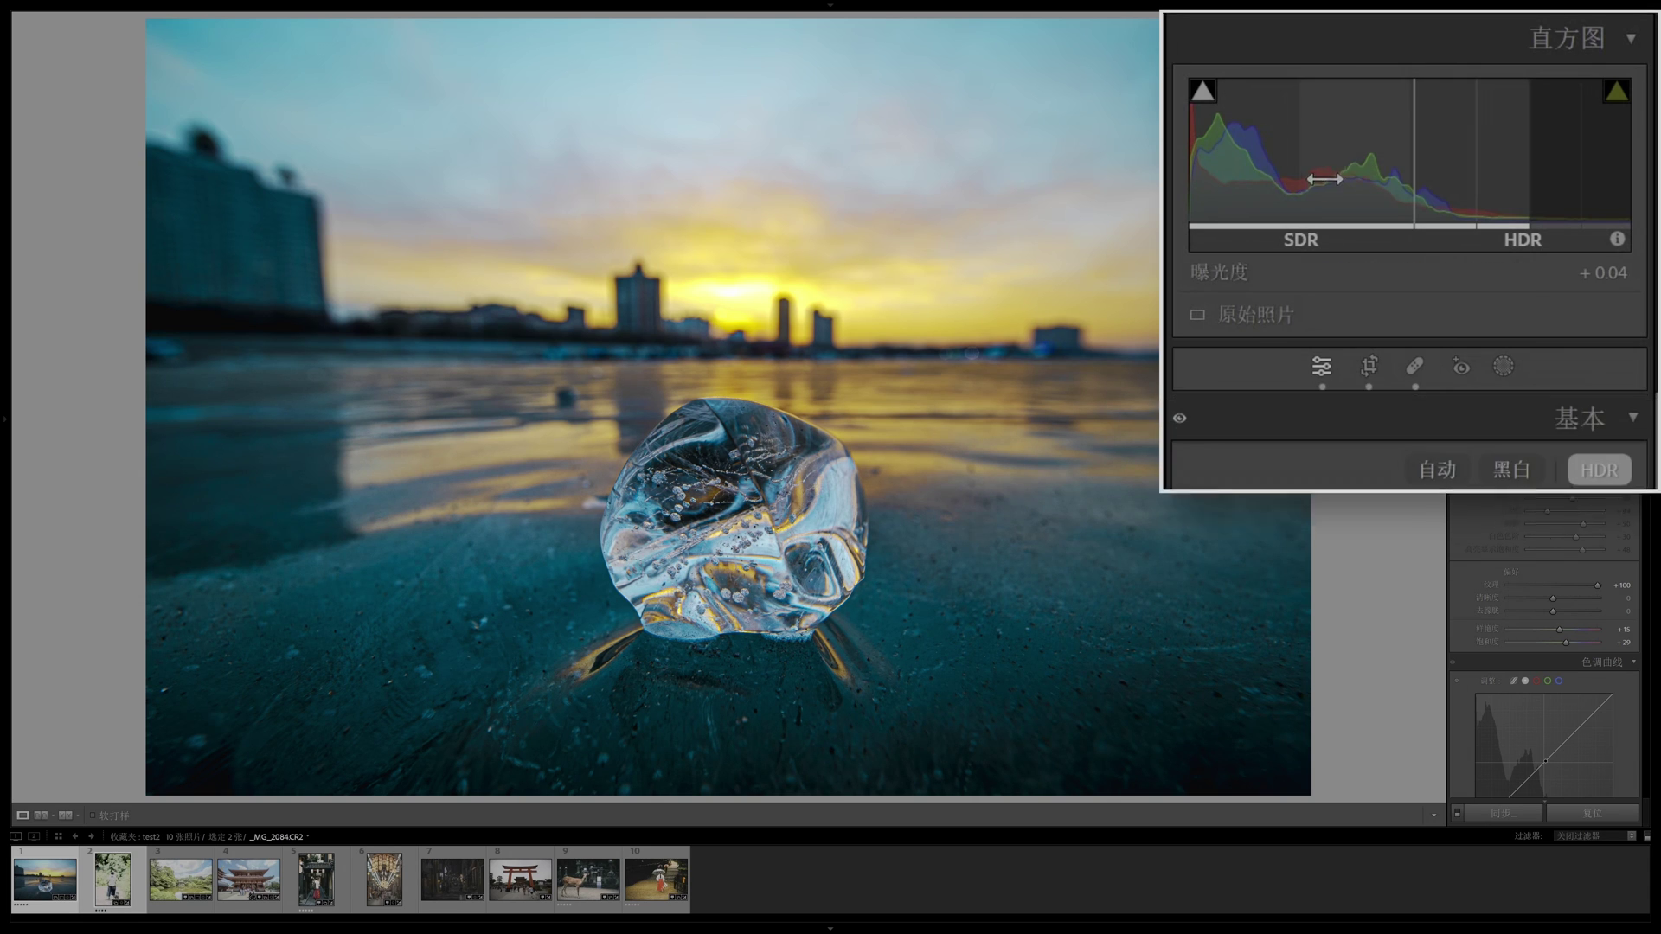
Turn off the percentage value display (显示百分比值) for the histogram
right_click(1215, 169)
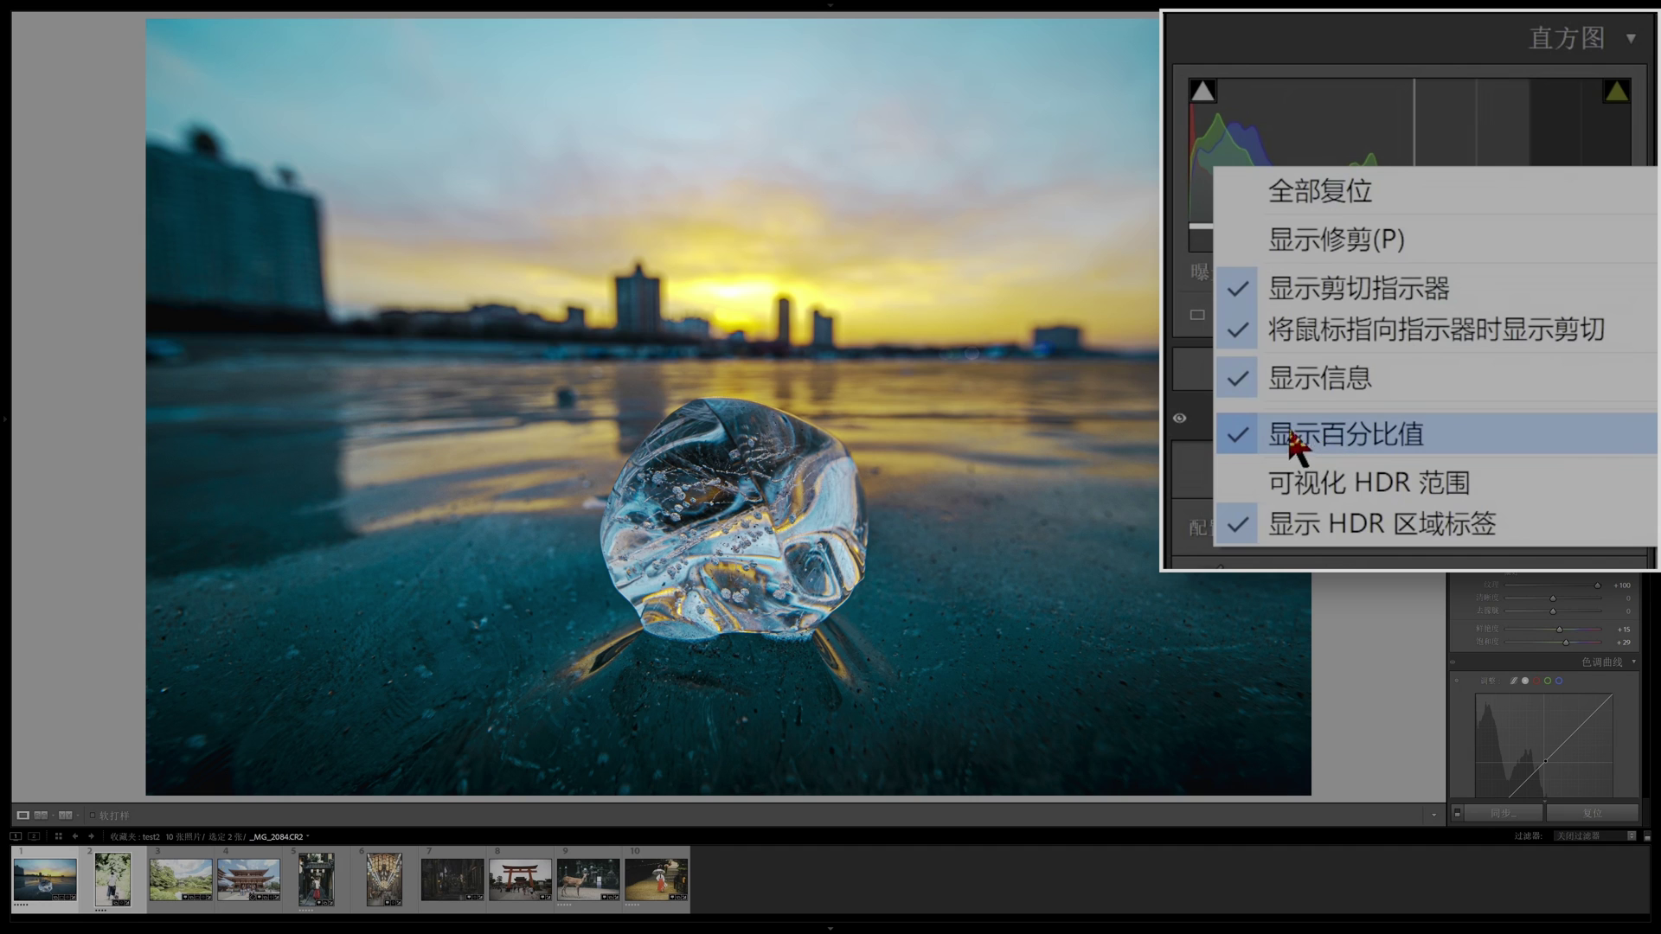
click(1336, 437)
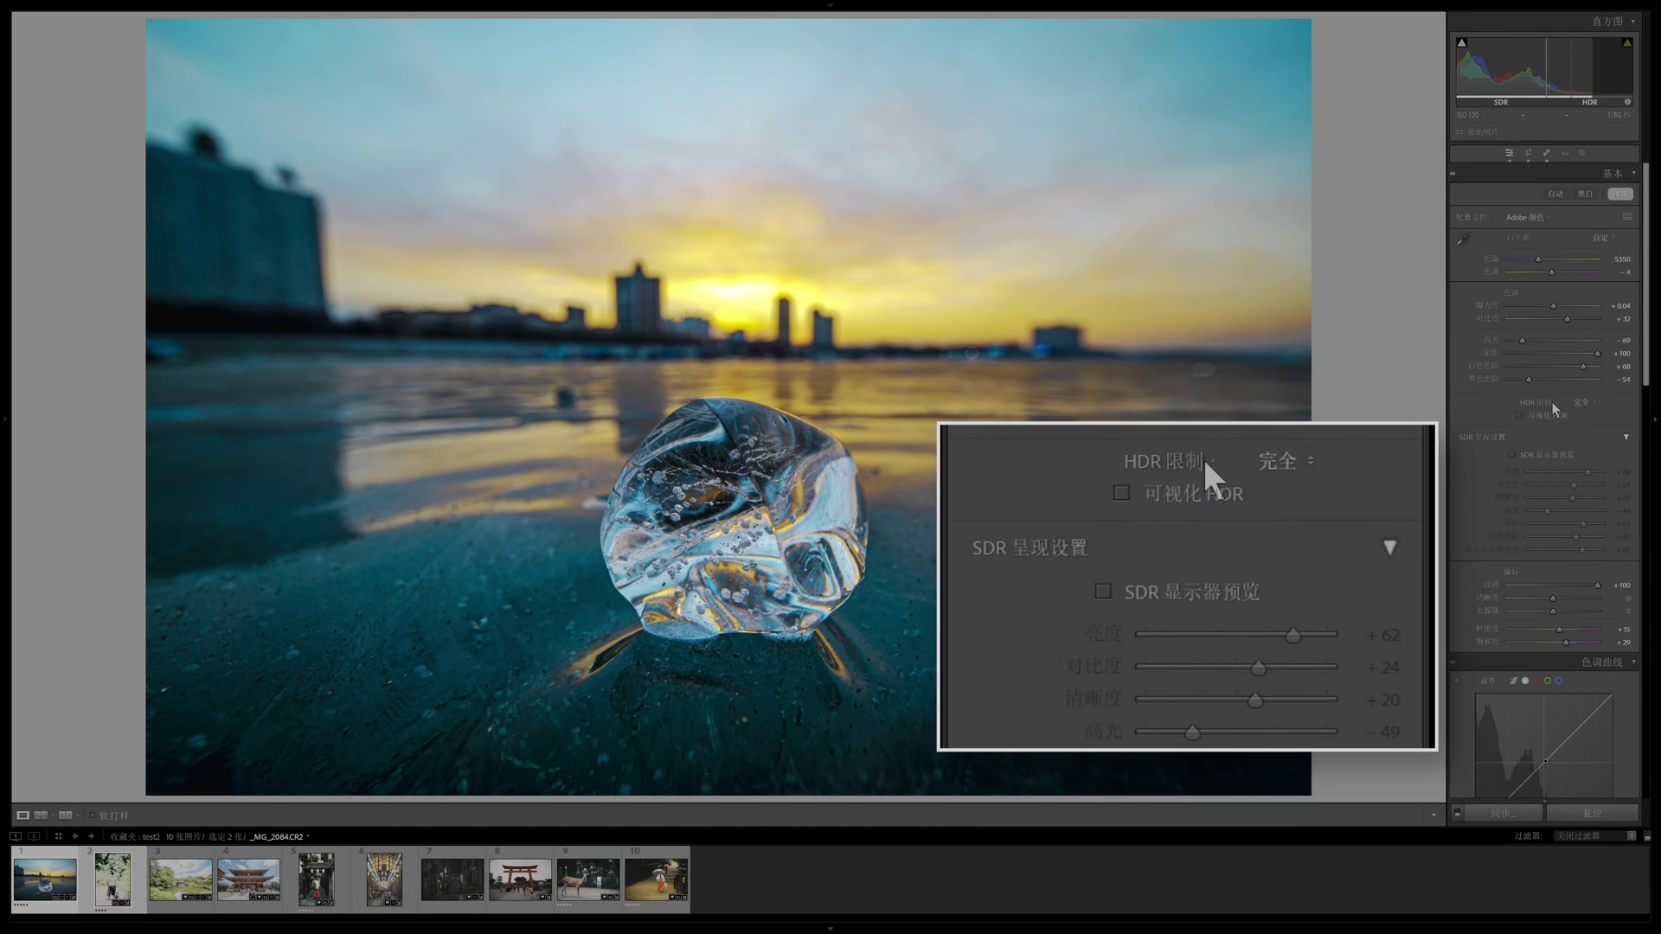
Try the HDR limit at one stop (1 倍曝光量) and restore it to full (完全)
click(1573, 404)
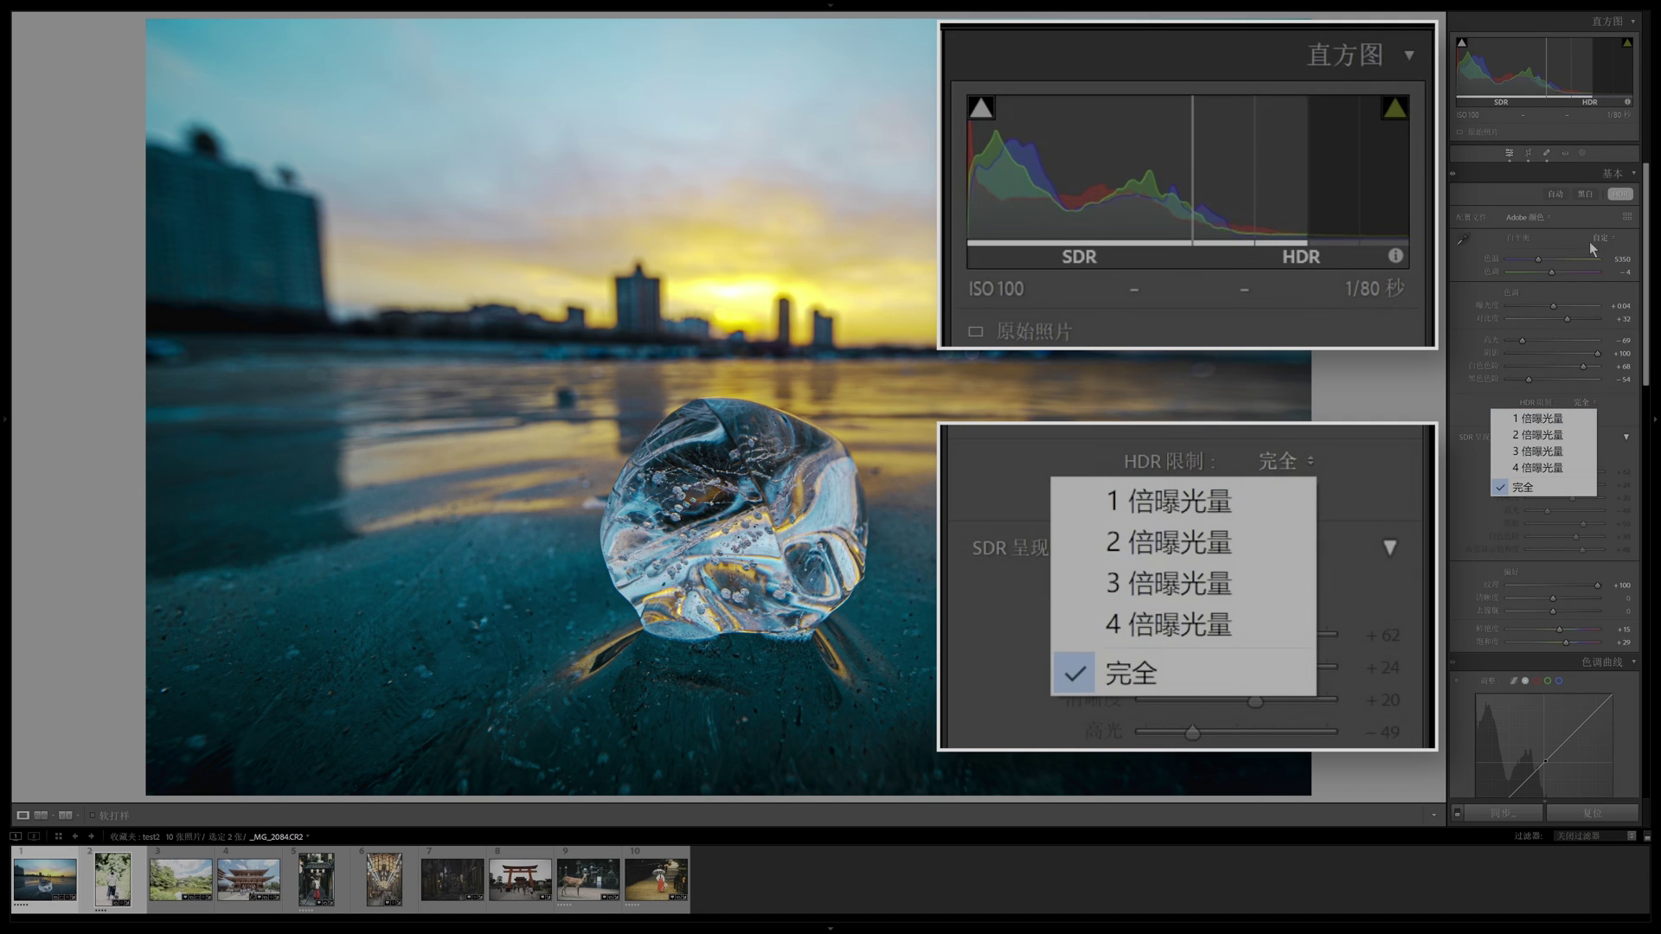
click(1553, 419)
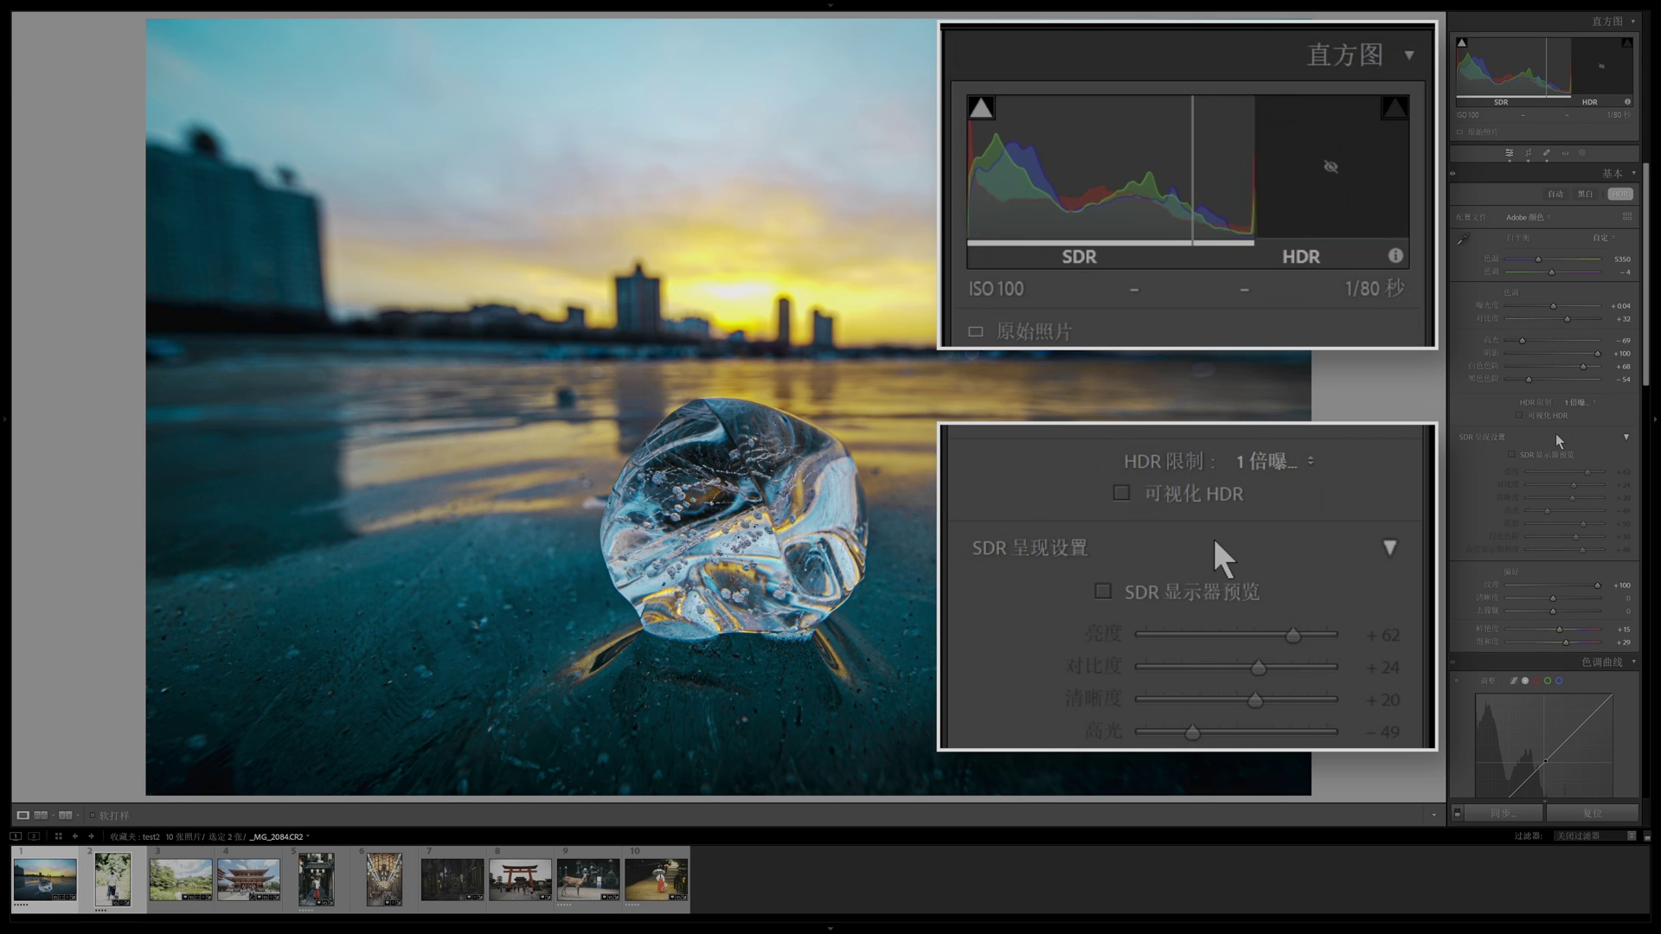
click(1573, 405)
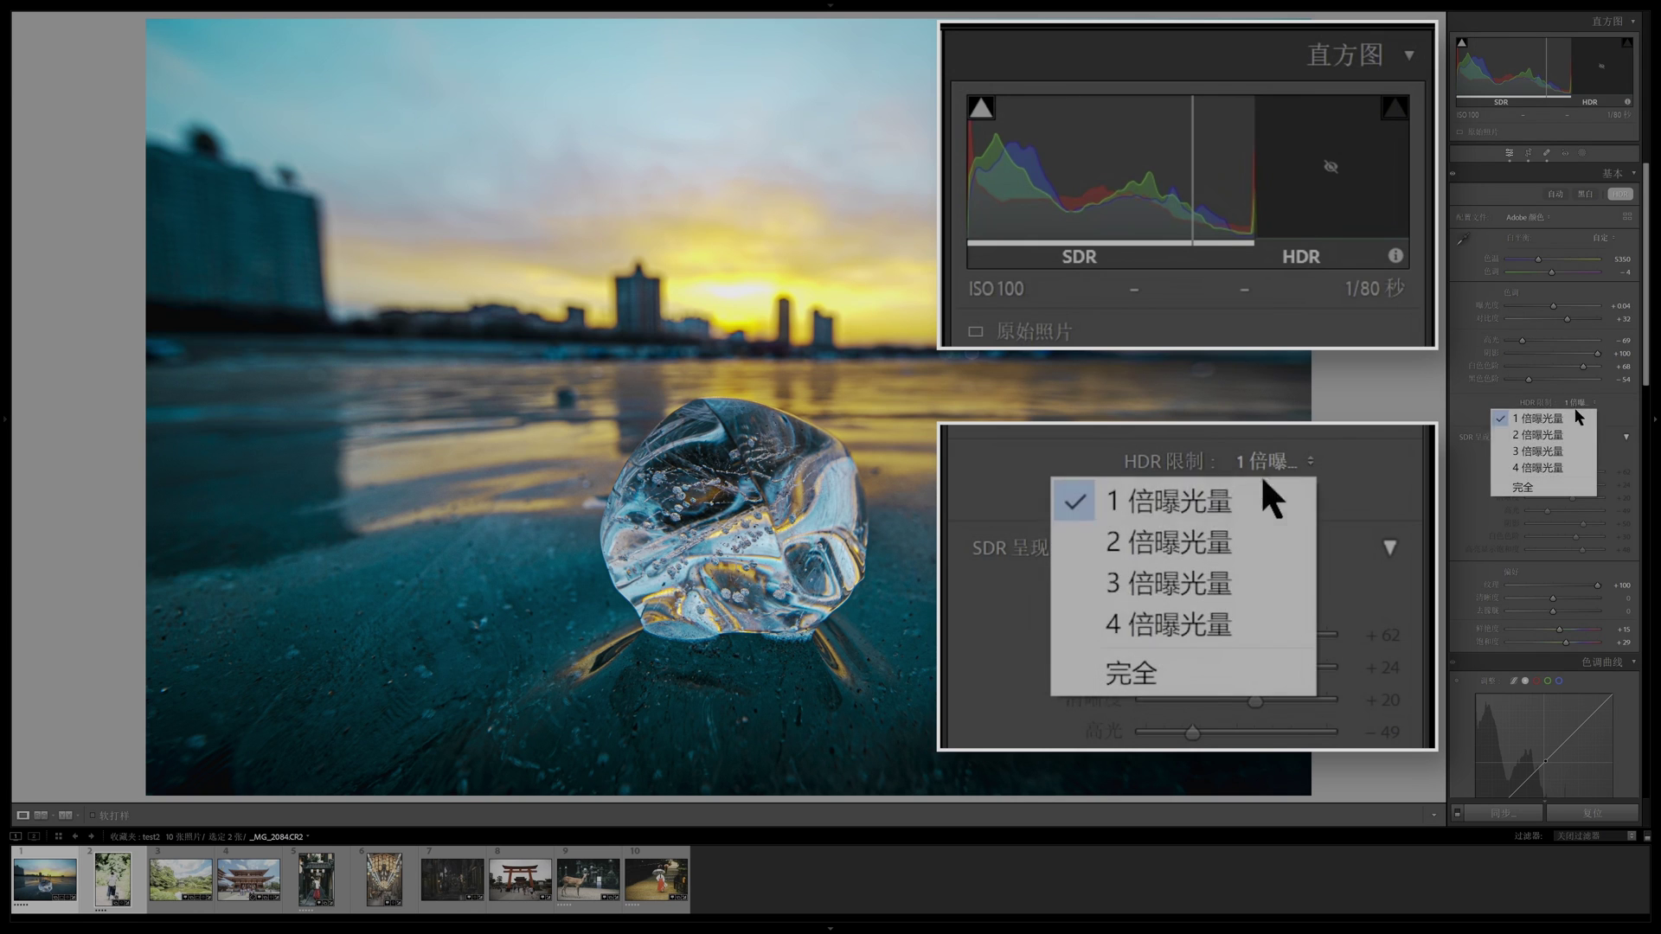
click(1545, 489)
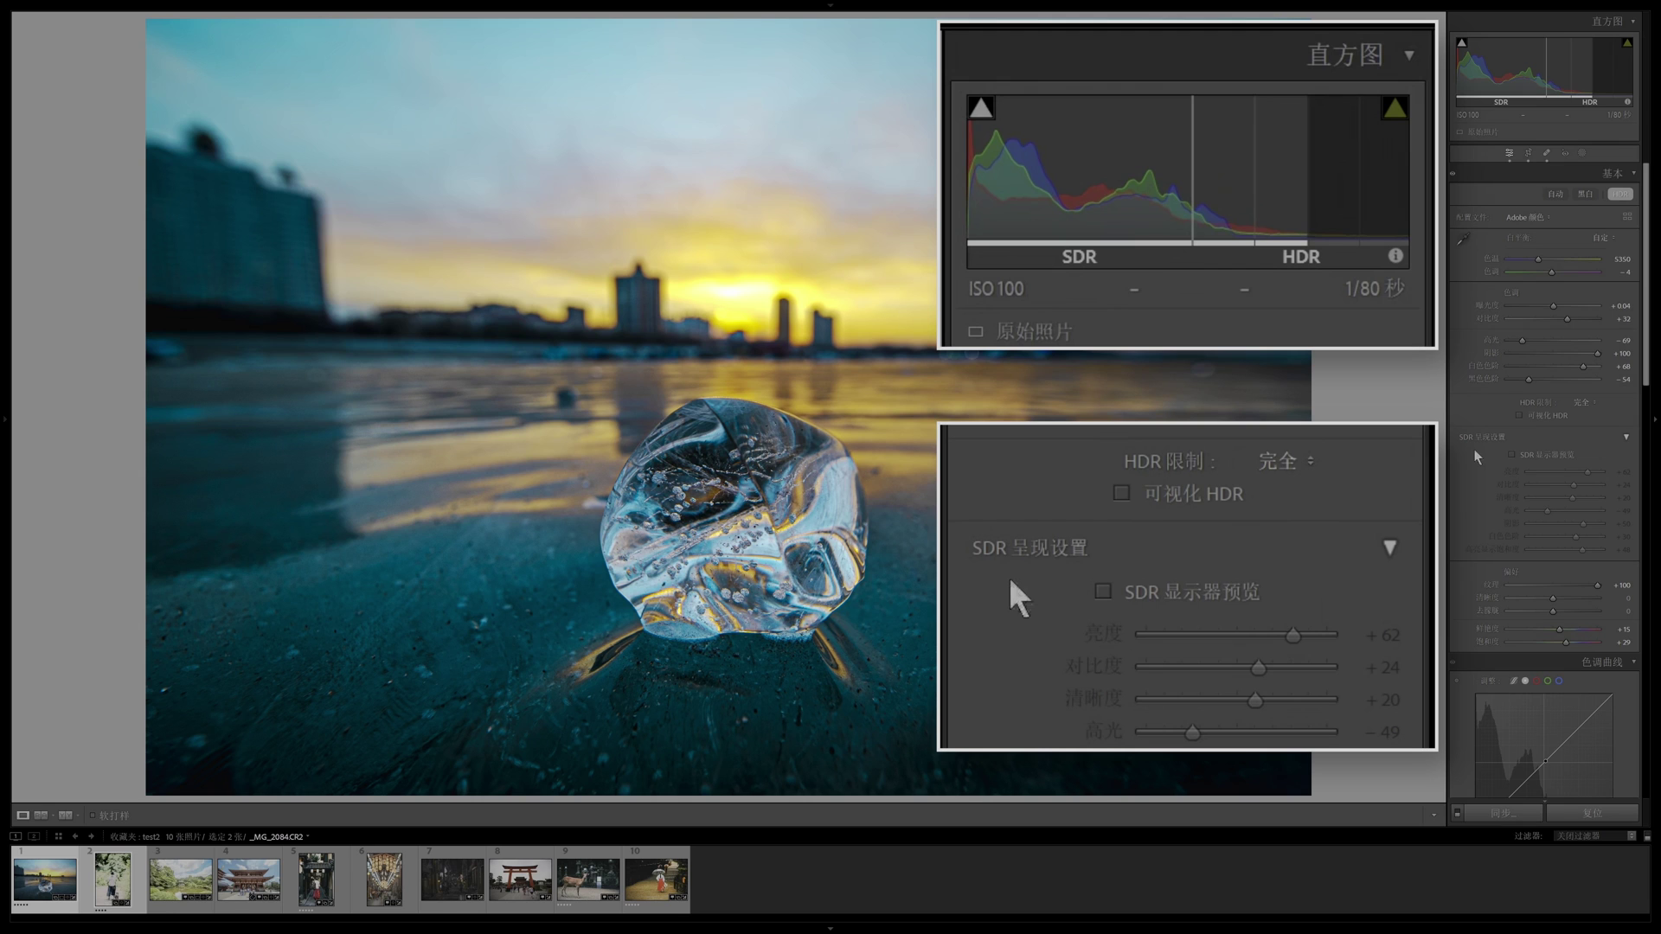
Visualize the HDR areas (可视化 HDR) on the photo to examine the highlight ranges, and switch the overlay off
scroll(1477, 457, down, 1)
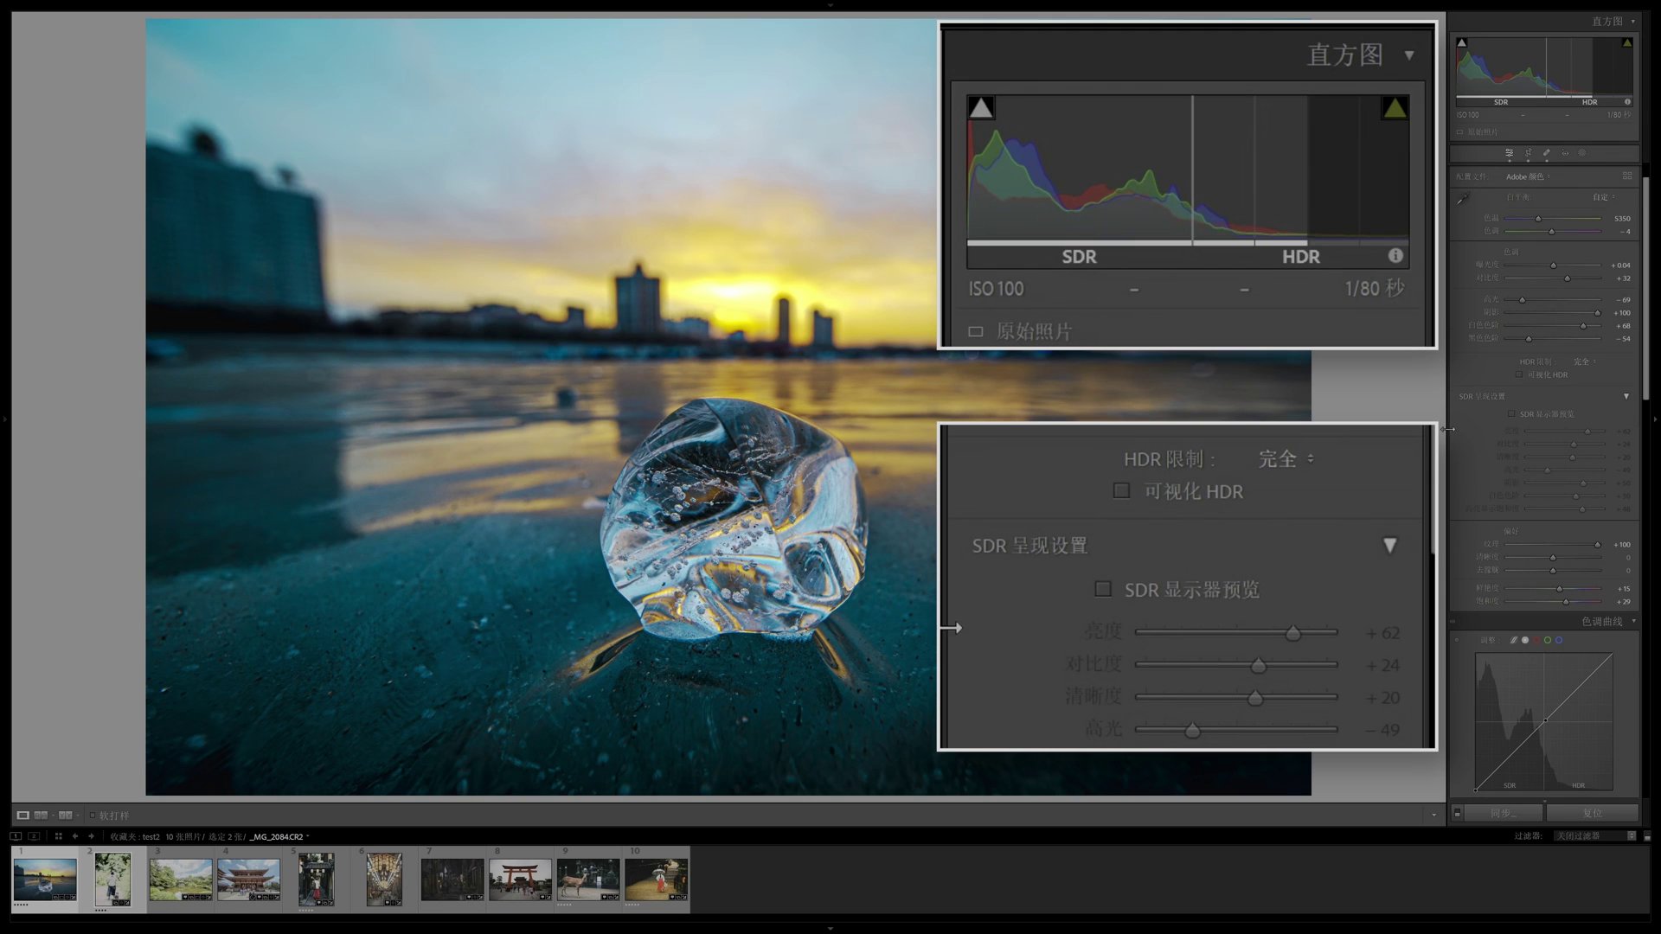
click(1521, 377)
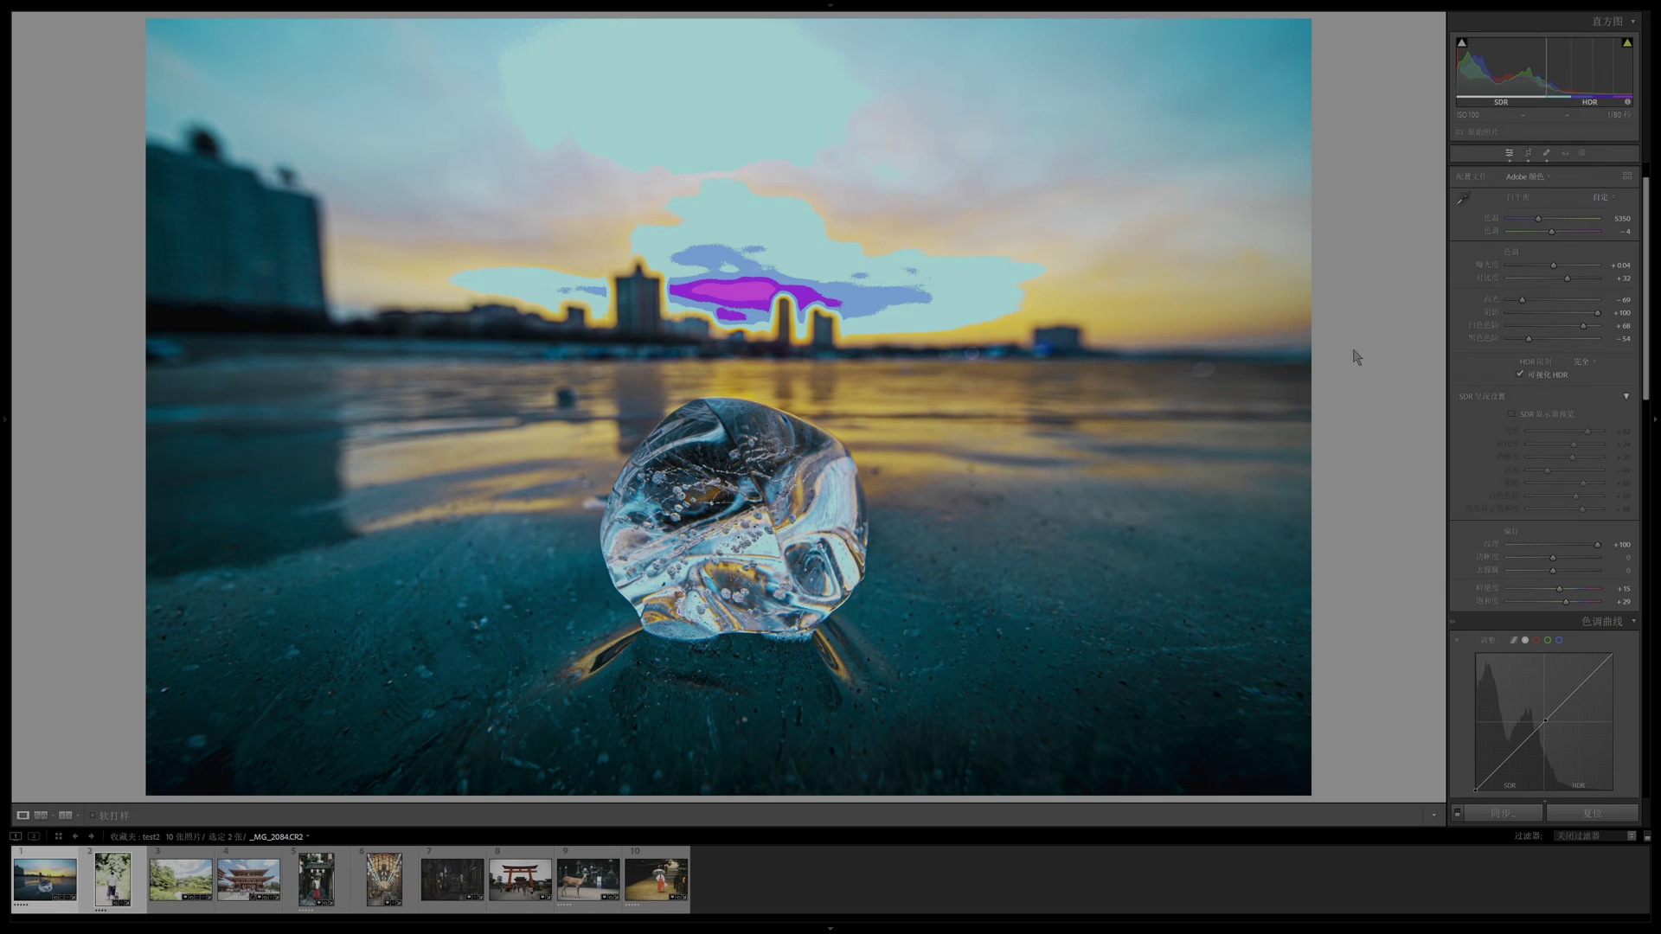
click(1544, 375)
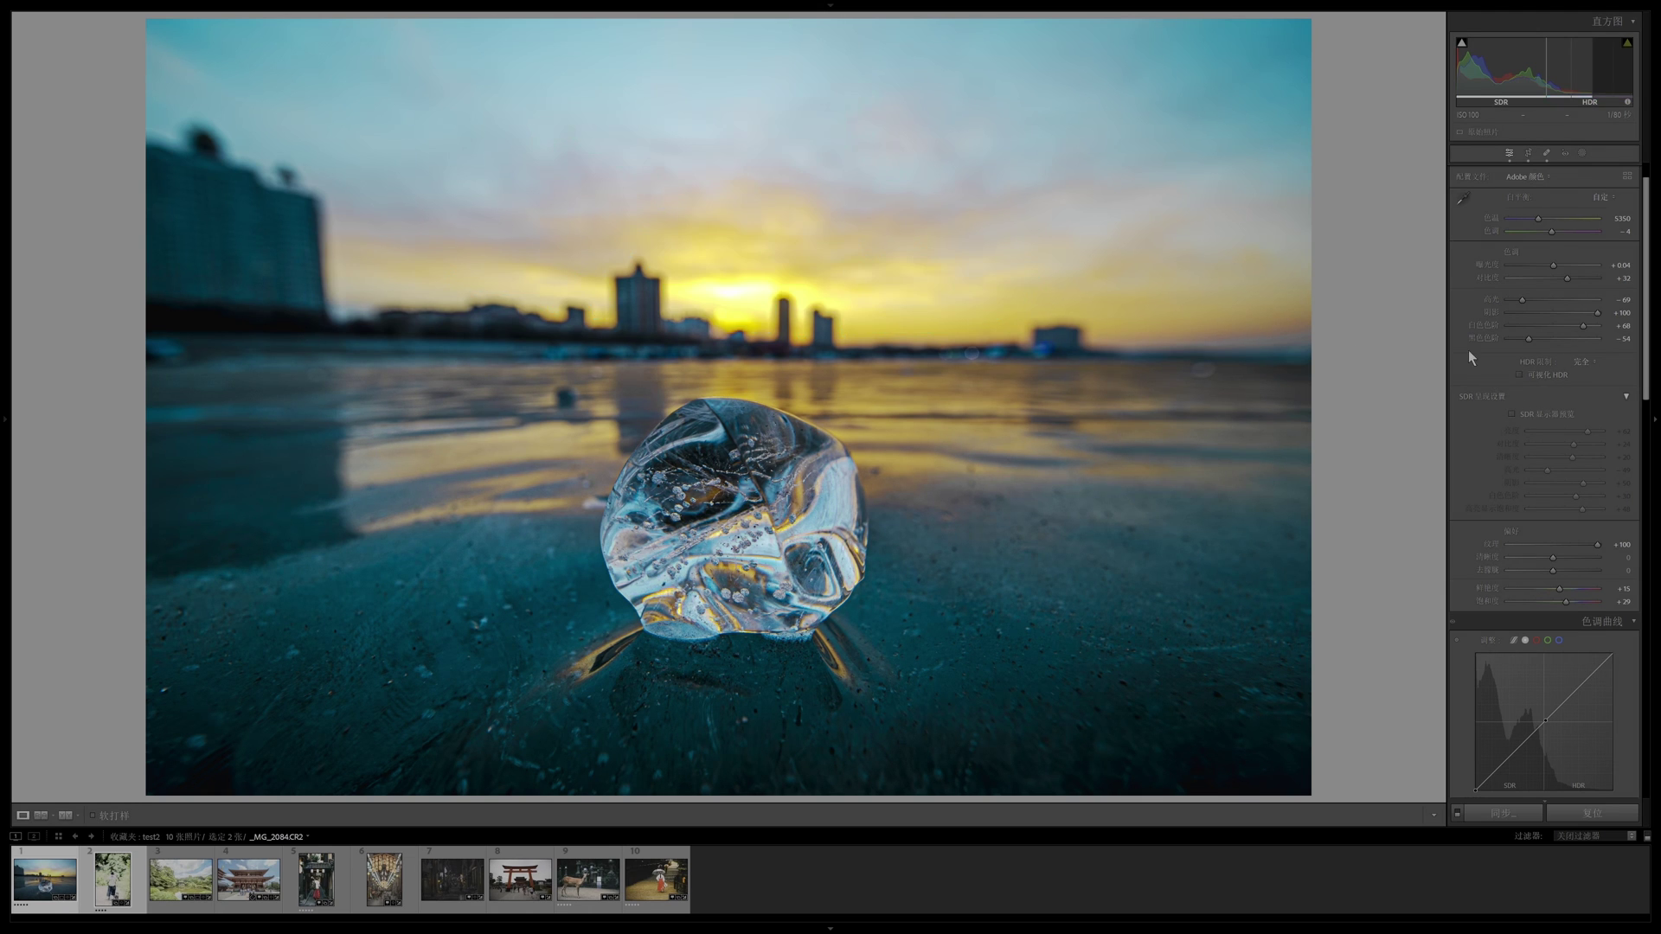
Show the clipping overlay on the photo to check shadows and highlights, and hide it again
key(j)
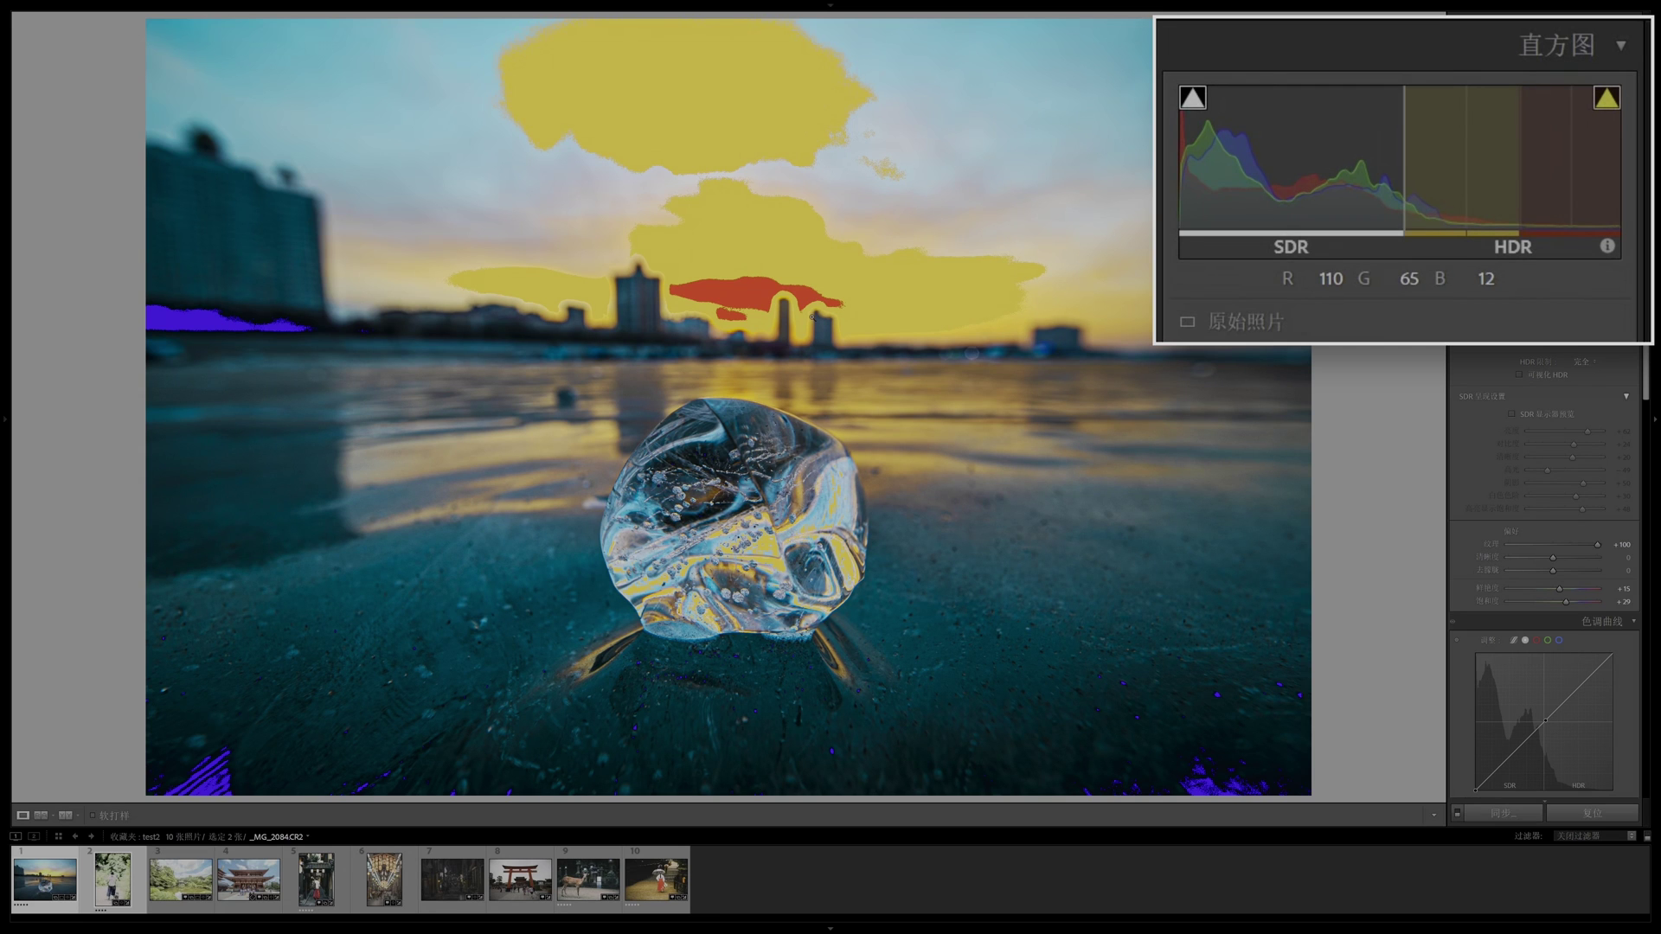
key(j)
scroll(1649, 391, up, 1)
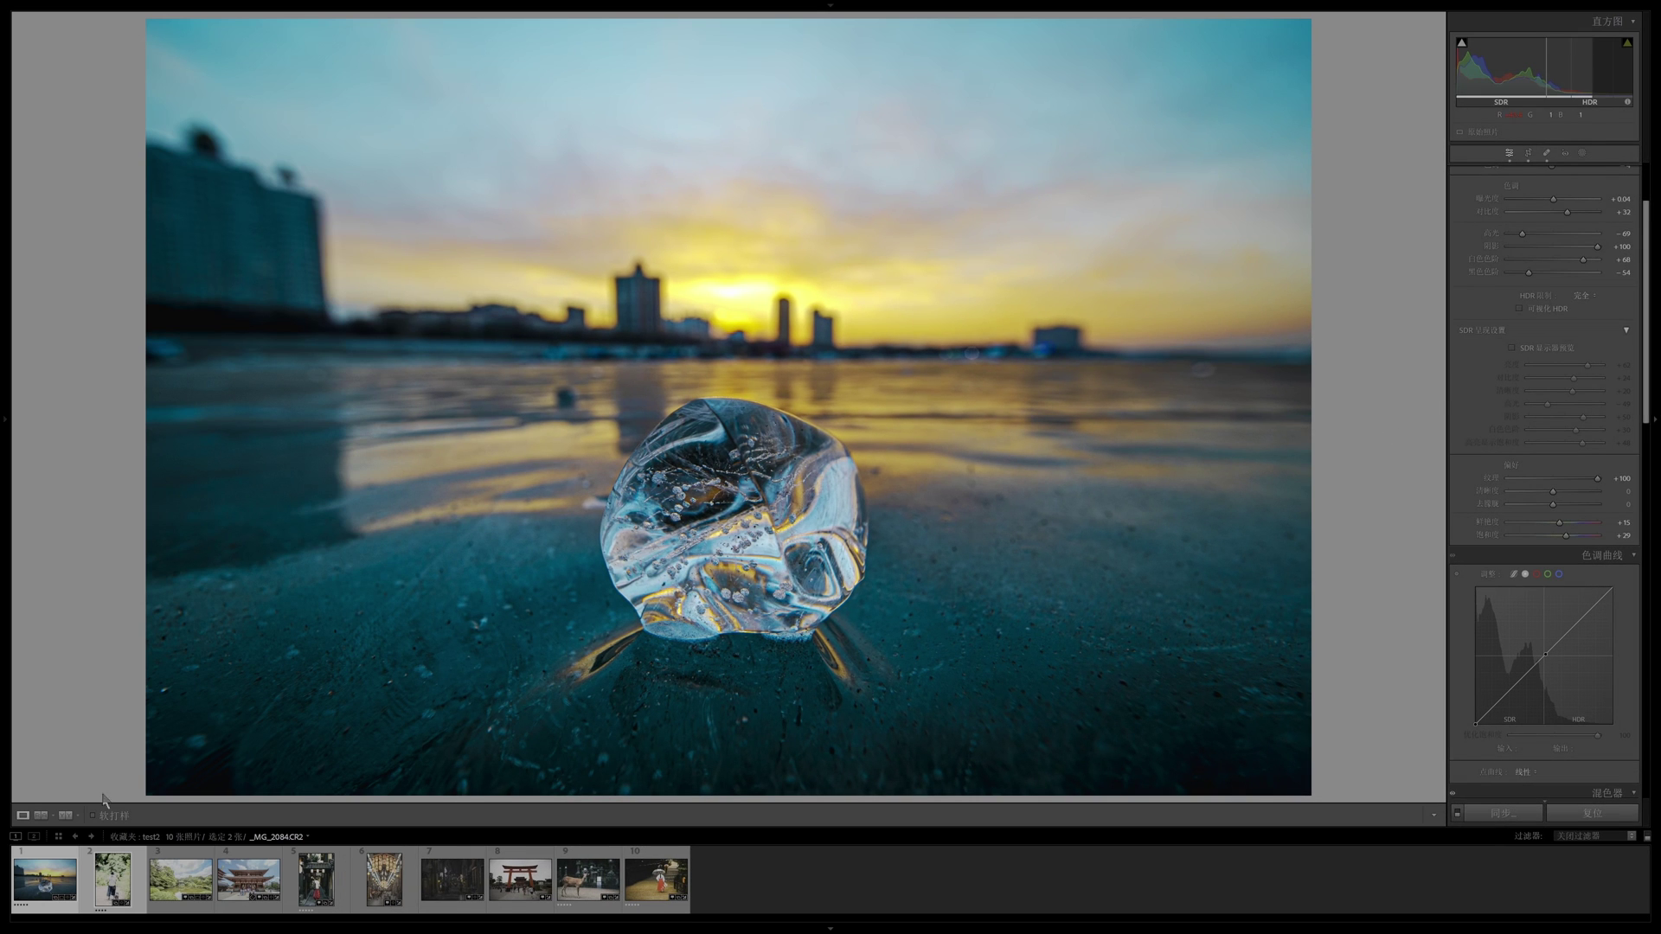
Select only the first filmstrip photo and open its export settings
click(53, 878)
right_click(53, 878)
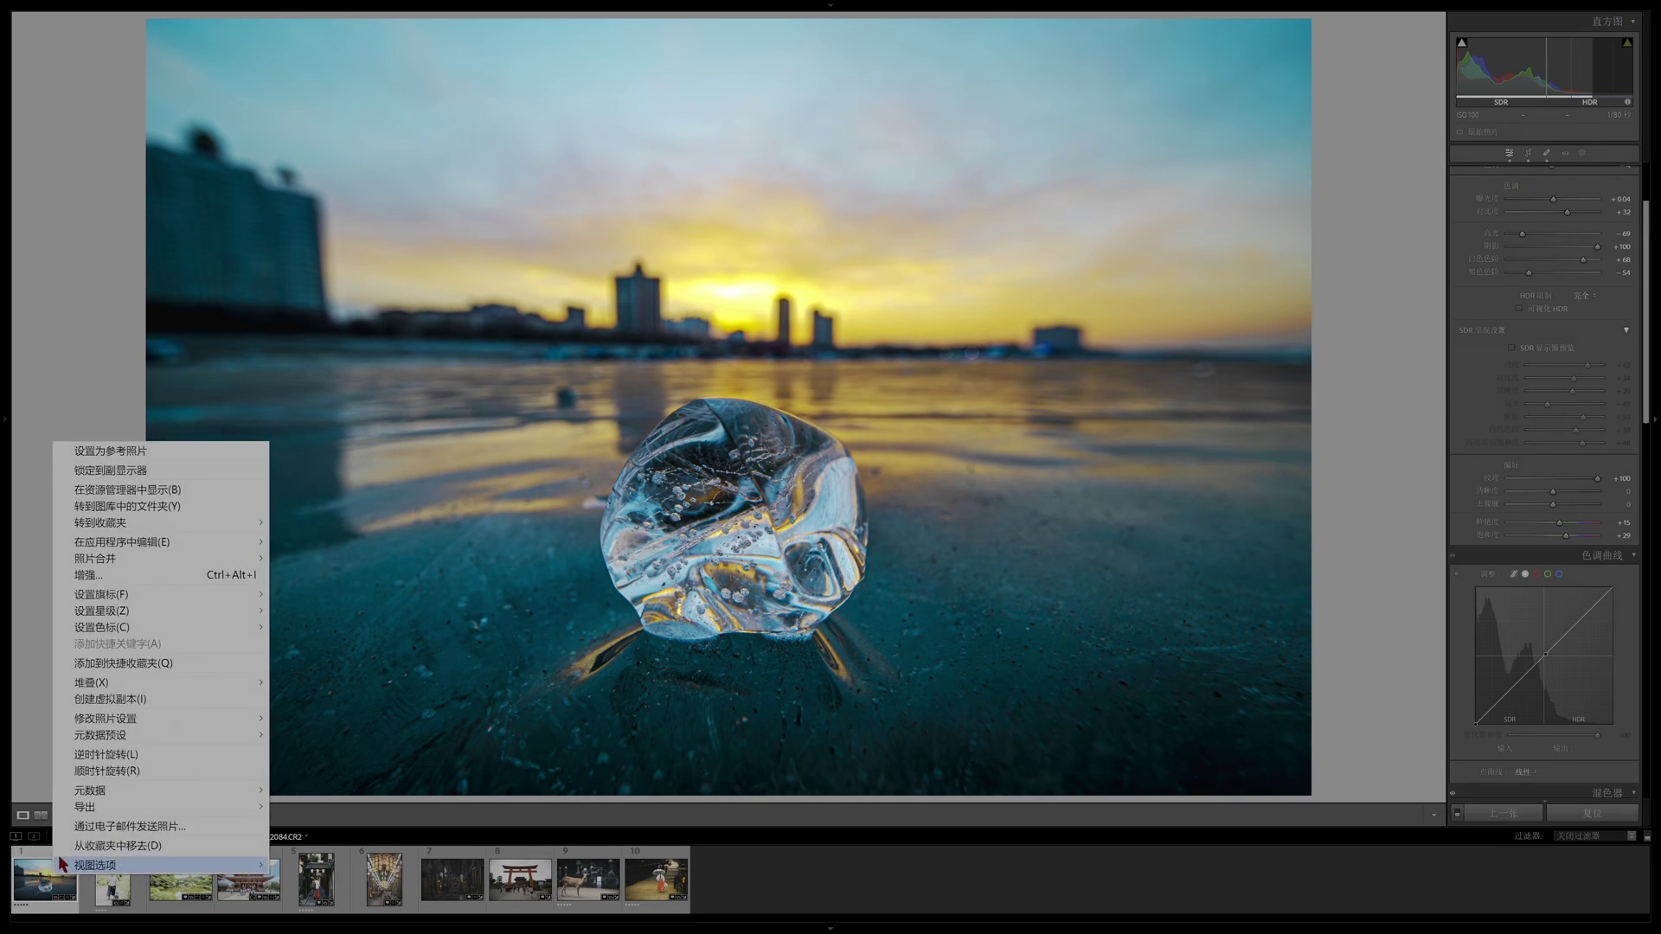
mouse_move(216, 800)
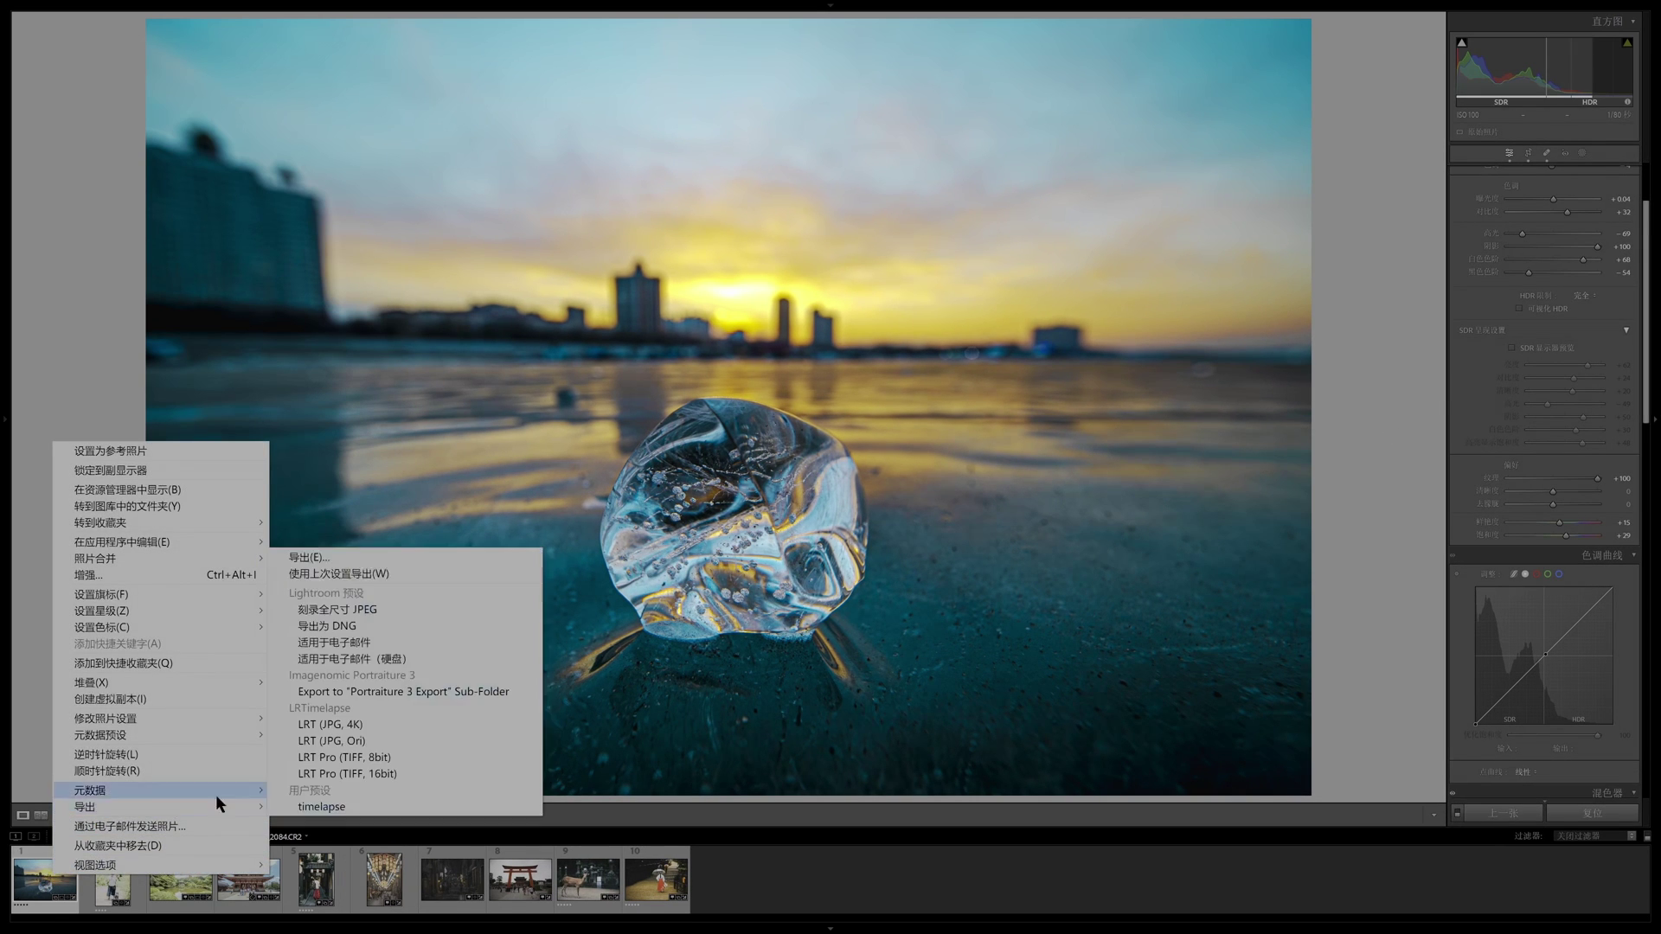
click(374, 557)
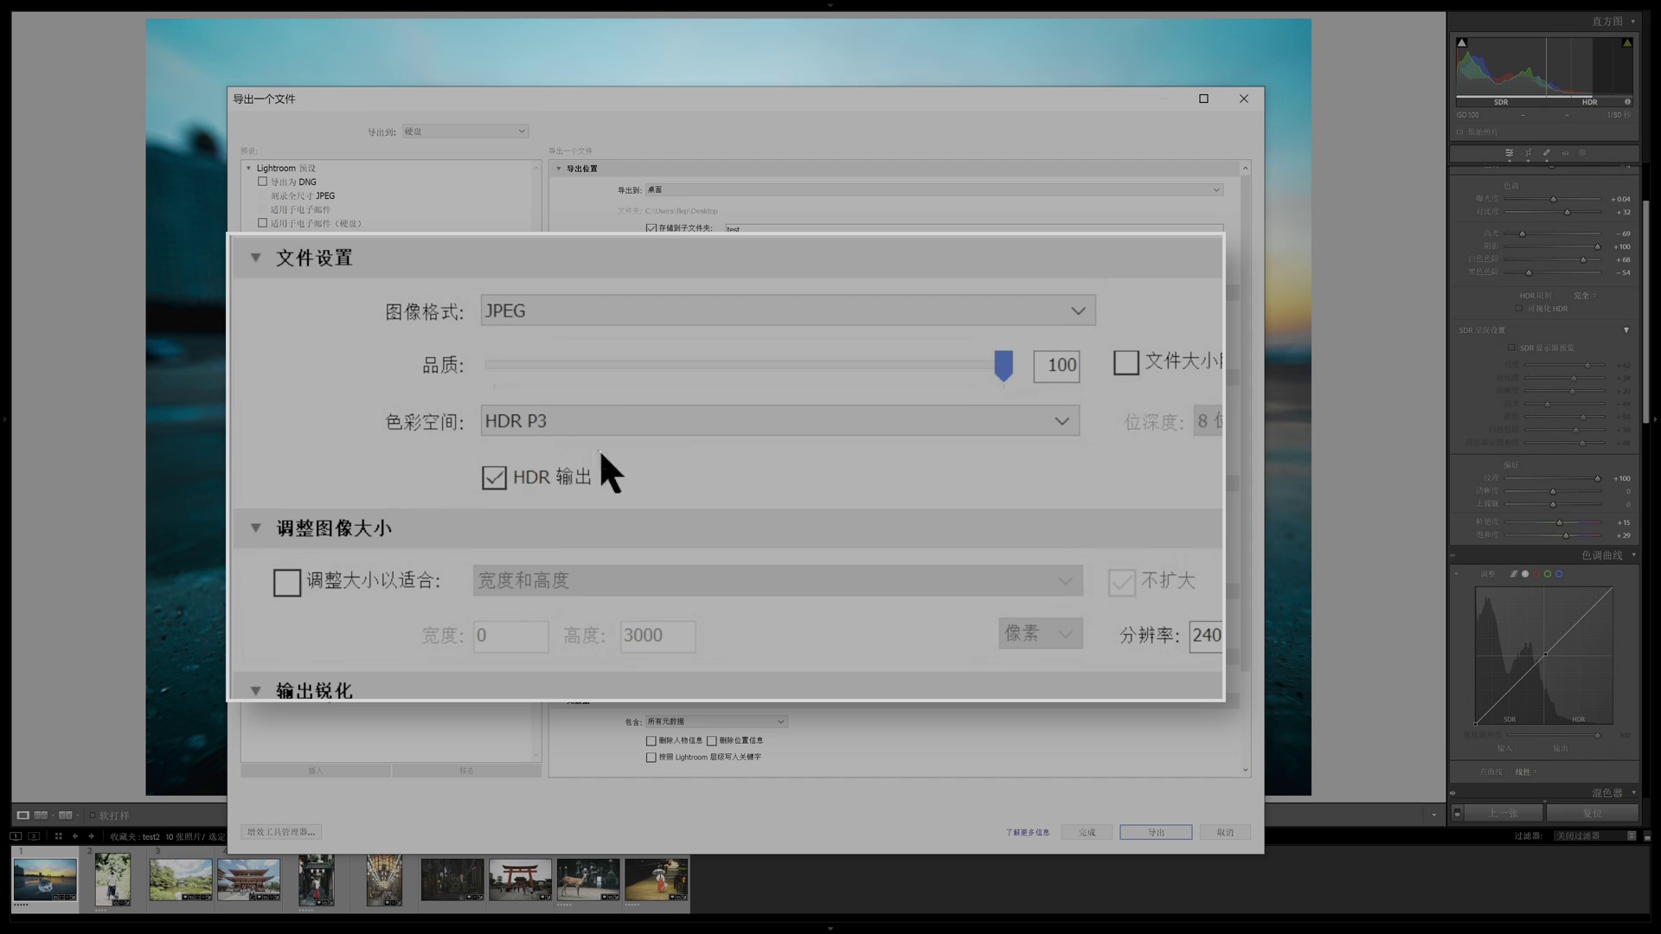
Try AVIF as the export image format with the HDR P3 color space
click(1081, 312)
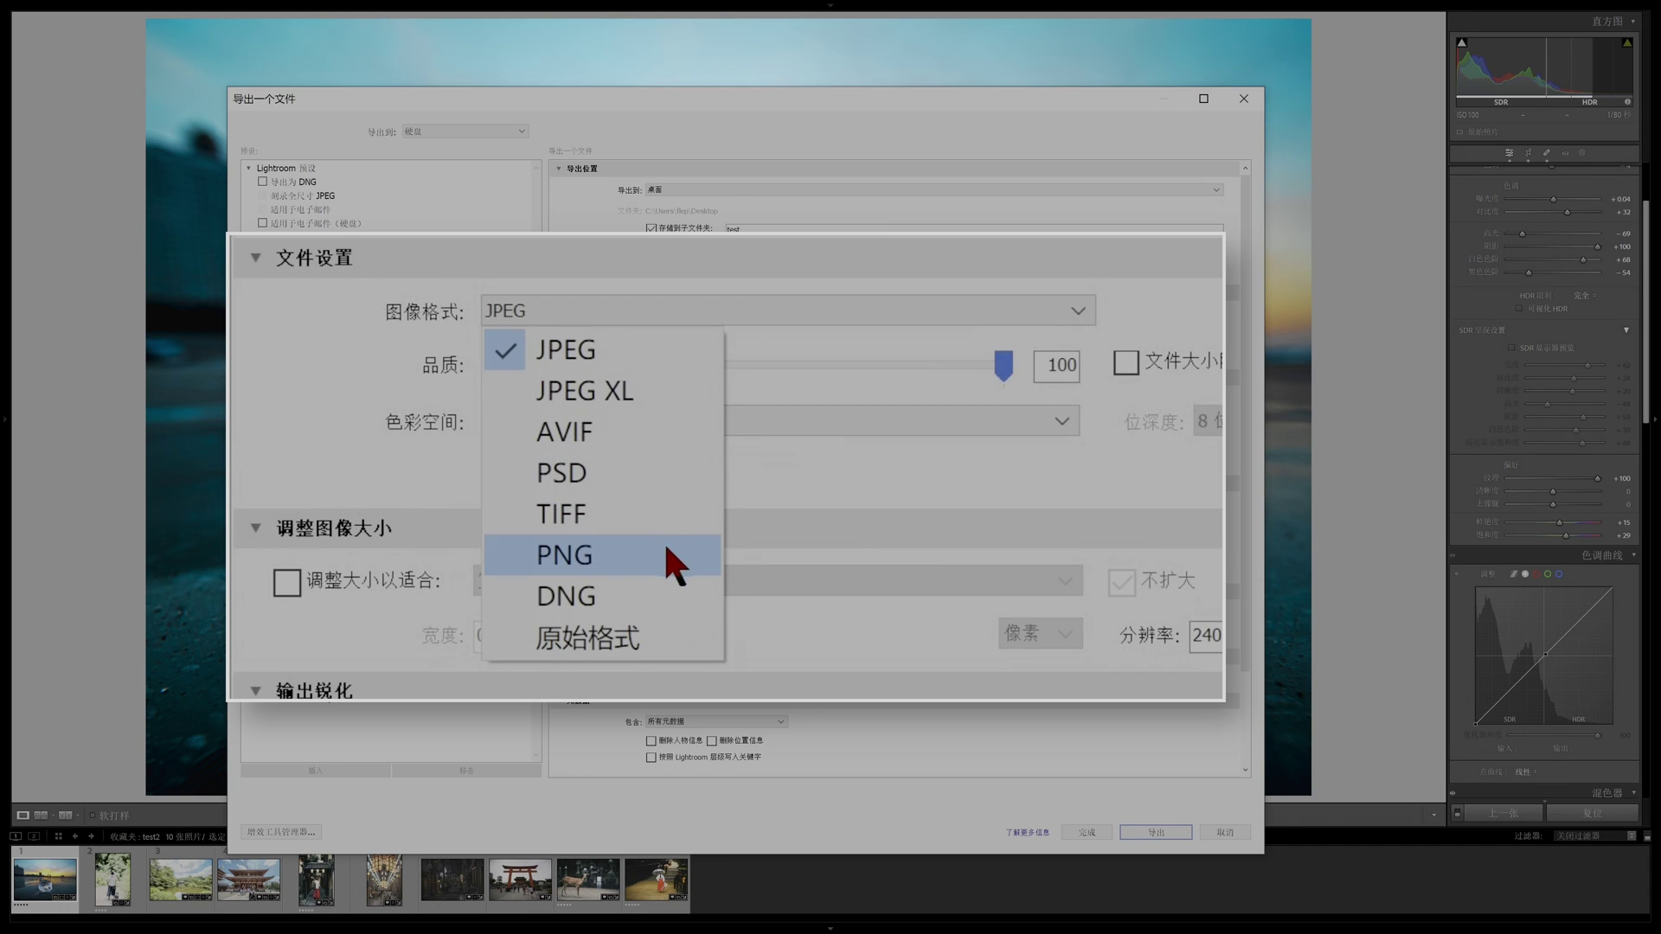
click(661, 432)
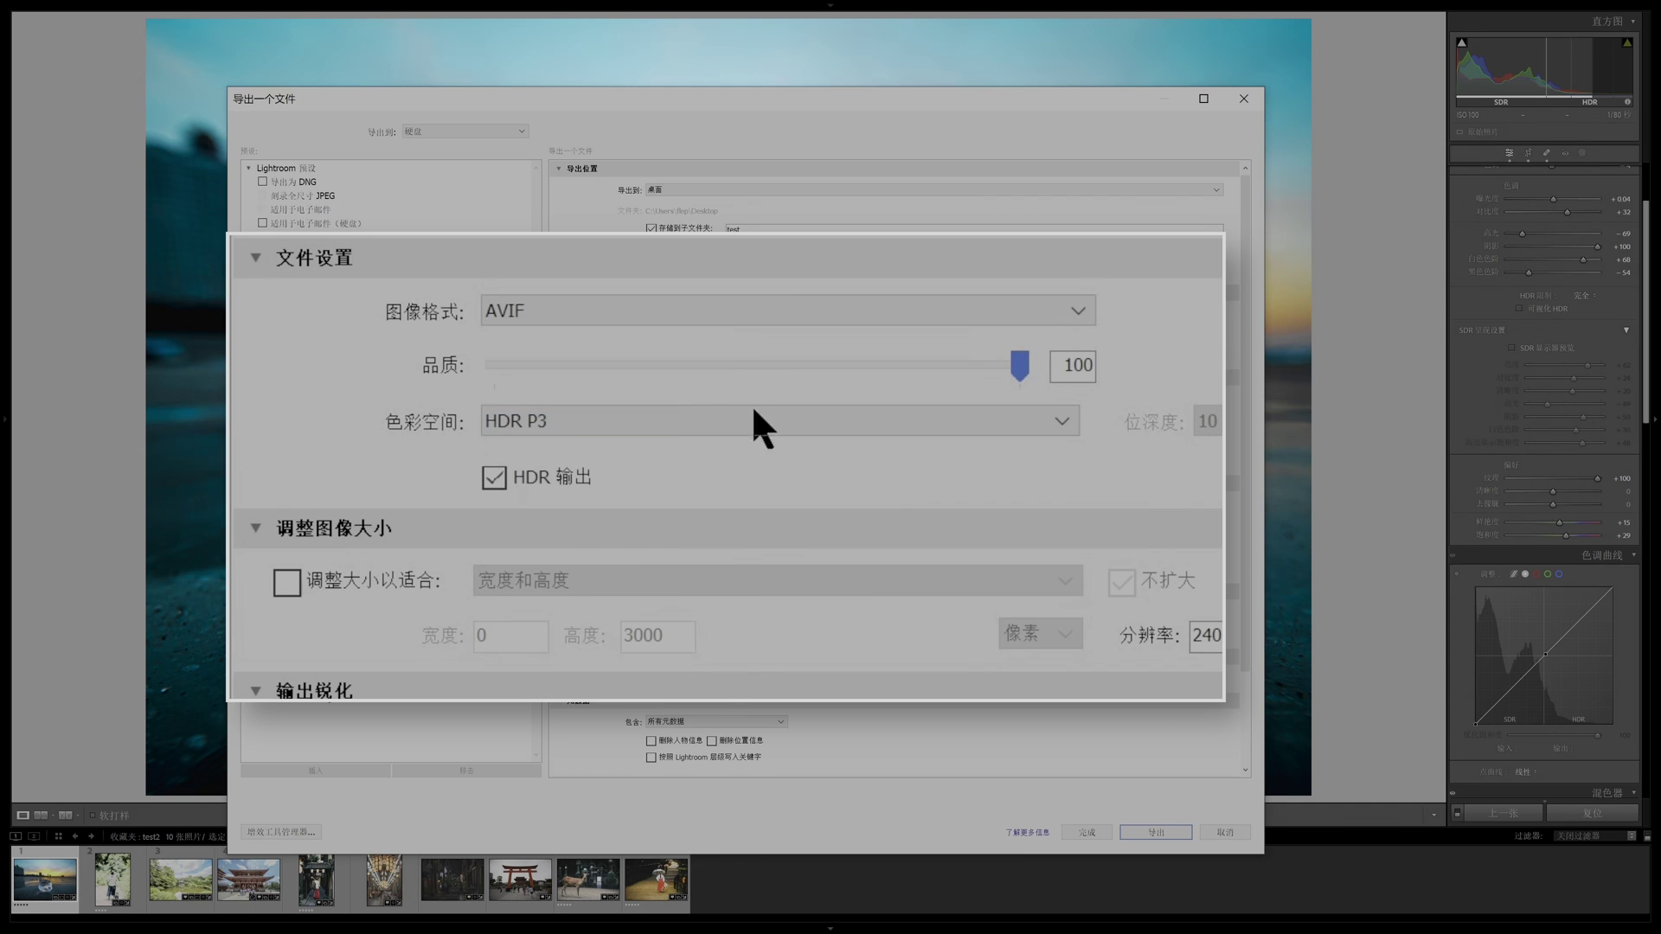
click(751, 421)
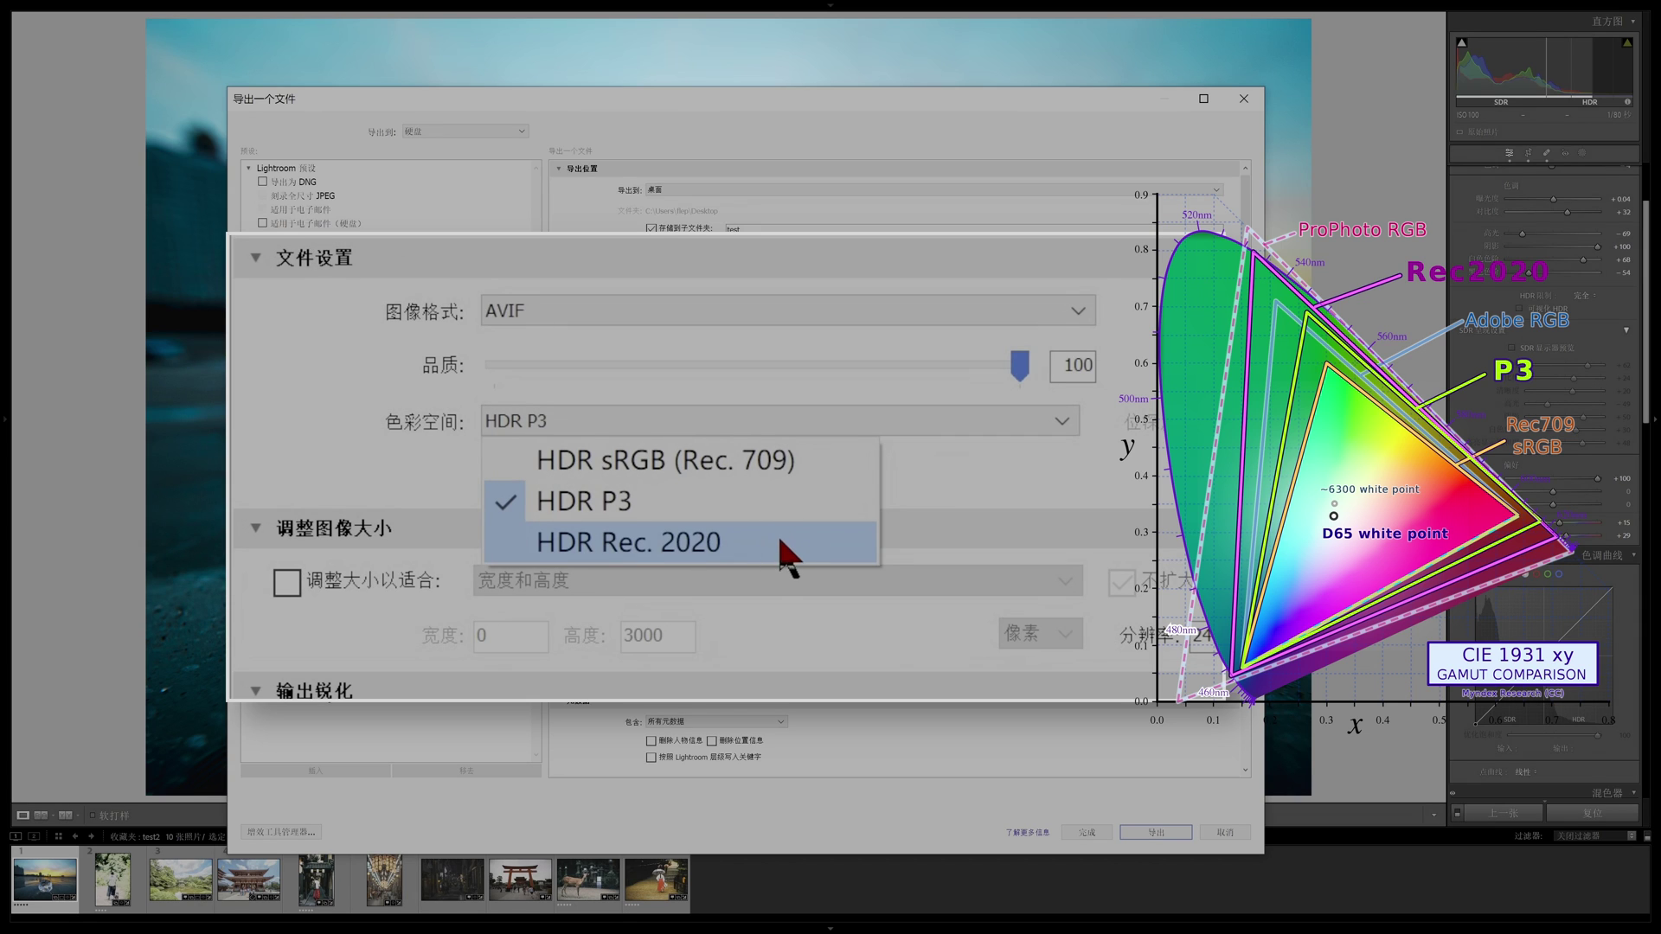
click(571, 500)
Try the AVIF export without HDR output, using the Rec. 2020 color space
click(558, 476)
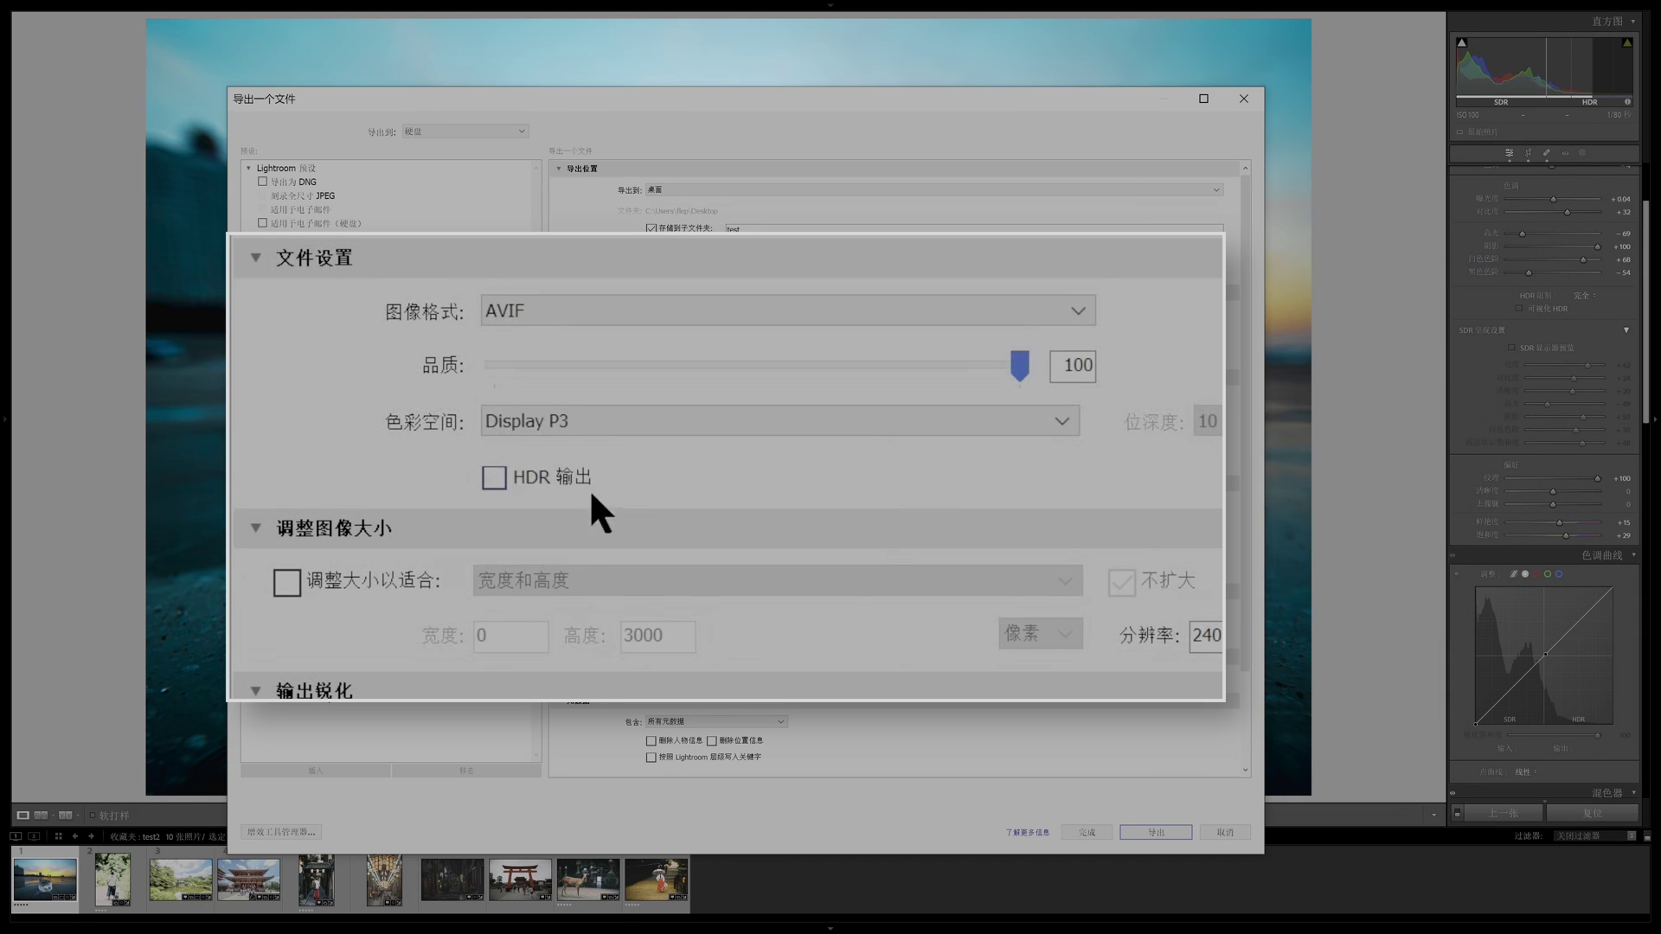
click(645, 431)
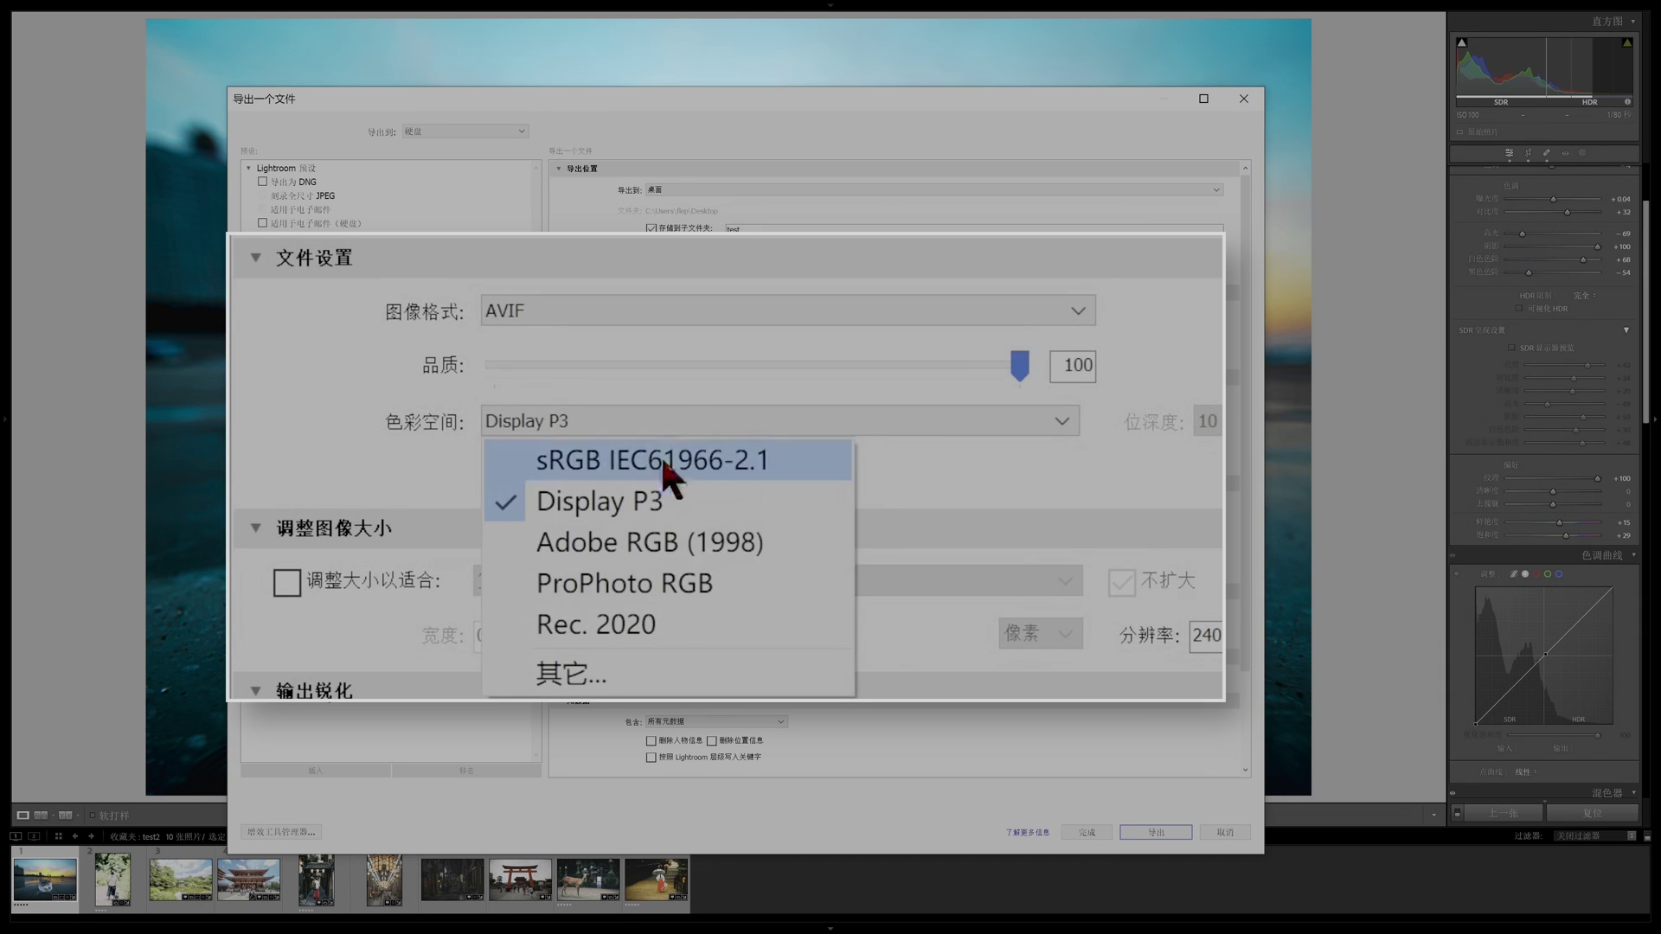
click(684, 623)
Set the export image format to JPEG with HDR output in the HDR P3 color space
click(1077, 311)
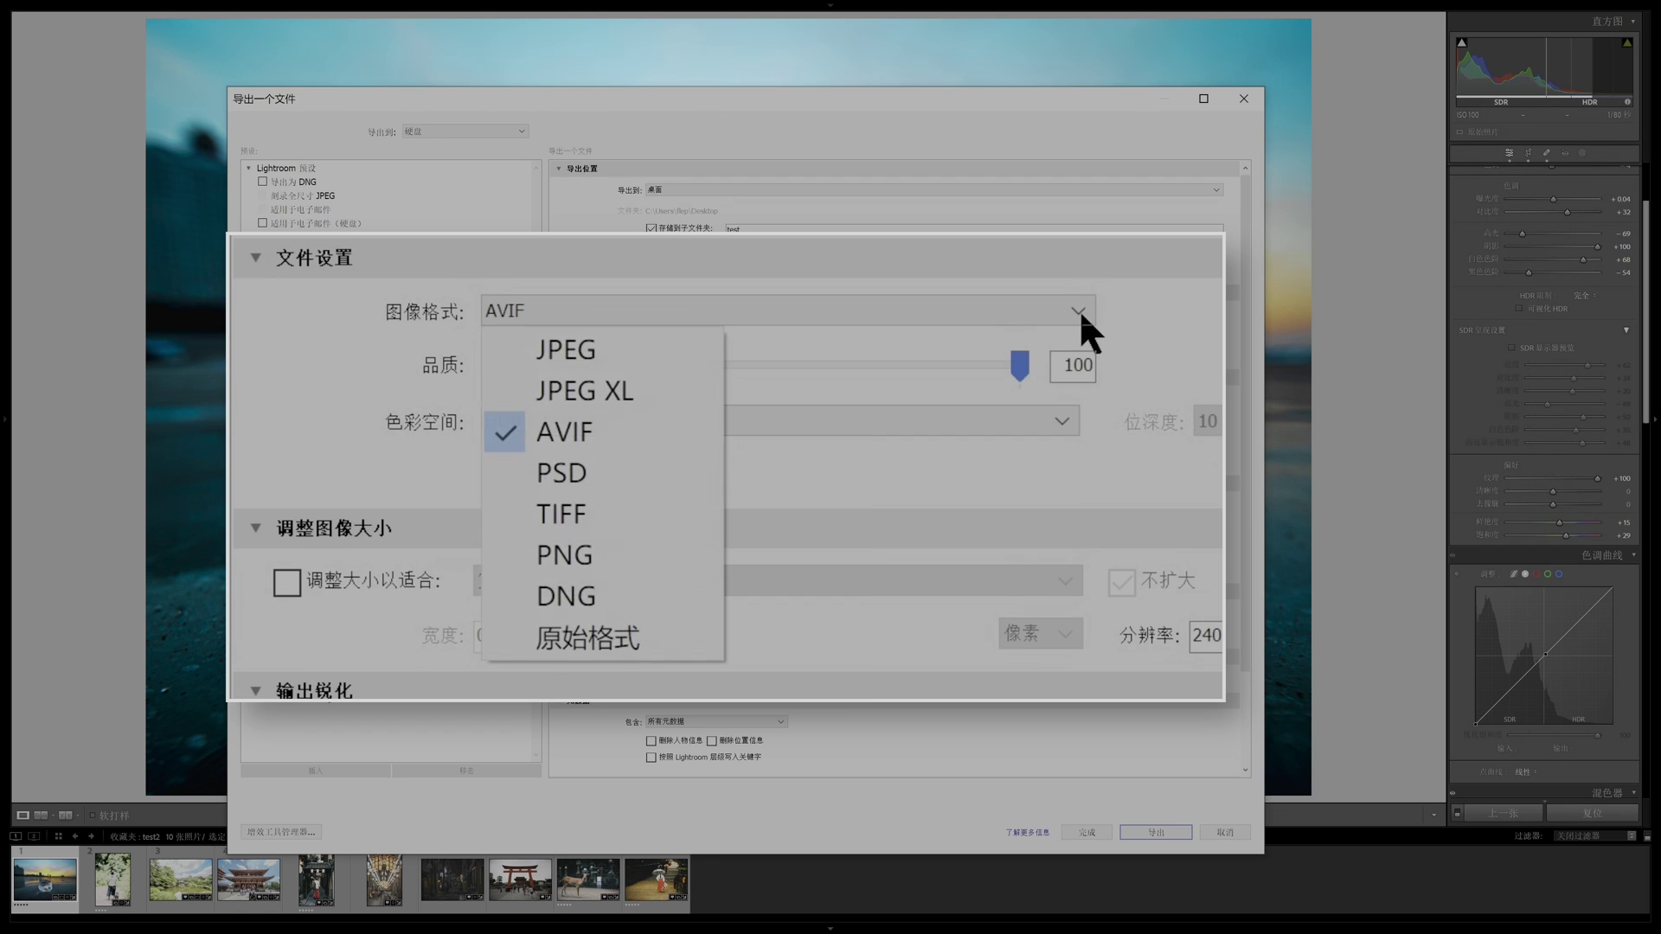
click(605, 349)
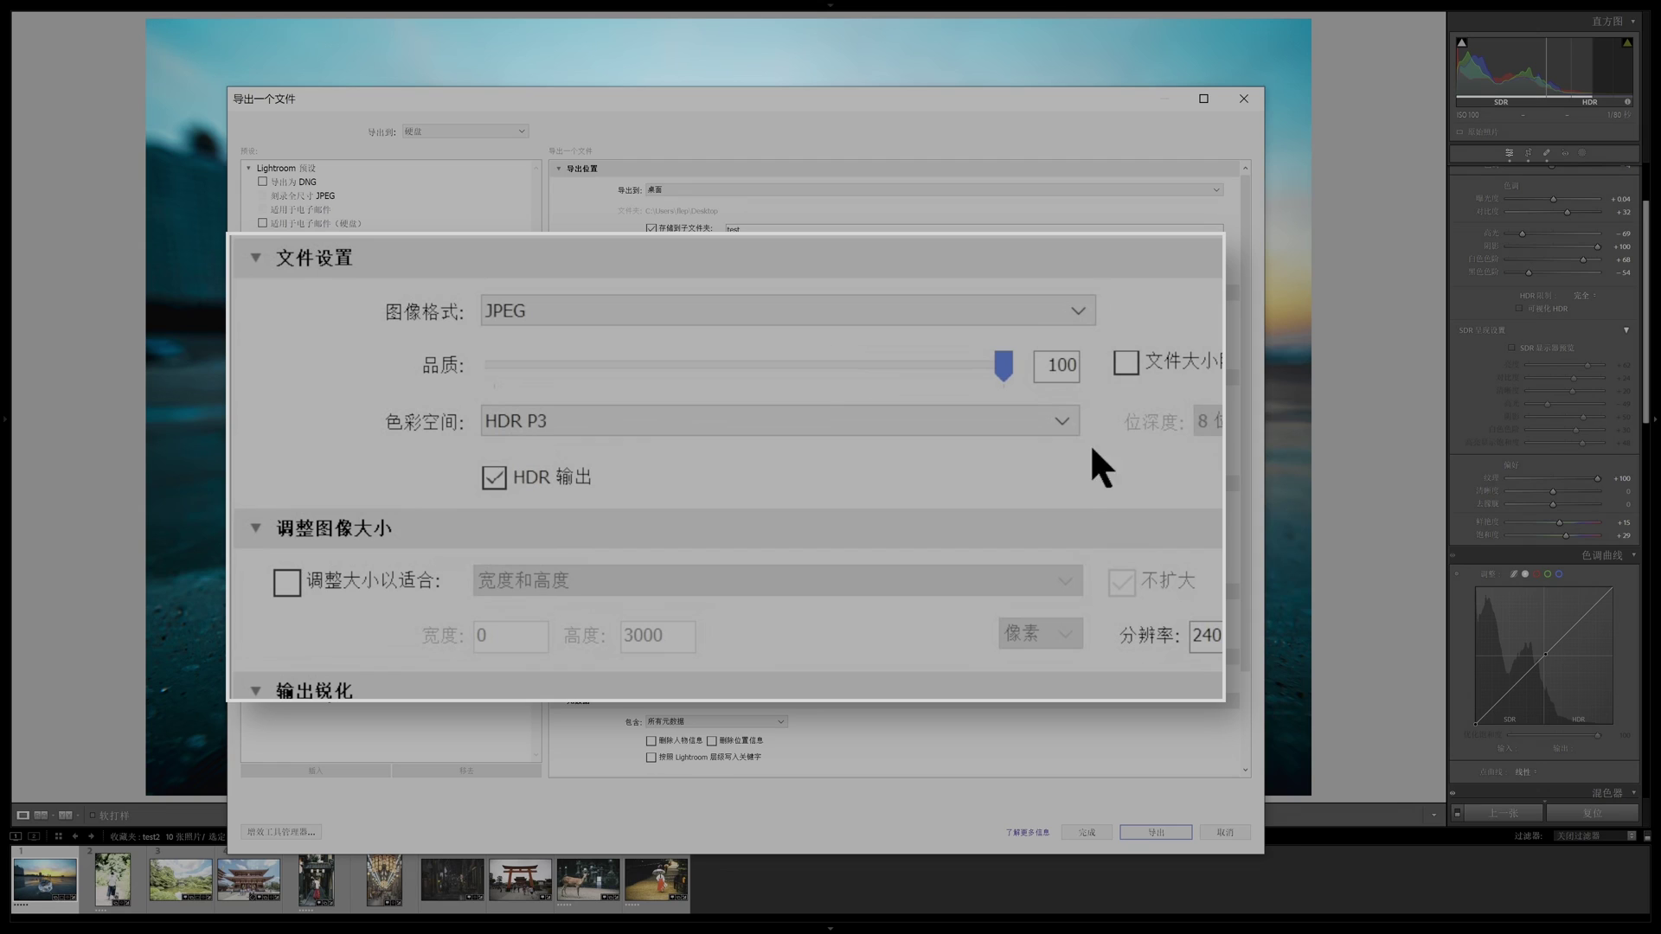
click(876, 426)
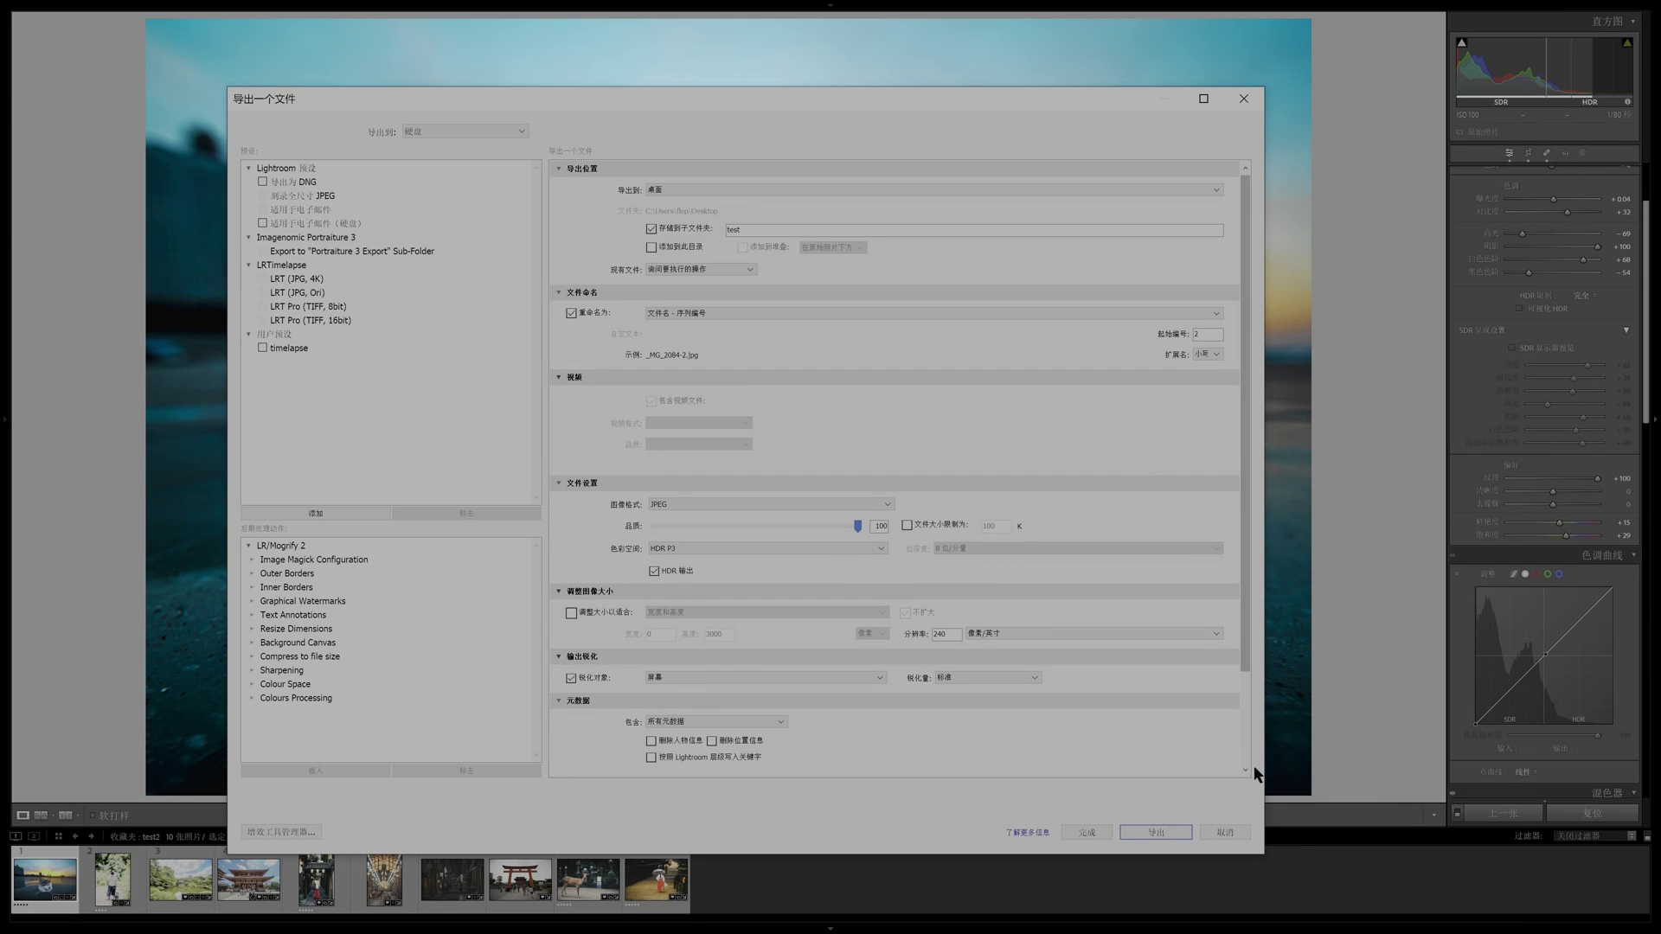
Close the export settings and adjust the SDR preview: brightness +56, contrast +26, clarity +15, highlights -70, shadows +25, whites +60
click(1230, 830)
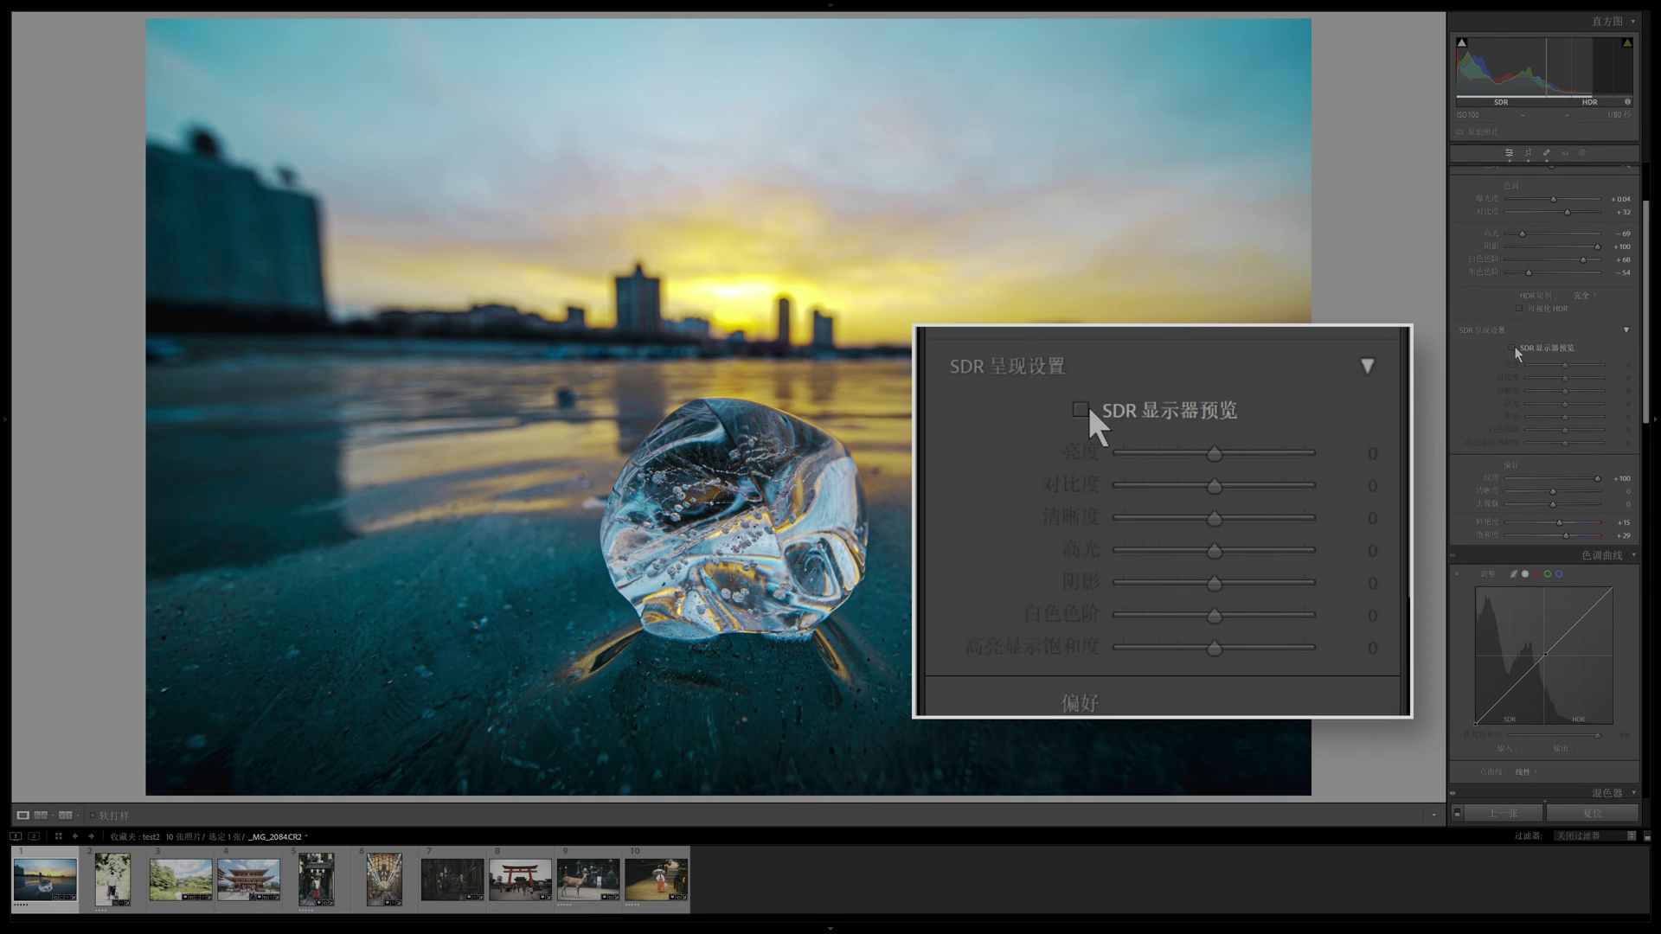
click(1512, 348)
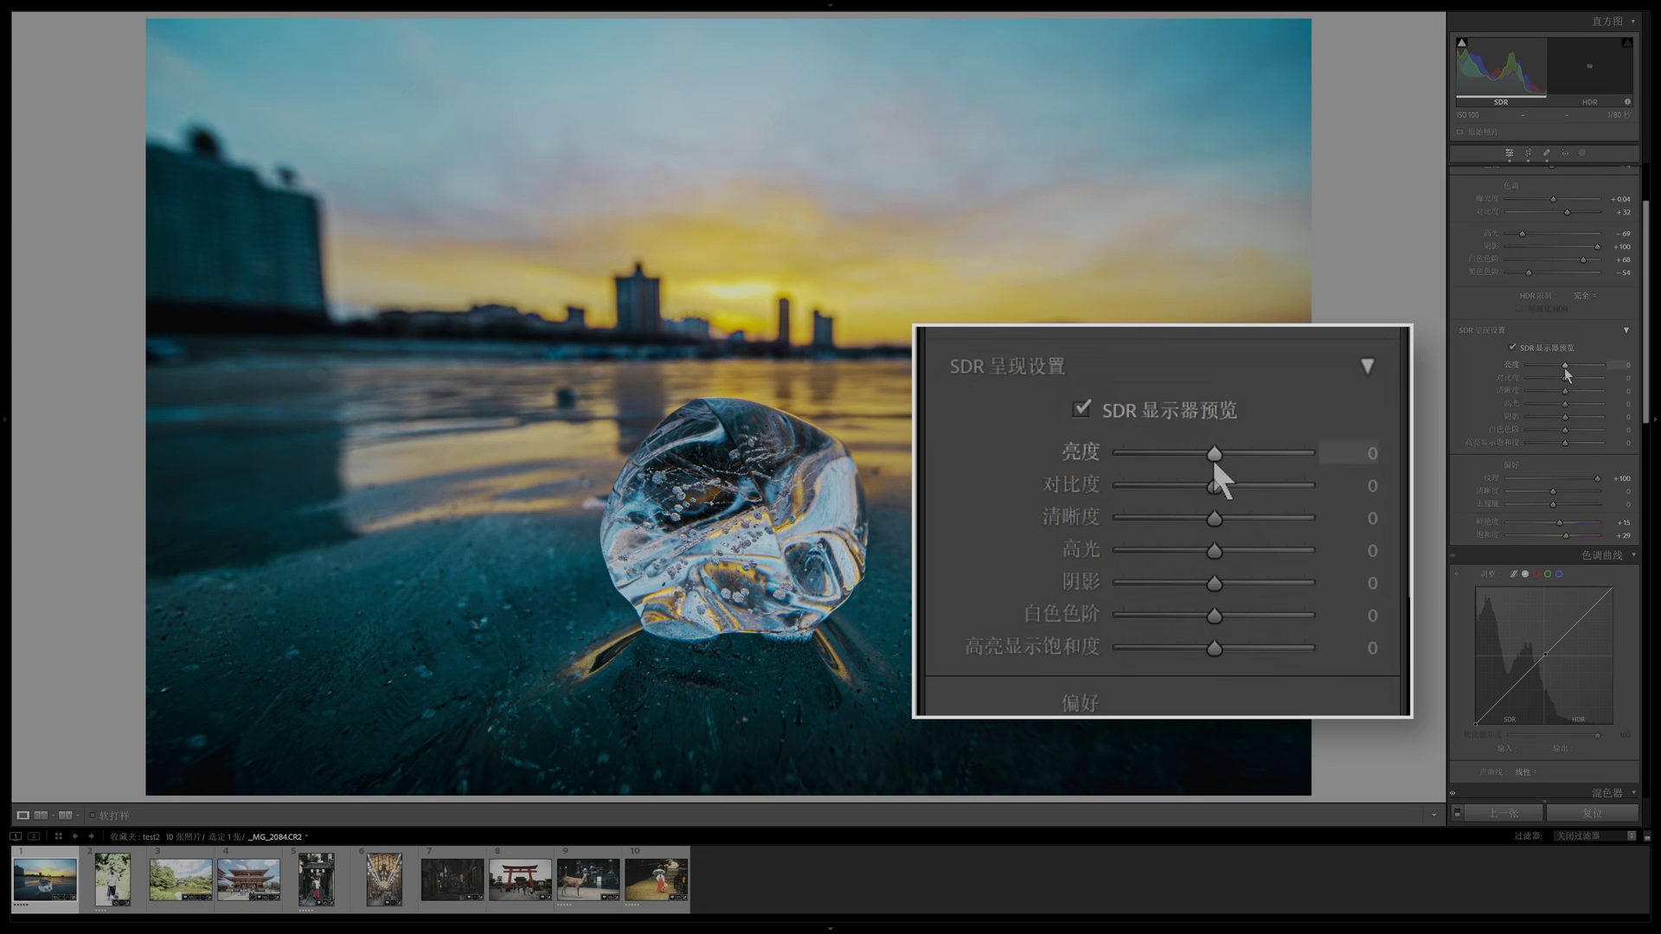
drag(1564, 366, 1585, 430)
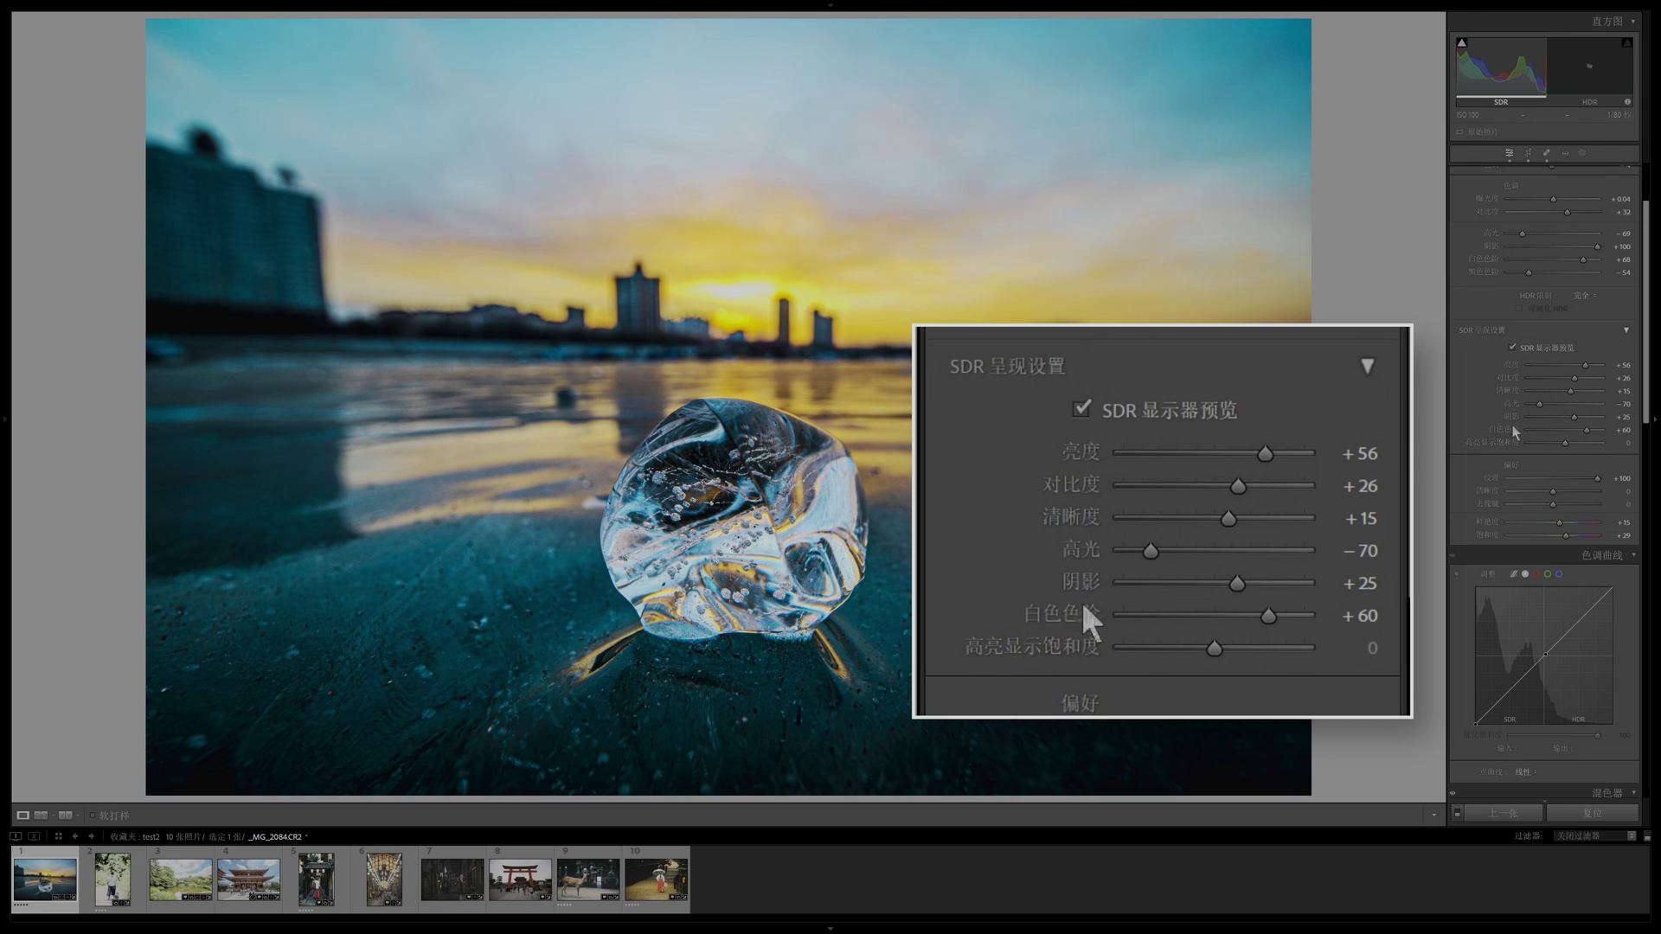
Set the SDR highlight saturation to +26 and turn off the SDR display preview
drag(1565, 442, 1597, 444)
mouse_move(1599, 443)
mouse_down()
mouse_move(1556, 445)
mouse_move(1573, 445)
mouse_up()
click(1512, 348)
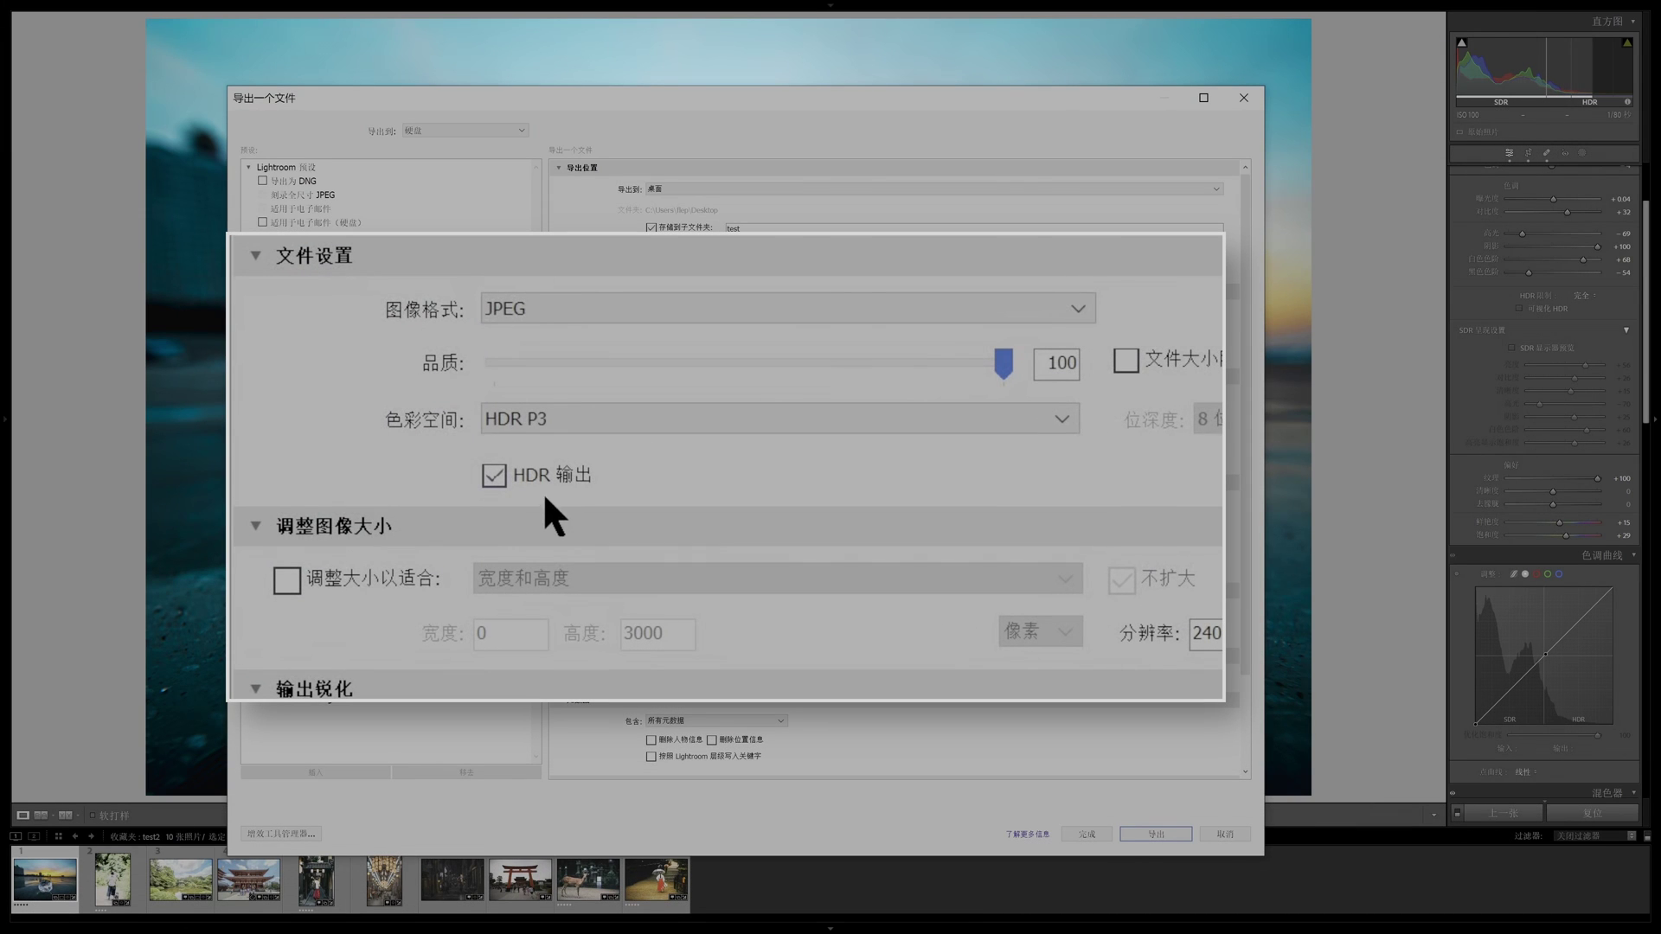
Try JPEG XL and AVIF as the image format in the export file settings
scroll(698, 294, down, 1)
click(727, 305)
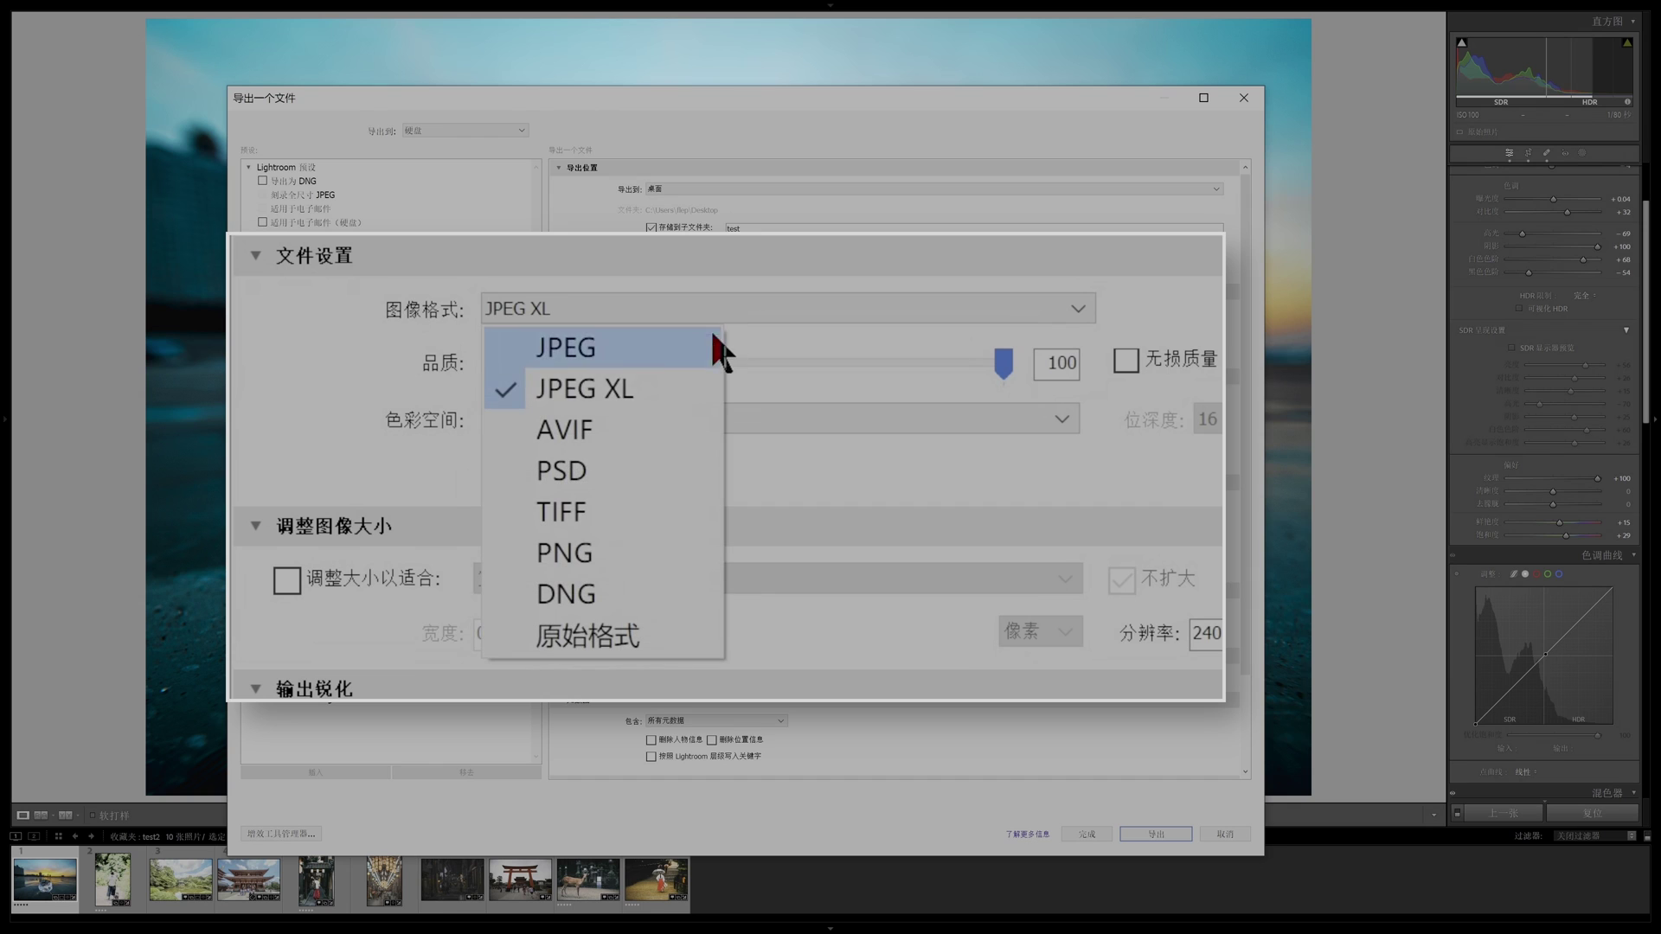
click(654, 429)
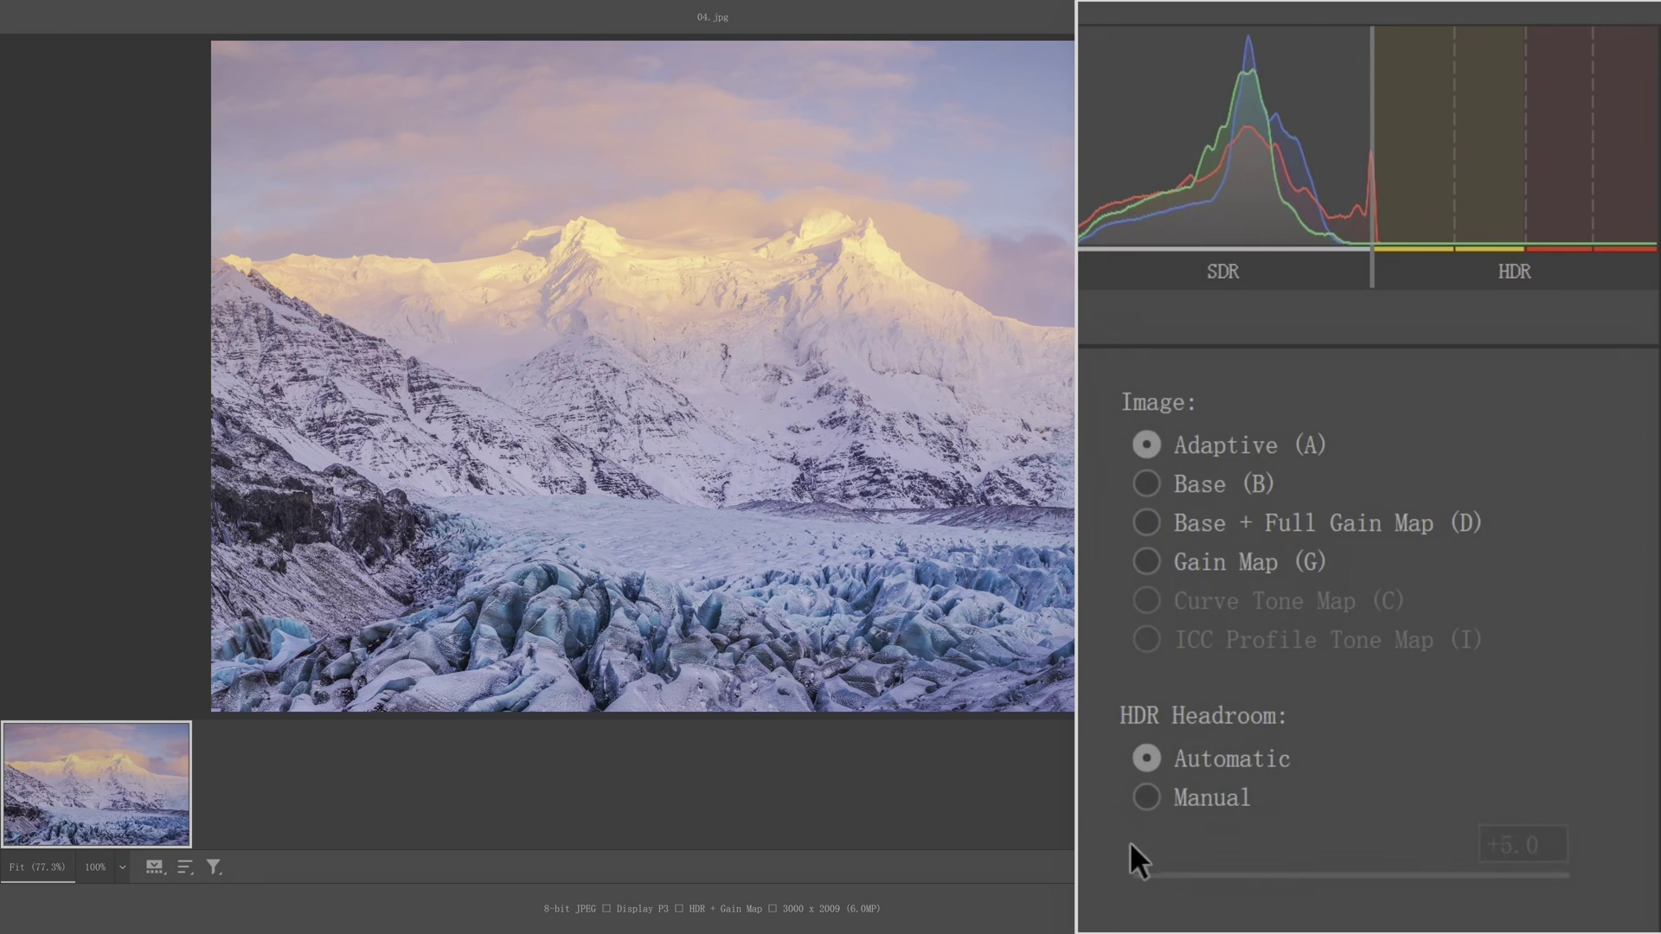
Switch to the gain map viewer and view 04.jpg with the manual HDR headroom set to +2.0
click(1200, 796)
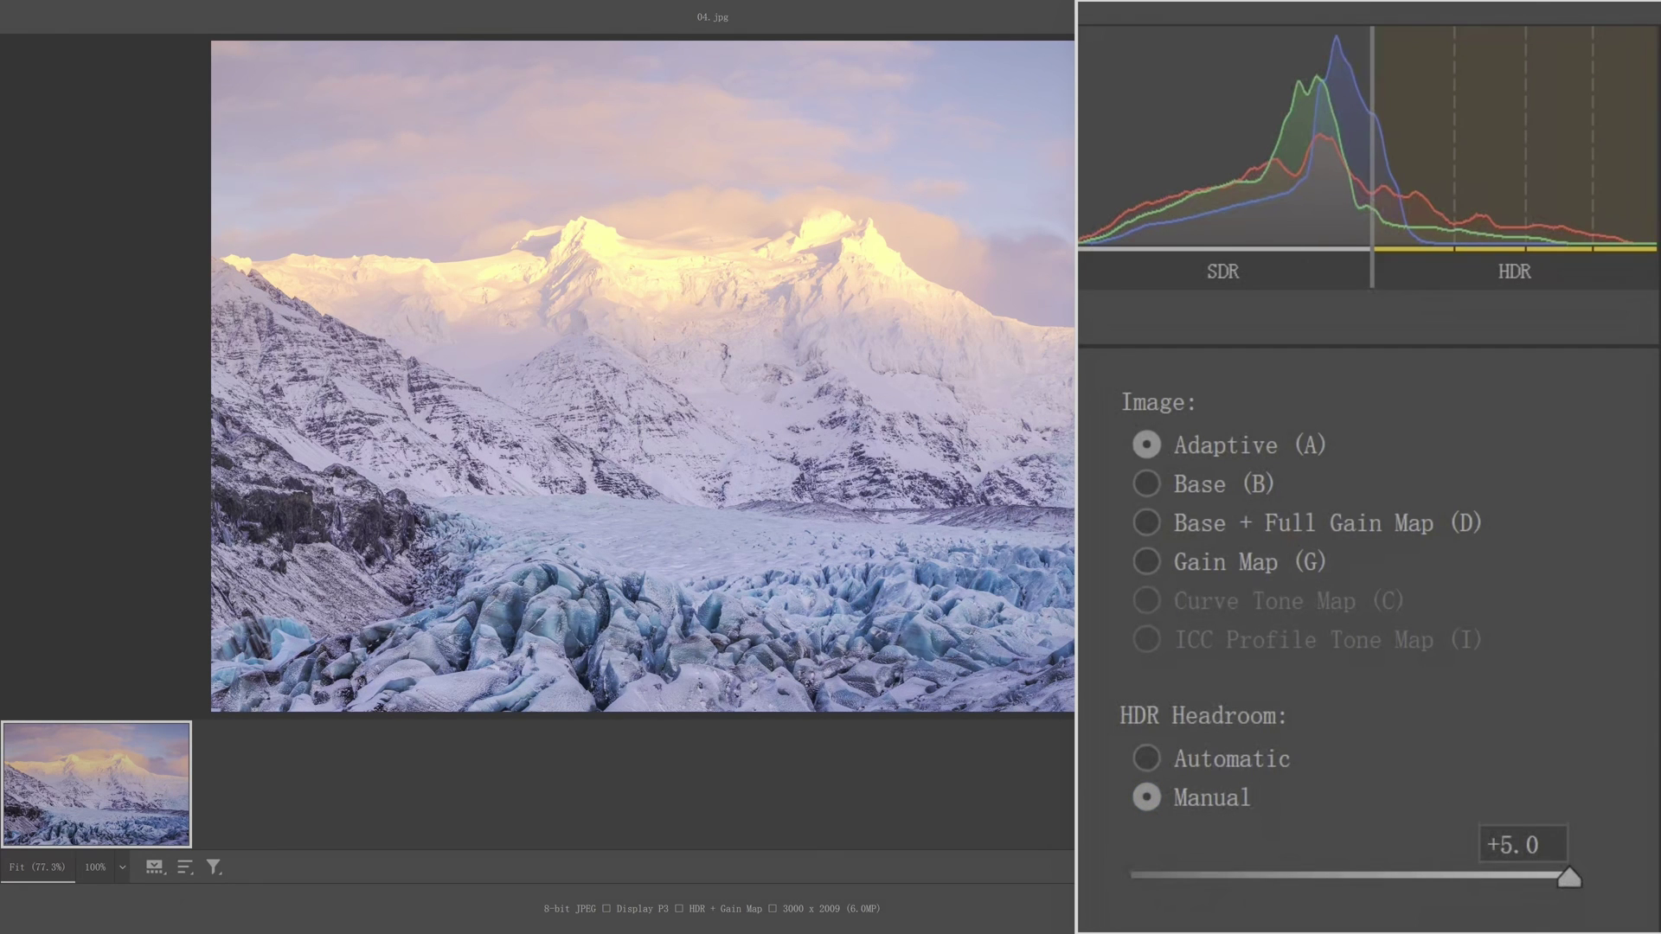
mouse_move(631, 267)
drag(1568, 875, 1305, 881)
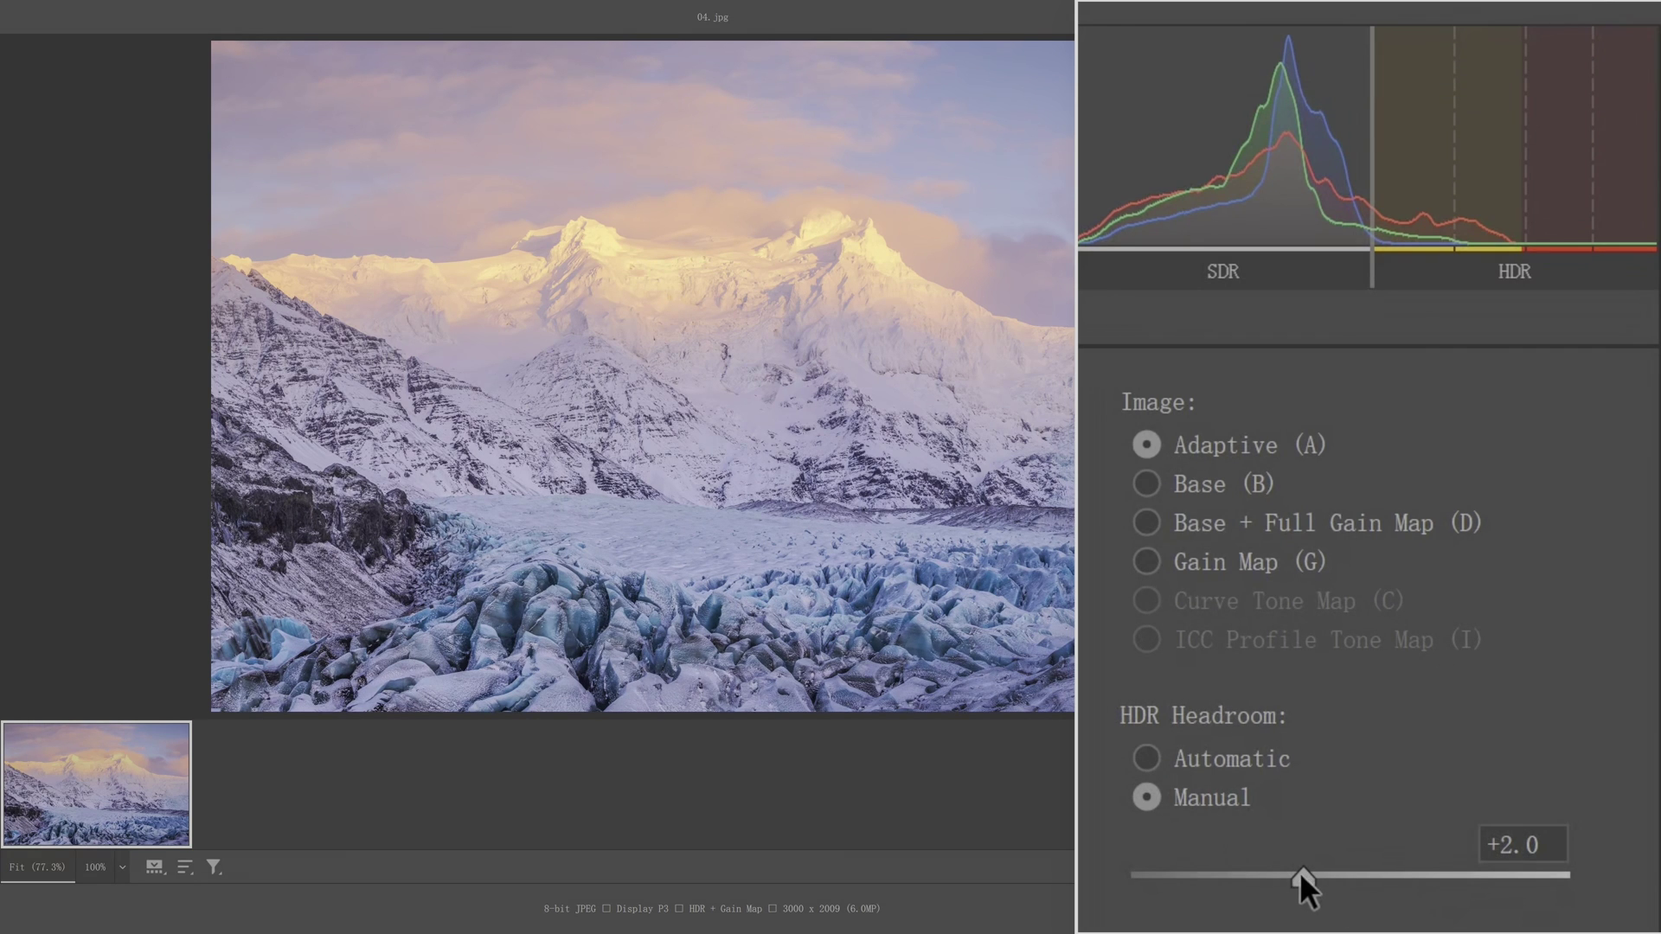
mouse_move(1300, 876)
mouse_down()
mouse_move(1569, 875)
mouse_move(1306, 876)
mouse_move(1314, 865)
mouse_up()
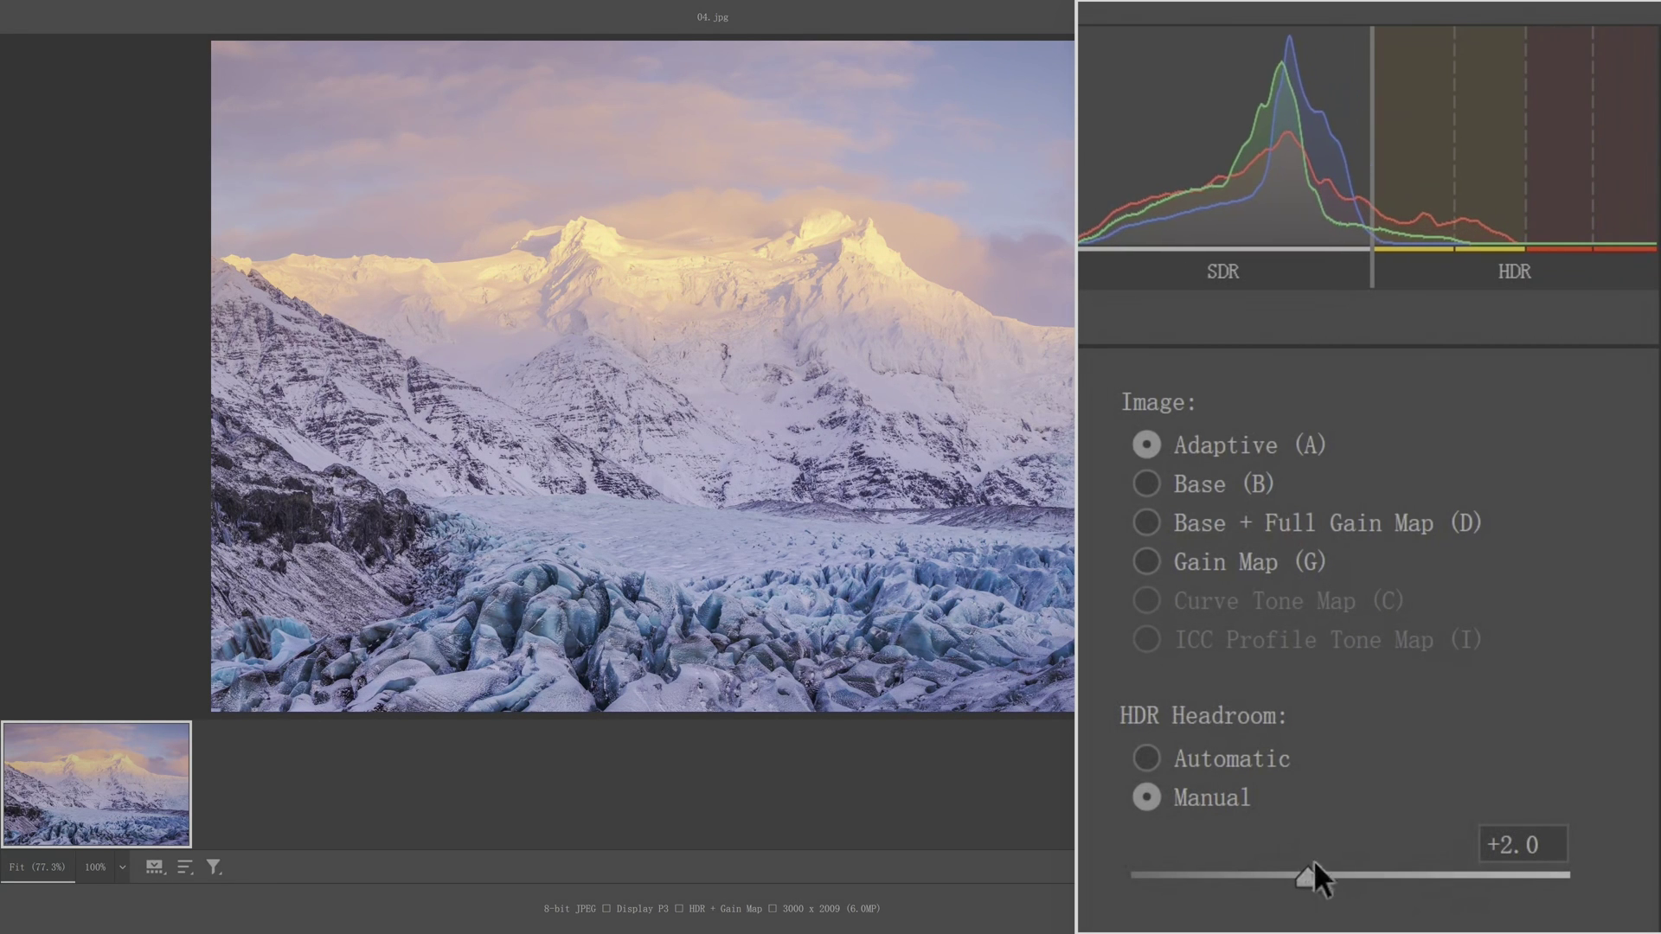
Compare 04.jpg repeatedly under automatic and manual HDR headroom, finishing with the manual headroom lowered to 0.0
click(1236, 765)
click(1227, 790)
click(1242, 761)
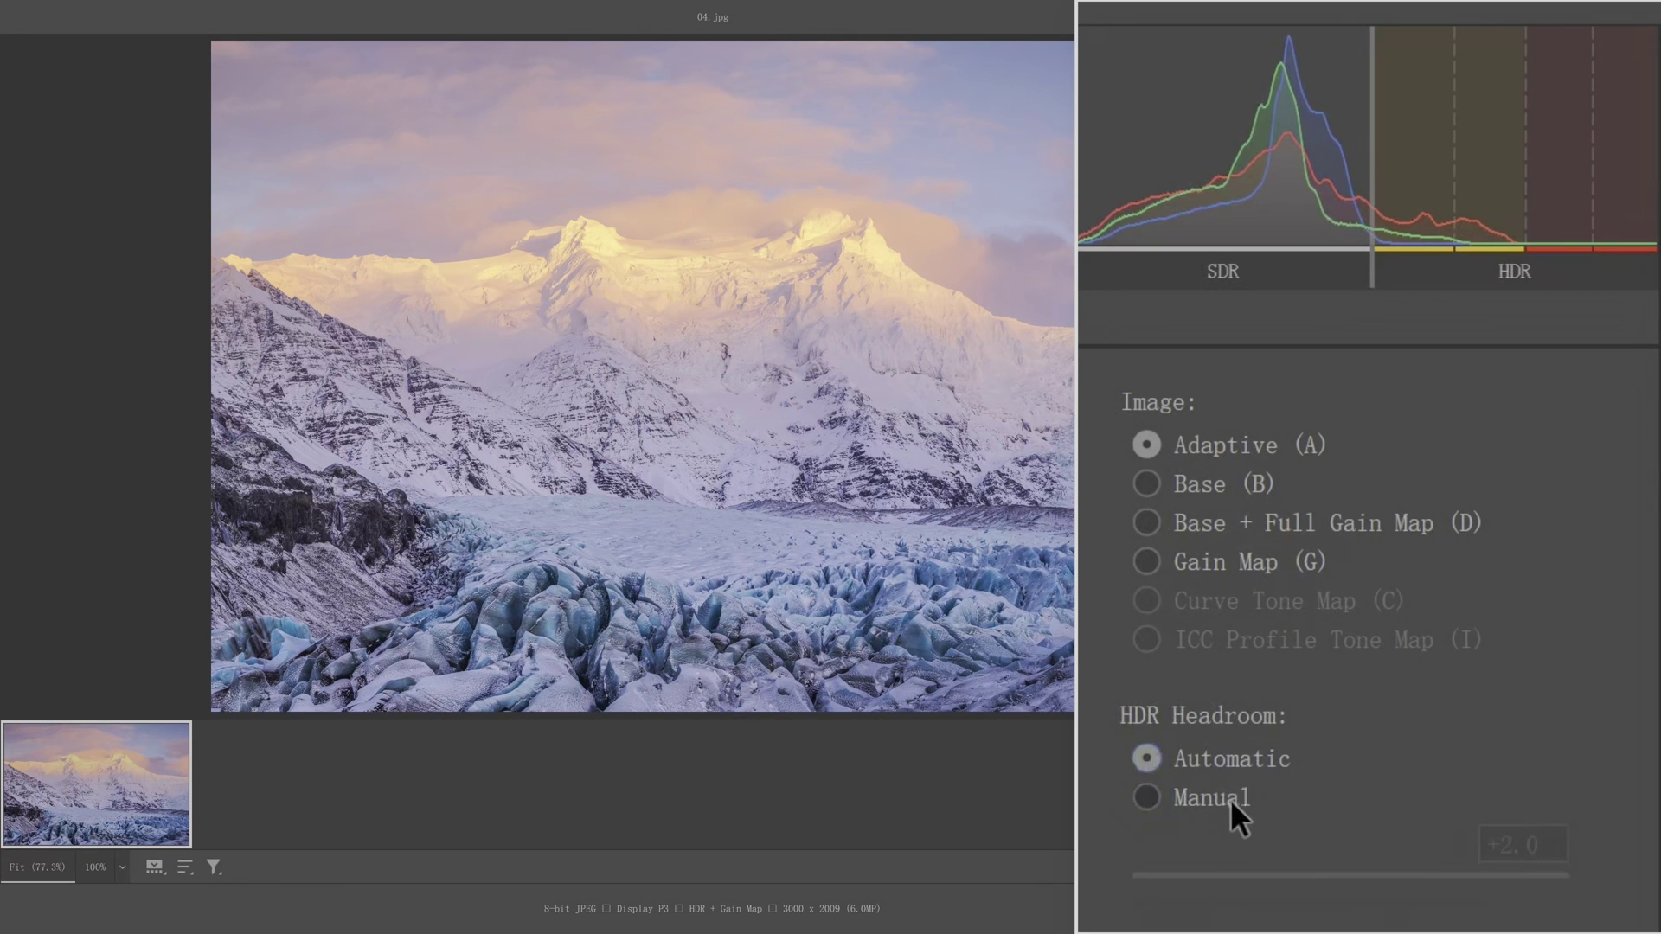
click(1230, 798)
click(1235, 763)
click(1220, 794)
click(1238, 766)
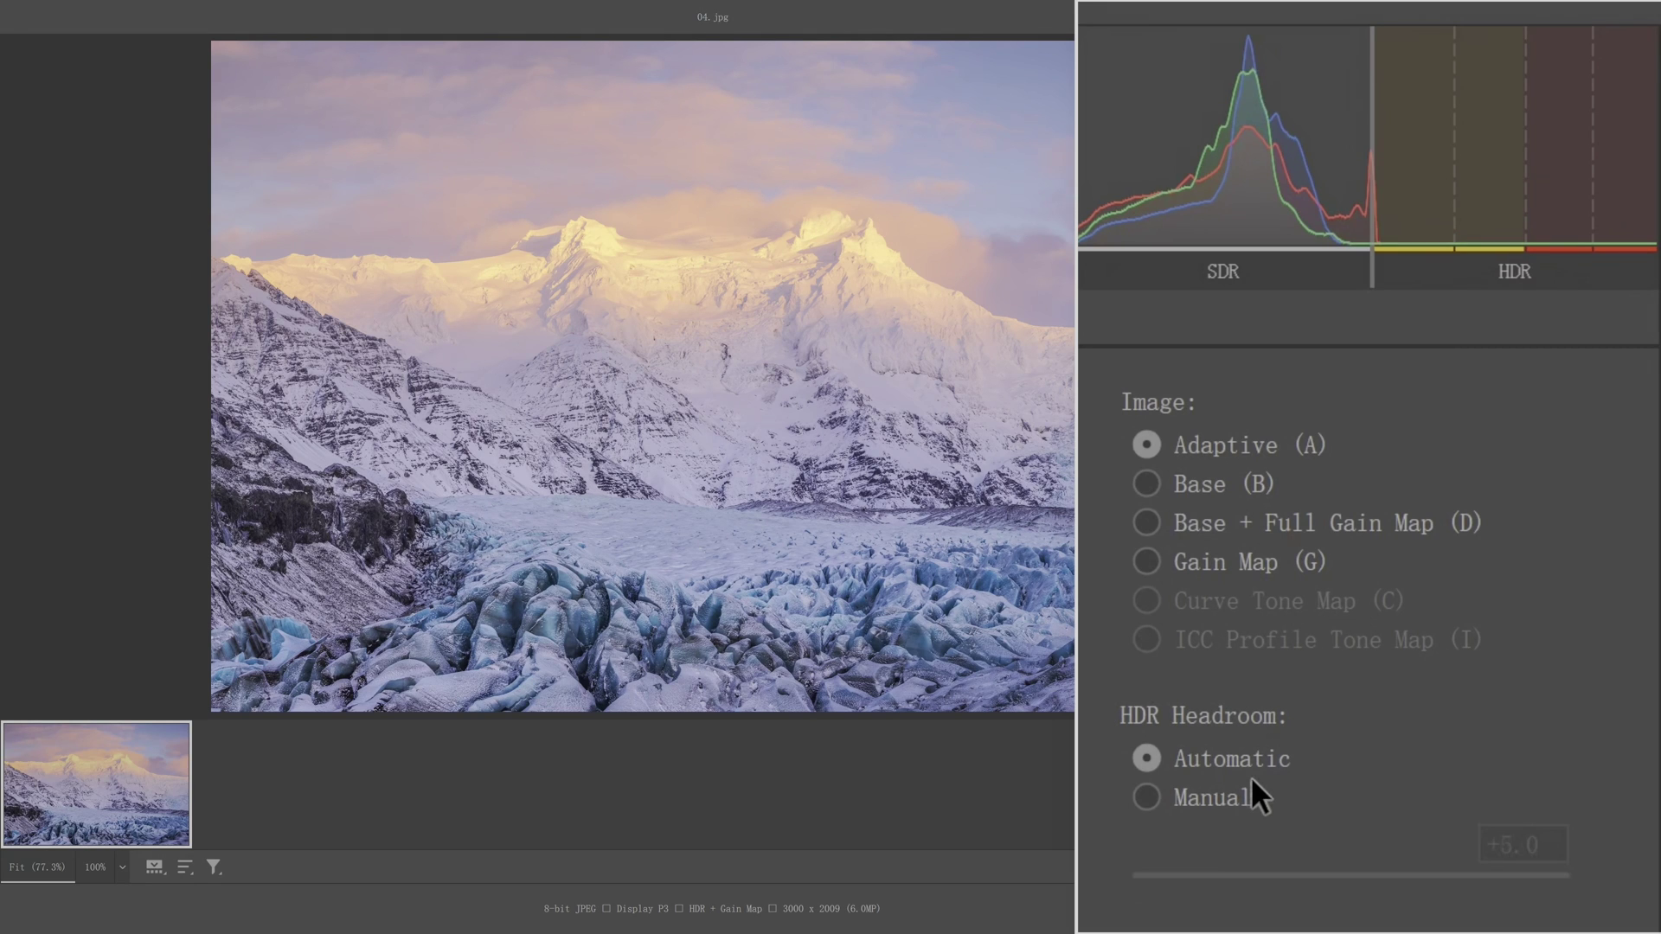
click(1251, 779)
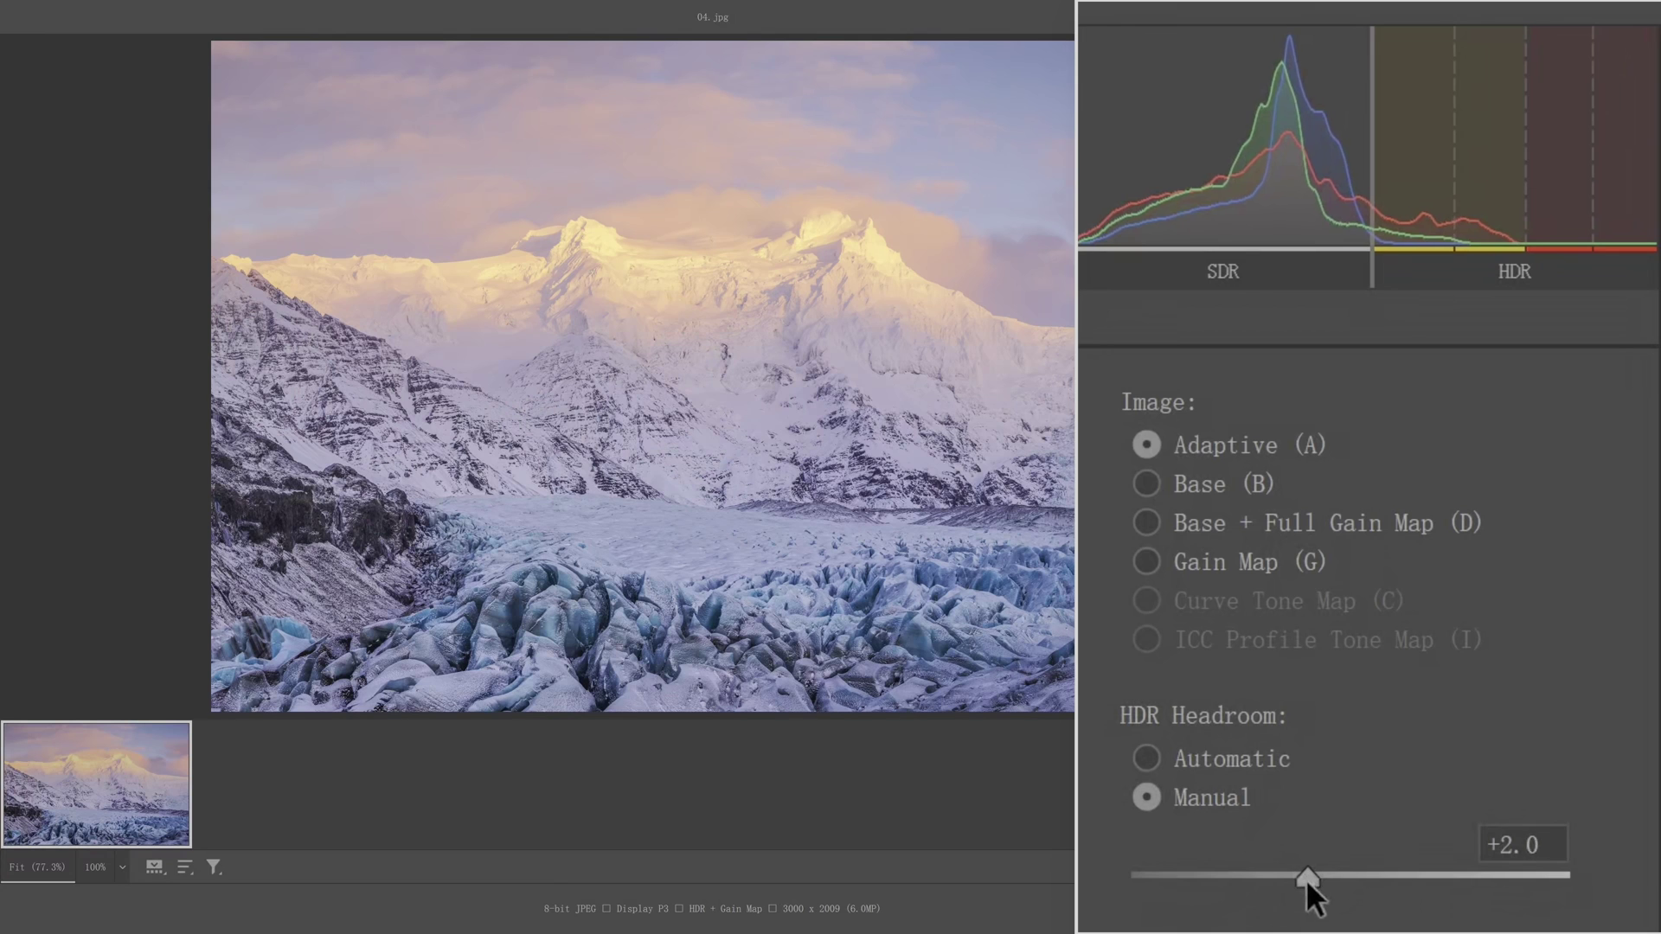
drag(1306, 879, 1078, 887)
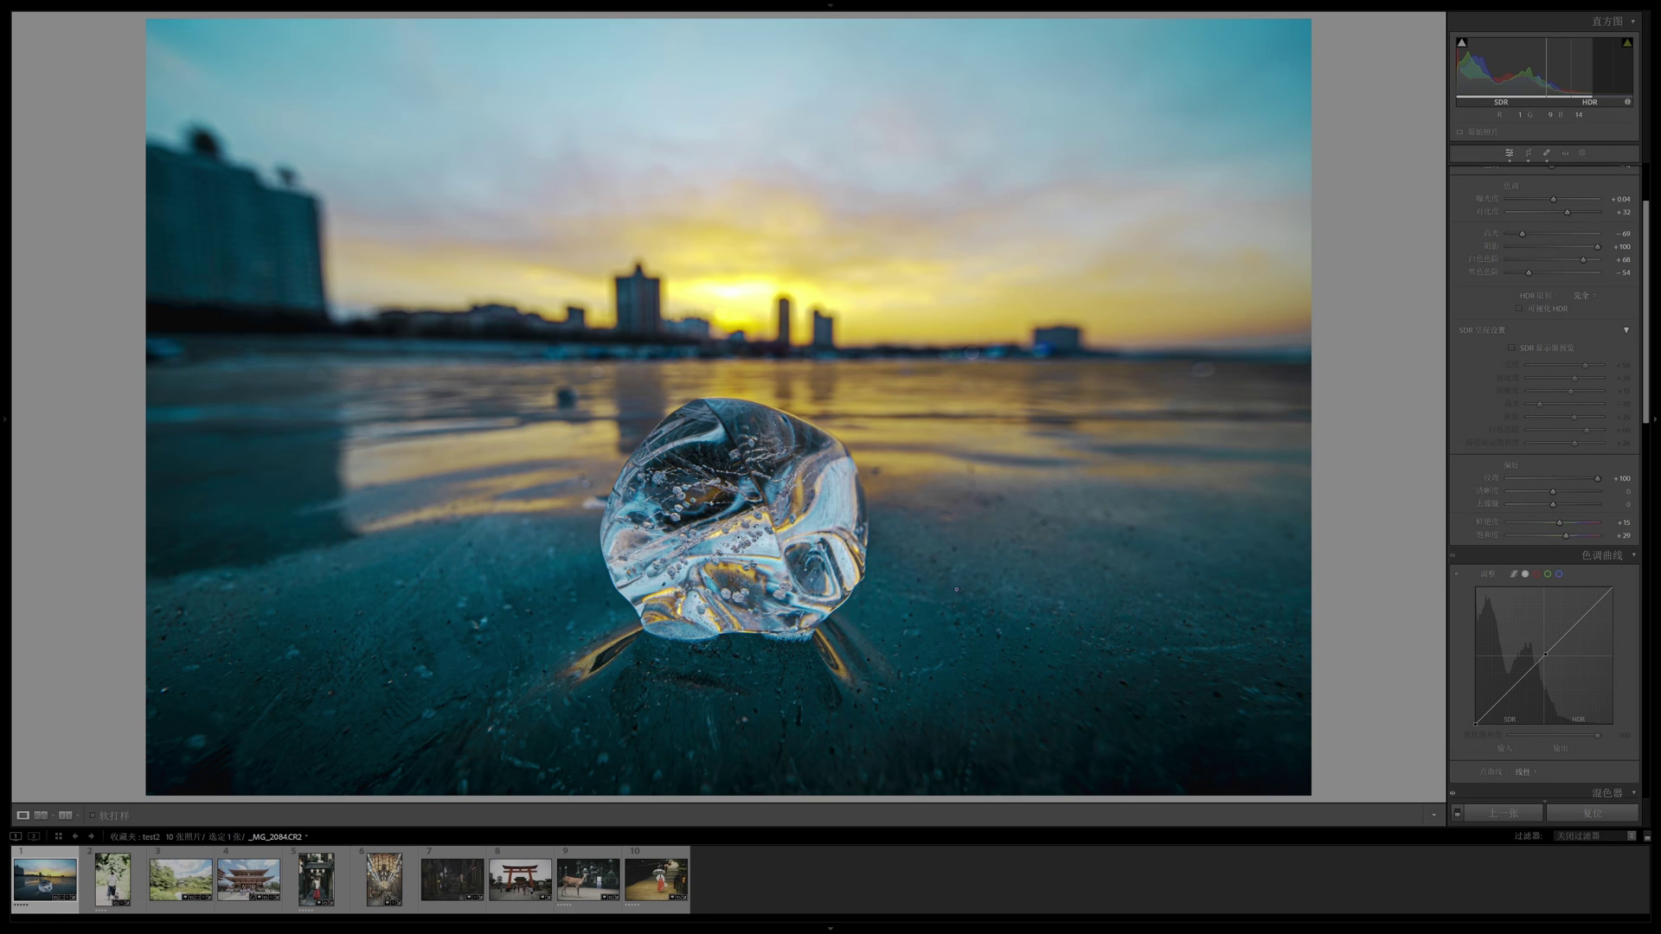
Switch to Lightroom Classic and export the first filmstrip photo as a JPEG with HDR output in HDR P3 to the desktop's test subfolder
right_click(58, 875)
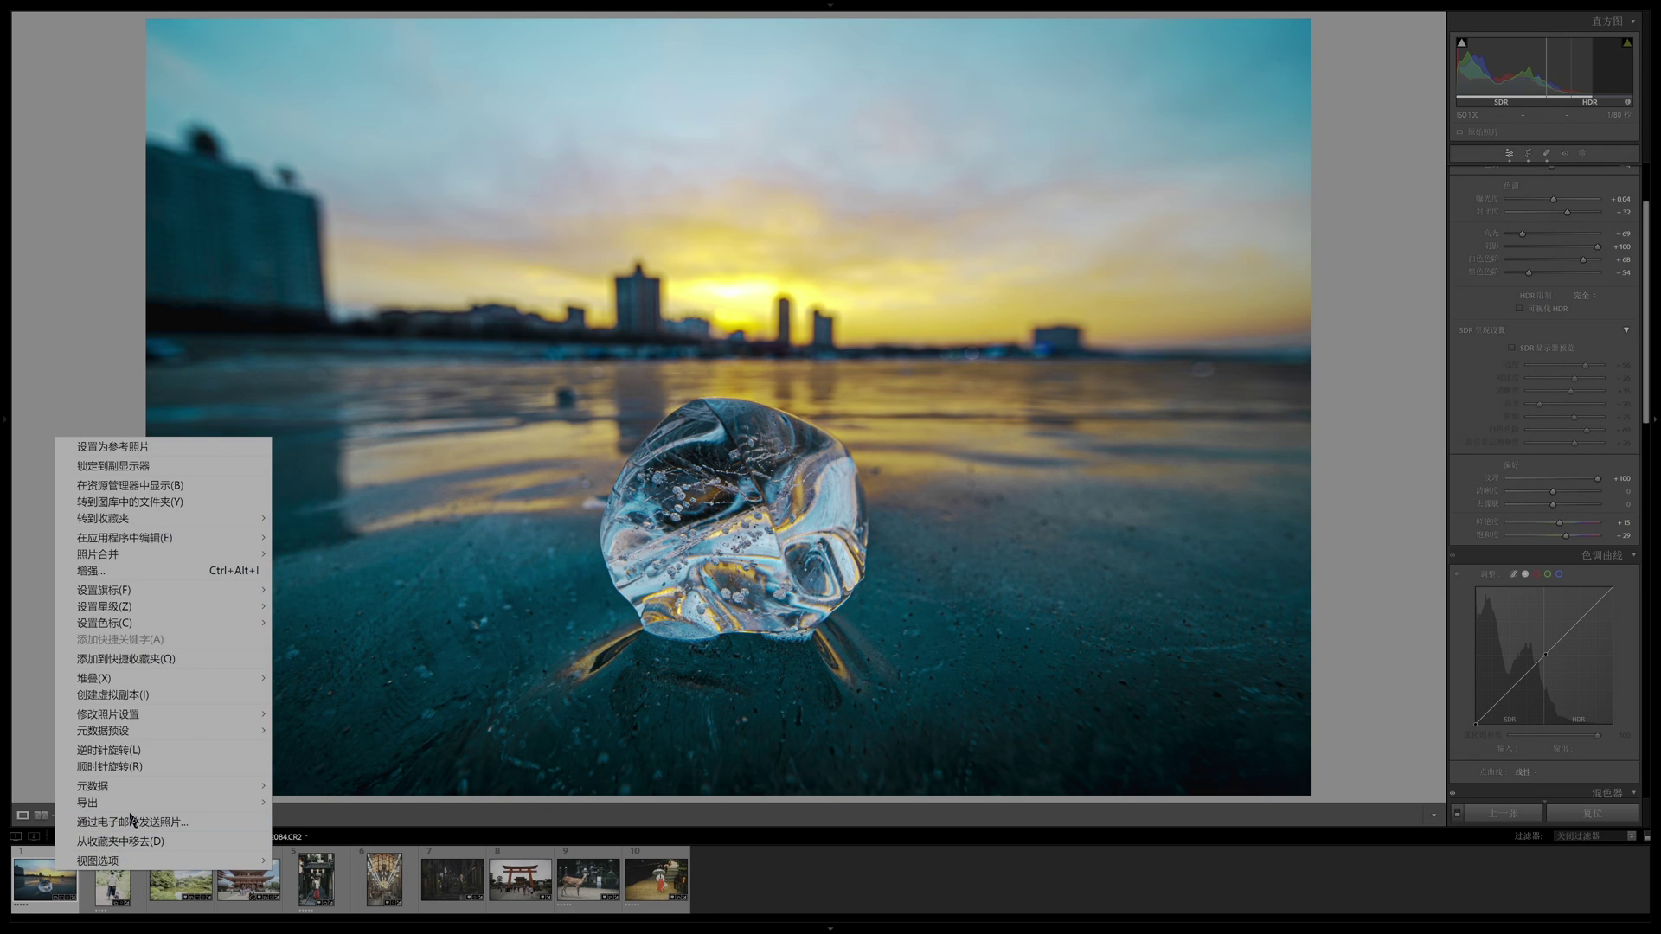
mouse_move(137, 805)
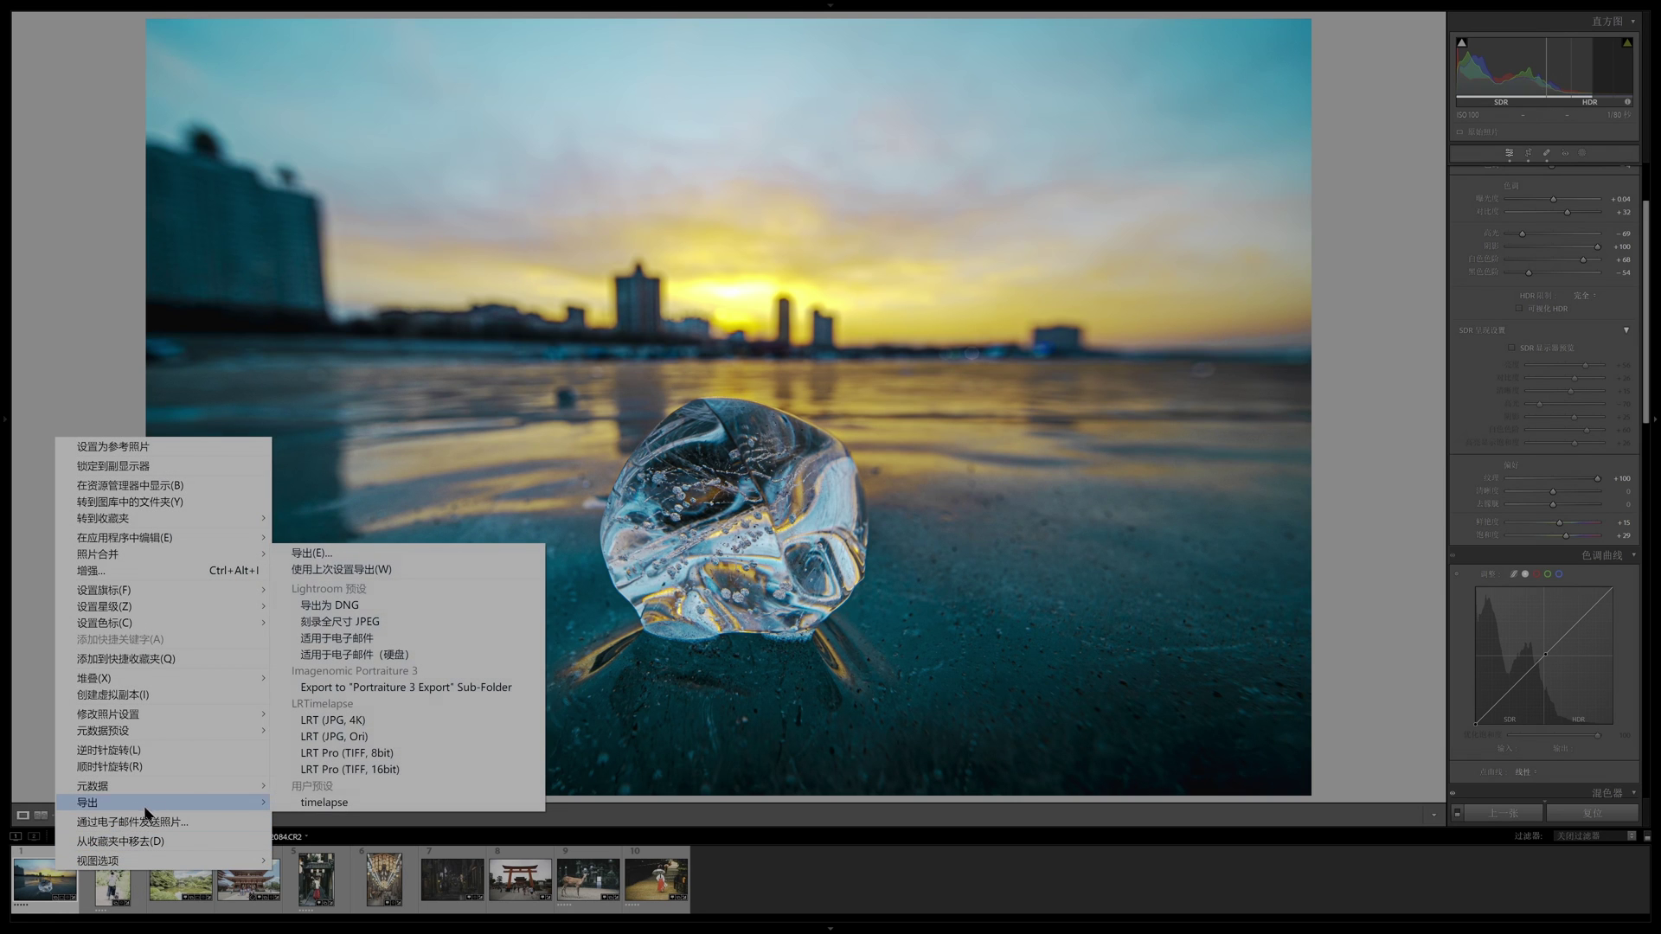
click(482, 556)
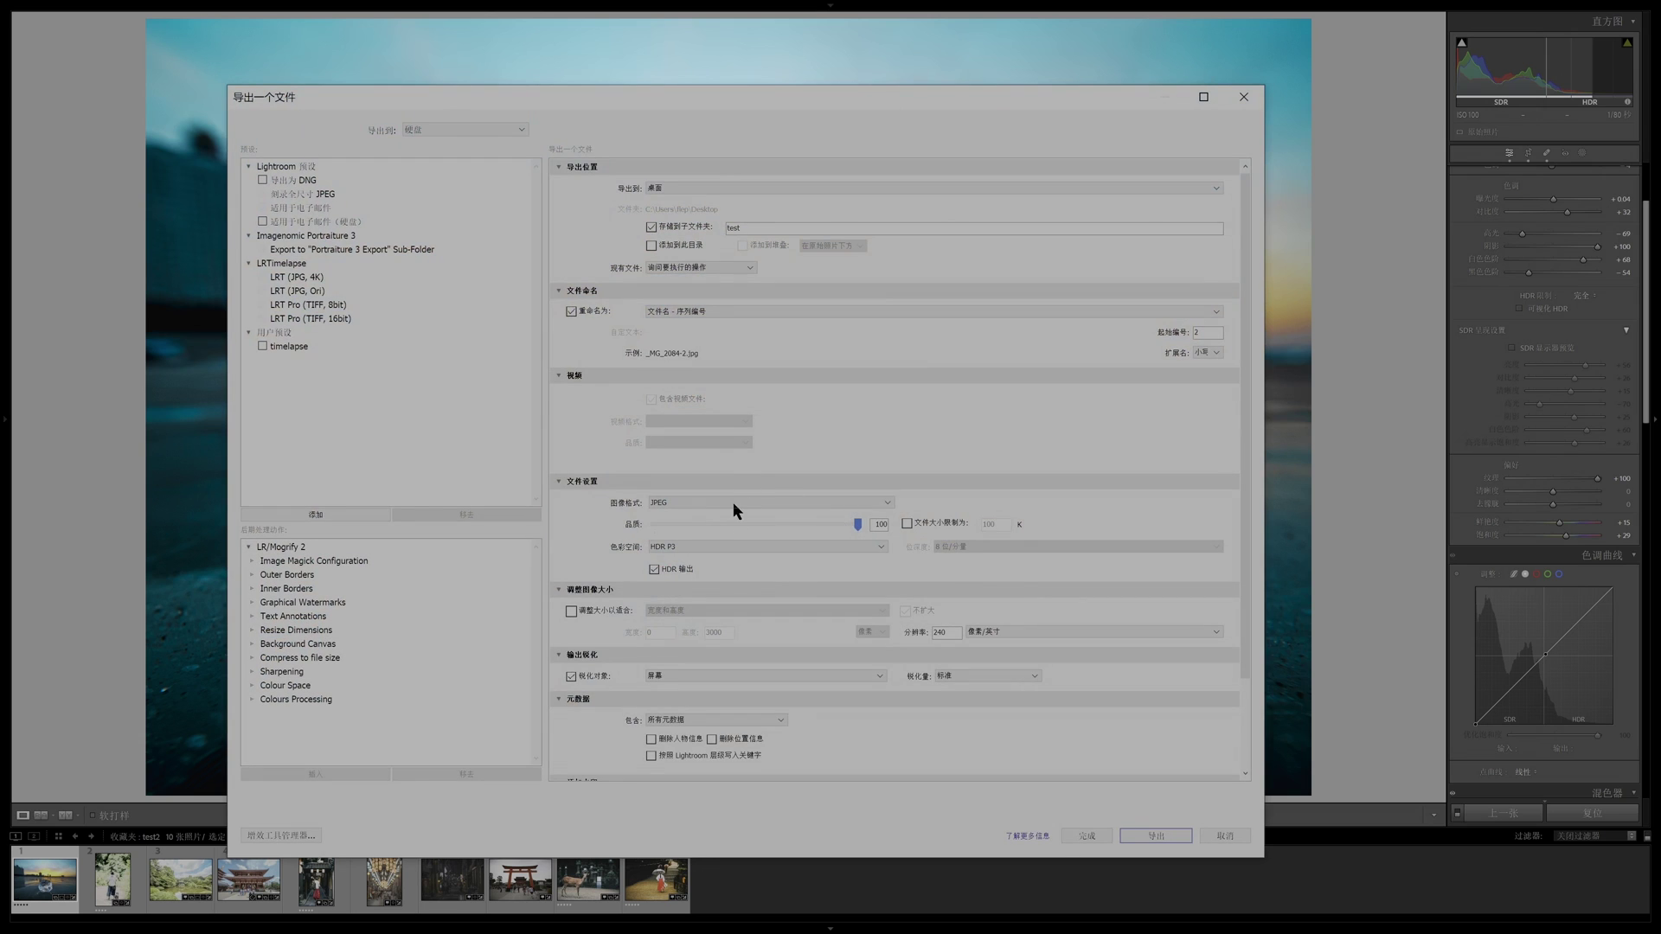
click(1140, 837)
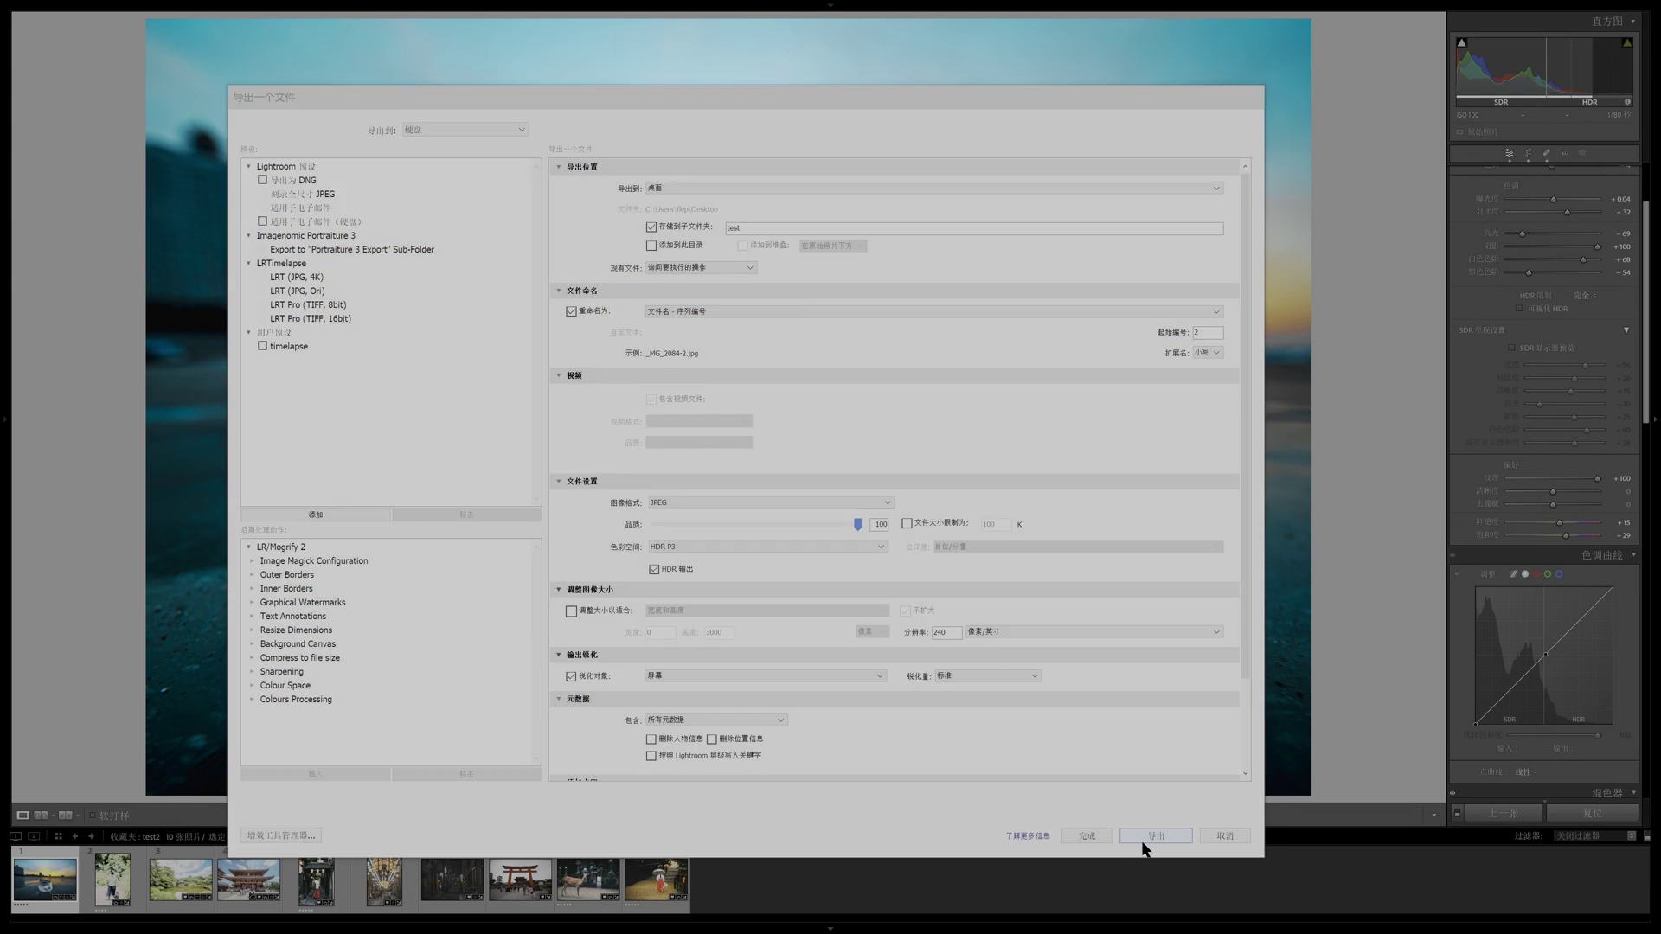
click(855, 558)
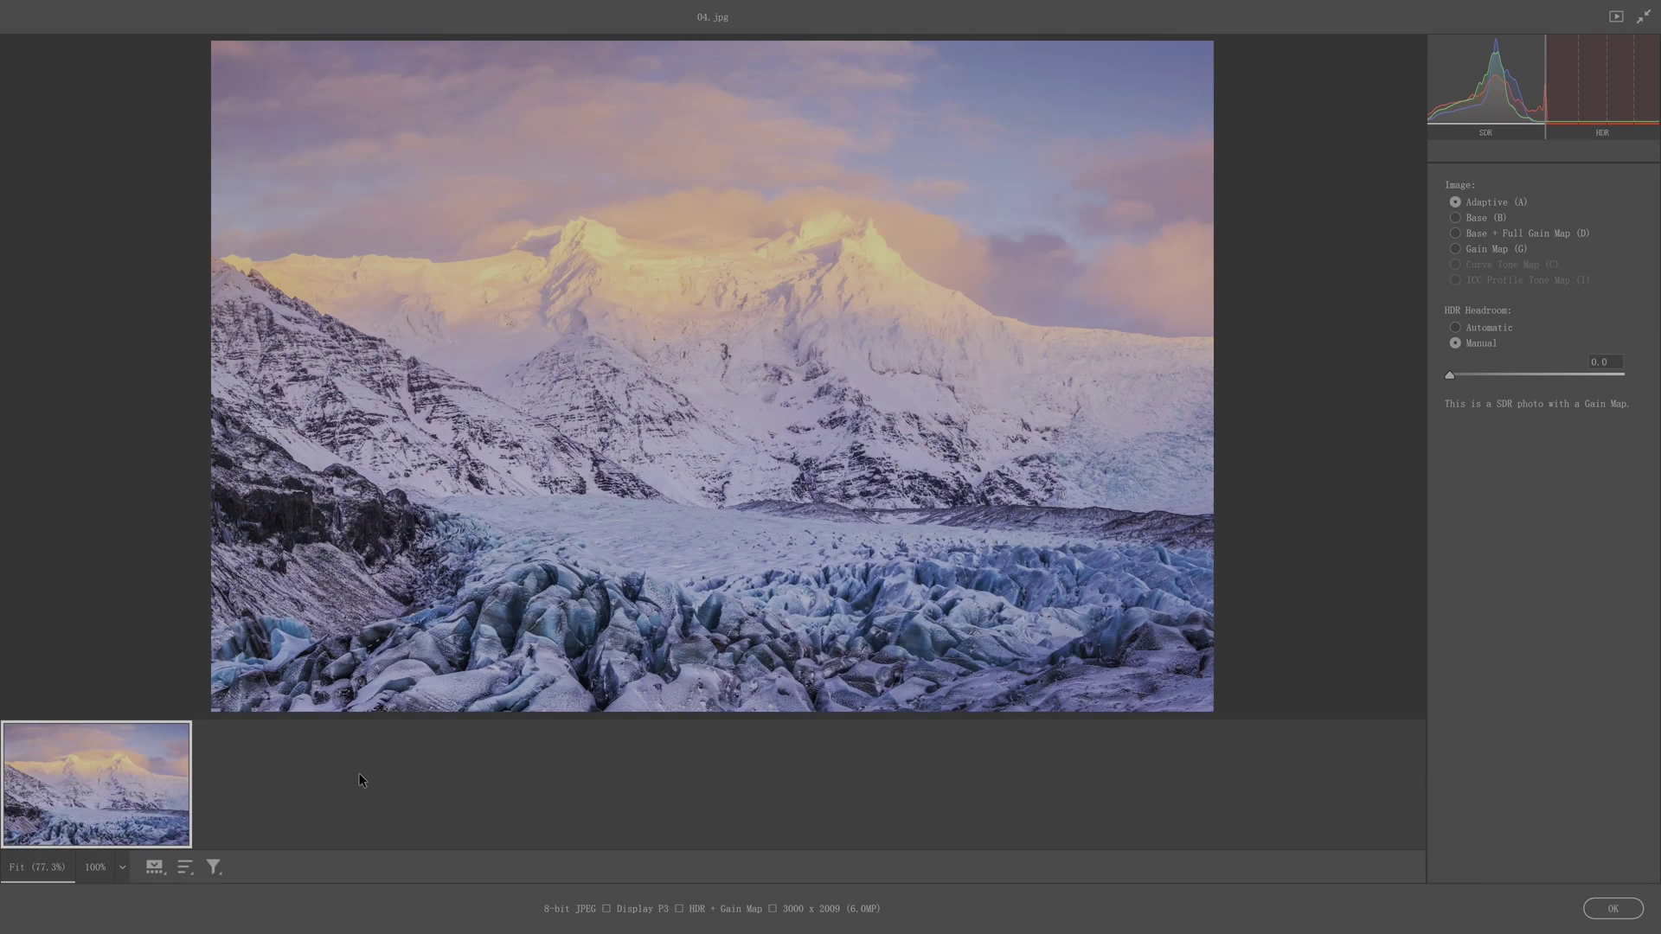
Switch to the gain map viewer and add the exported _MG_2084-2.jpg to its filmstrip
right_click(360, 780)
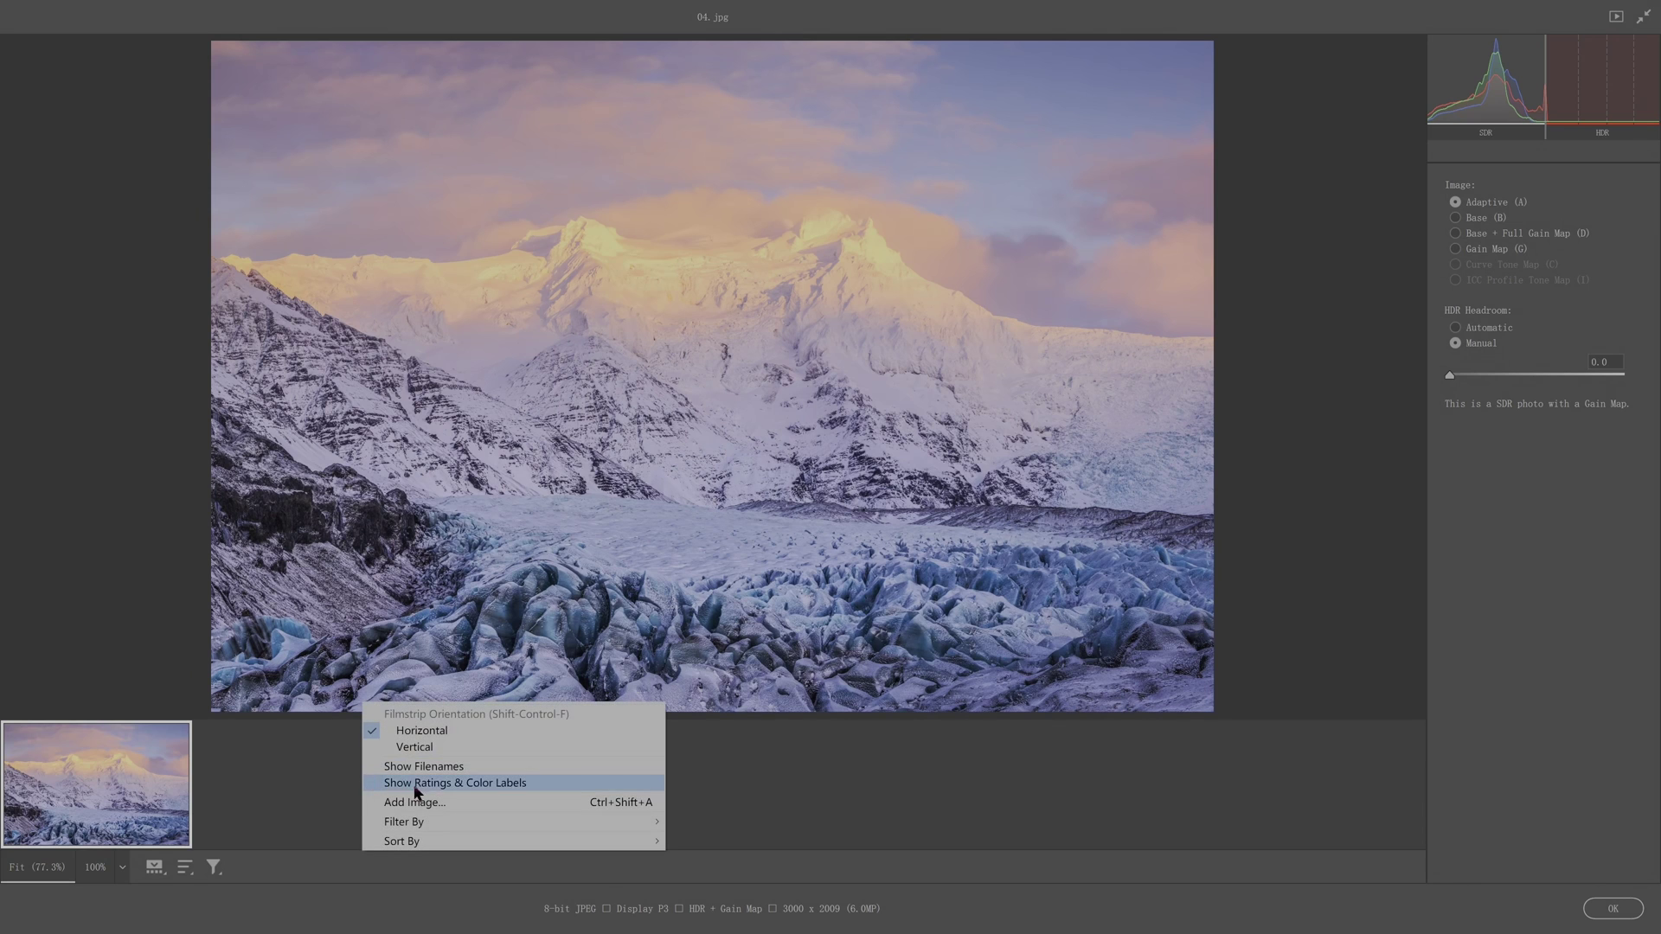
click(449, 802)
double_click(446, 199)
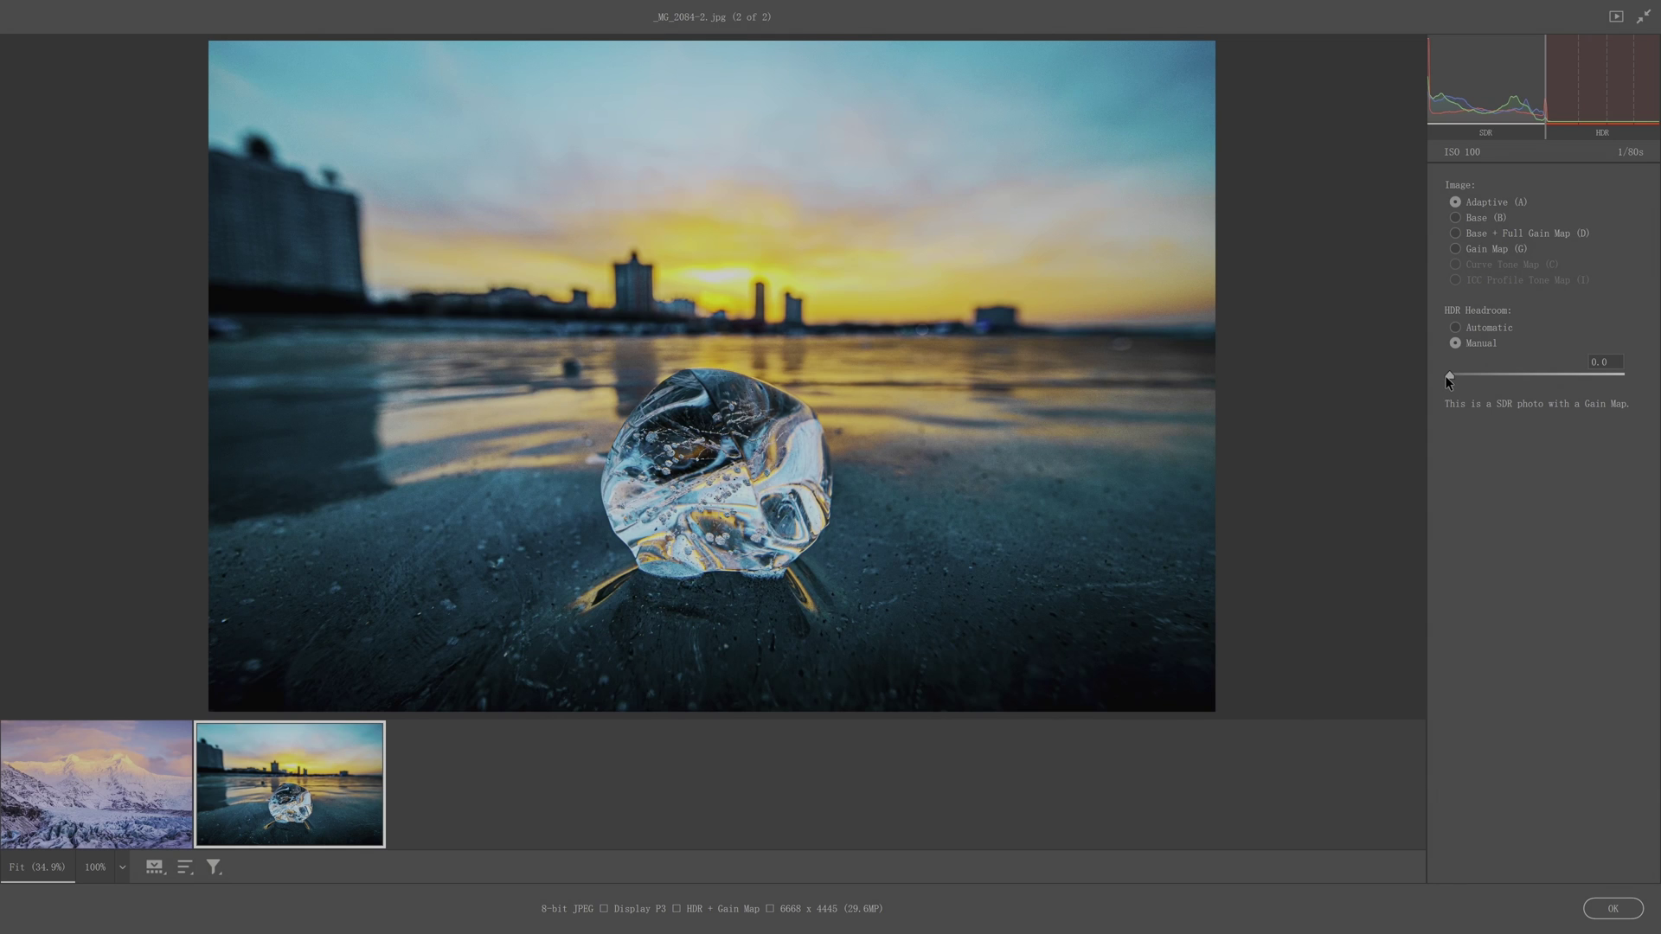
Compare _MG_2084-2.jpg at different manual HDR headroom values and with automatic headroom
drag(1450, 375, 1429, 381)
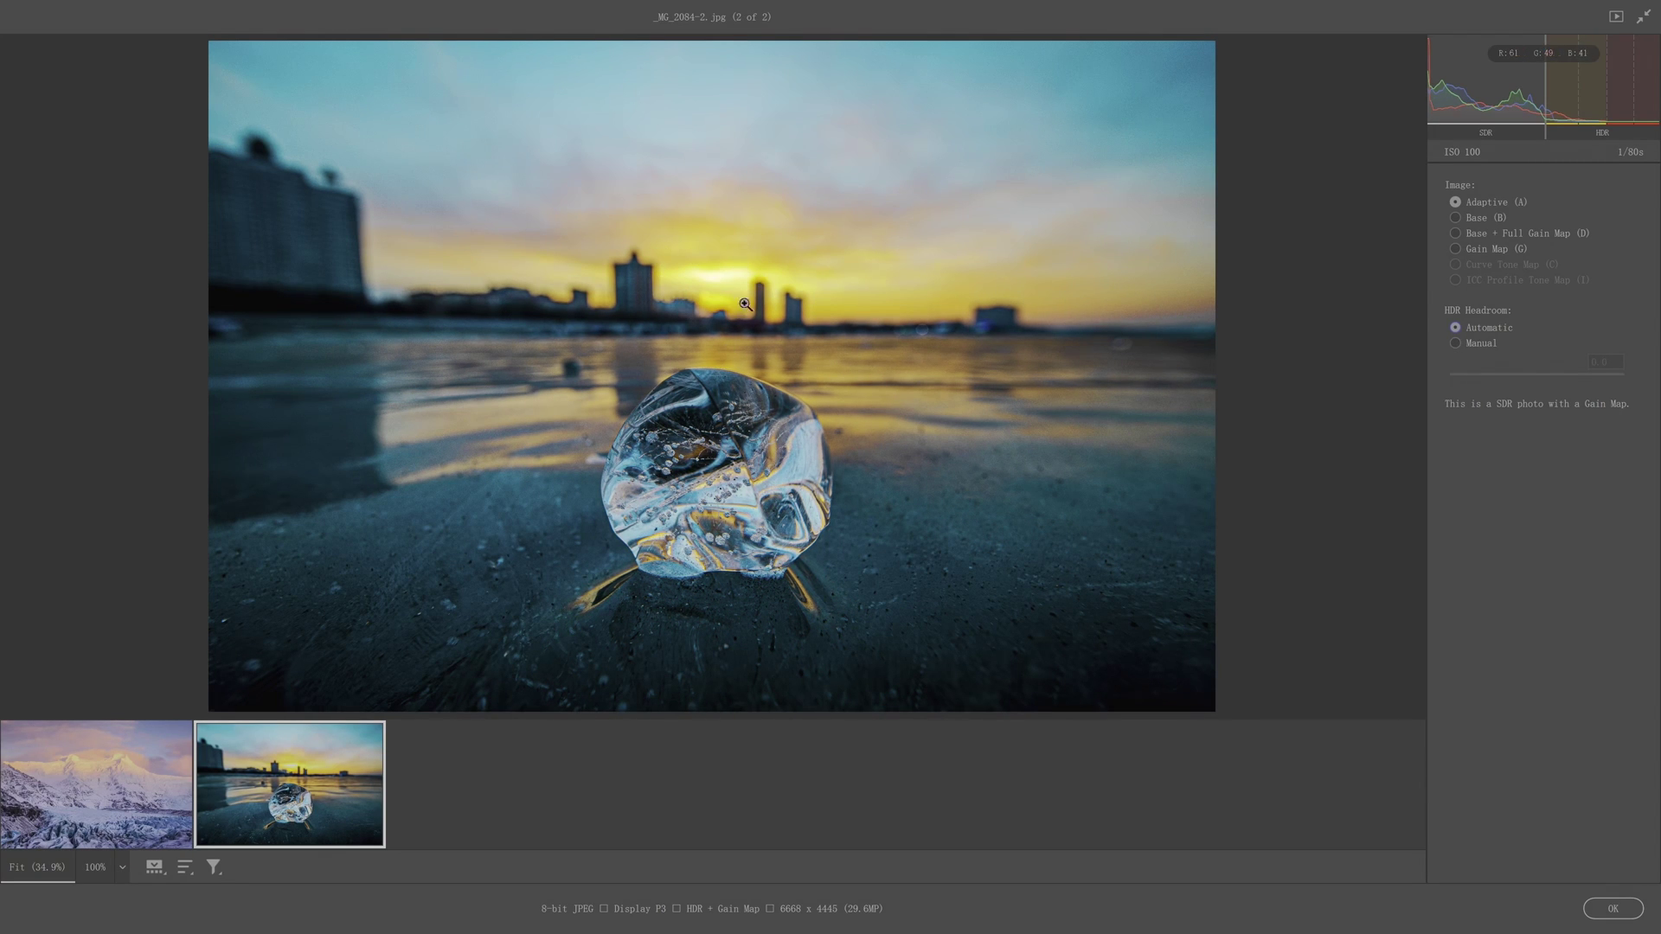
click(1455, 342)
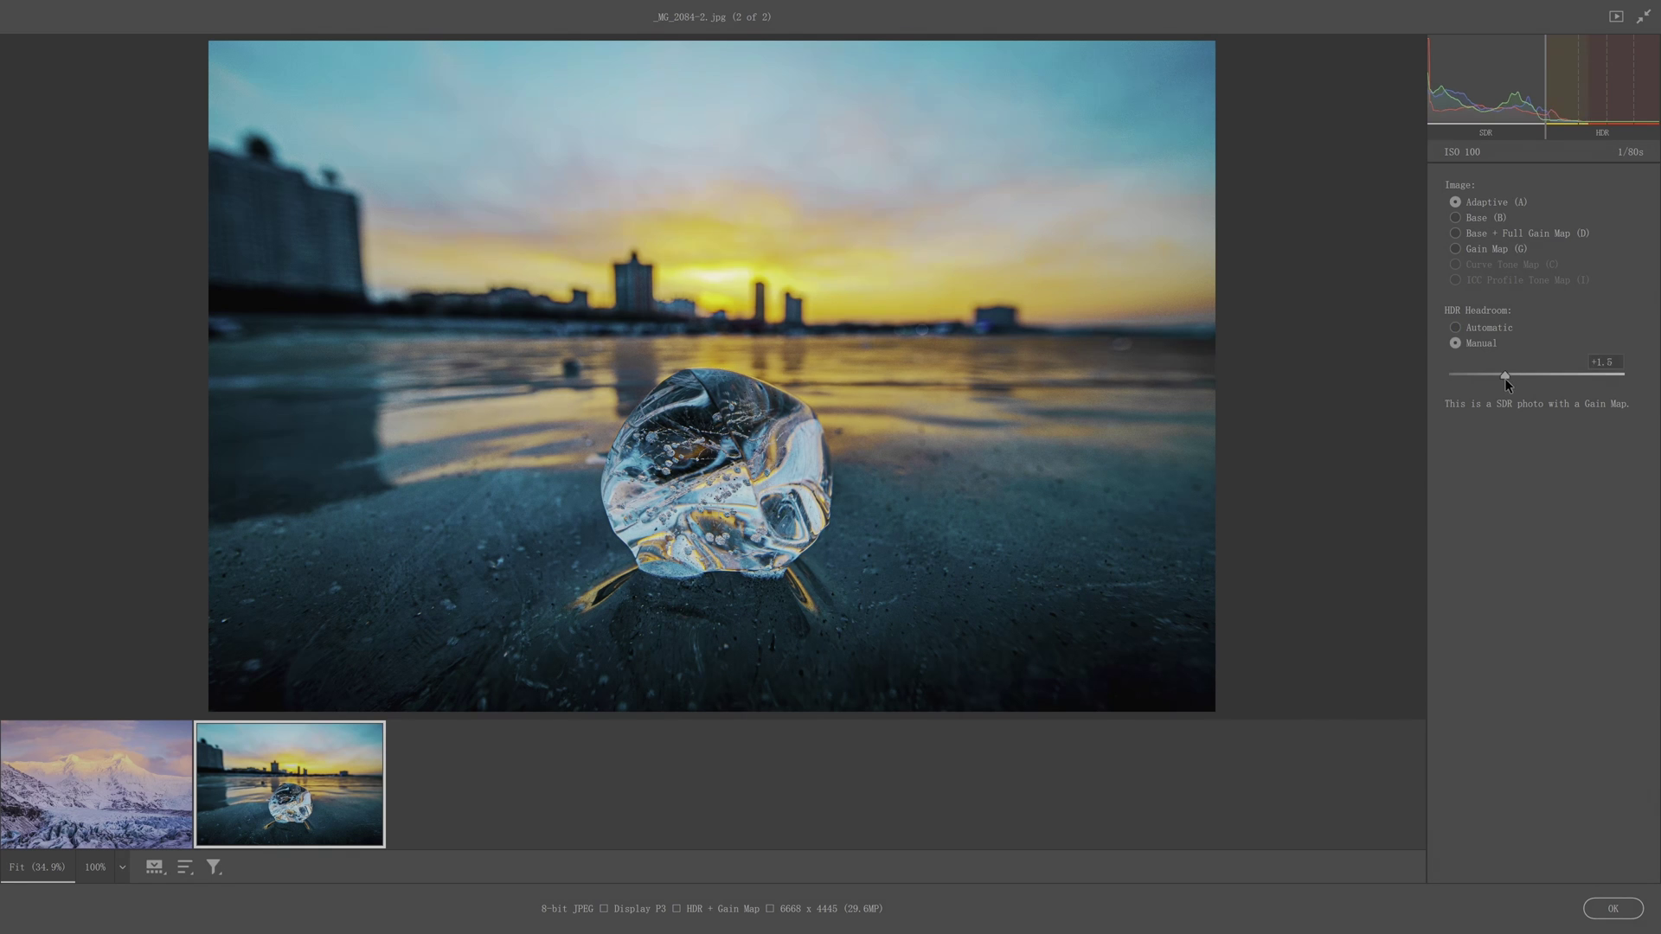
drag(1503, 377, 1524, 386)
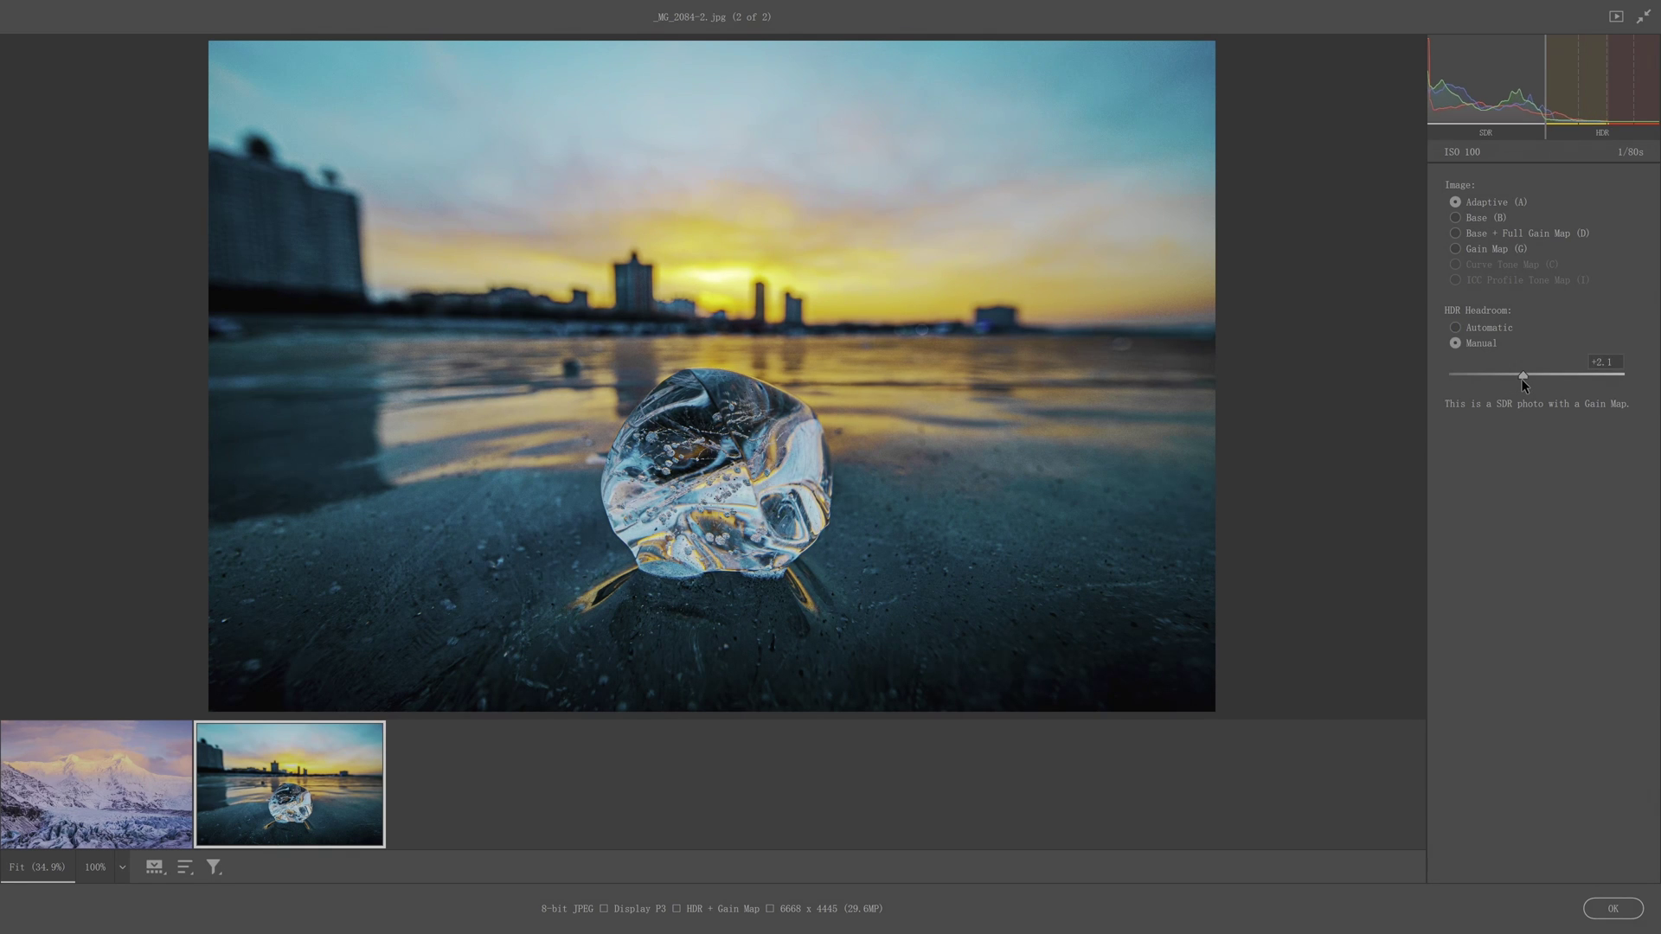
click(1493, 329)
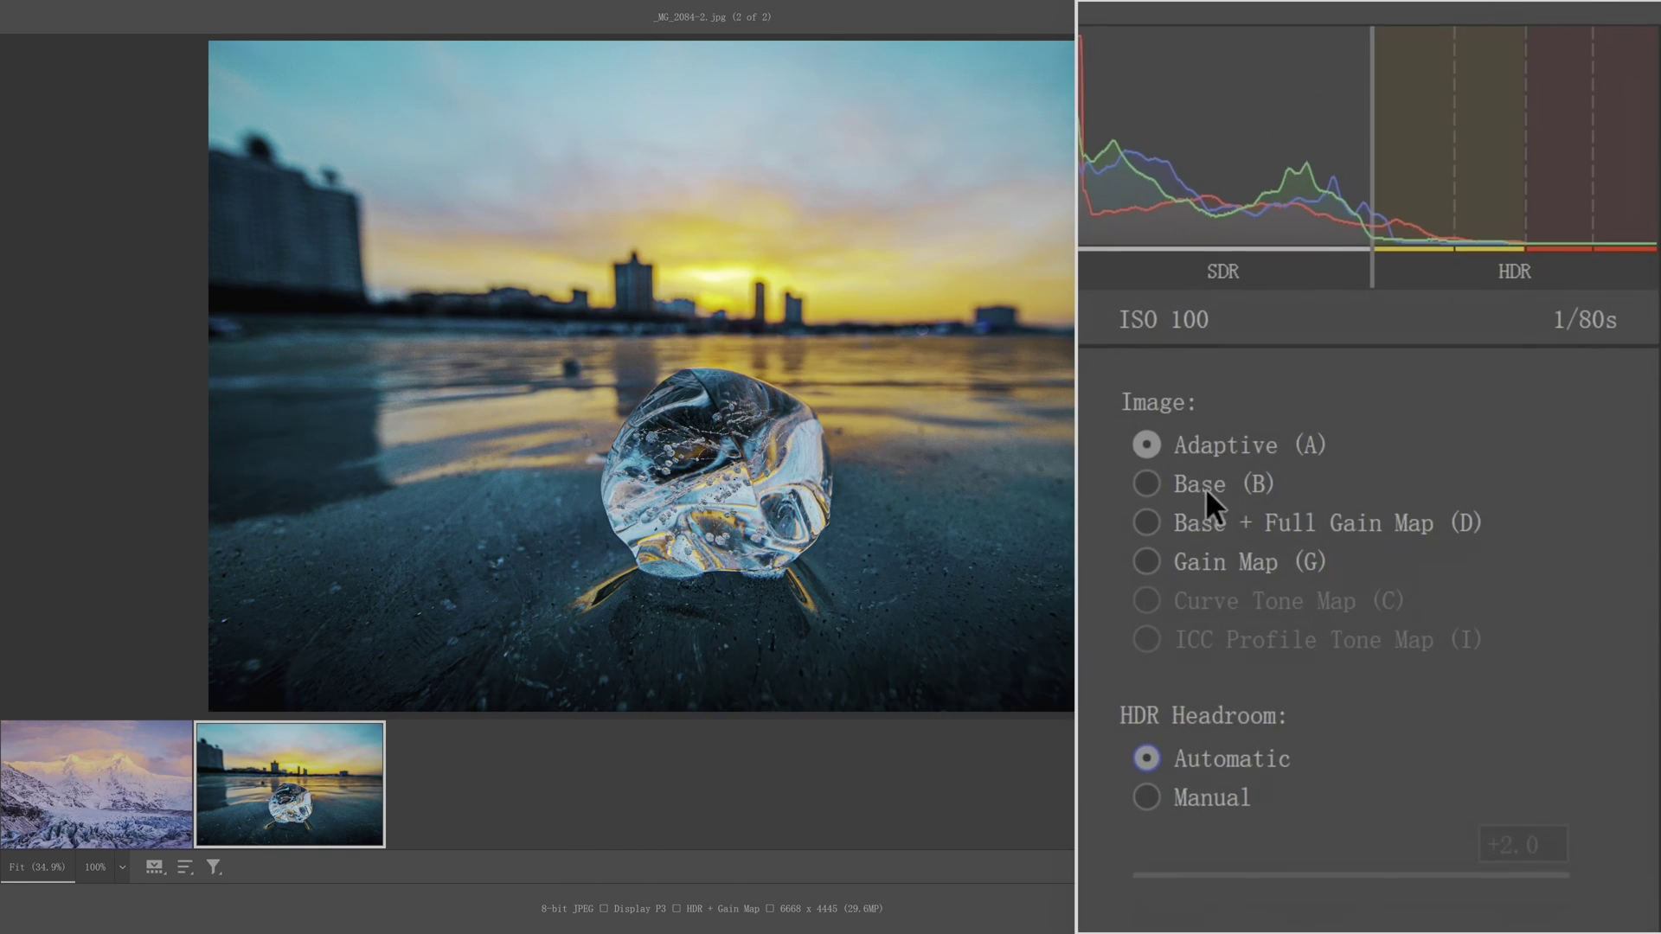
View only the Base image of _MG_2084-2.jpg with the manual HDR headroom set to +1.9
click(1204, 486)
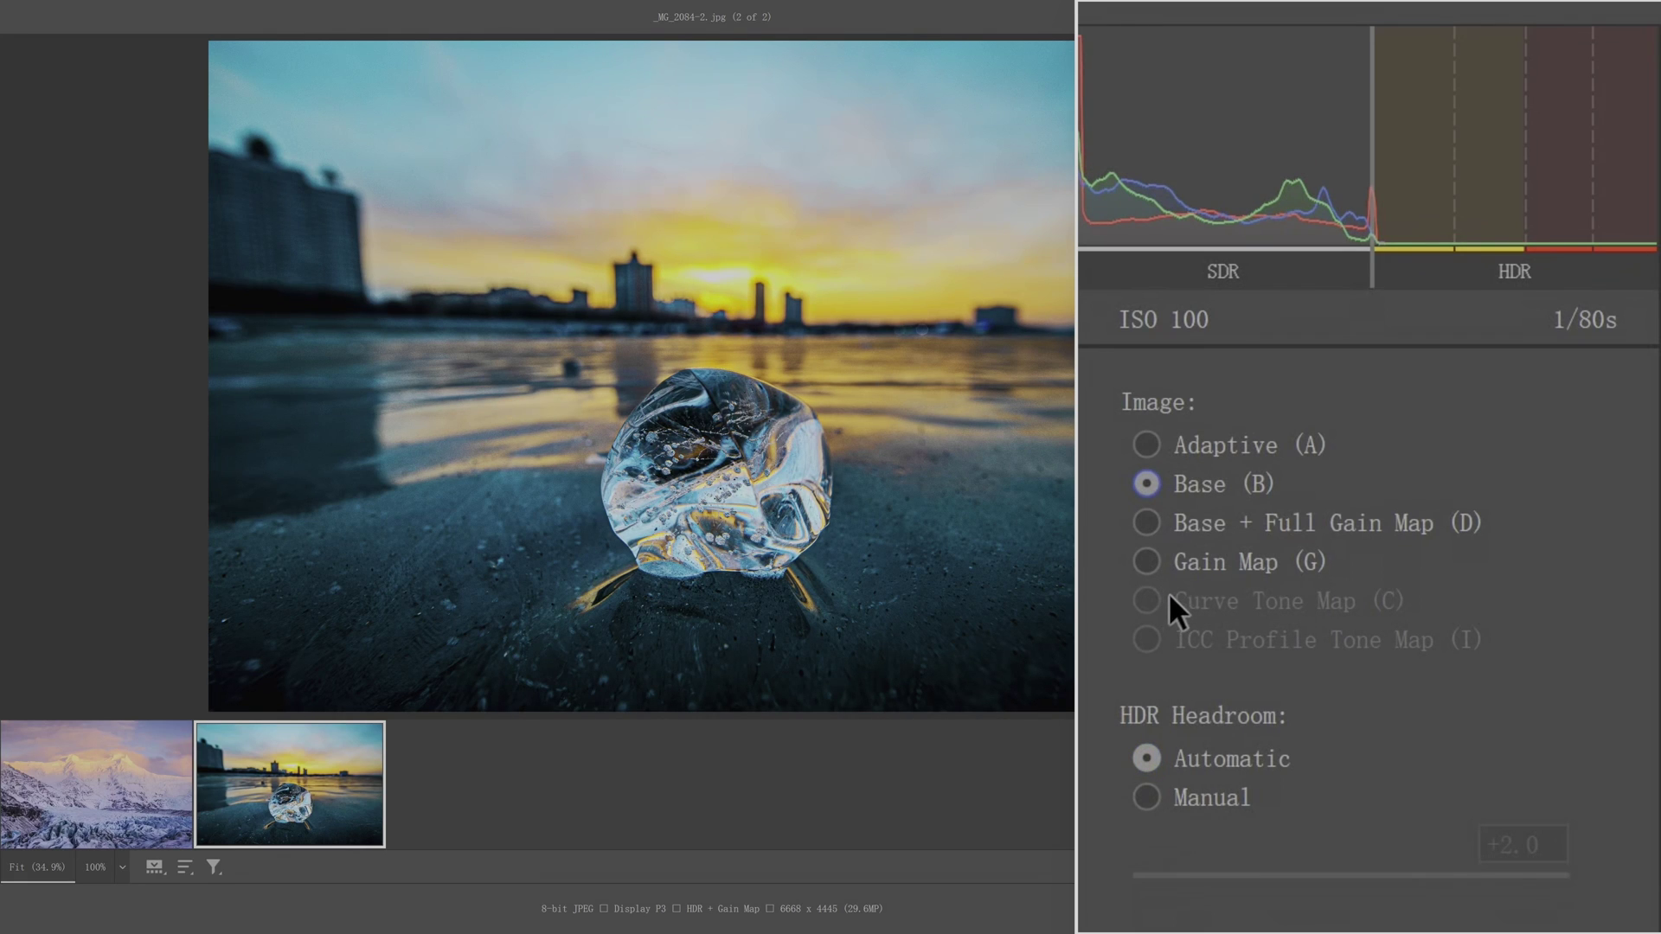
click(1201, 796)
mouse_move(1307, 879)
mouse_down()
mouse_move(1102, 881)
mouse_move(1294, 879)
mouse_up()
Inspect the Base + Full Gain Map image across different manual headroom values and display the Gain Map alone
click(1227, 524)
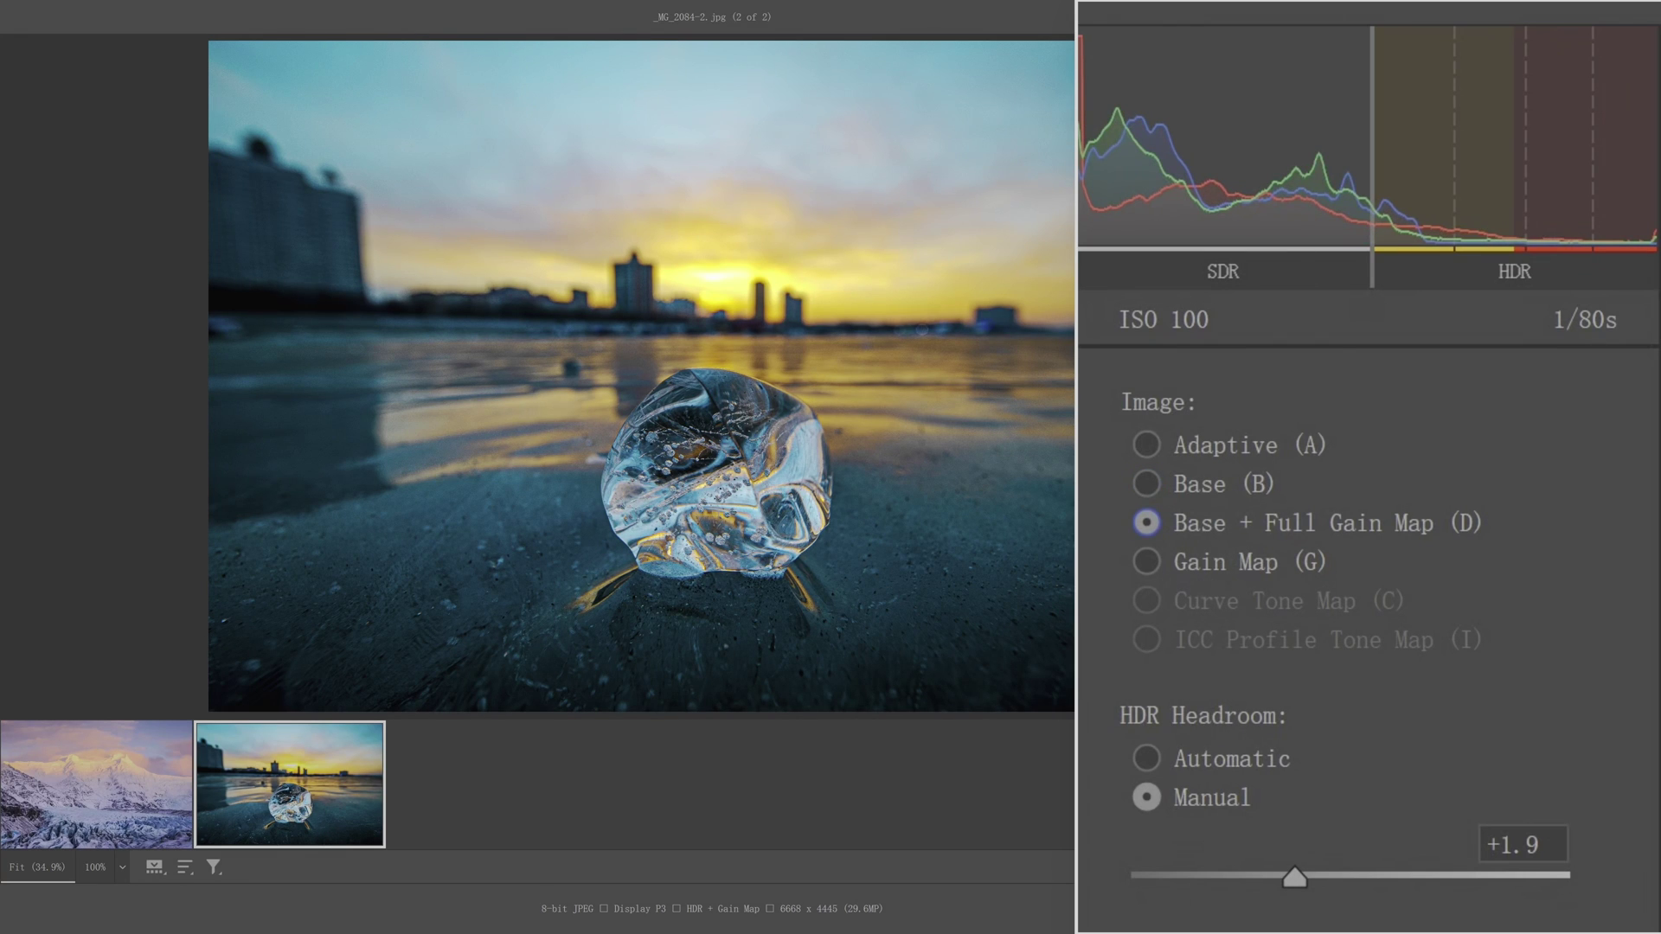
drag(1297, 879, 1105, 901)
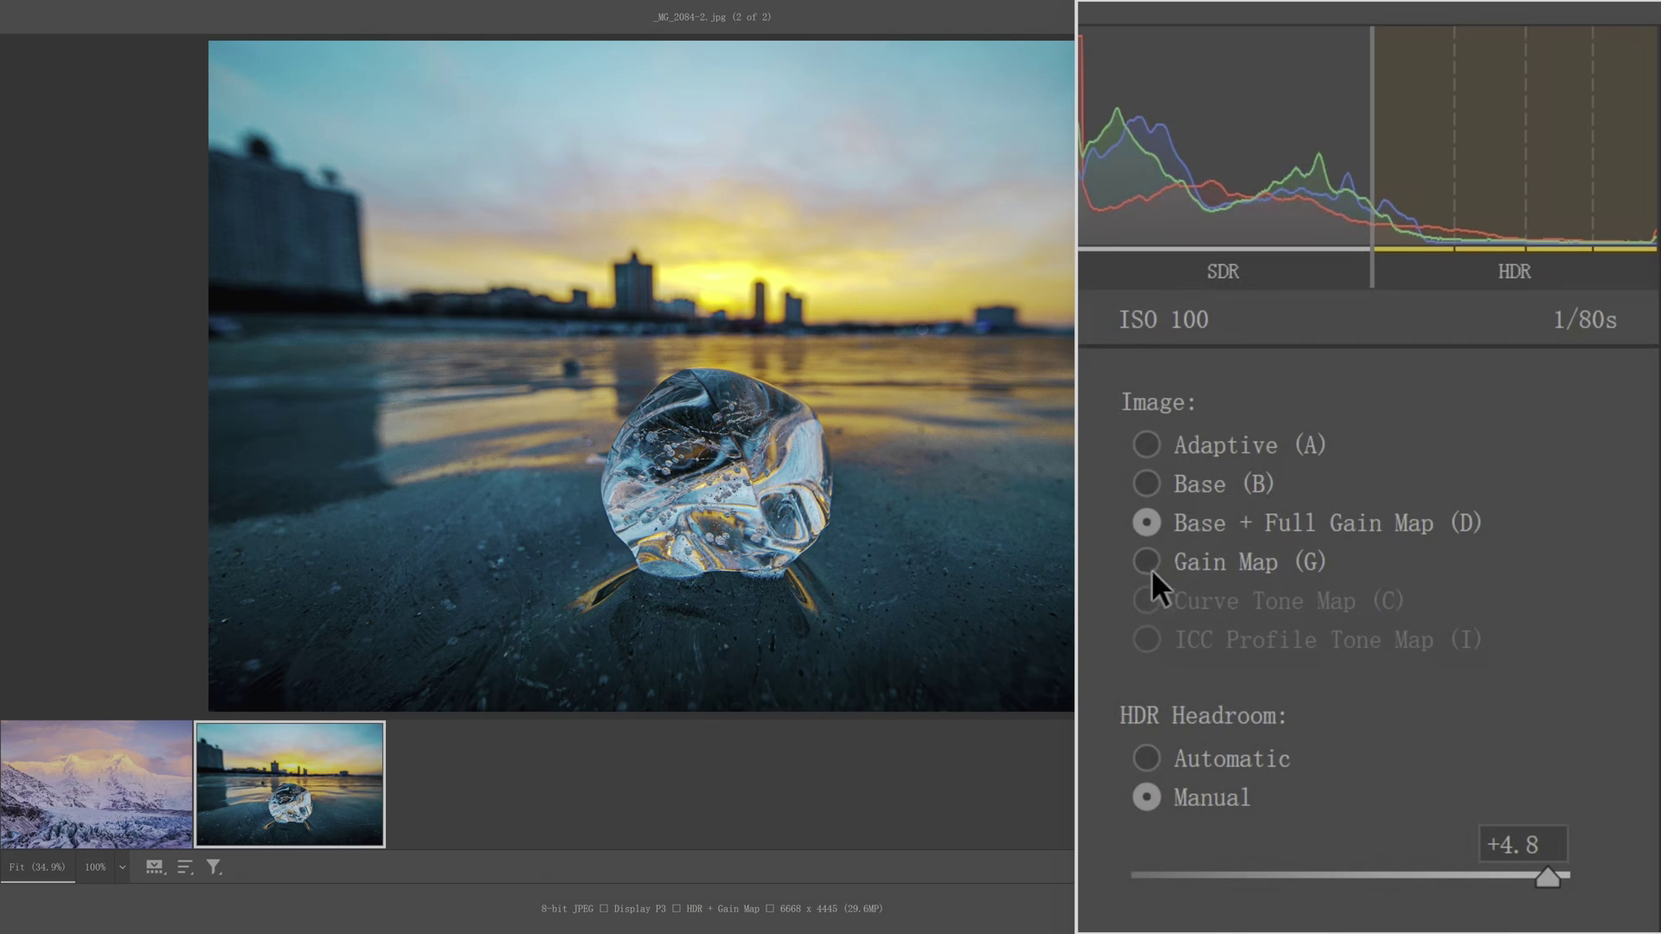
click(1150, 567)
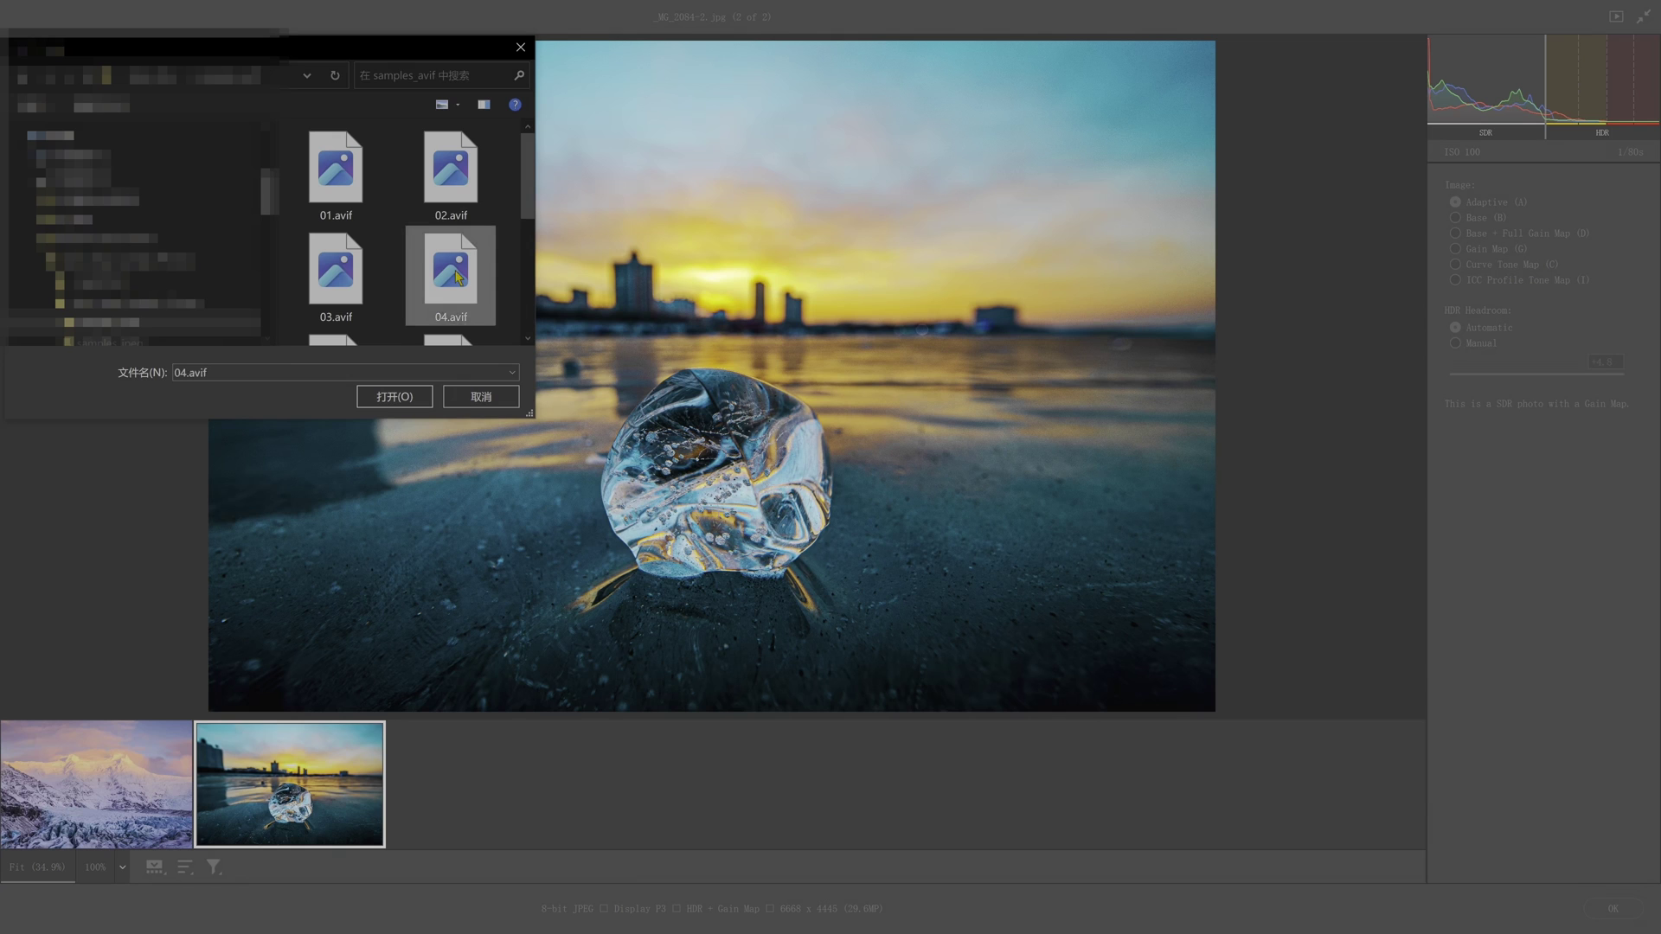
Add 04.avif to the gain map viewer and compare it with 04.jpg
double_click(455, 268)
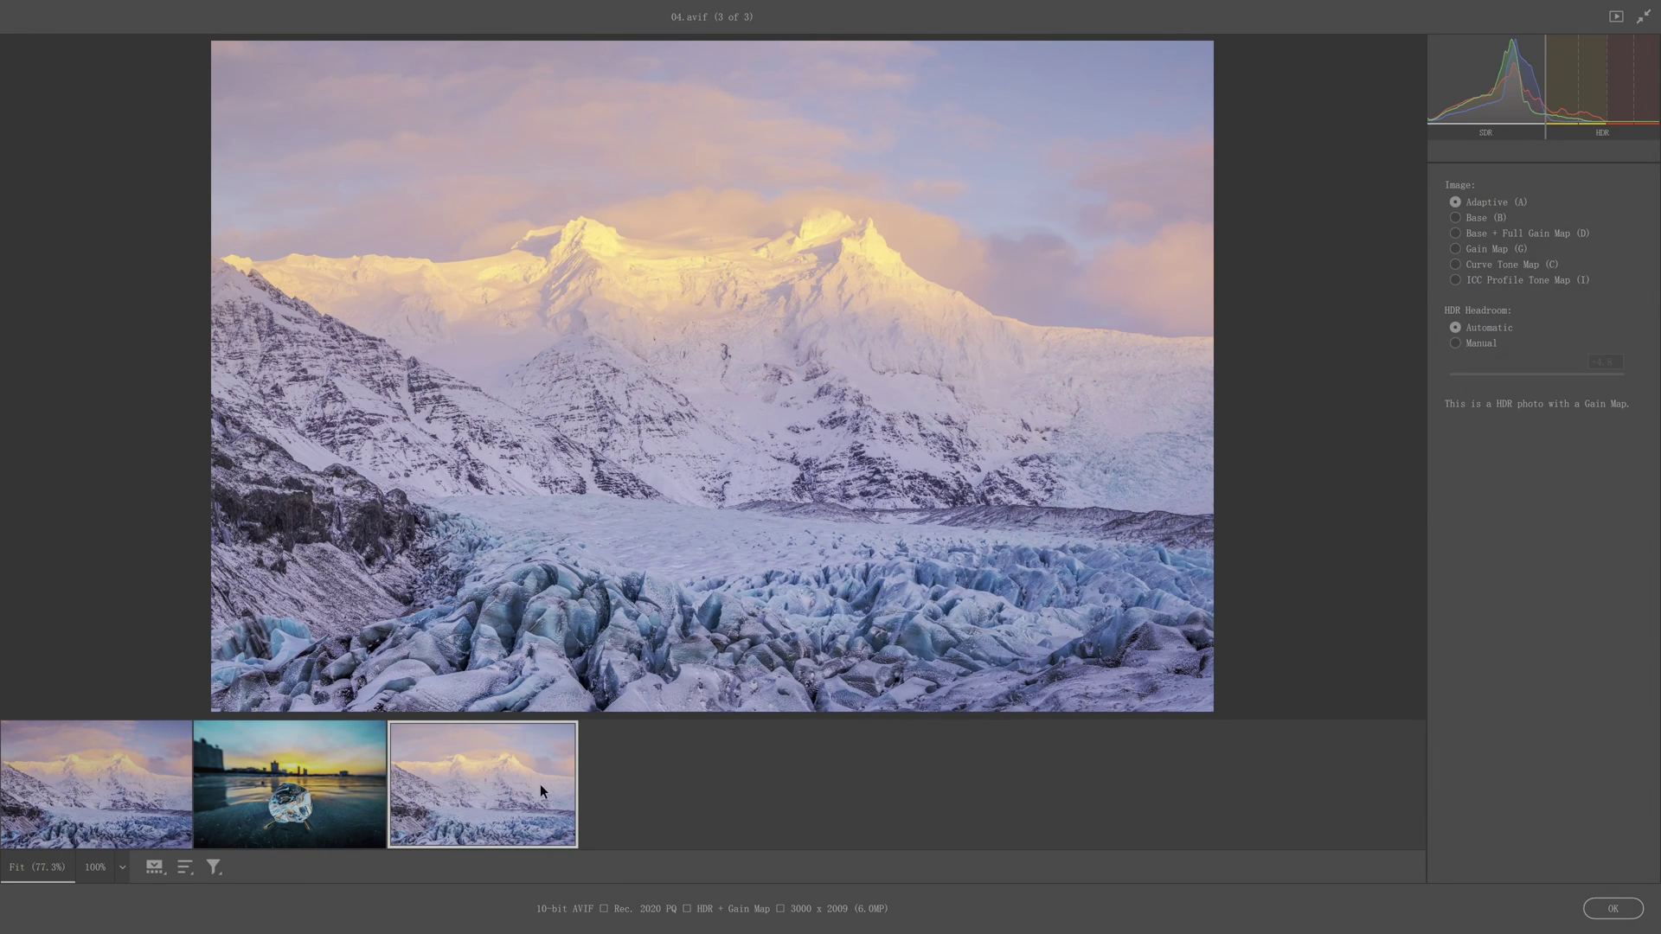
click(118, 786)
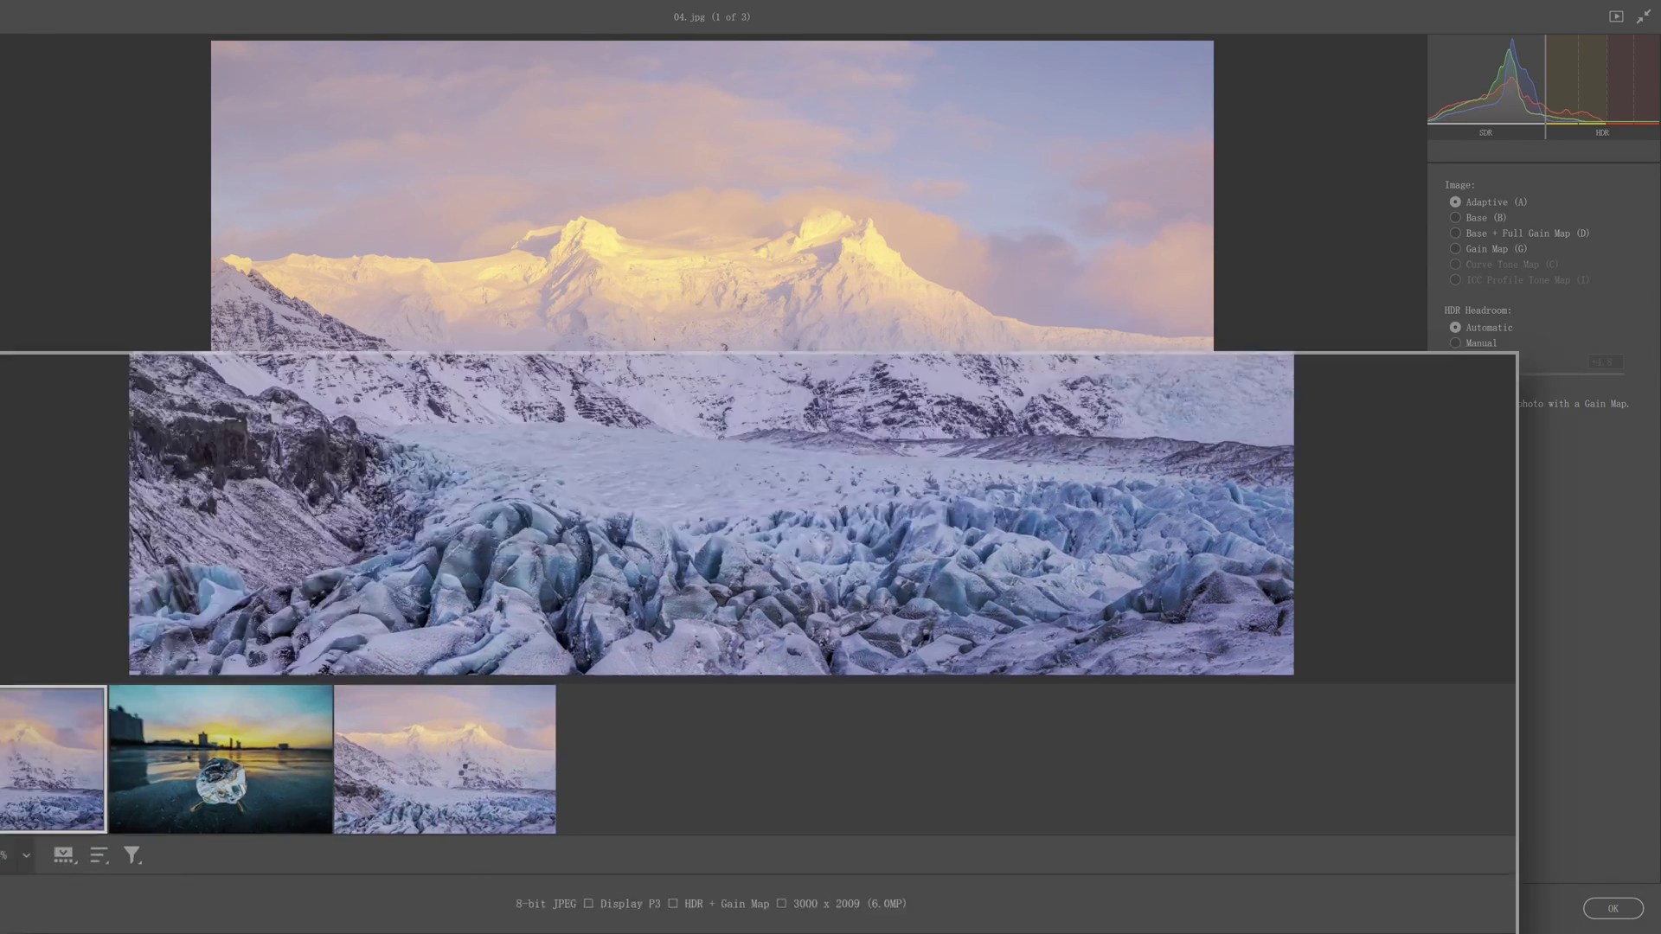
click(482, 784)
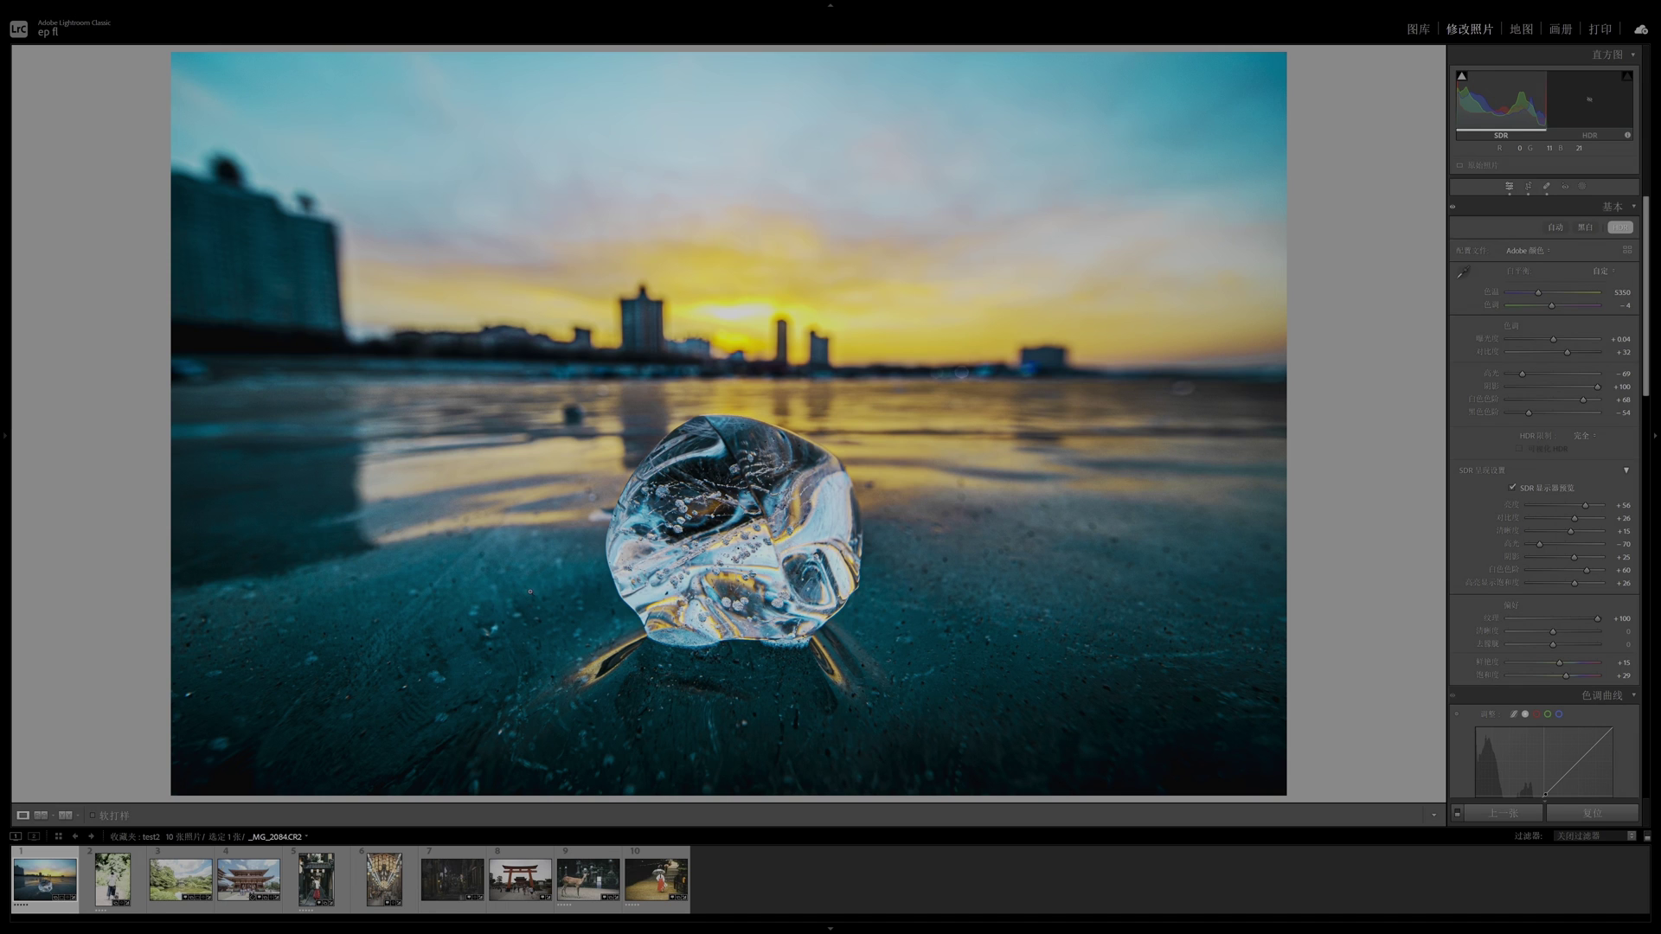
Switch to Lightroom Classic, view the collection as a thumbnail grid in the Library, and return to the Develop module
click(1417, 34)
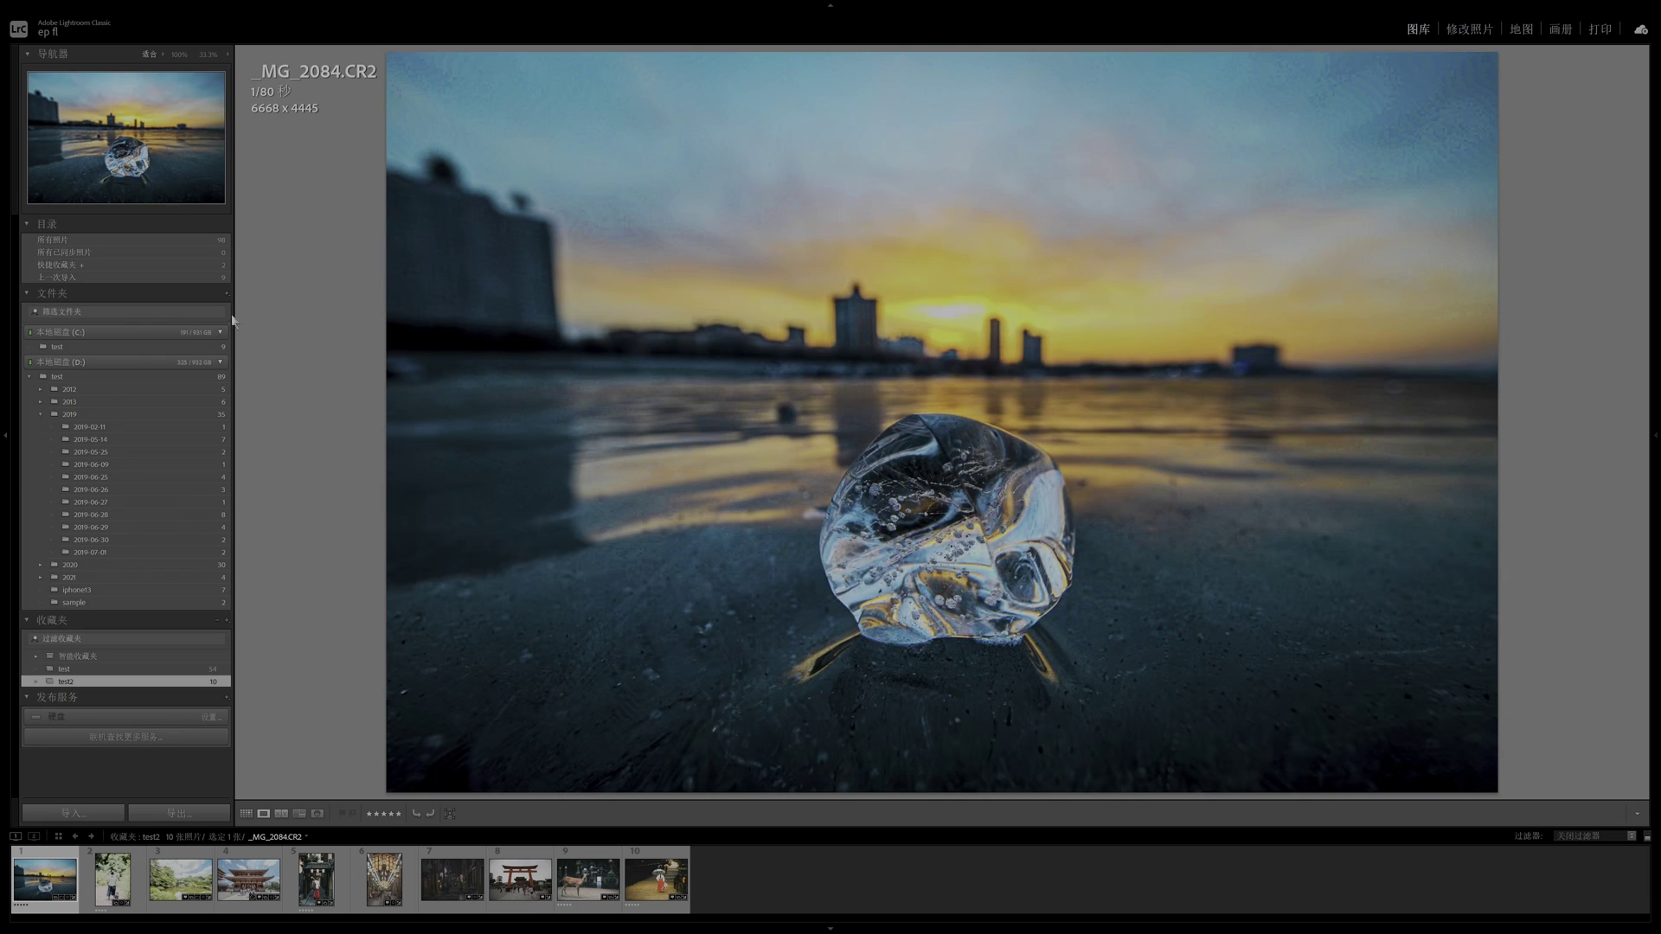
click(246, 814)
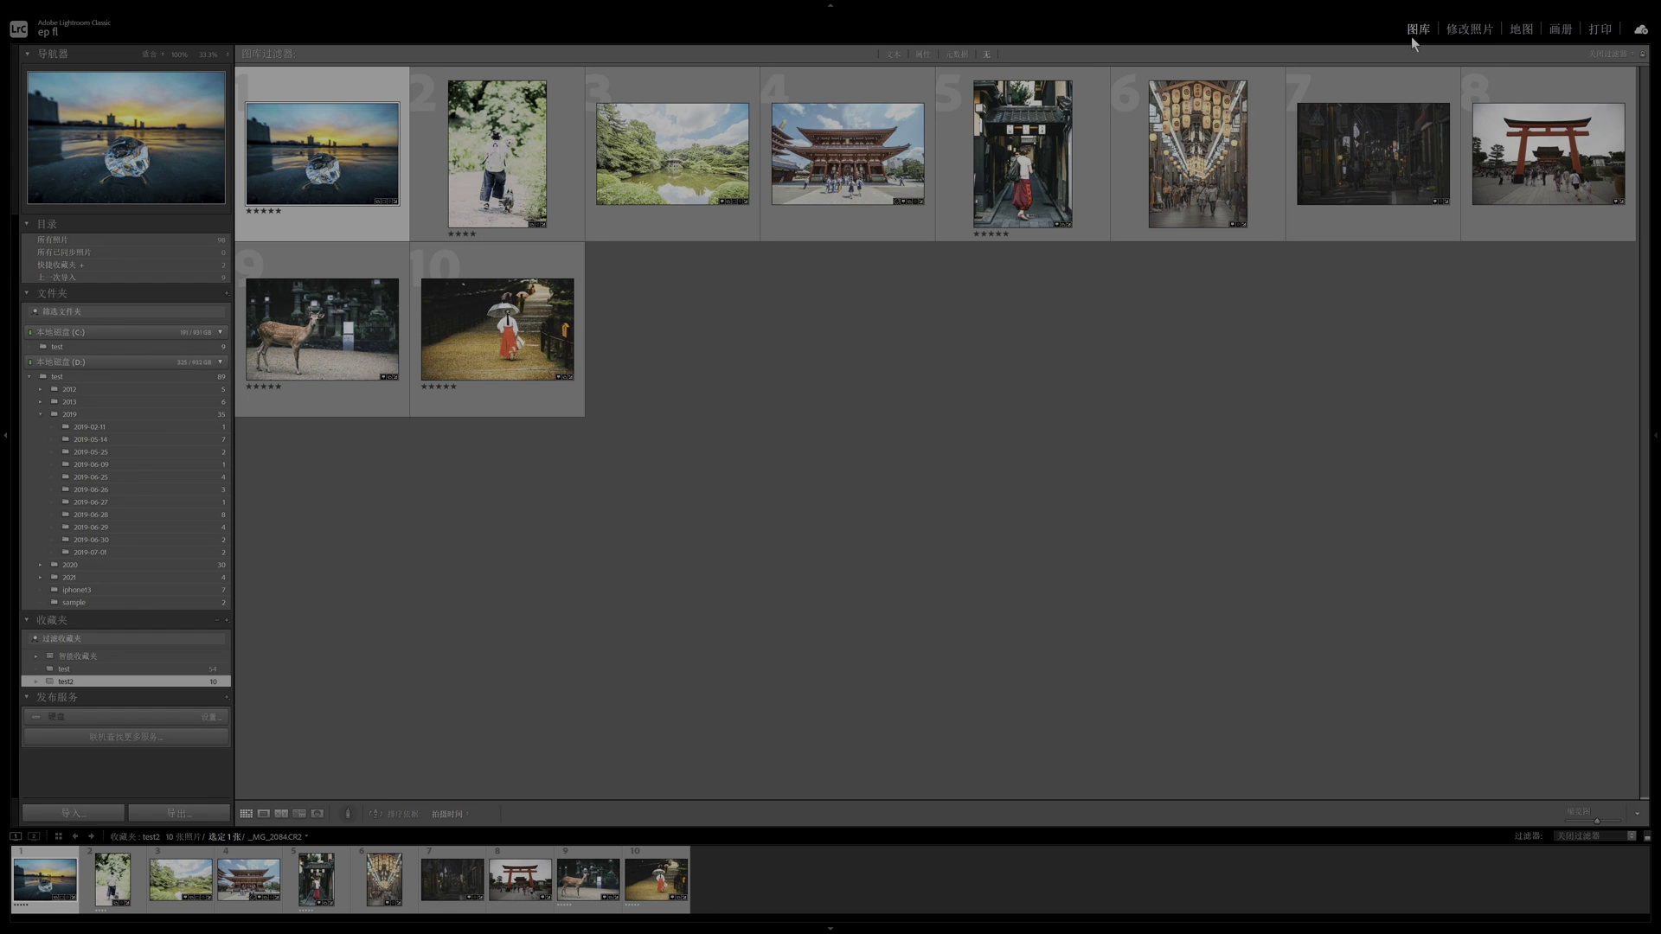
click(1472, 29)
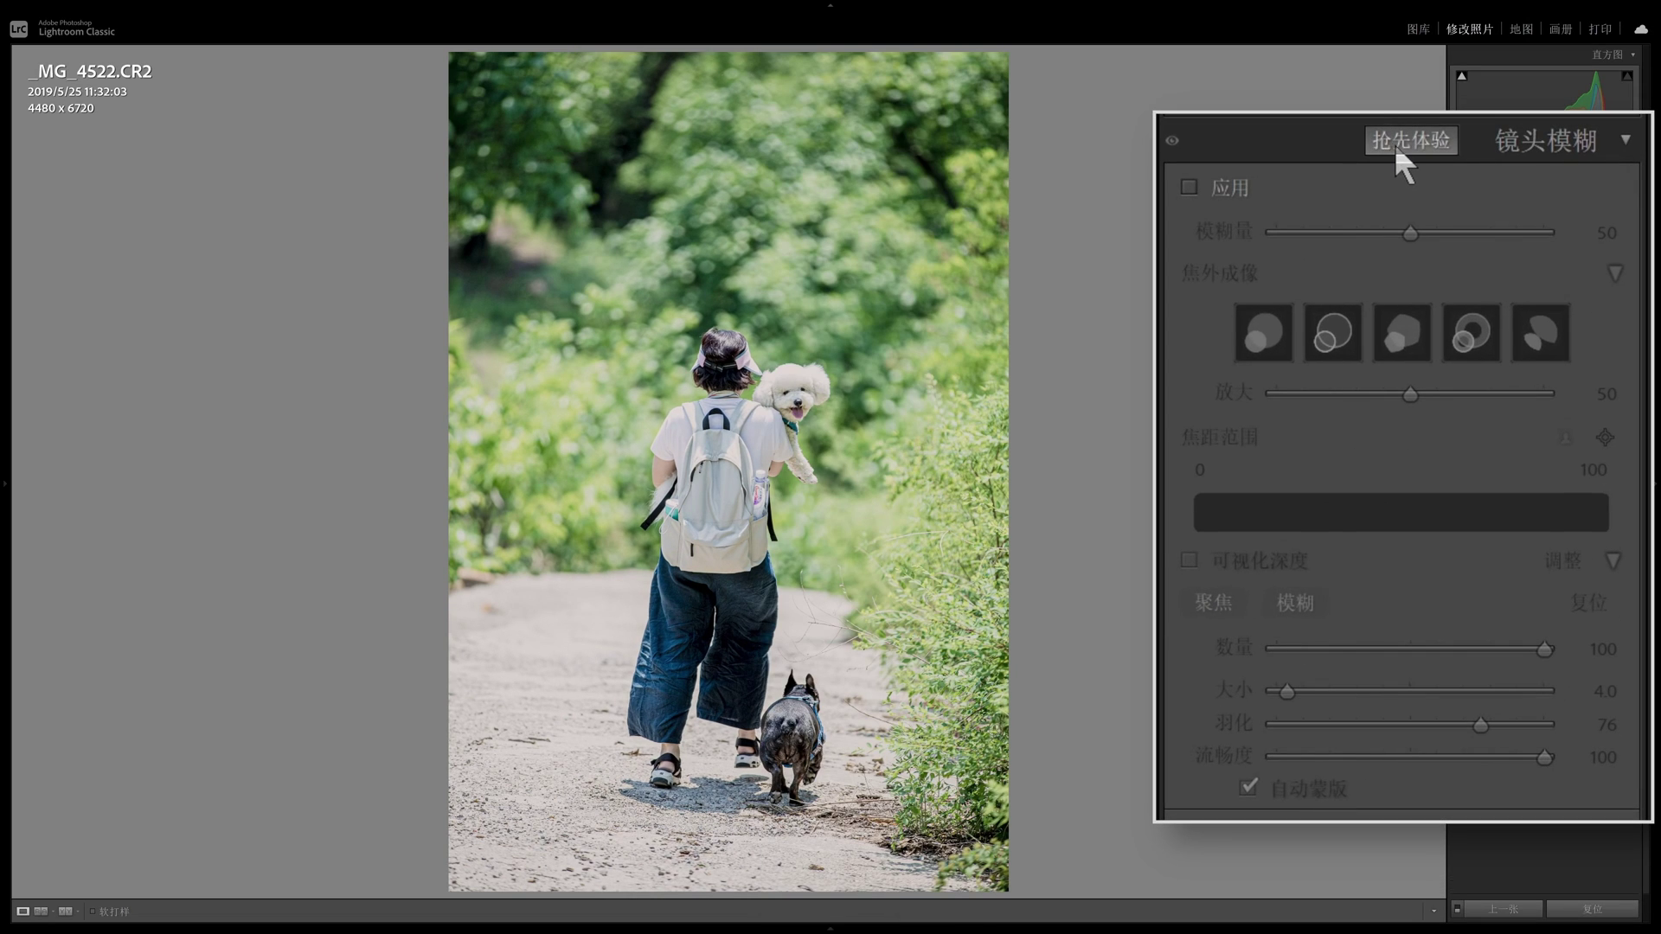
Apply Lens Blur to the photo _MG_4522.CR2 with the default blur amount of 50
click(1226, 185)
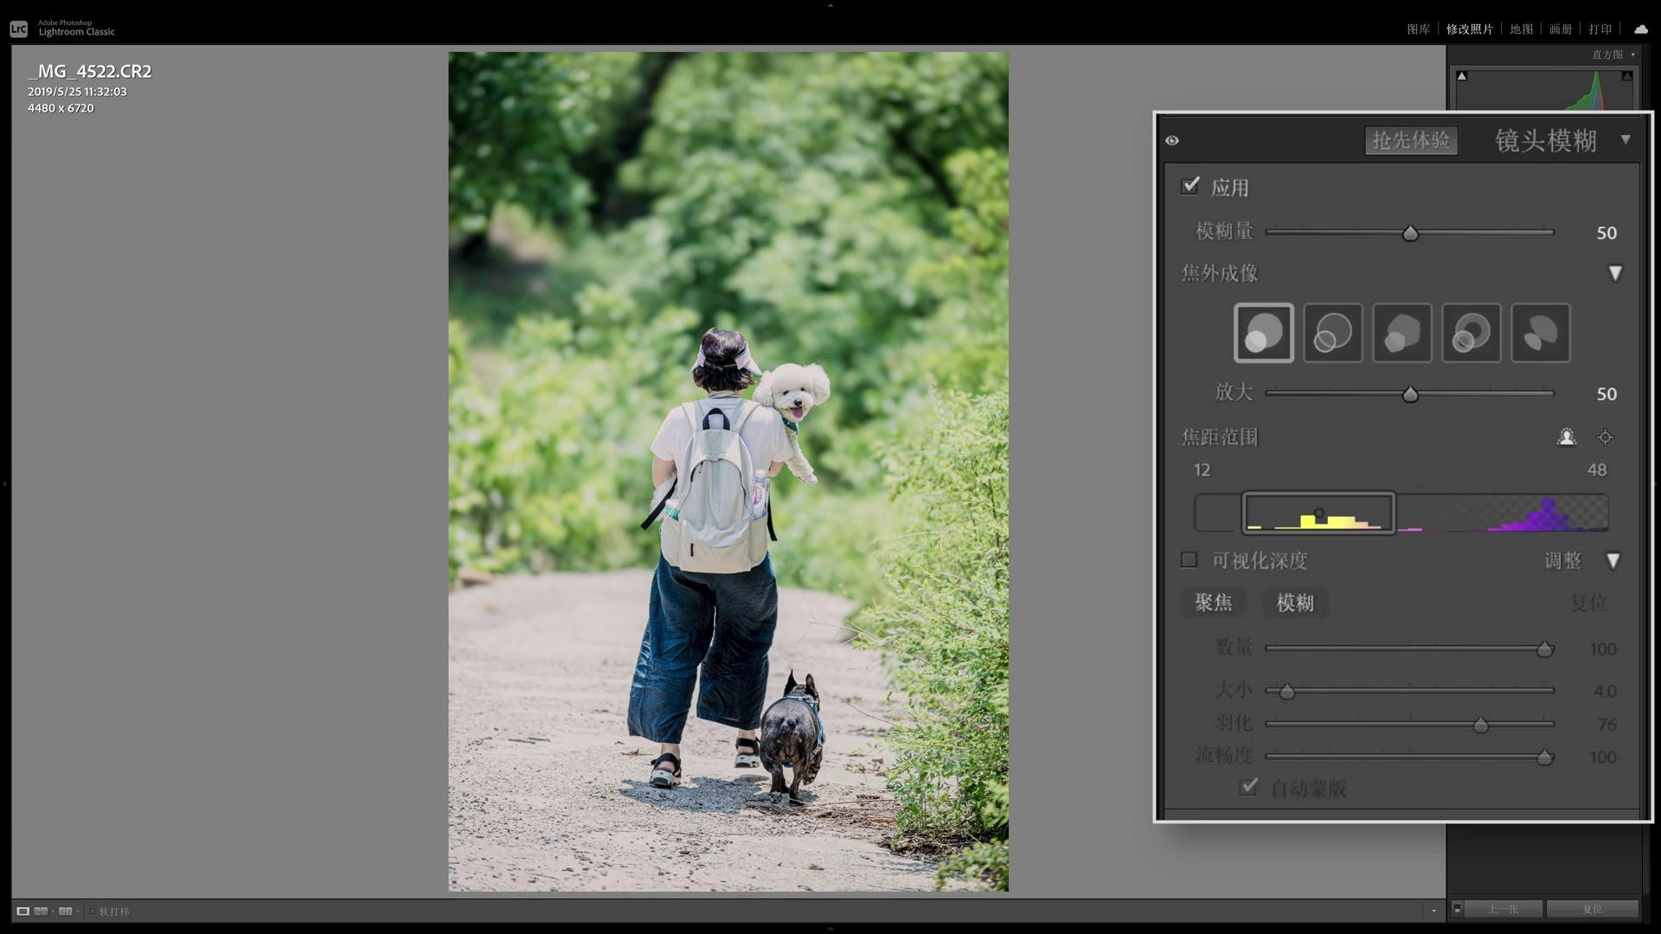
Hide and restore the Lens Blur effect on _MG_4522.CR2 to compare the photo before and after
click(1172, 140)
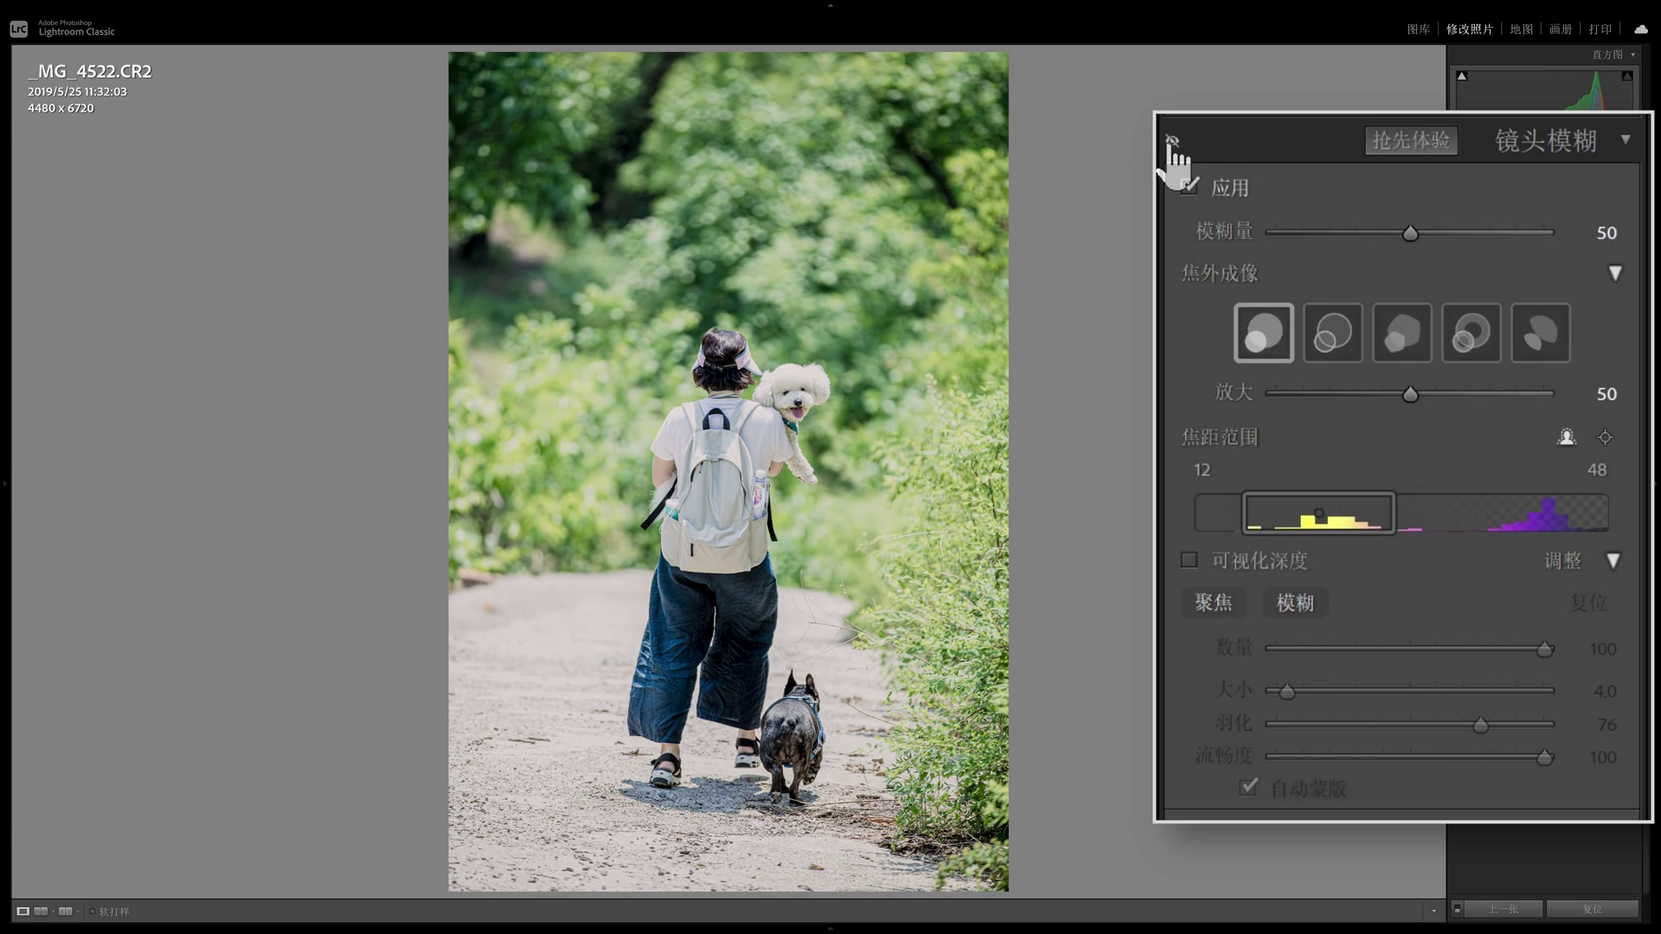
click(1172, 140)
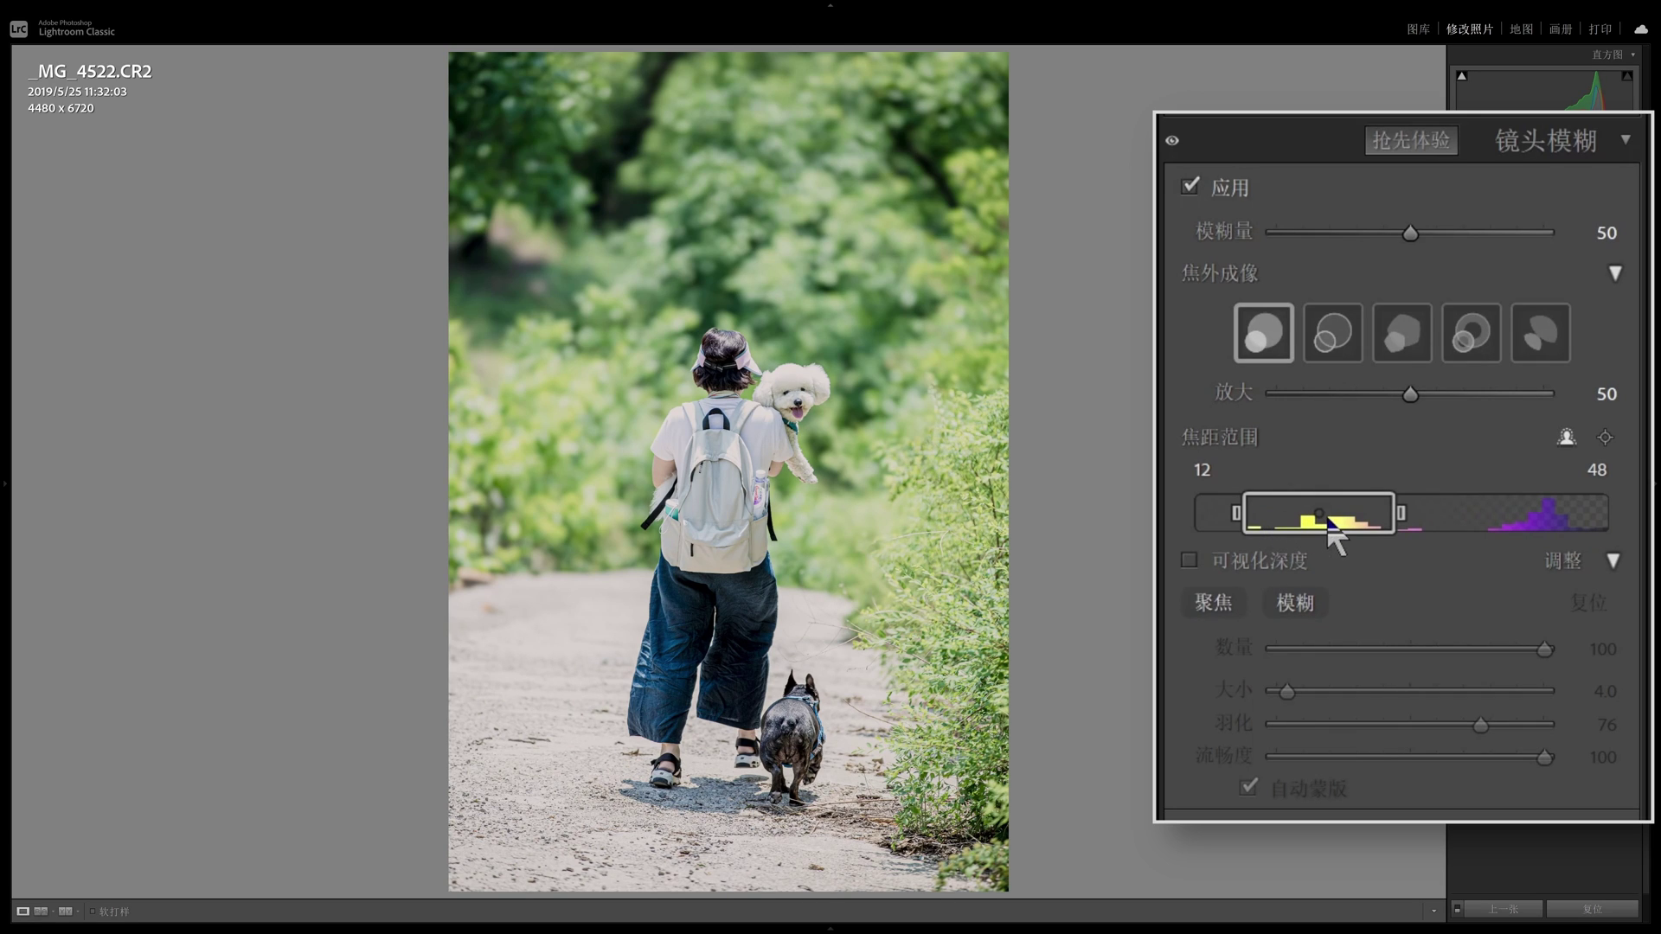
Narrow the Lens Blur focal range to 26–40 with the depth visualization shown, and hide the visualization
click(1237, 562)
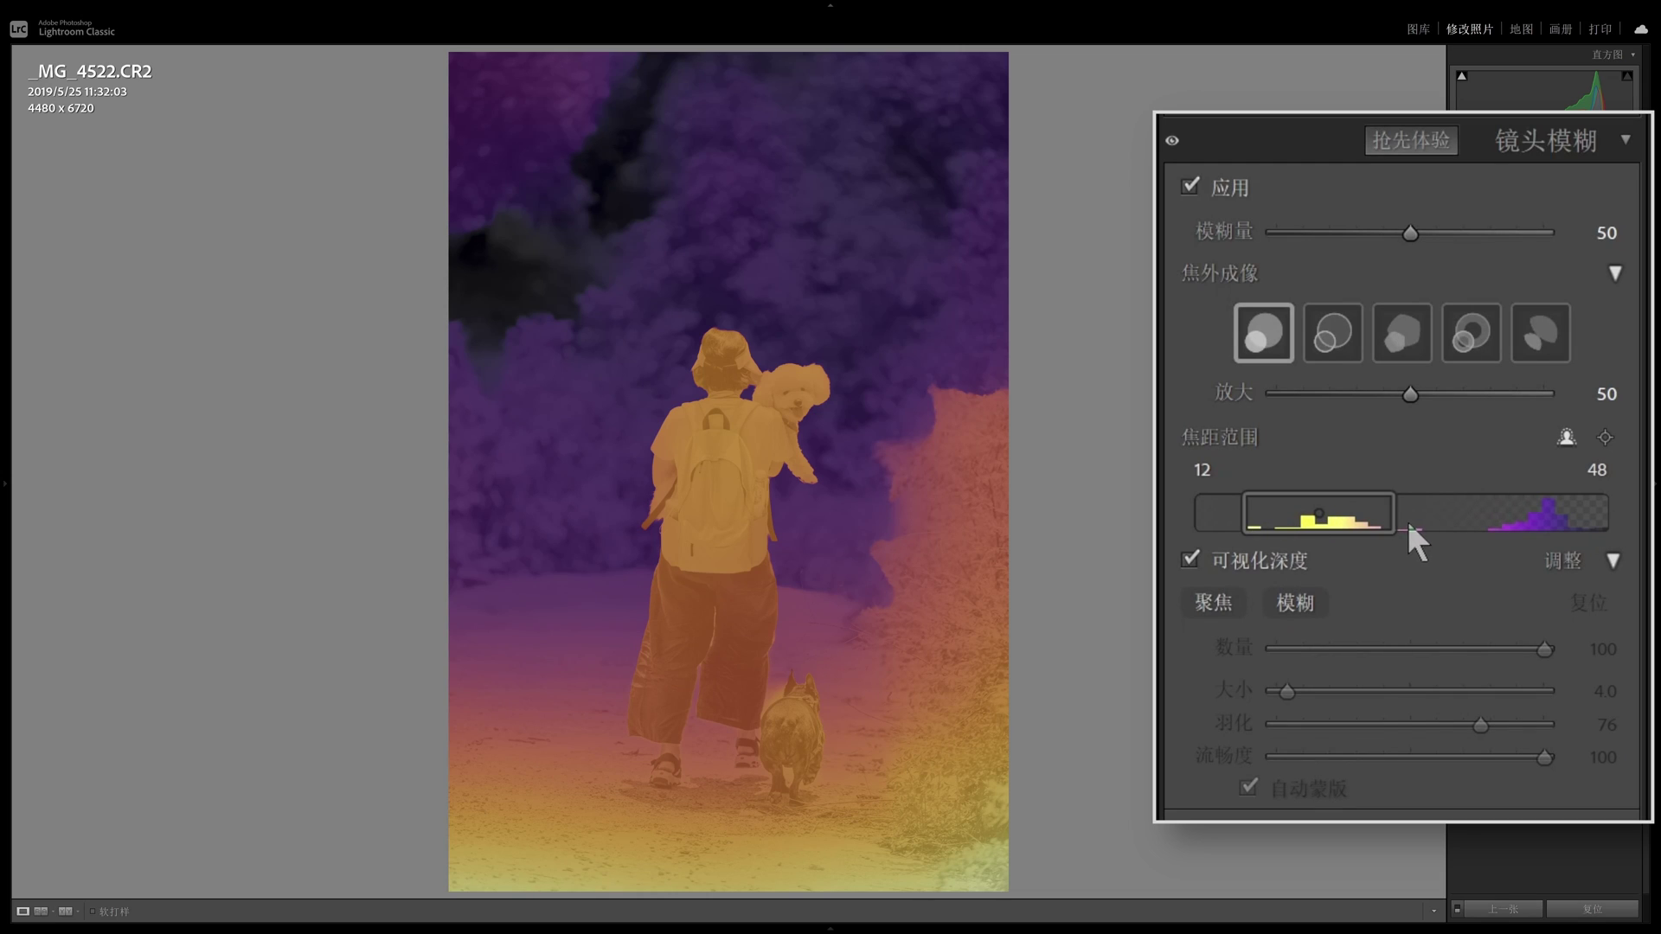
mouse_move(1287, 522)
mouse_down()
mouse_move(1415, 508)
mouse_move(1279, 517)
mouse_move(1320, 518)
mouse_up()
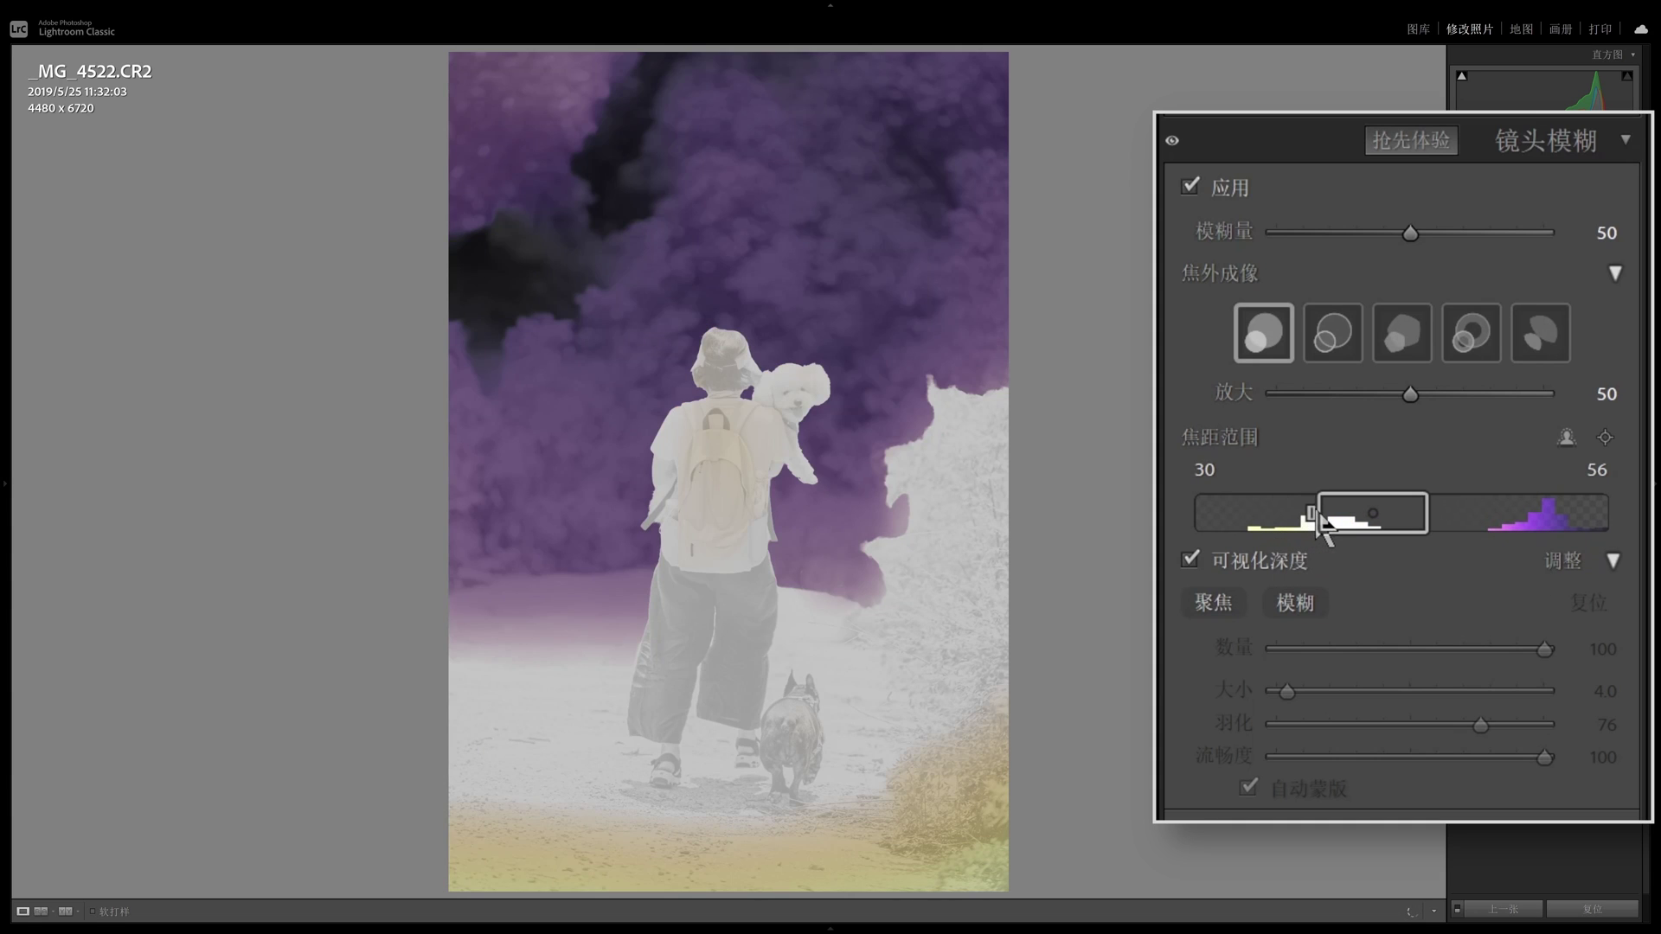
drag(1431, 512, 1387, 515)
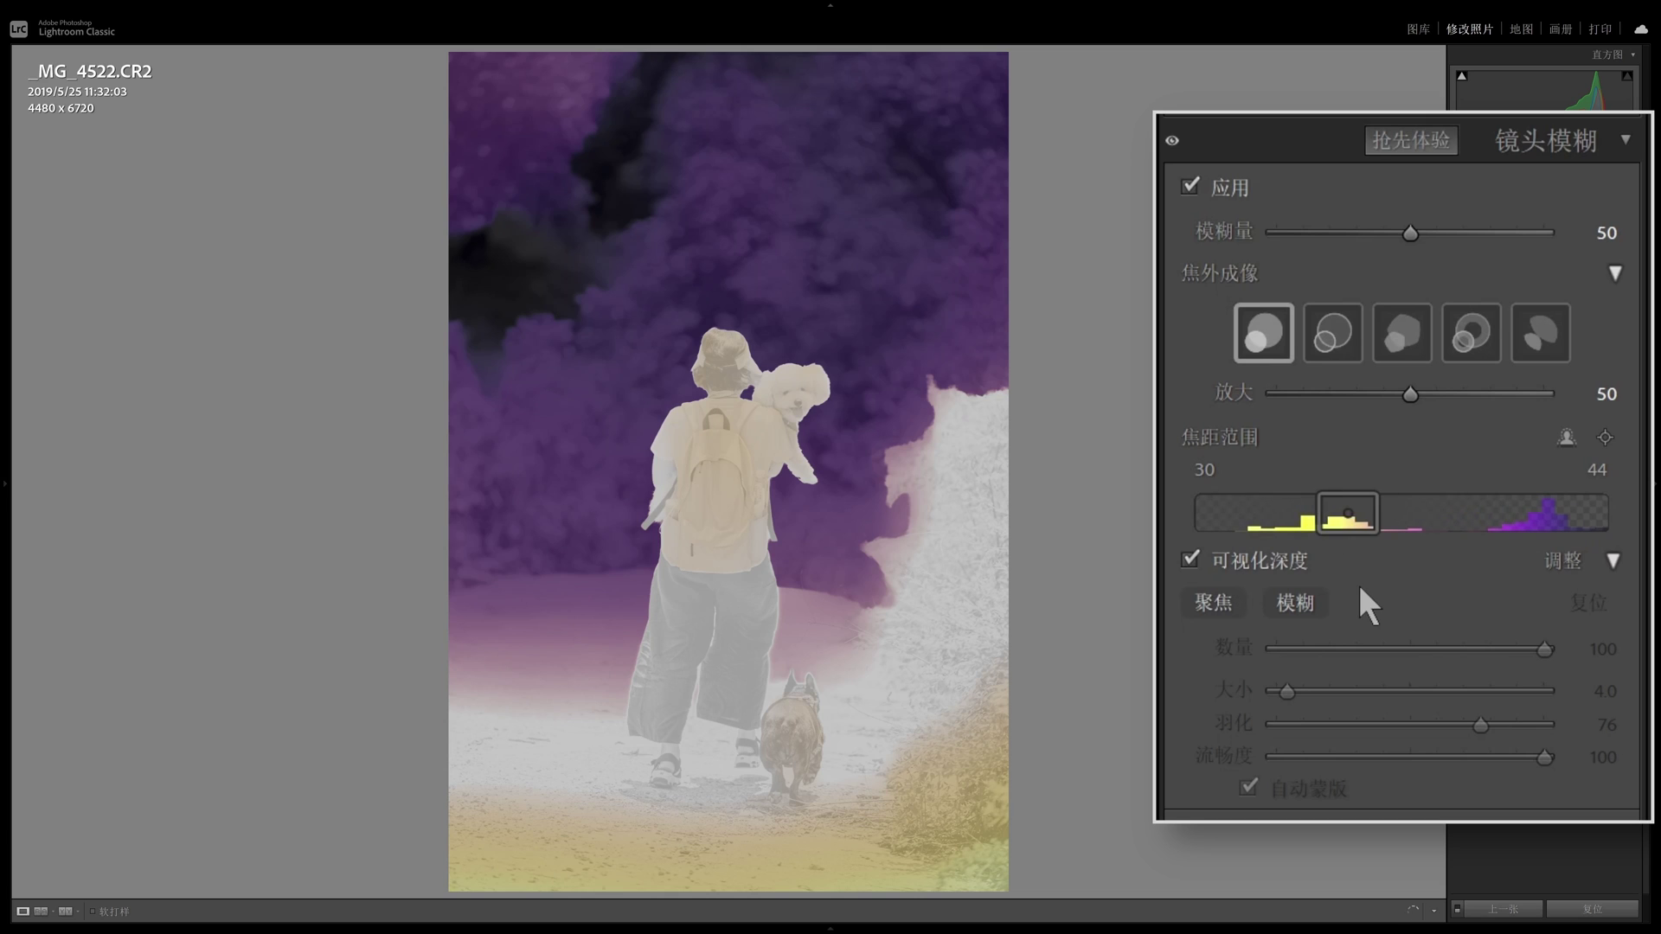
mouse_move(1347, 518)
drag(1347, 517, 1334, 522)
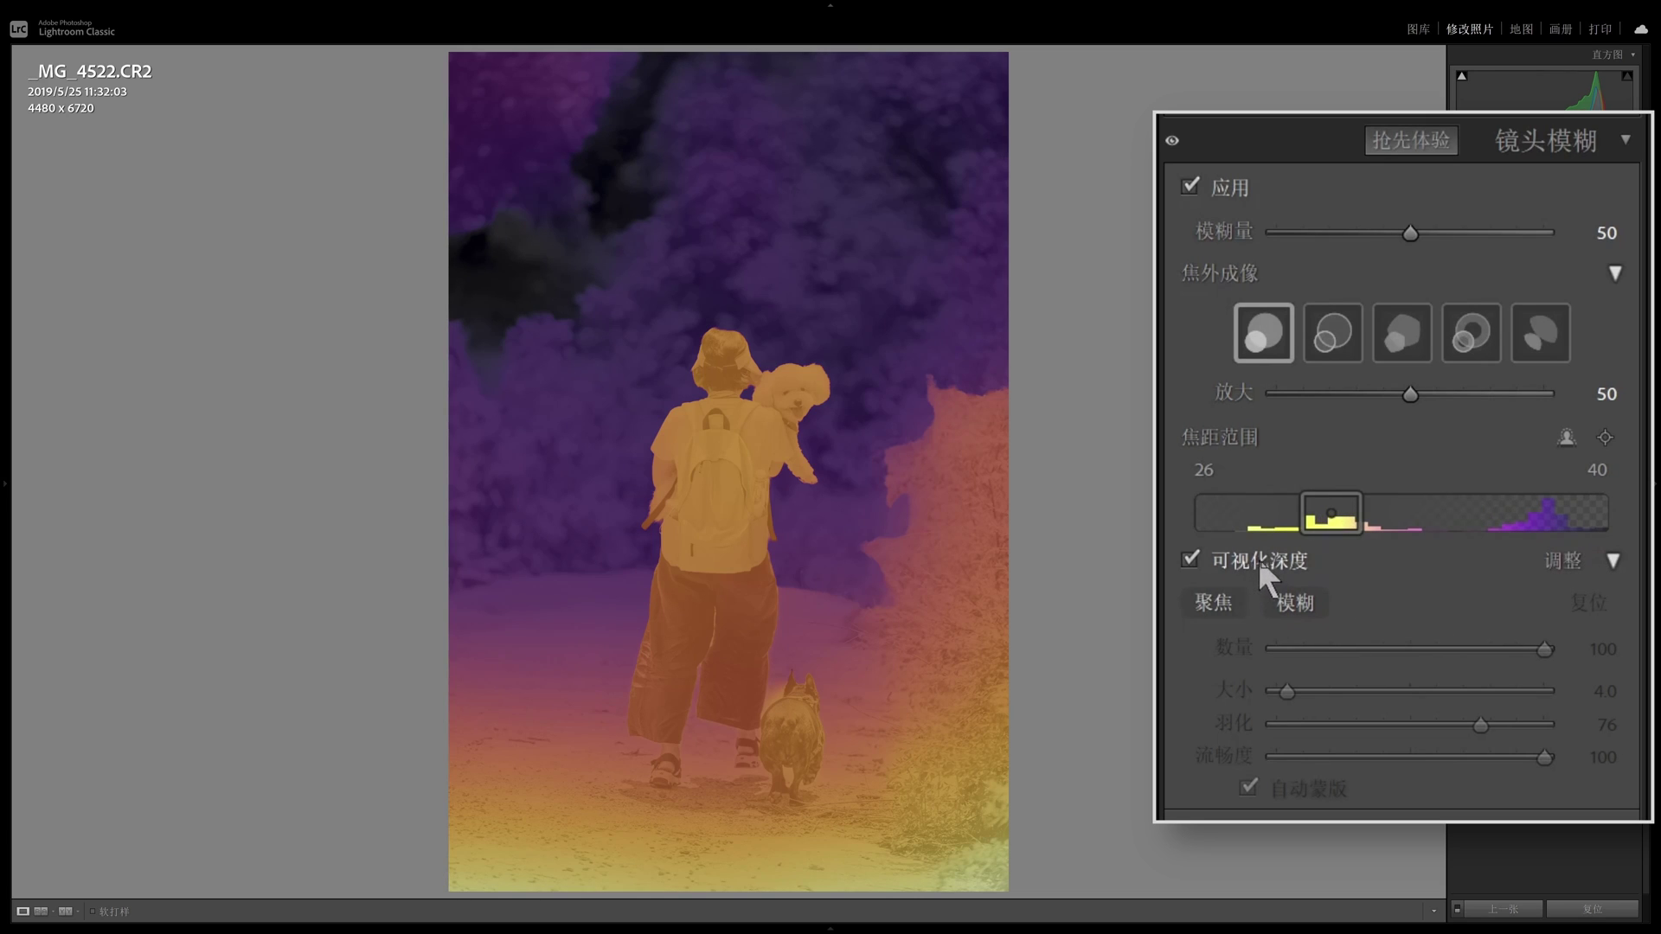
click(1263, 559)
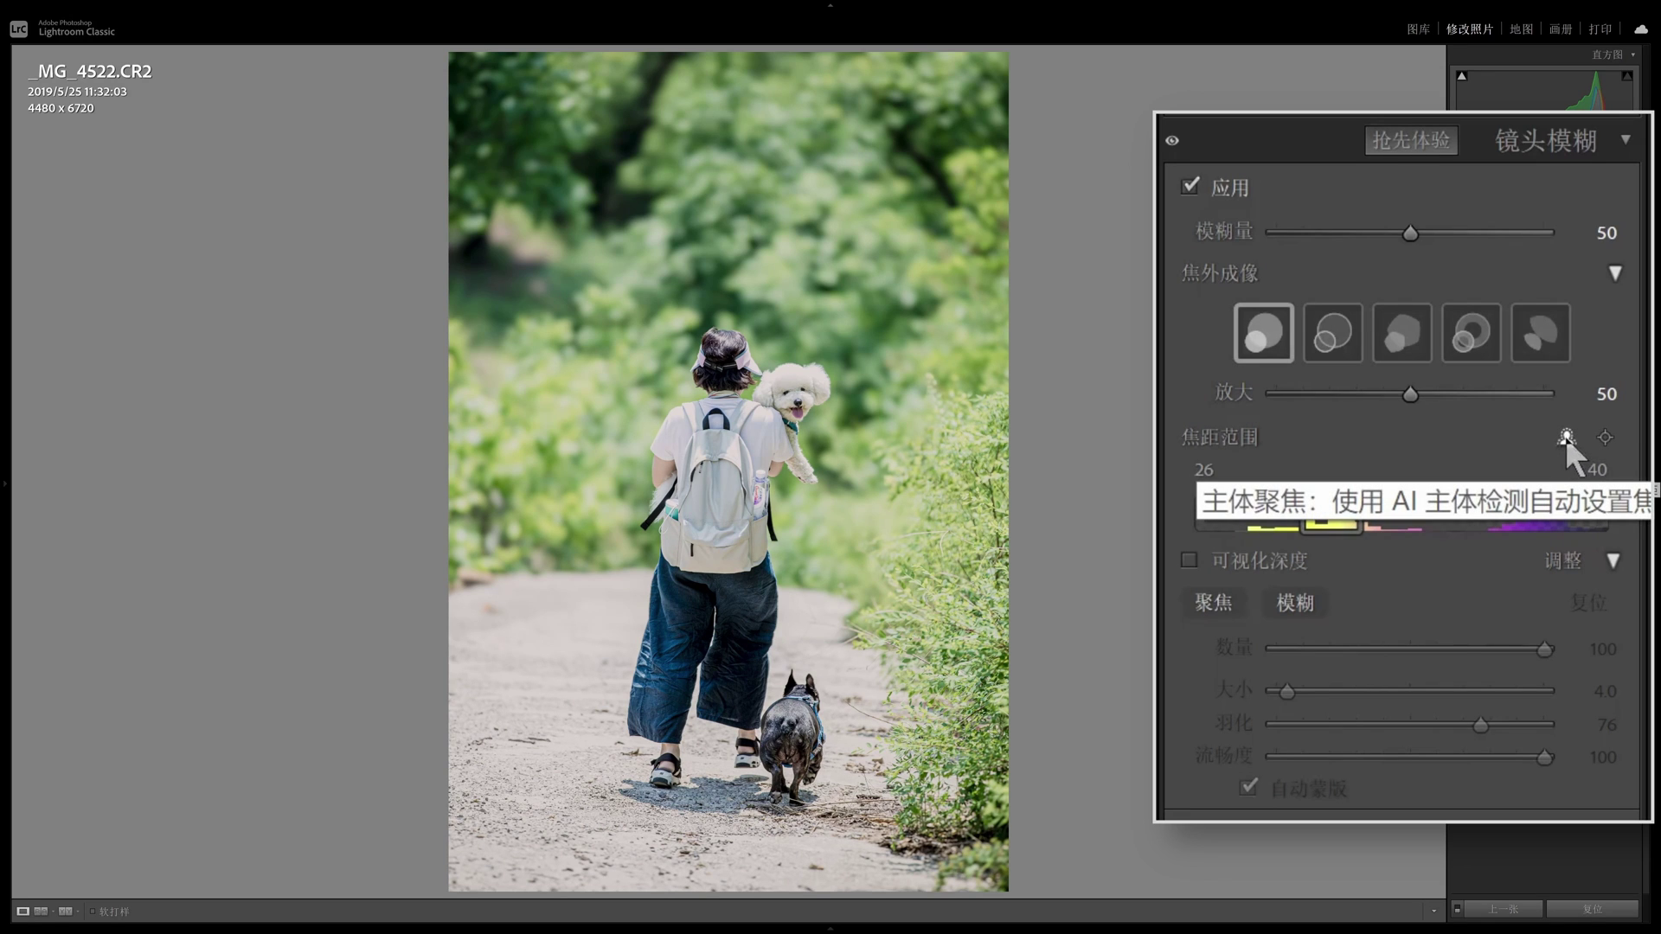
Reset the focal range with Subject Focus, and set it manually from an area of the background foliage
click(1565, 436)
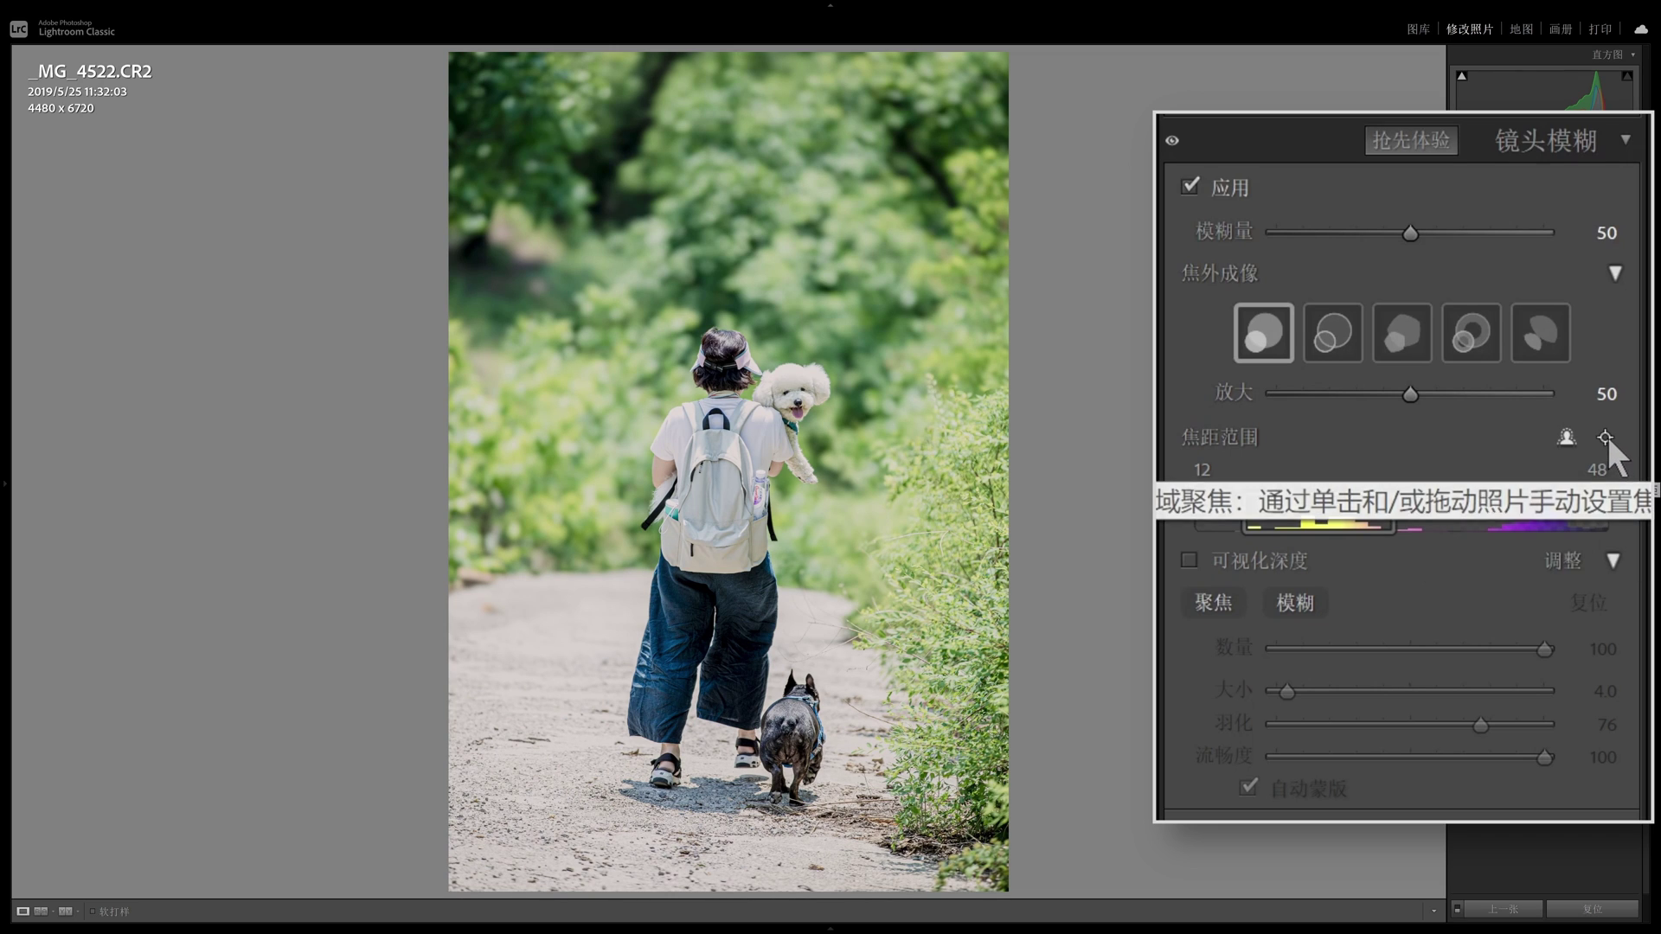
click(1606, 437)
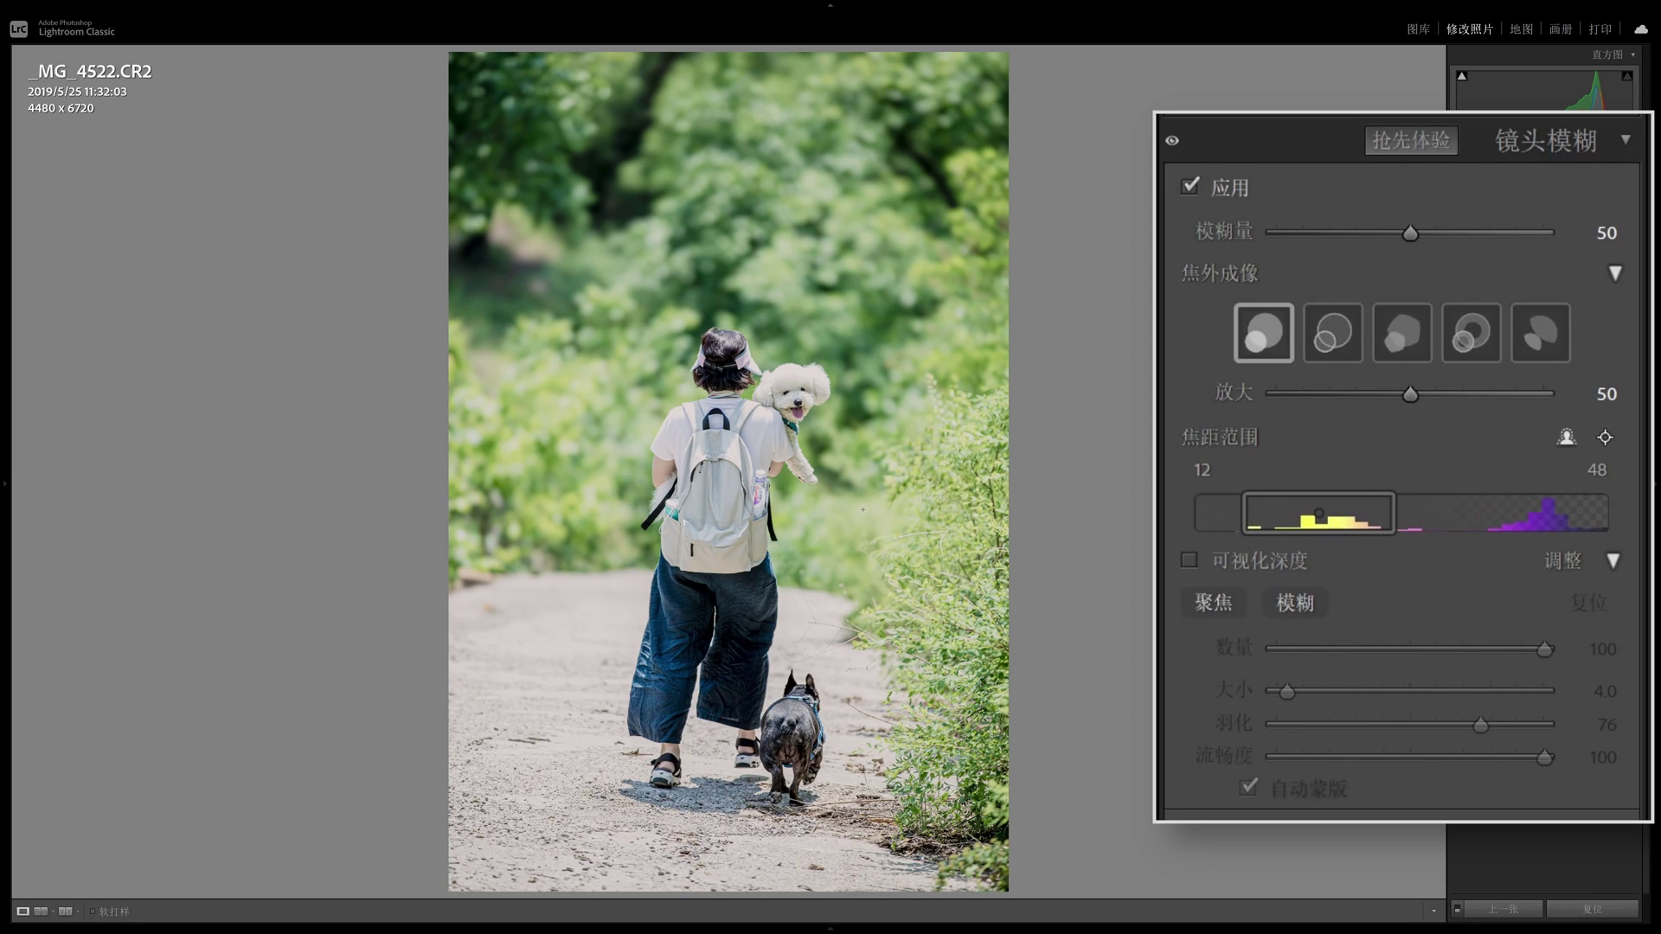
drag(797, 179, 891, 300)
drag(890, 292, 889, 292)
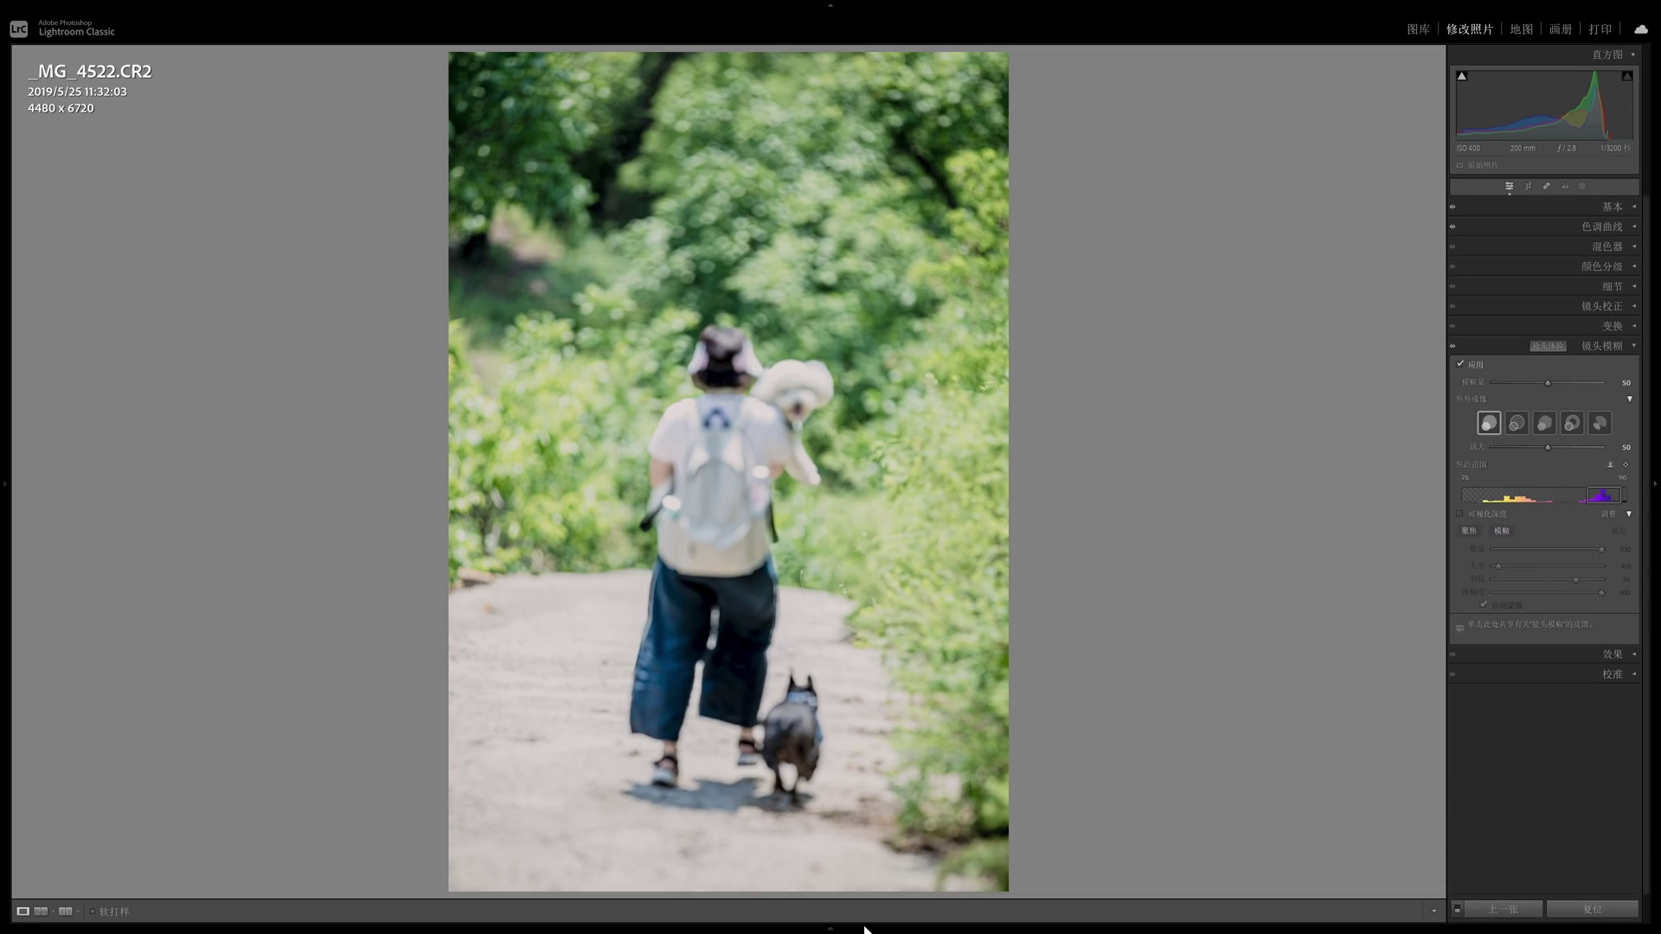
Open IMG_20190625_061643.jpg for editing and apply Lens Blur to it
click(859, 926)
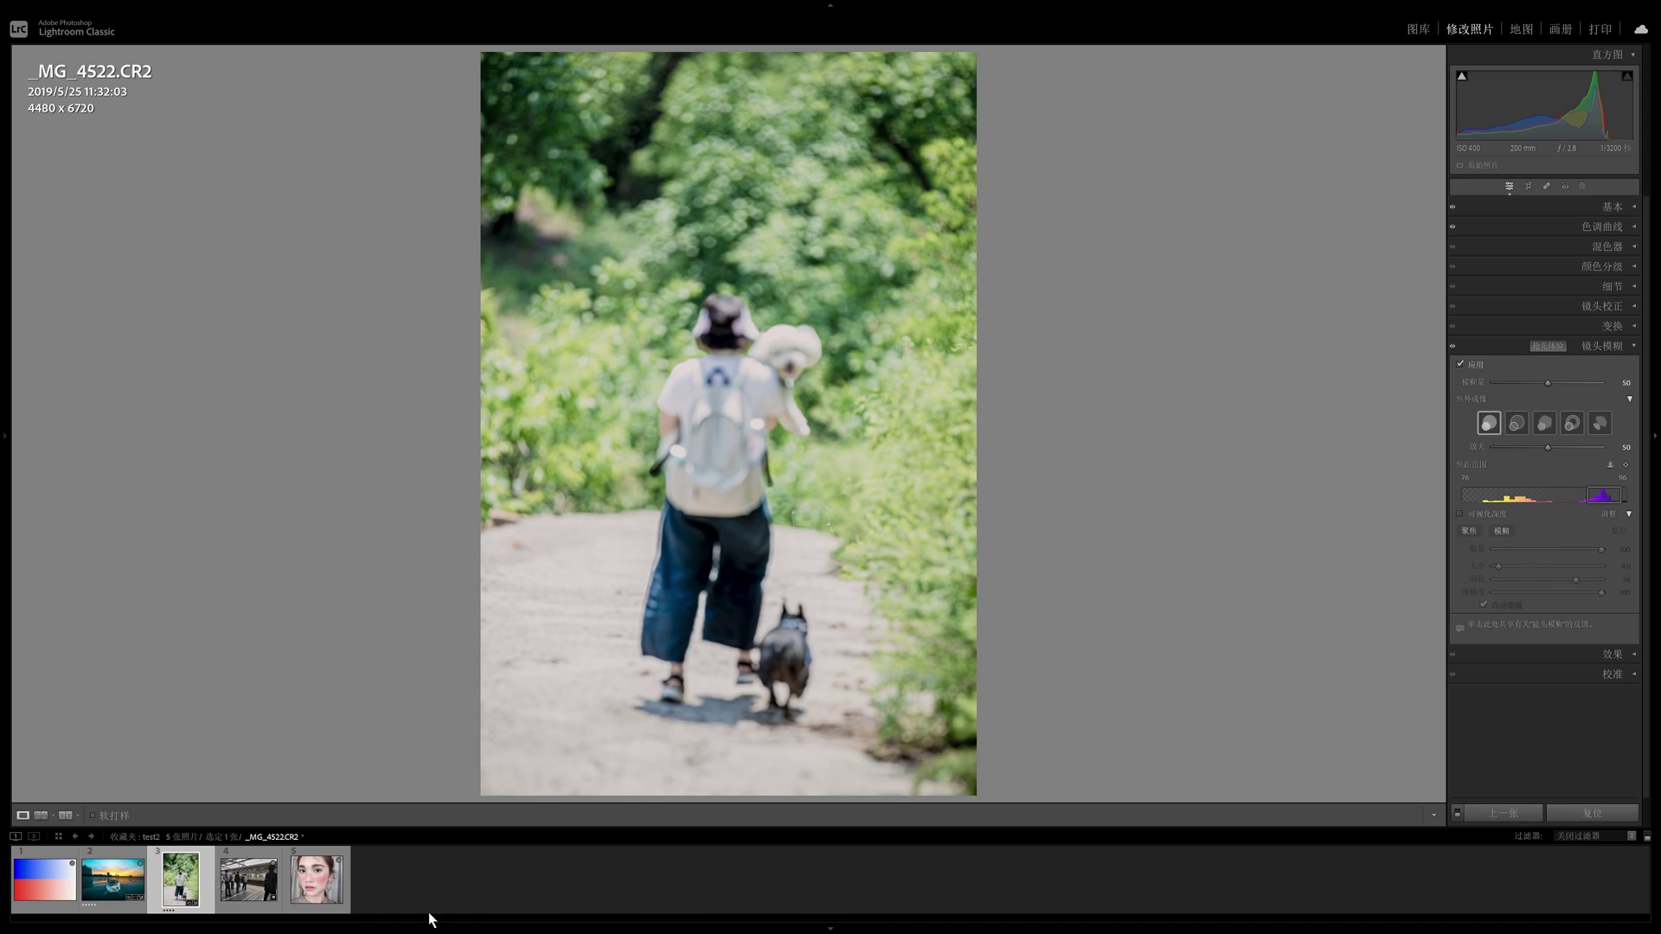
click(251, 887)
click(847, 927)
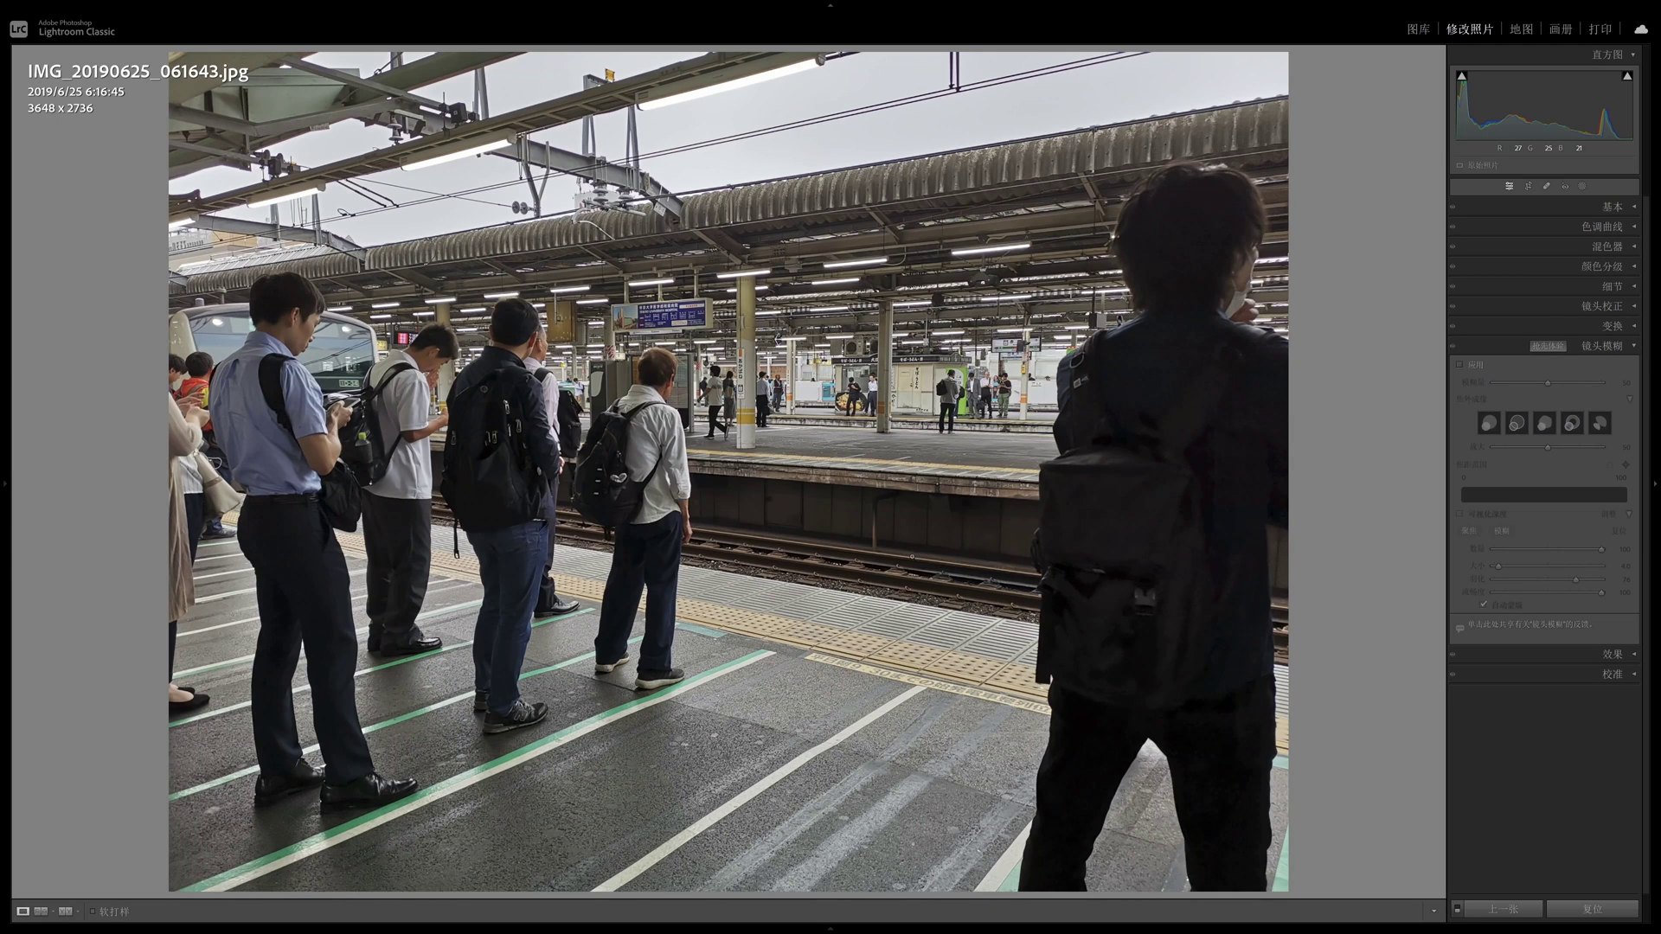
click(1469, 365)
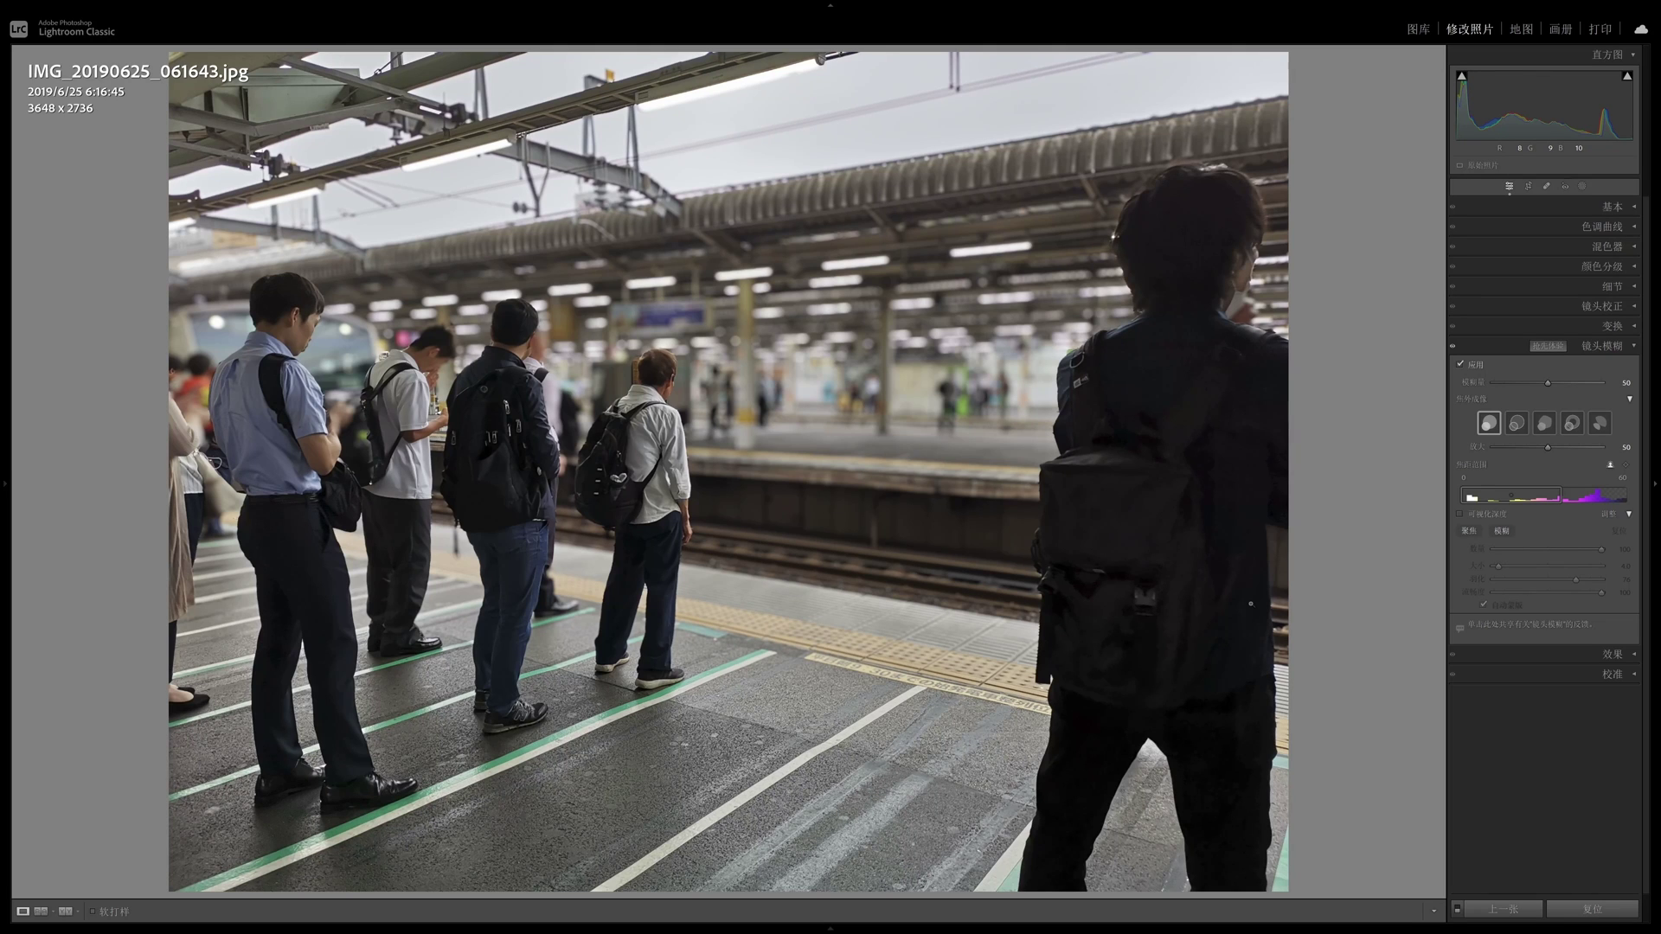
Visualize the depth around the waiting men and brush Focus between the blue-shirted man's hands and the backpack behind him
click(683, 397)
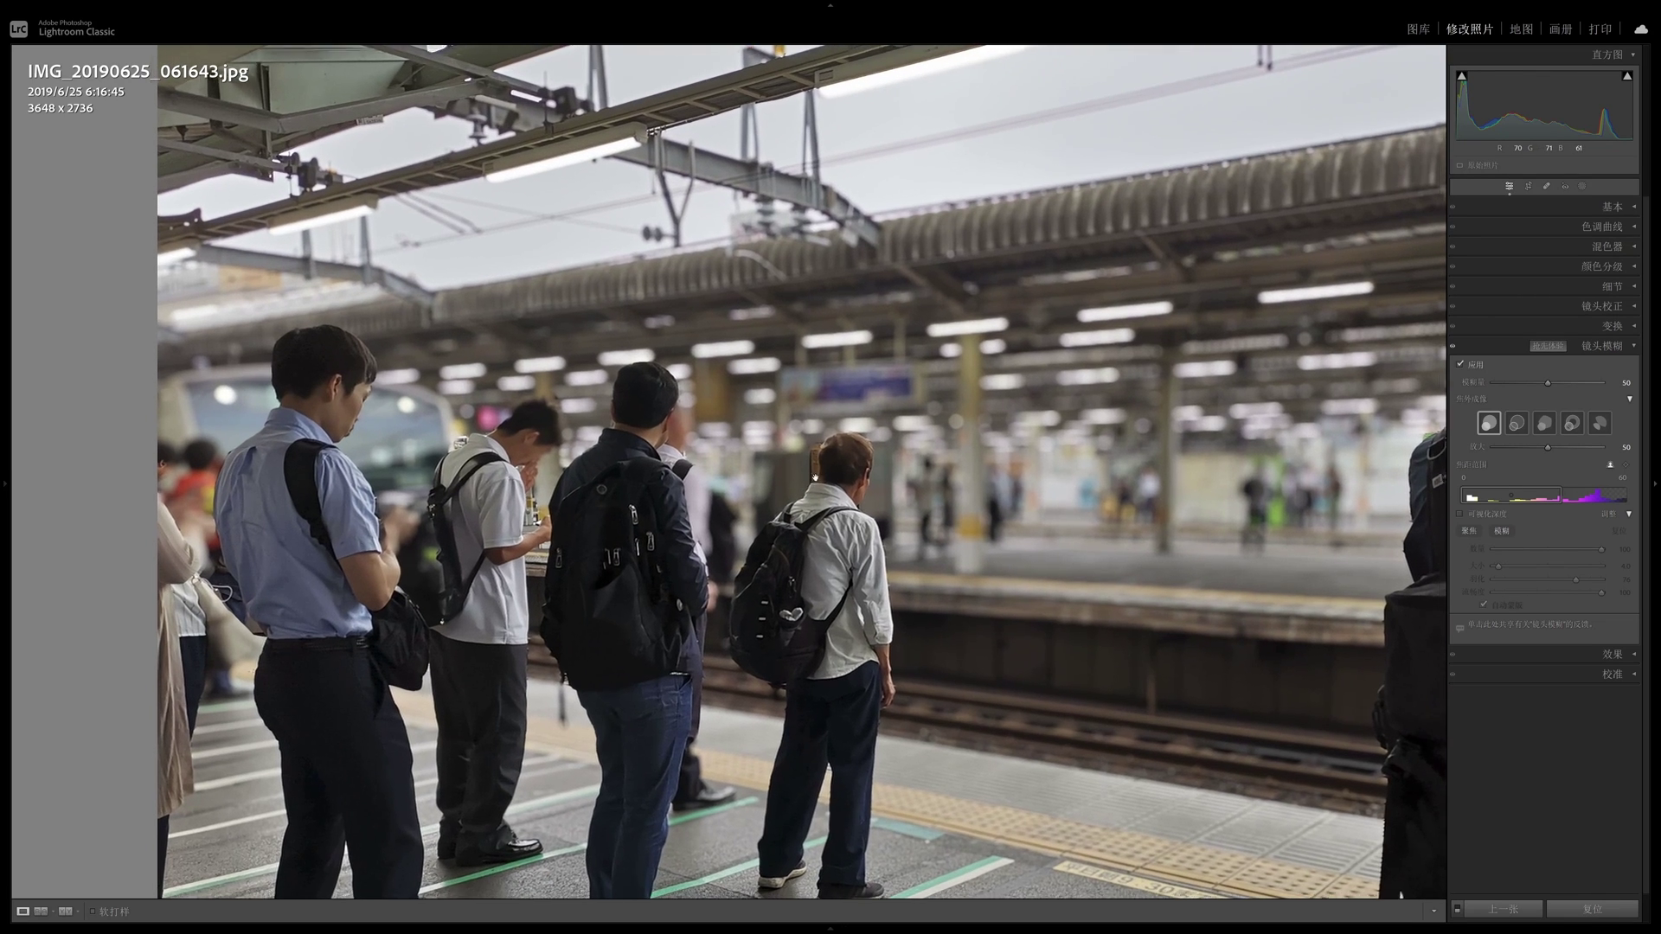
drag(805, 482, 841, 463)
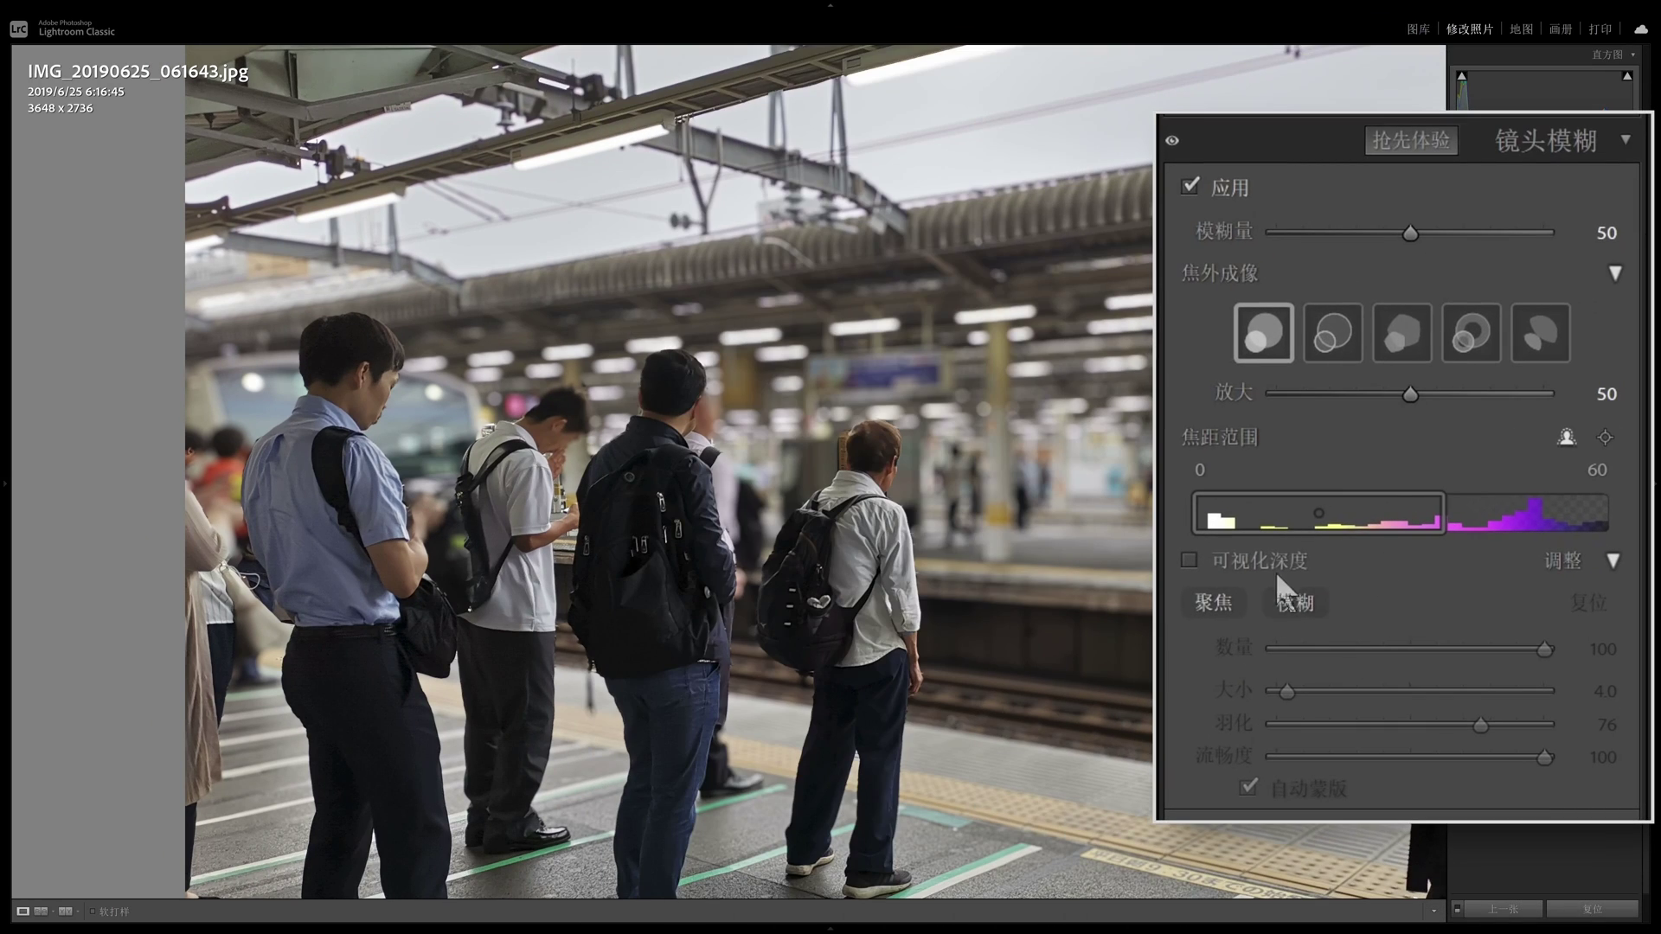
click(1288, 562)
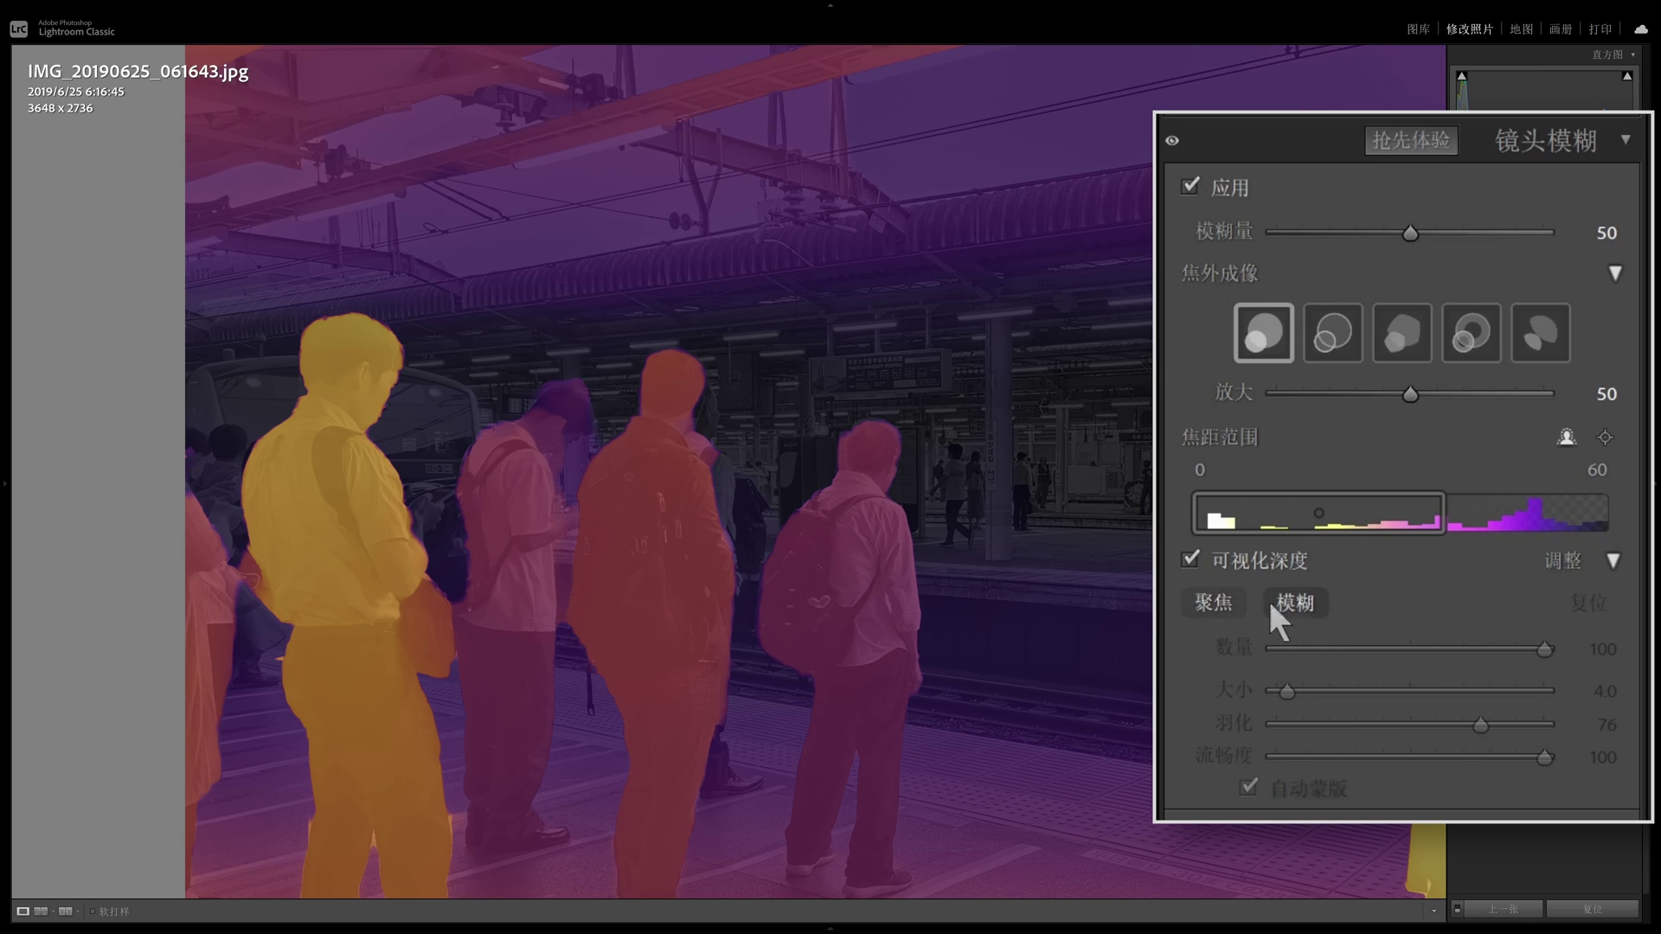
click(1214, 605)
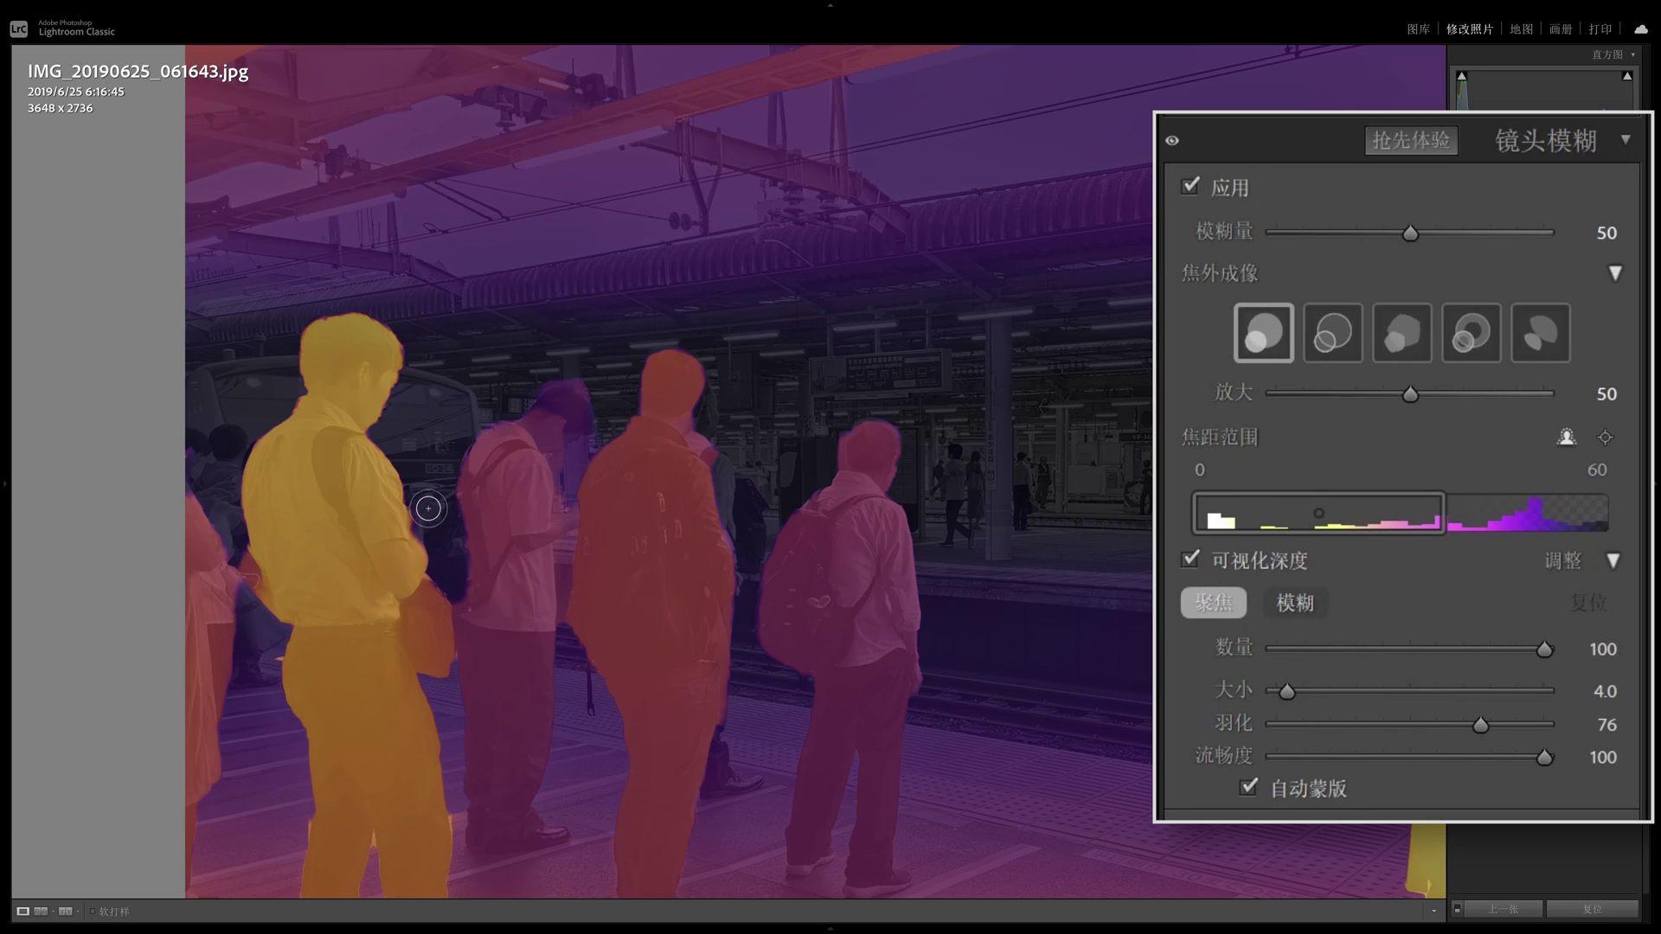
mouse_move(407, 542)
mouse_down()
mouse_move(433, 498)
mouse_move(402, 538)
mouse_move(436, 500)
mouse_move(445, 559)
mouse_move(437, 525)
mouse_move(423, 581)
mouse_move(465, 565)
mouse_up()
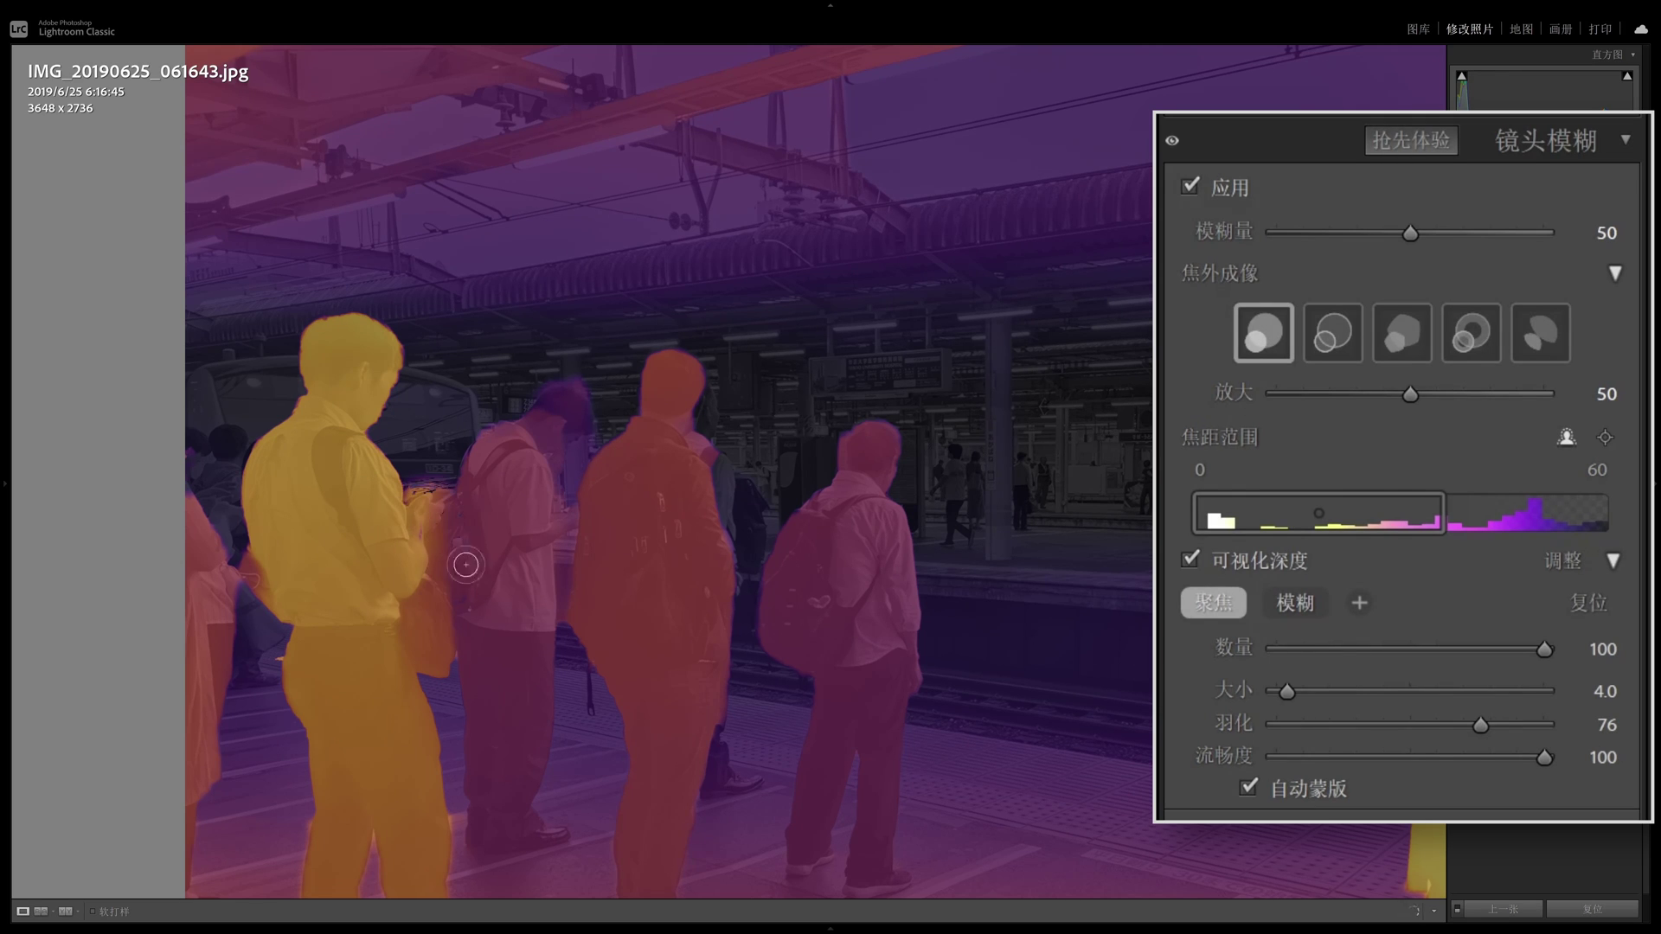
Brush Blur beside the second man's head, hide the depth visualization and reset the depth refinements
click(1295, 603)
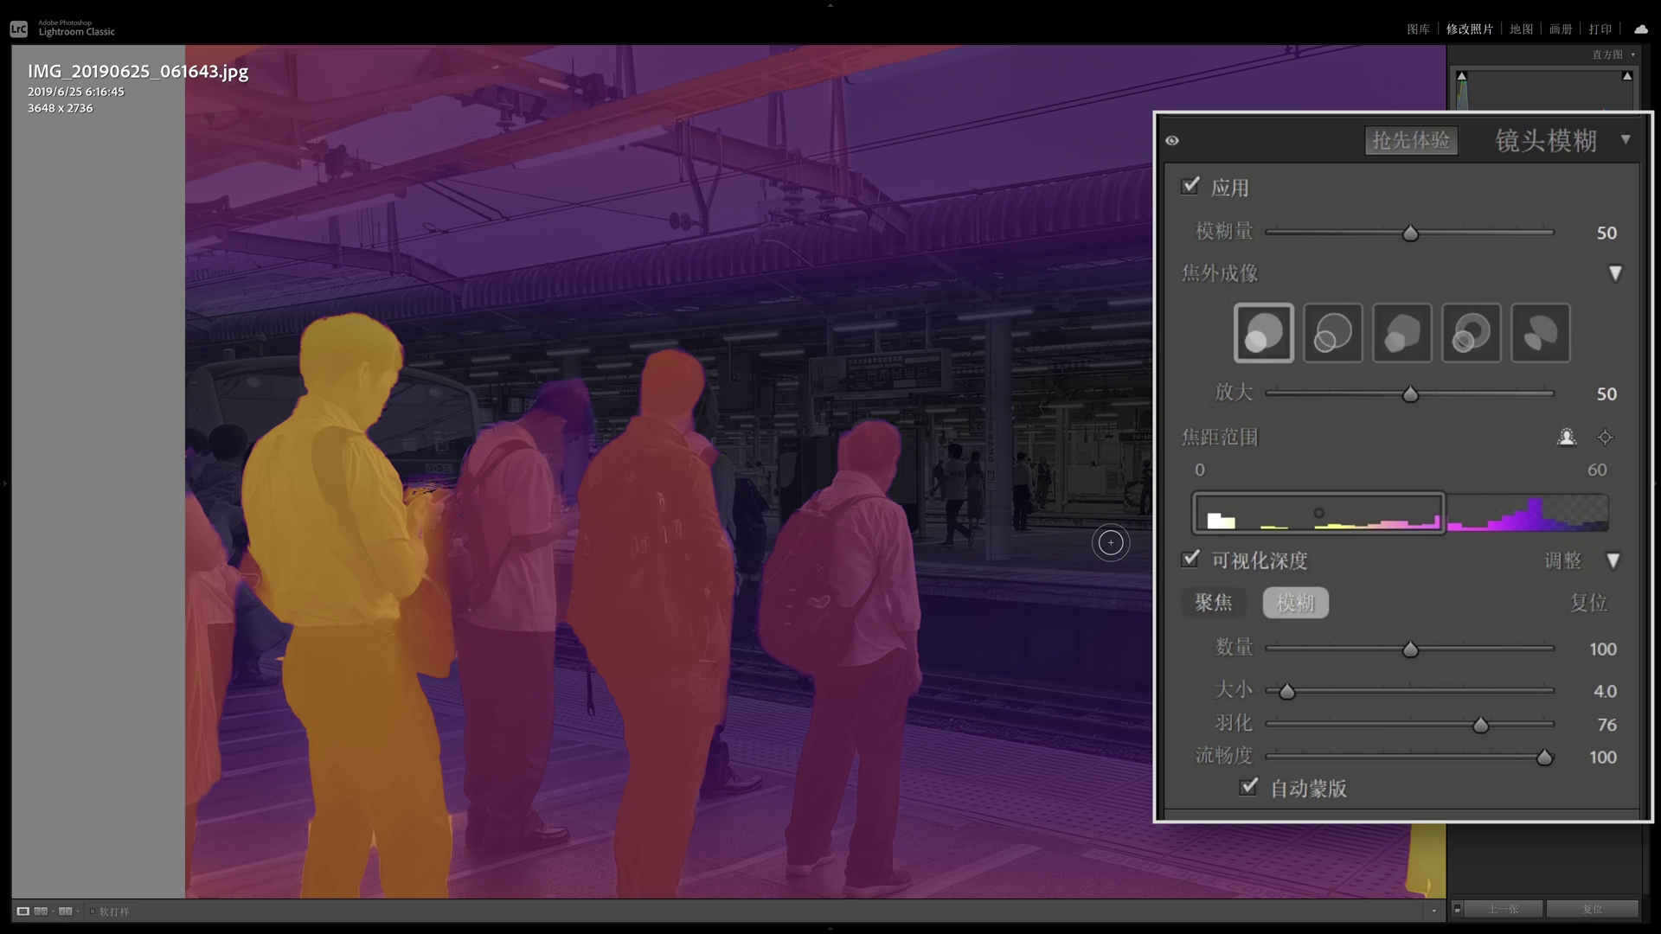
mouse_move(582, 374)
mouse_down()
mouse_move(564, 371)
mouse_move(581, 382)
mouse_up()
click(1361, 604)
click(1279, 559)
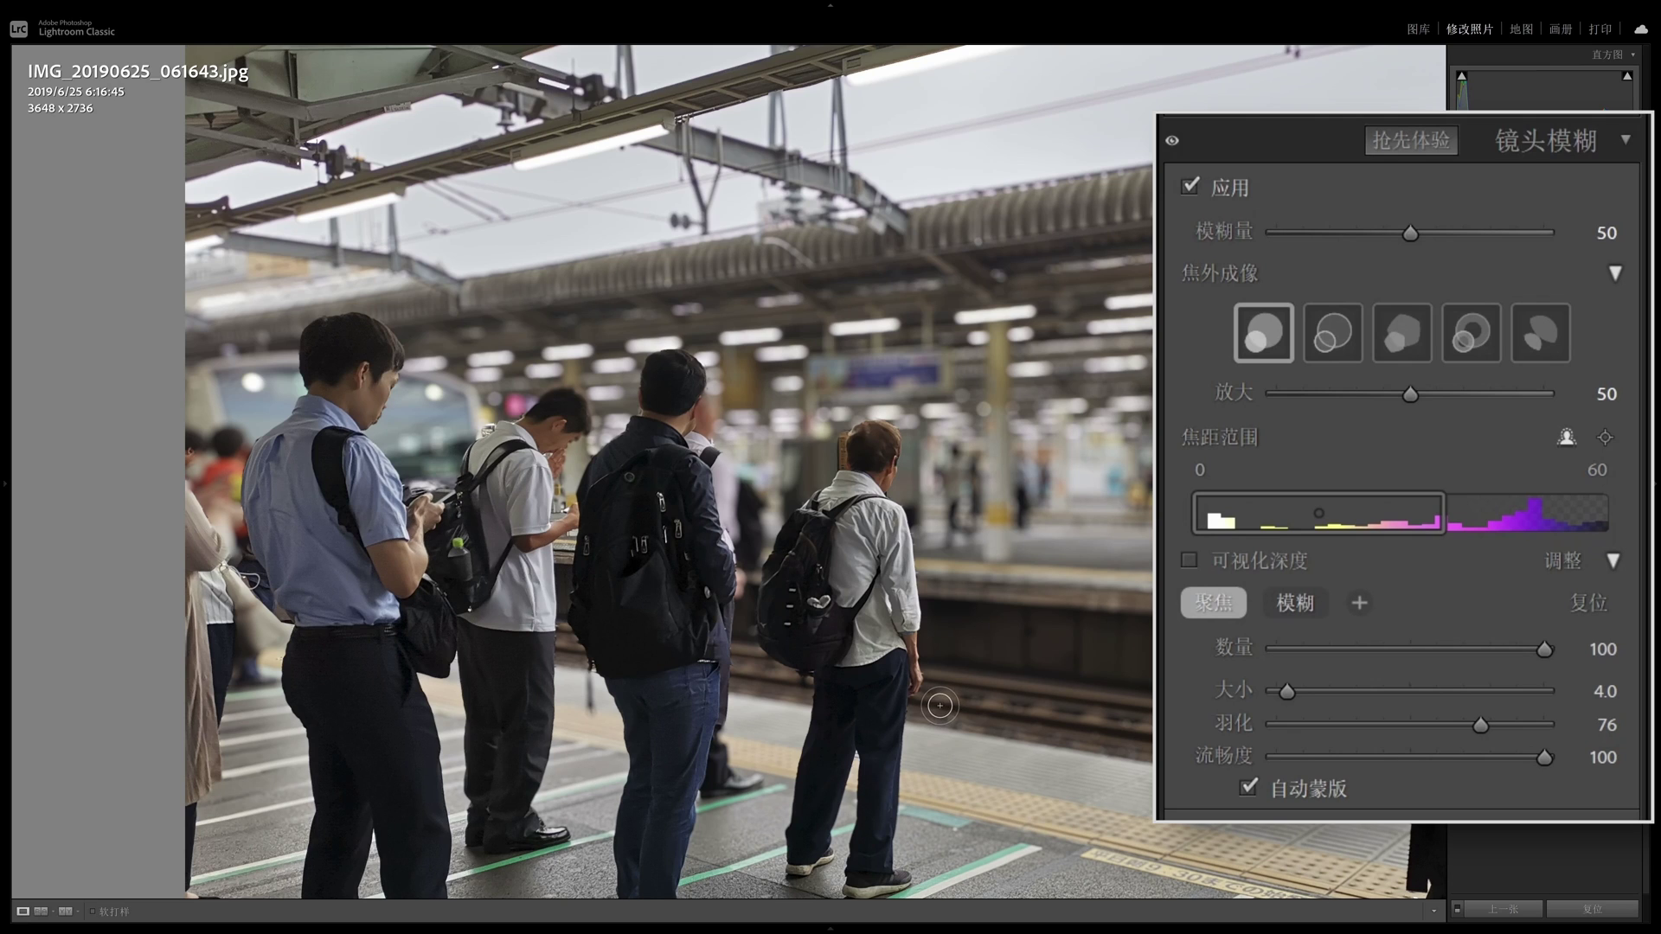
click(1295, 603)
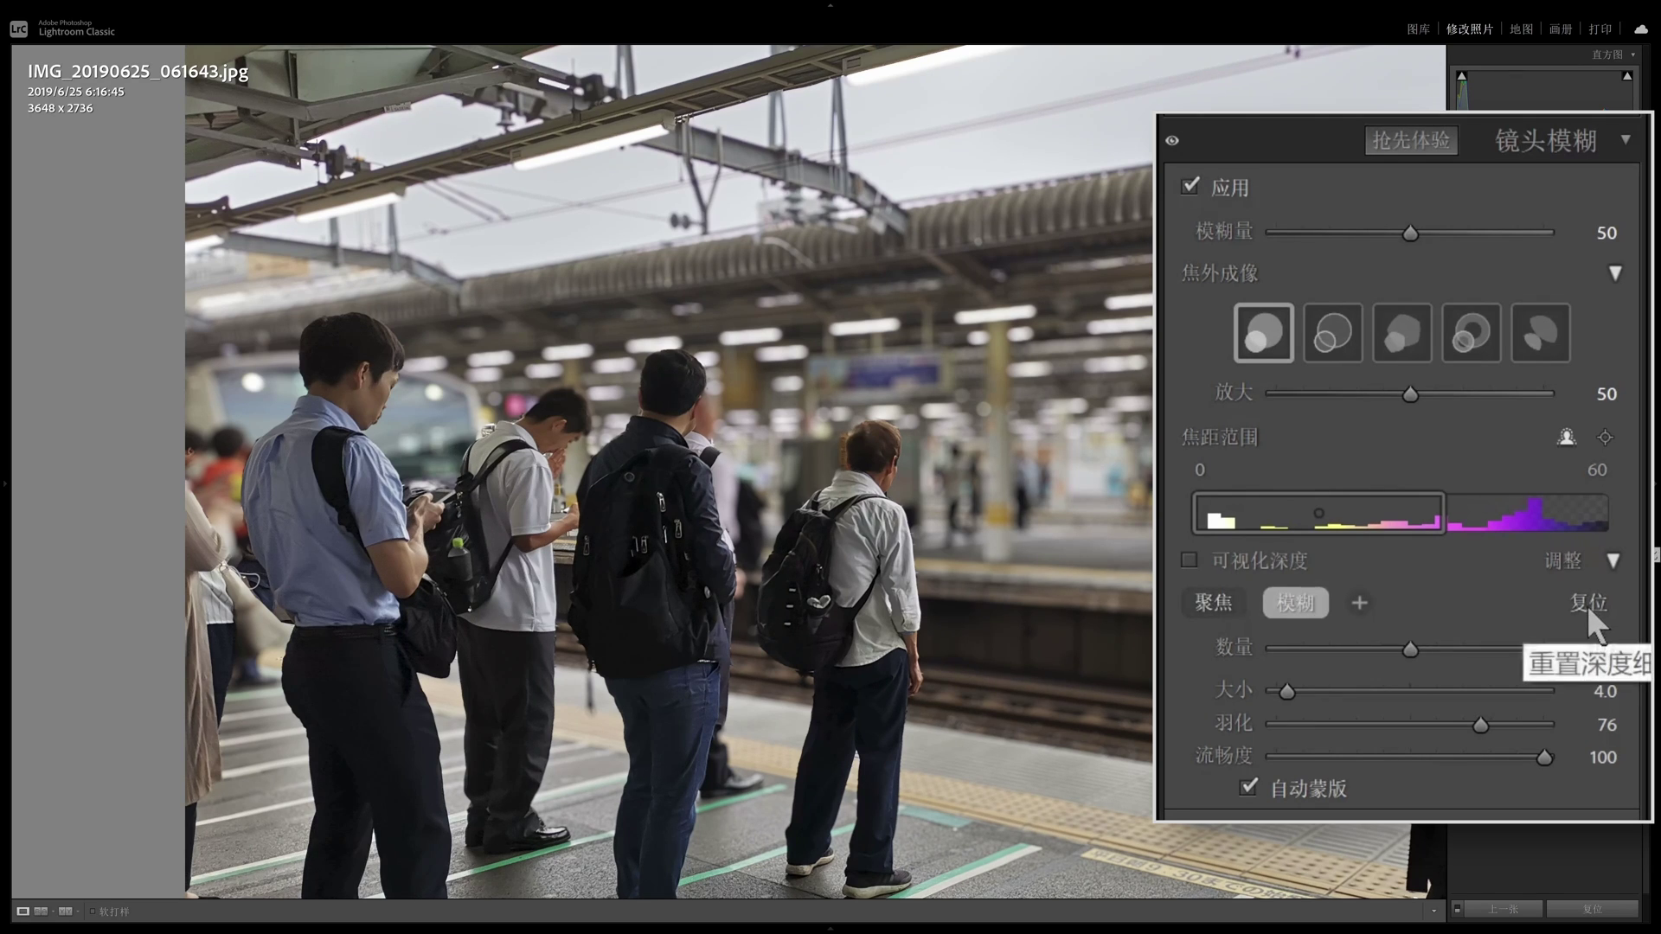
click(1582, 607)
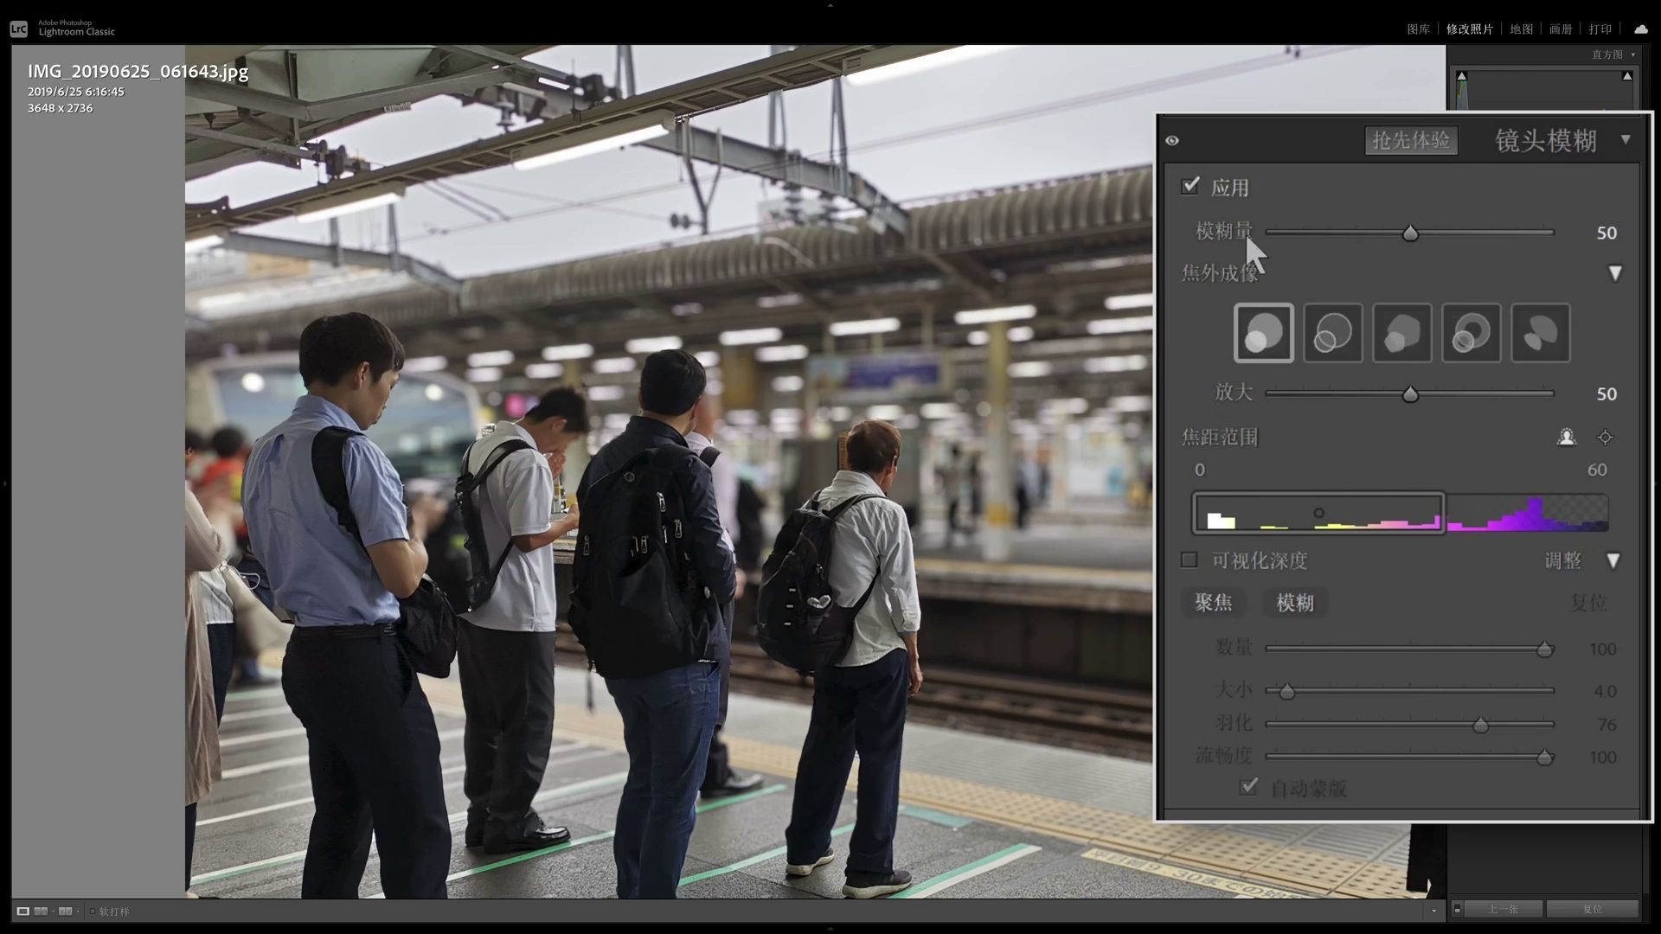
Set the blur amount to 100 and try each bokeh shape in order, ending with the cat-eye shape
drag(1414, 233, 1550, 242)
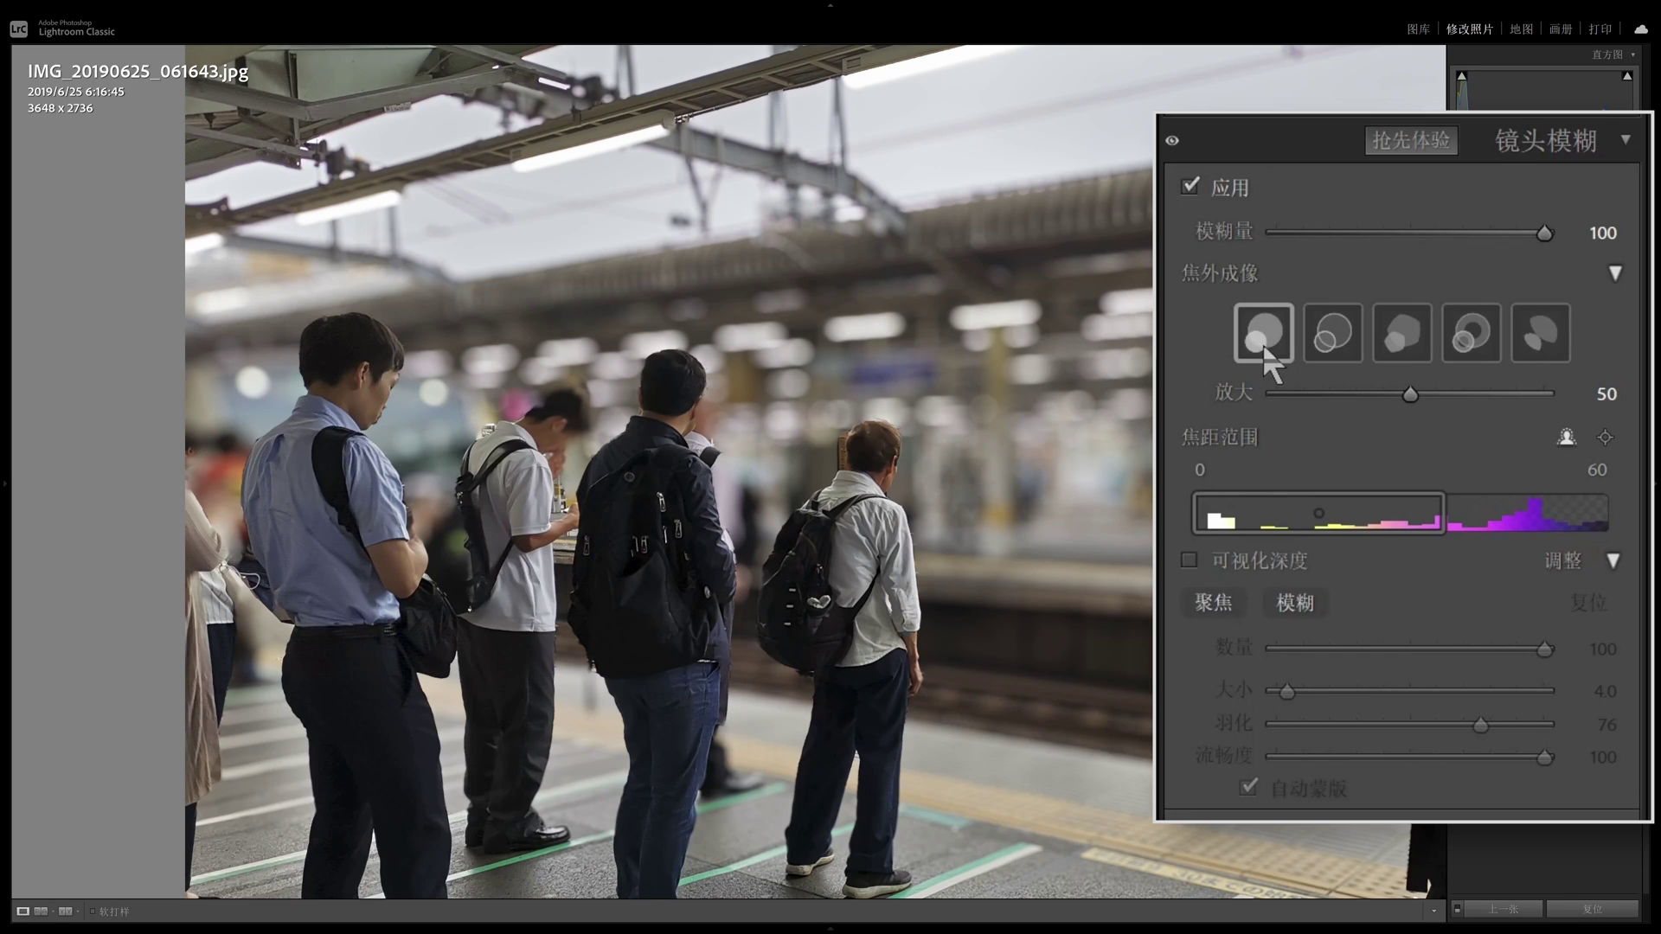
click(1326, 340)
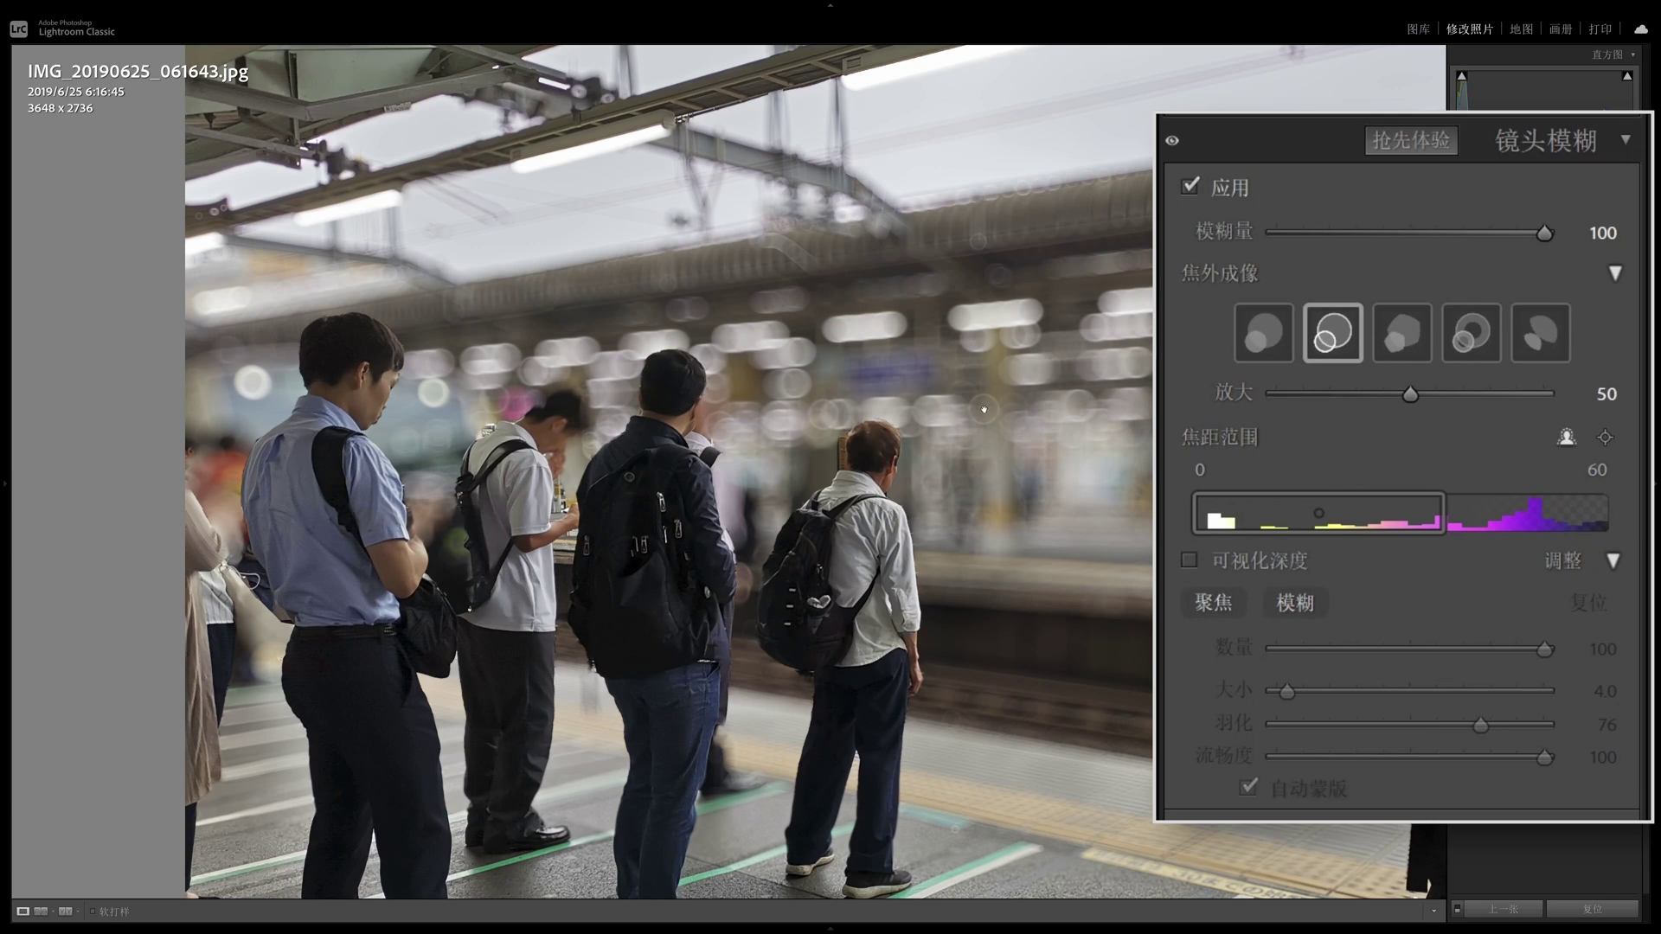
click(1402, 336)
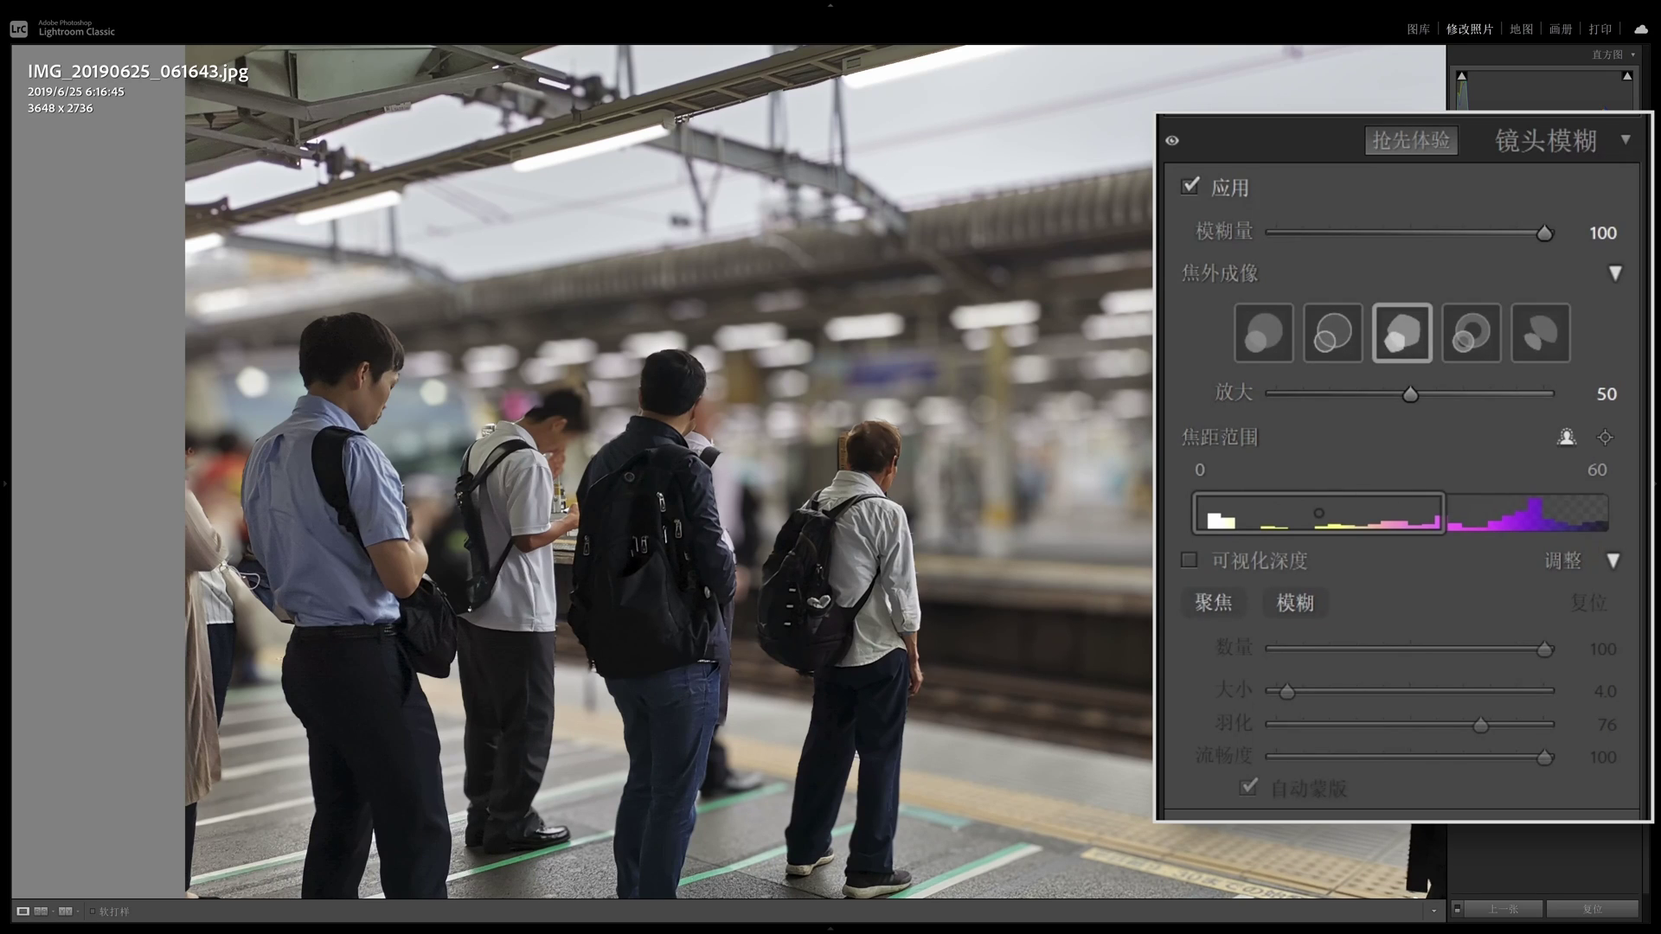
click(1481, 339)
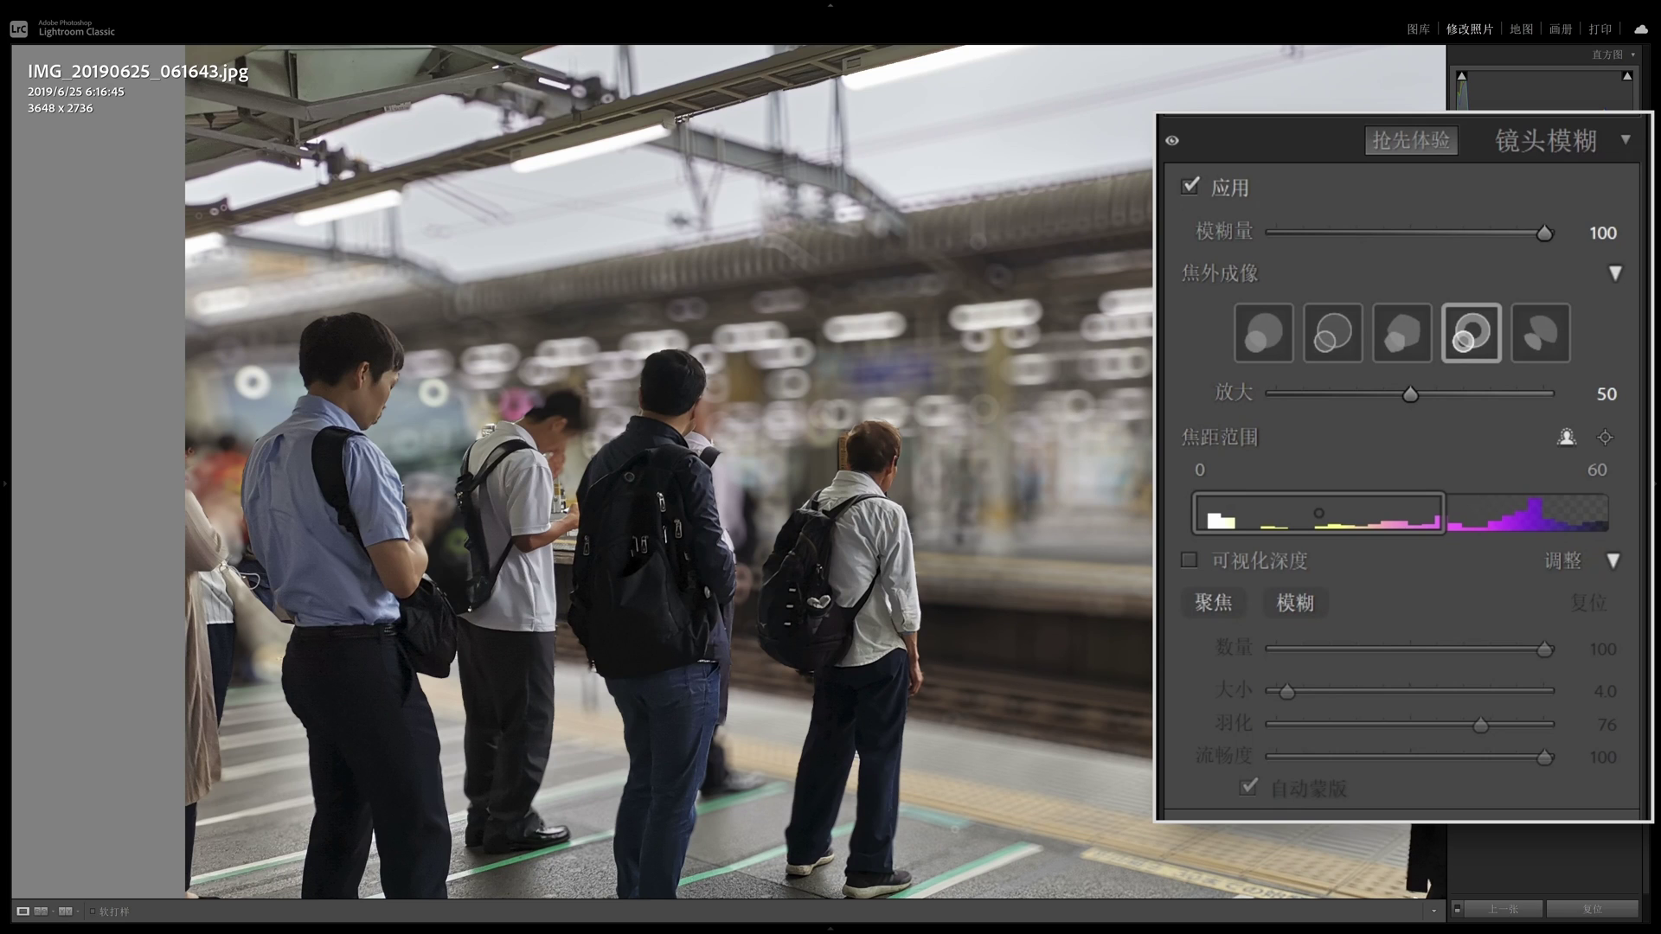
click(1549, 346)
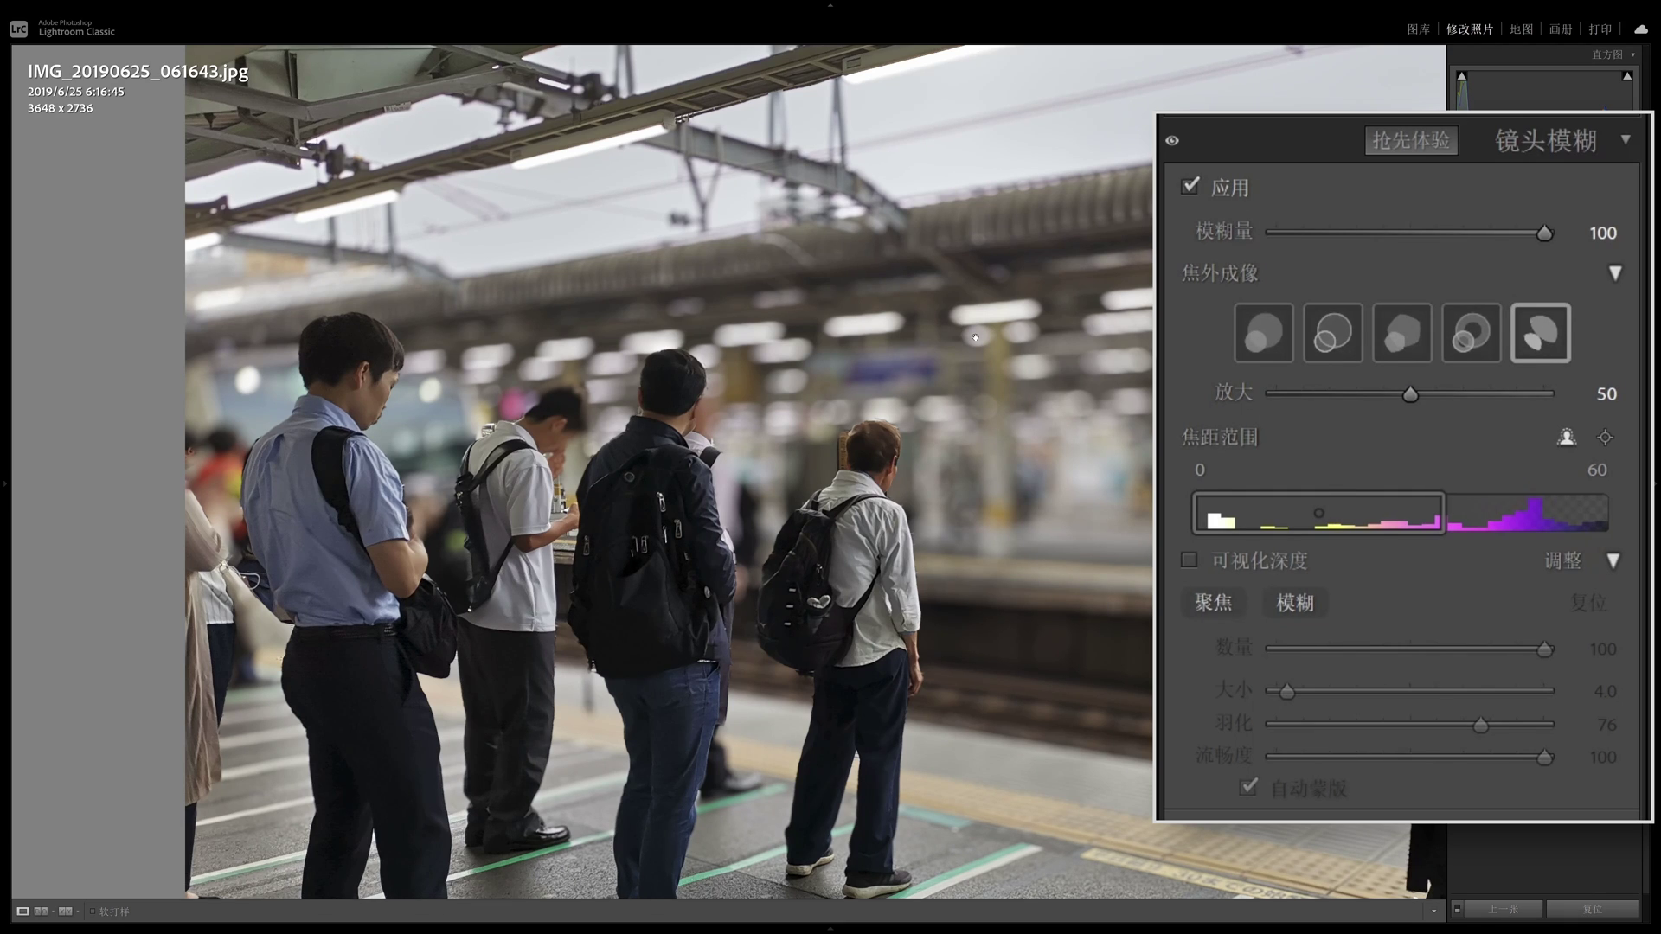
Raise the bokeh Boost to its maximum
click(1410, 399)
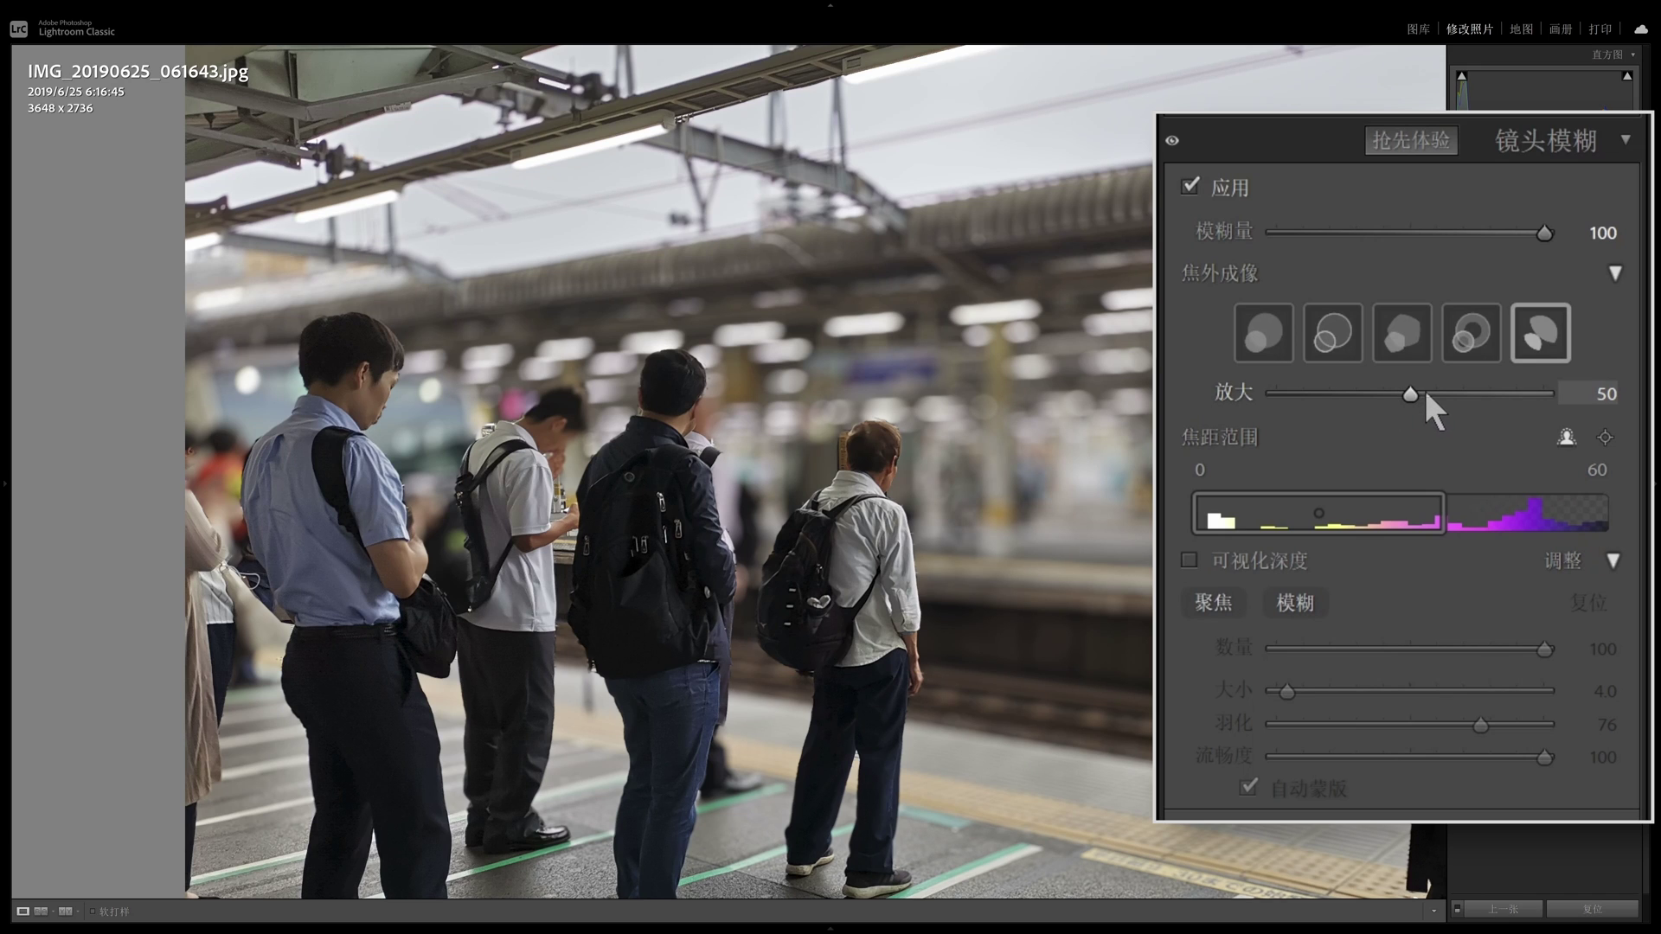
drag(1413, 399, 1570, 409)
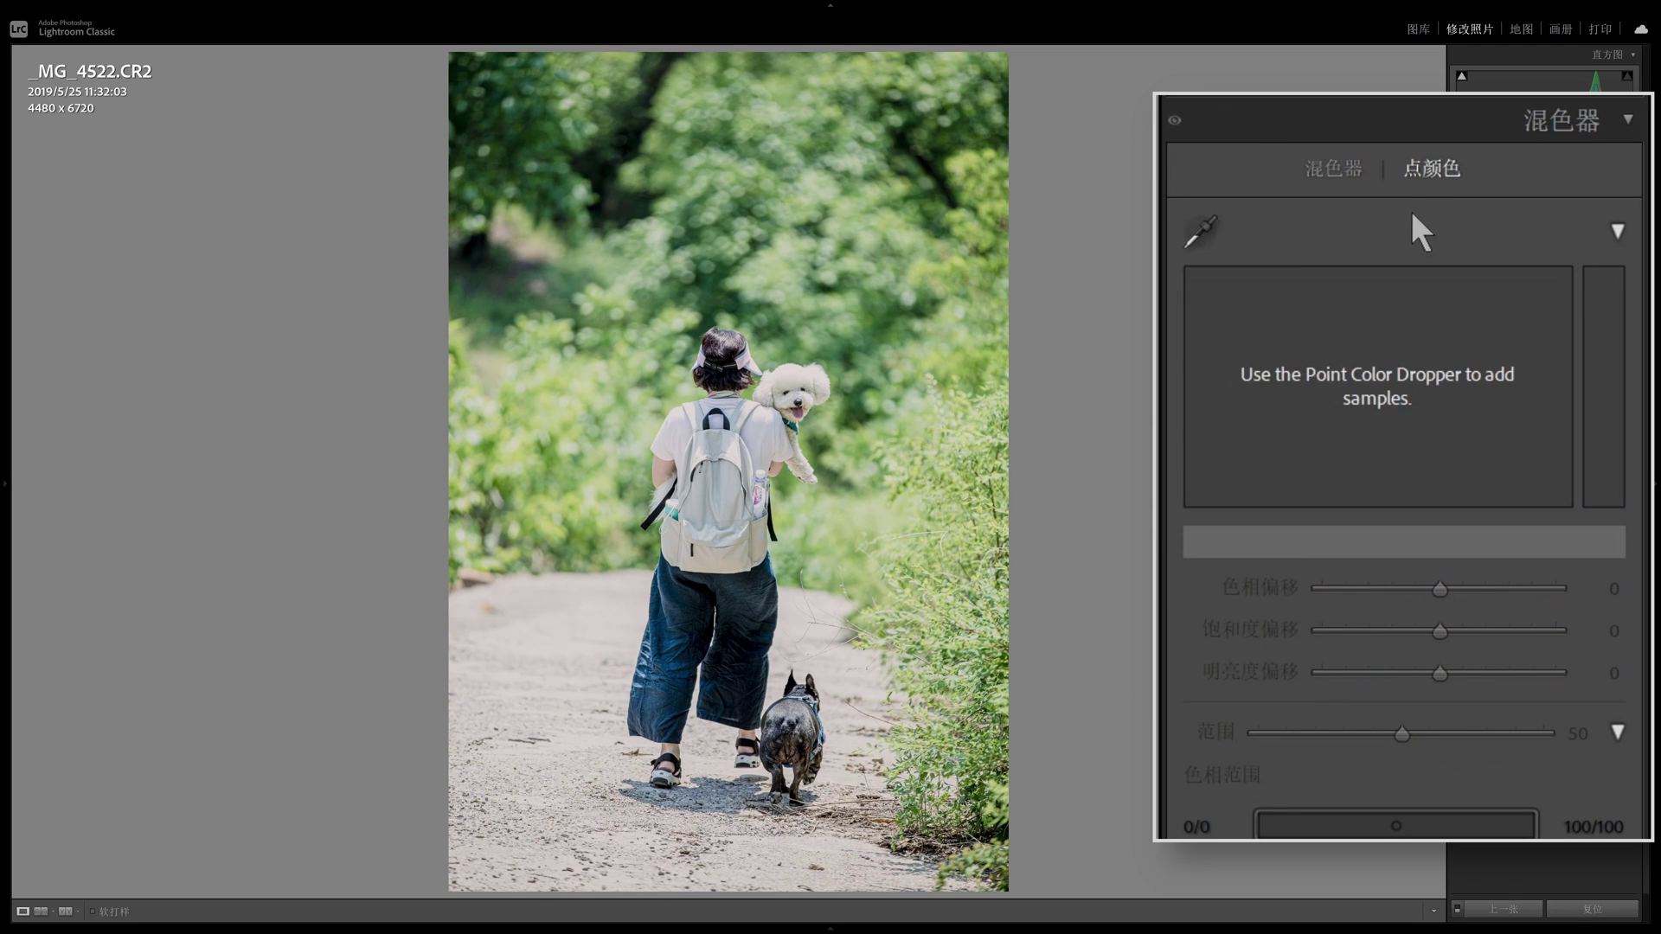
Show the Mixer controls for _MG_4522.CR2 and compare the HSL and Color adjustment modes, returning to HSL
click(1344, 182)
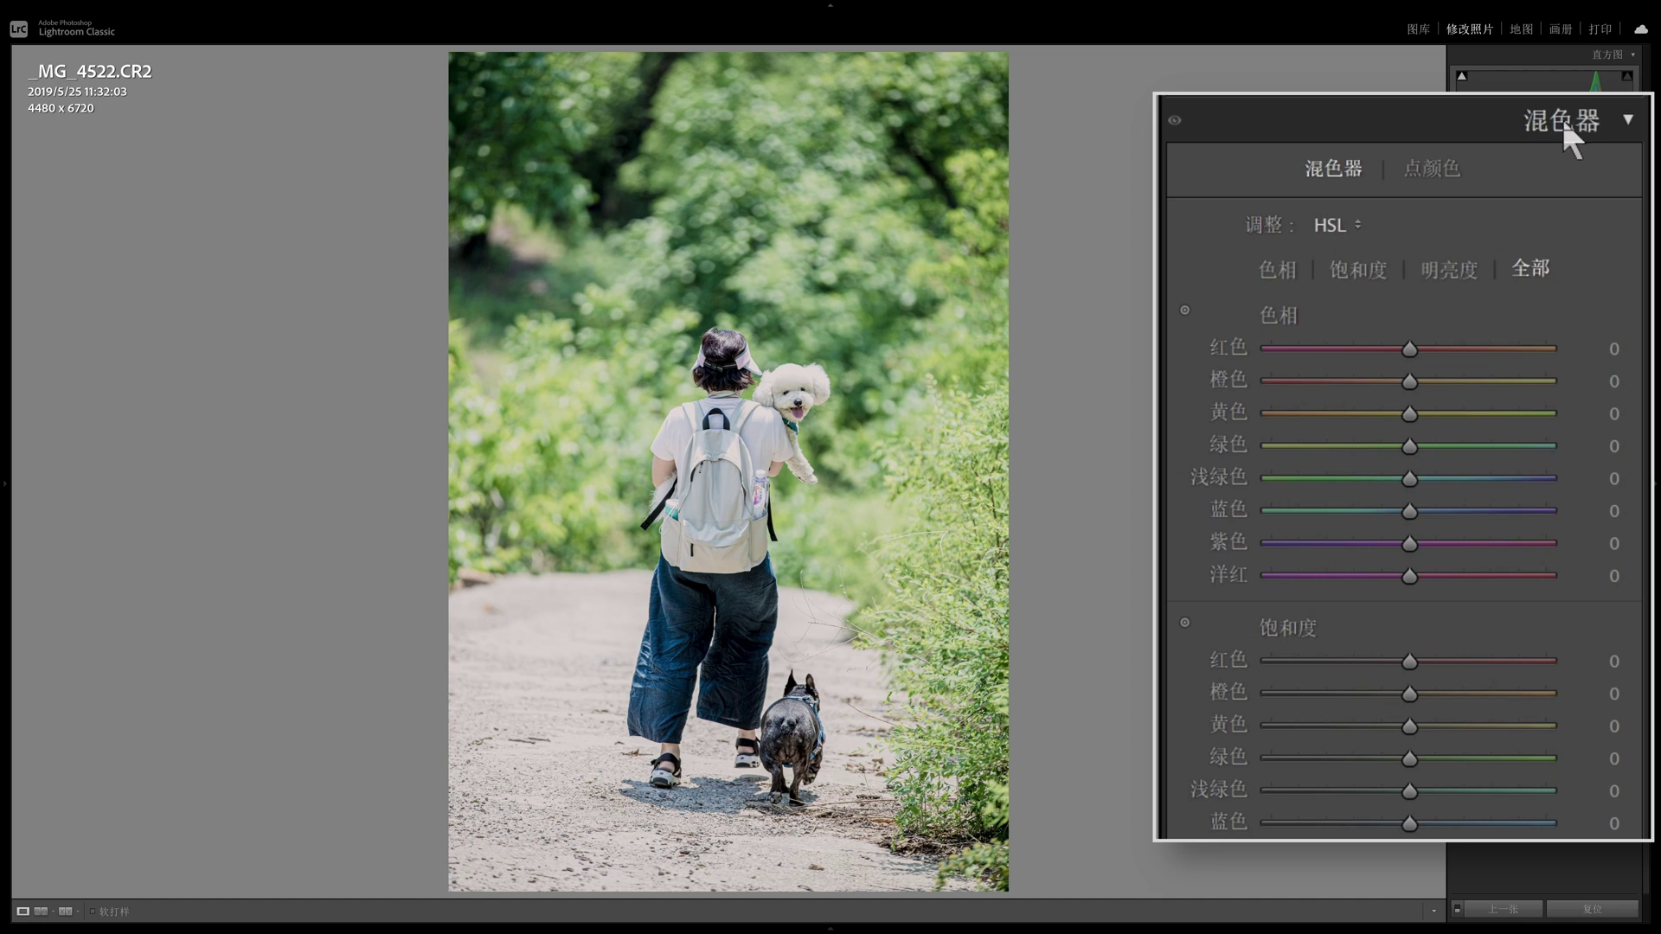
click(1345, 227)
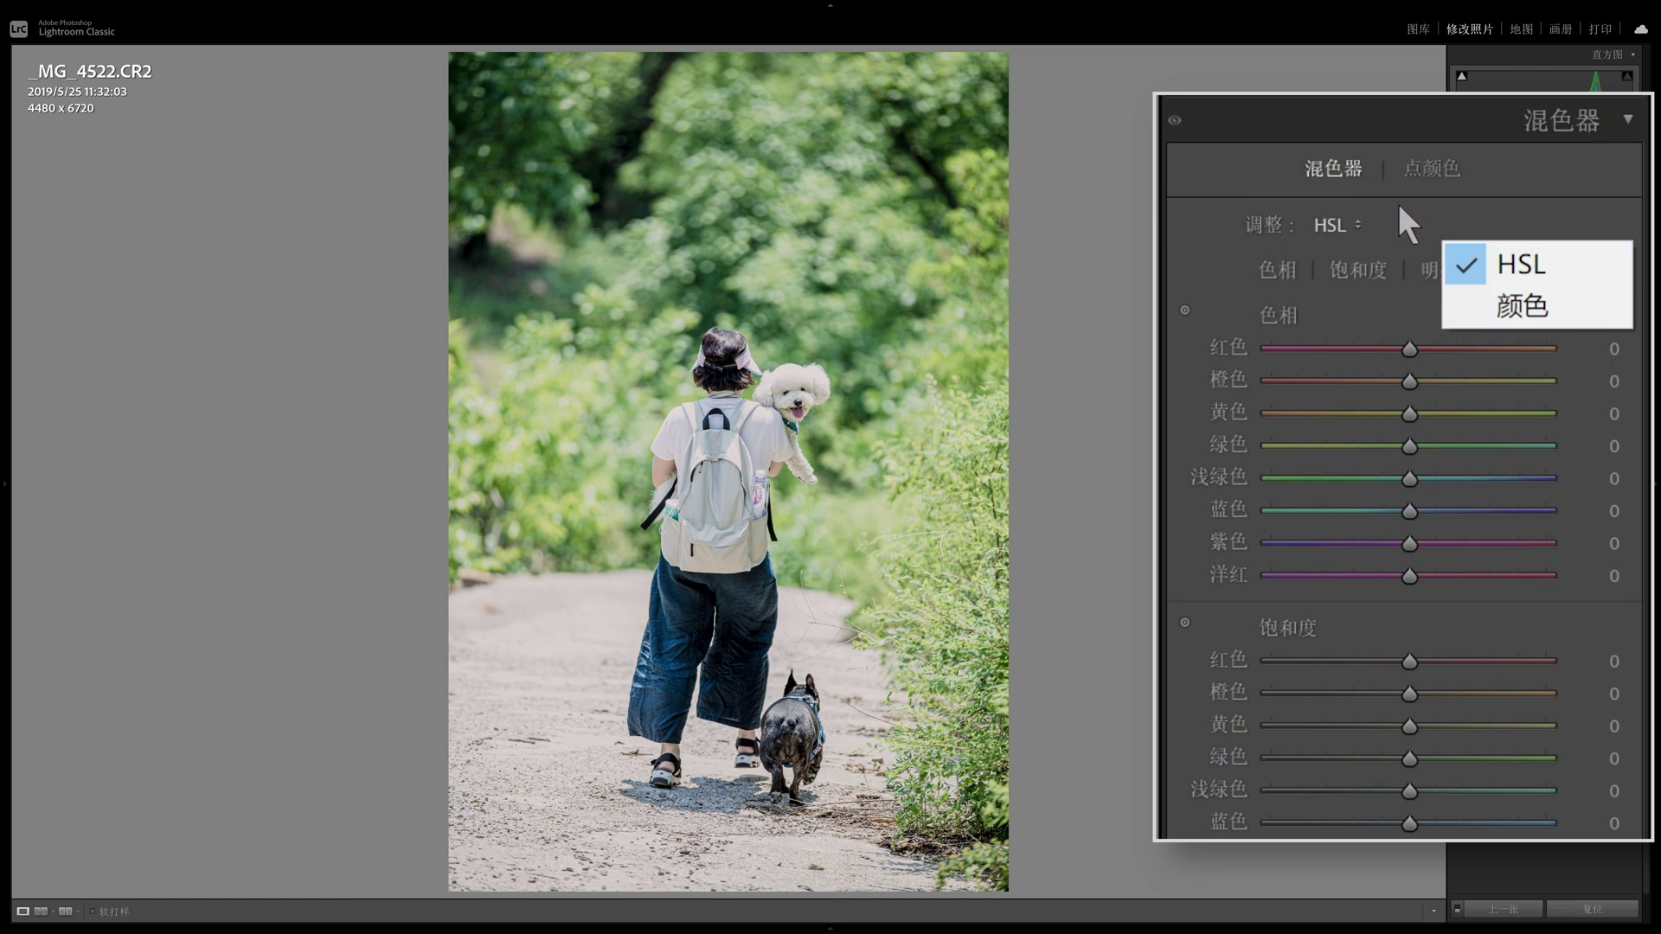
click(1541, 193)
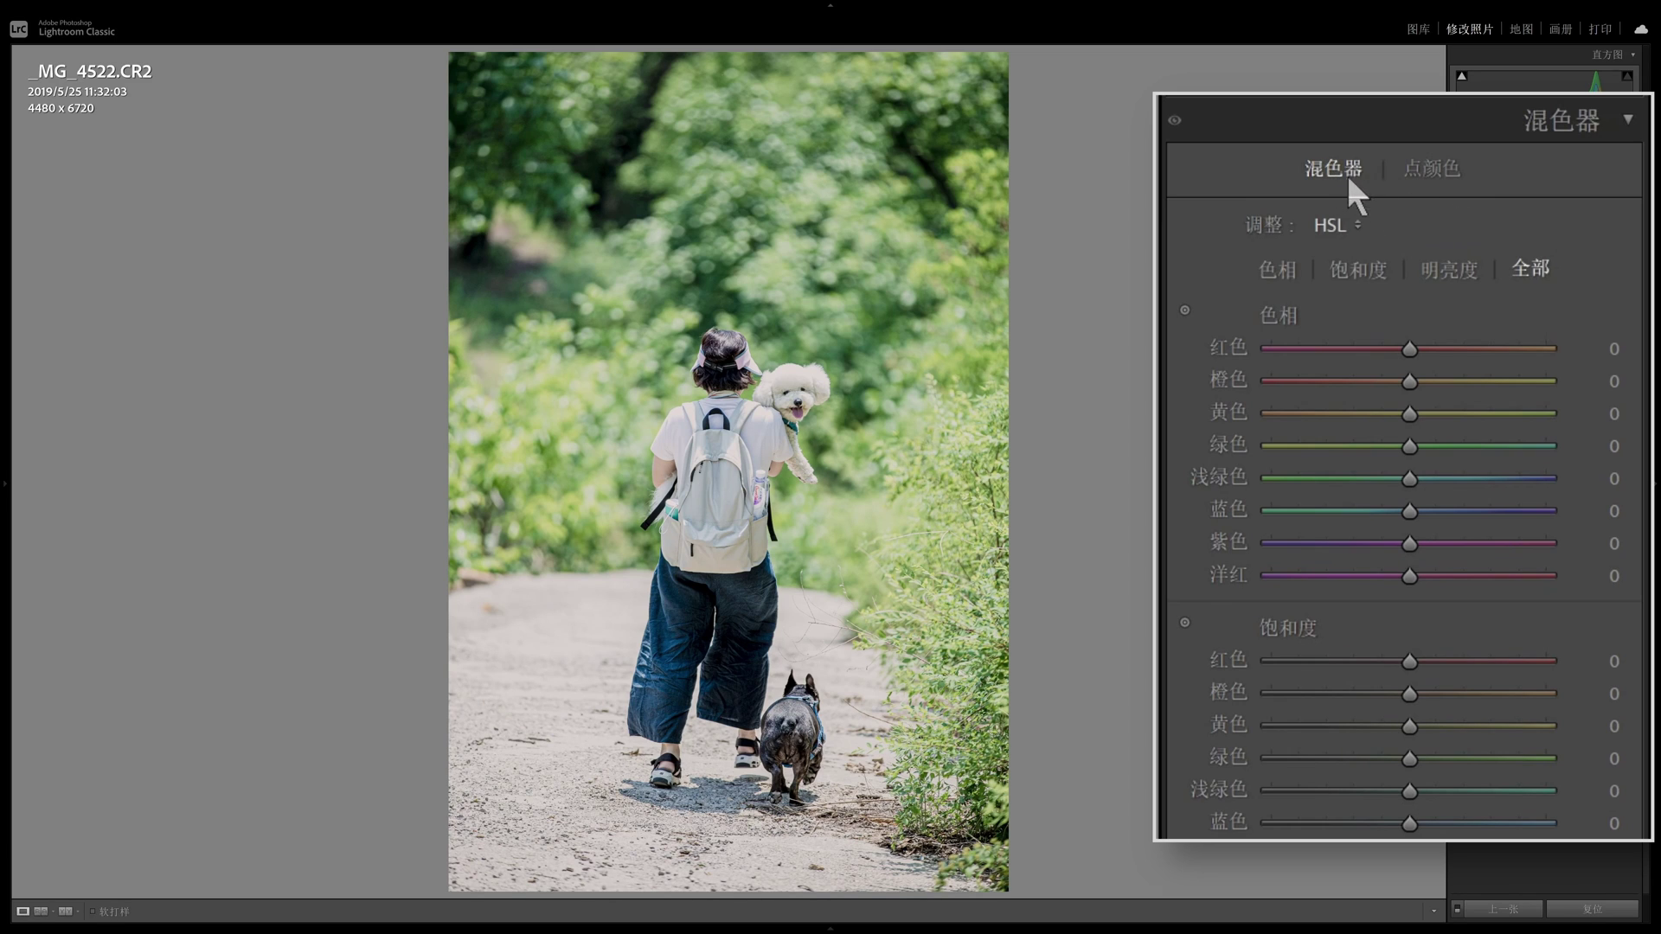
click(1336, 227)
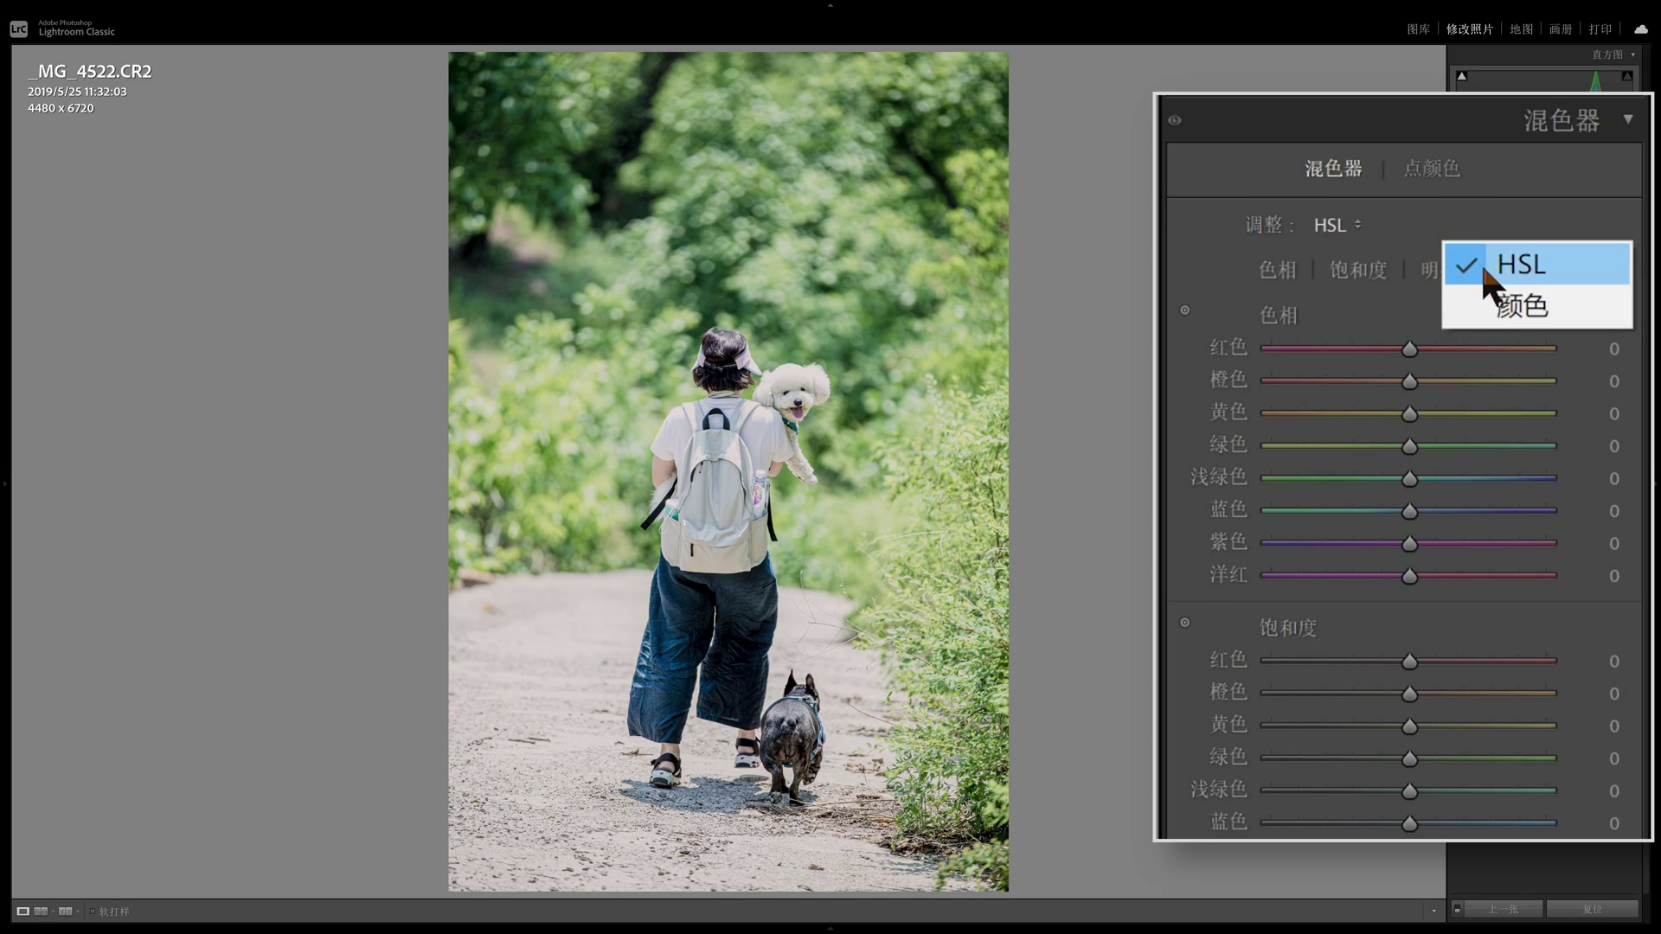
click(1516, 307)
click(1357, 221)
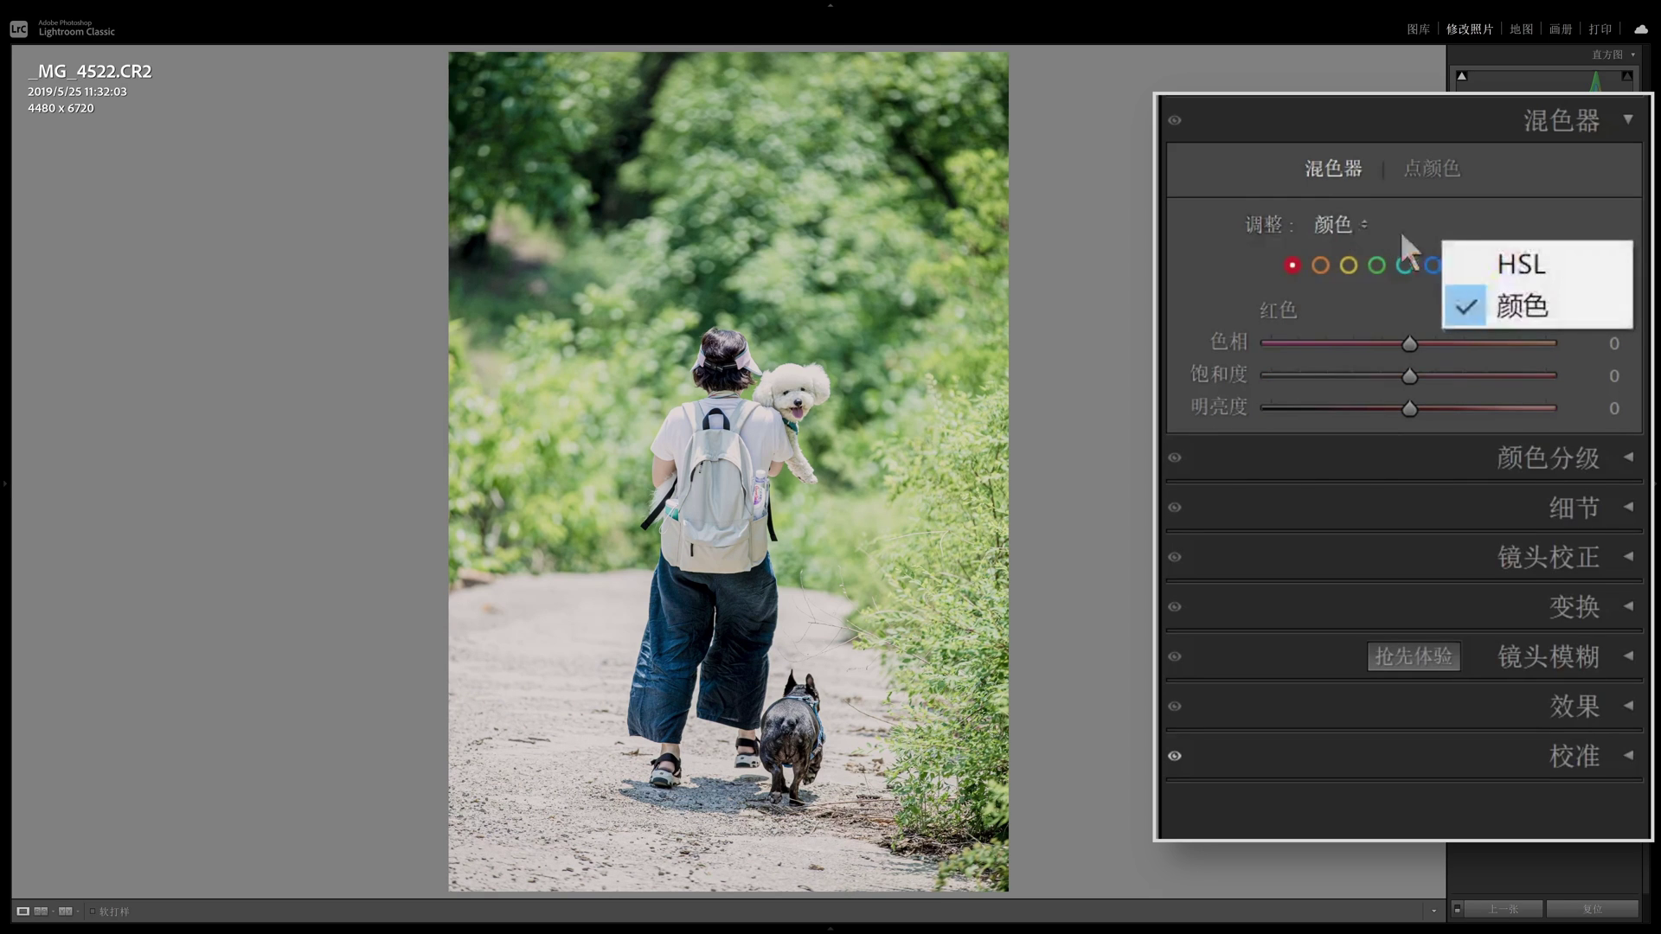
click(1518, 277)
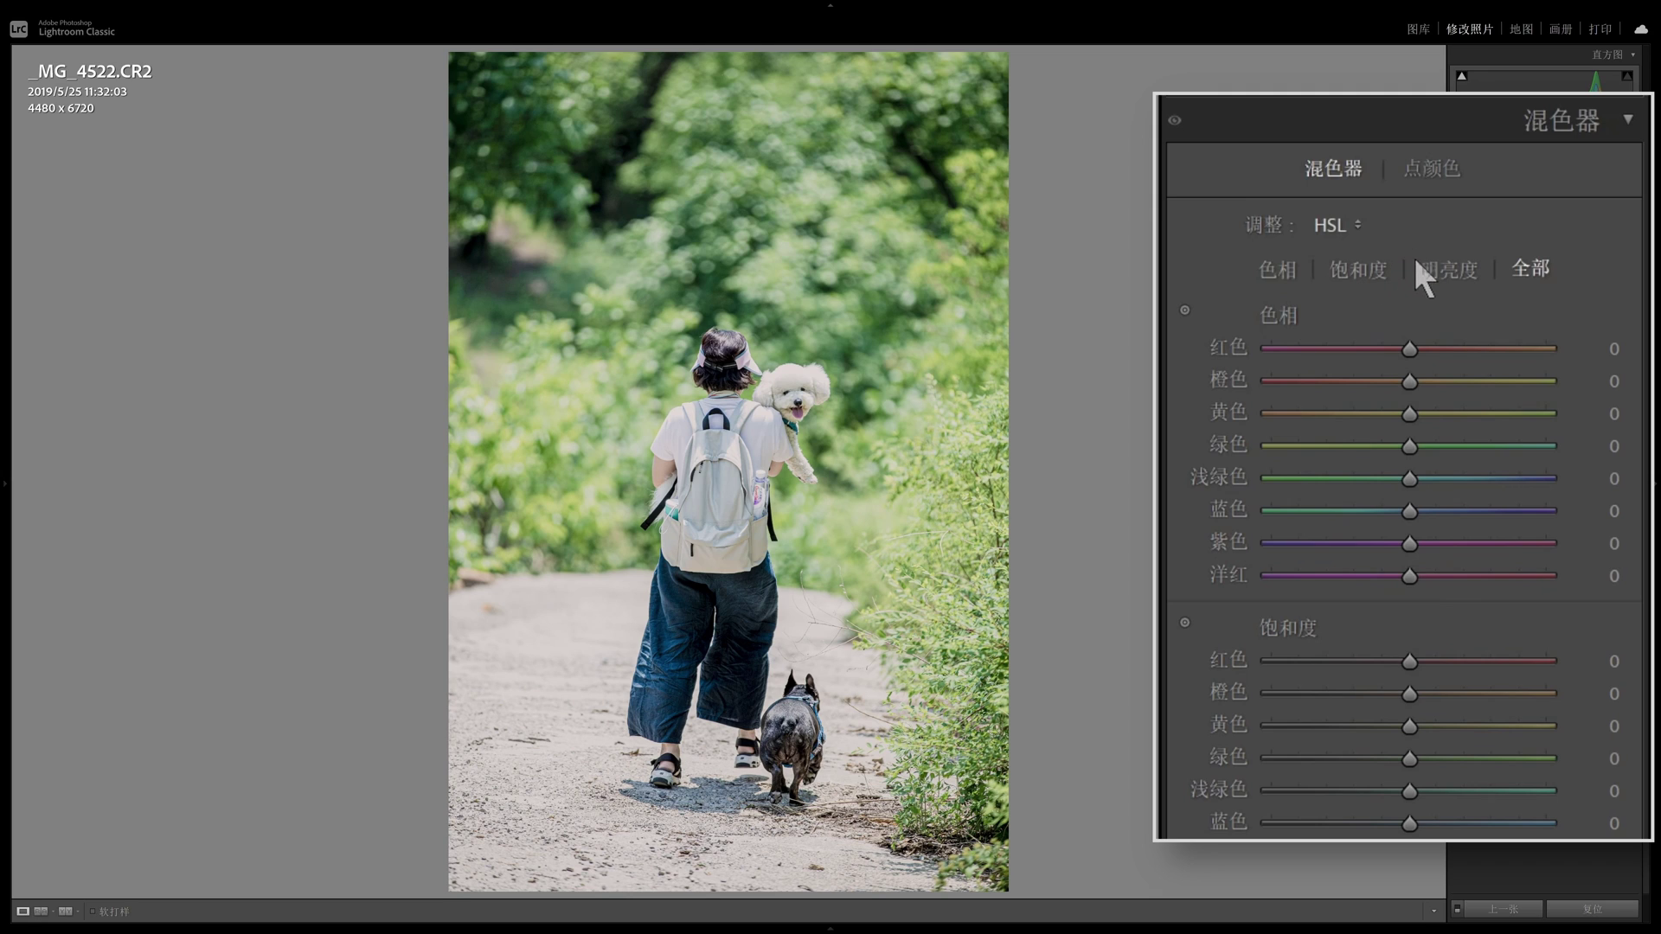
Switch to Point Color, collapse its color field and detailed ranges, and sample the dark green foliage in the photo
click(1431, 168)
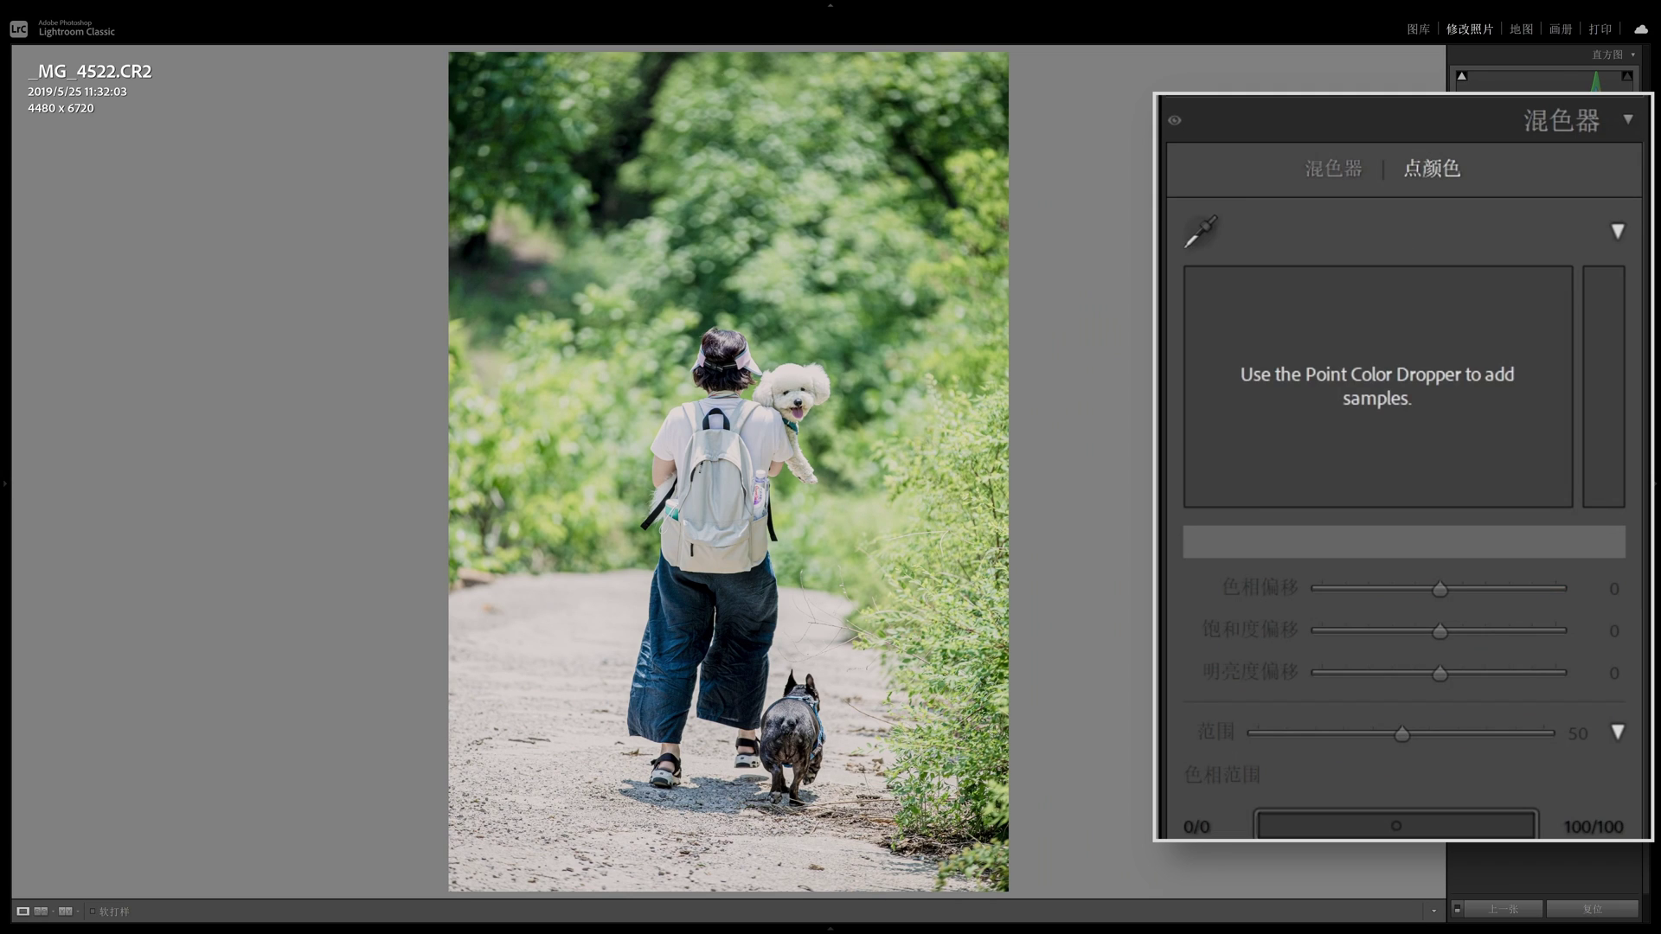
click(1617, 230)
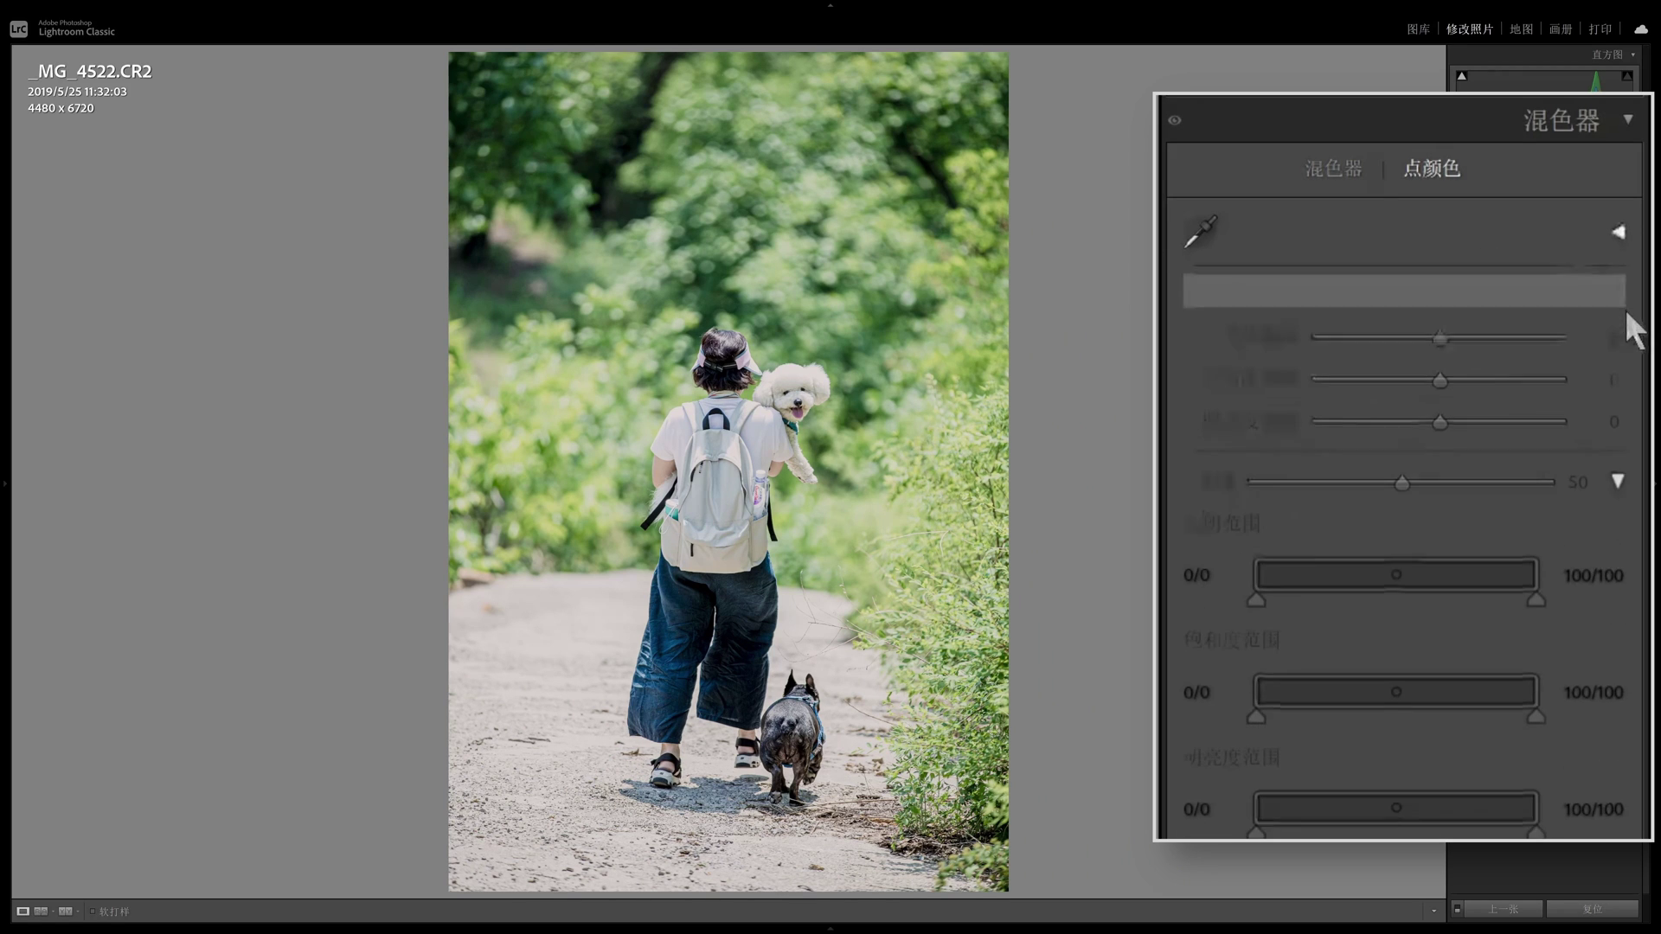
click(1617, 480)
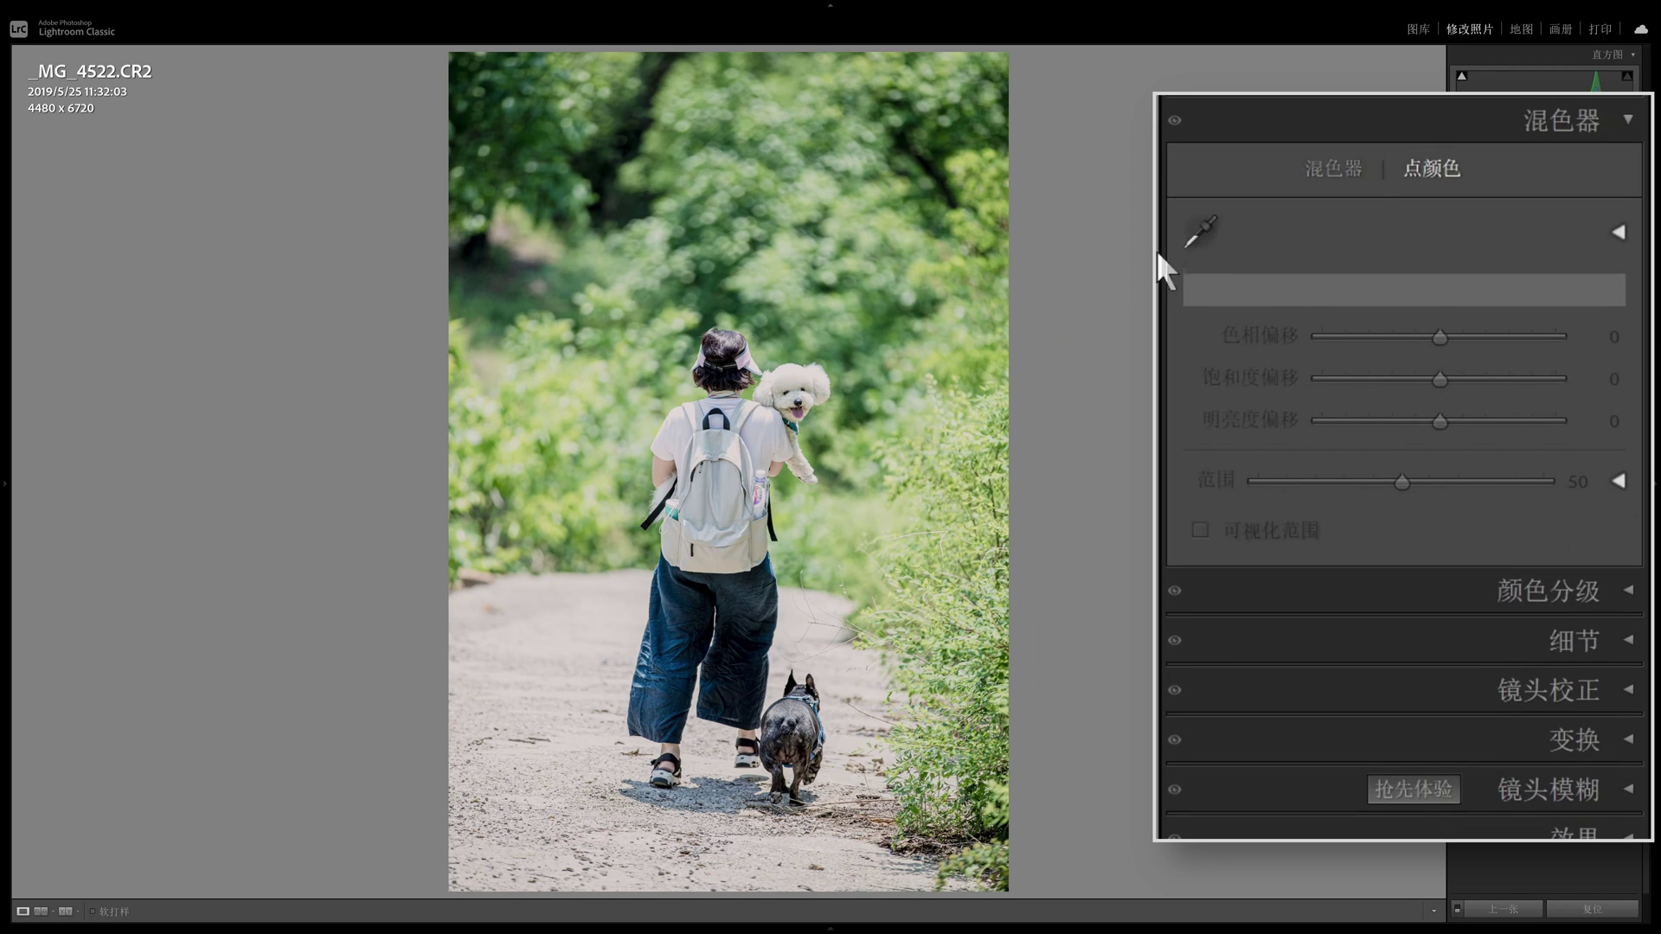
click(1198, 232)
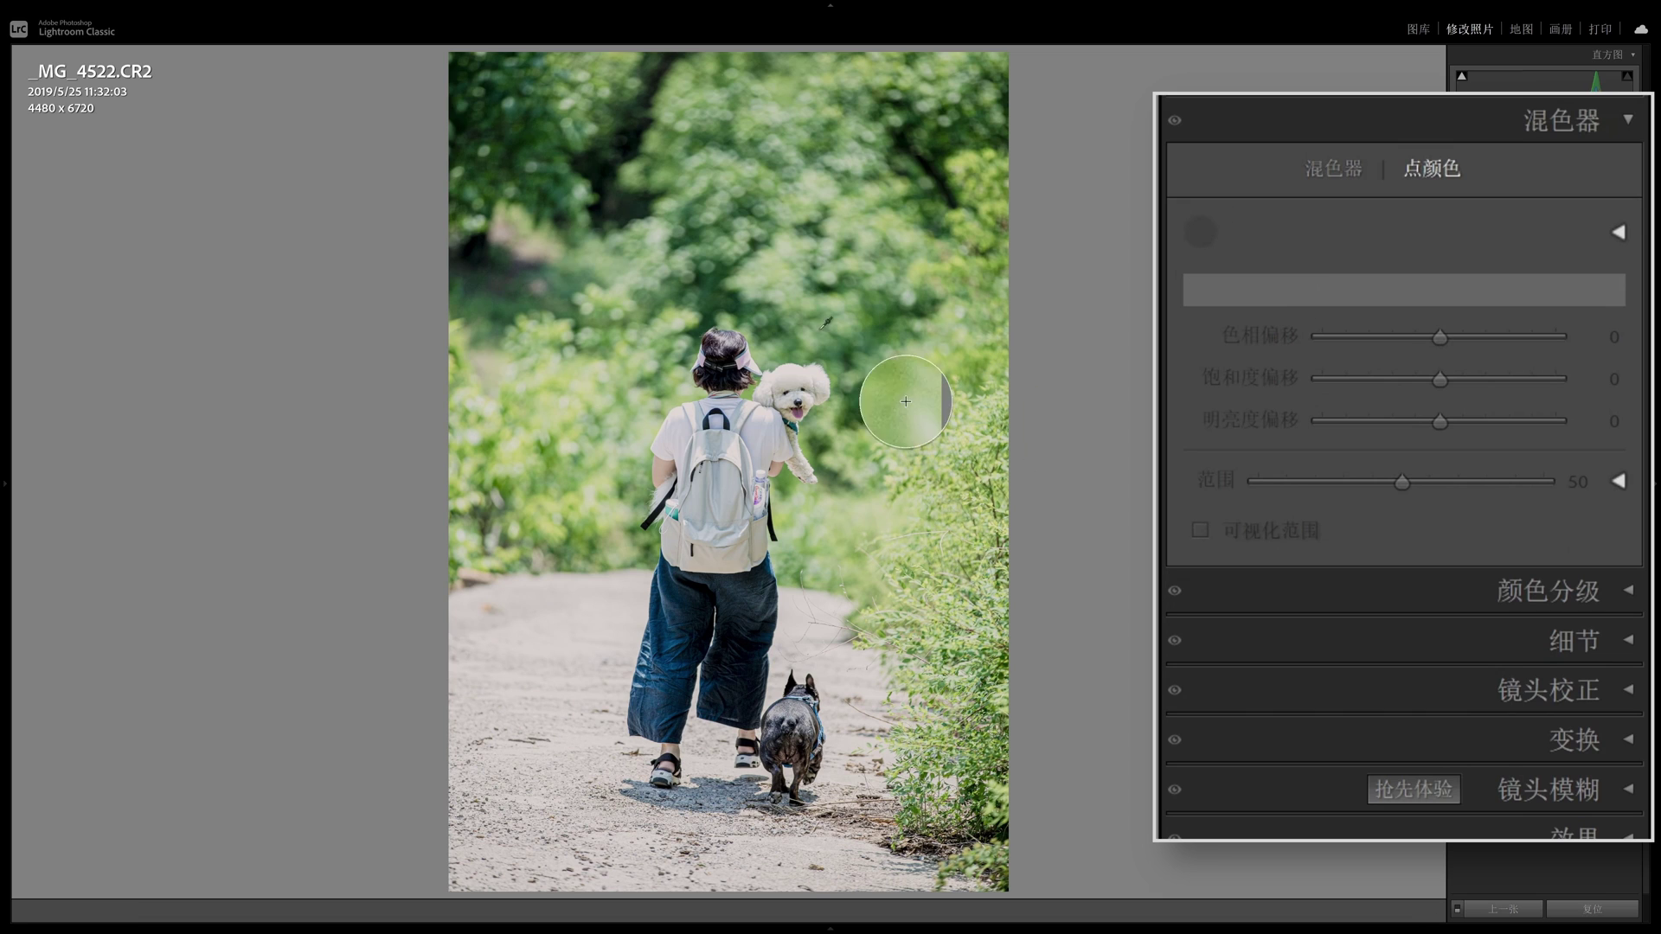
click(763, 337)
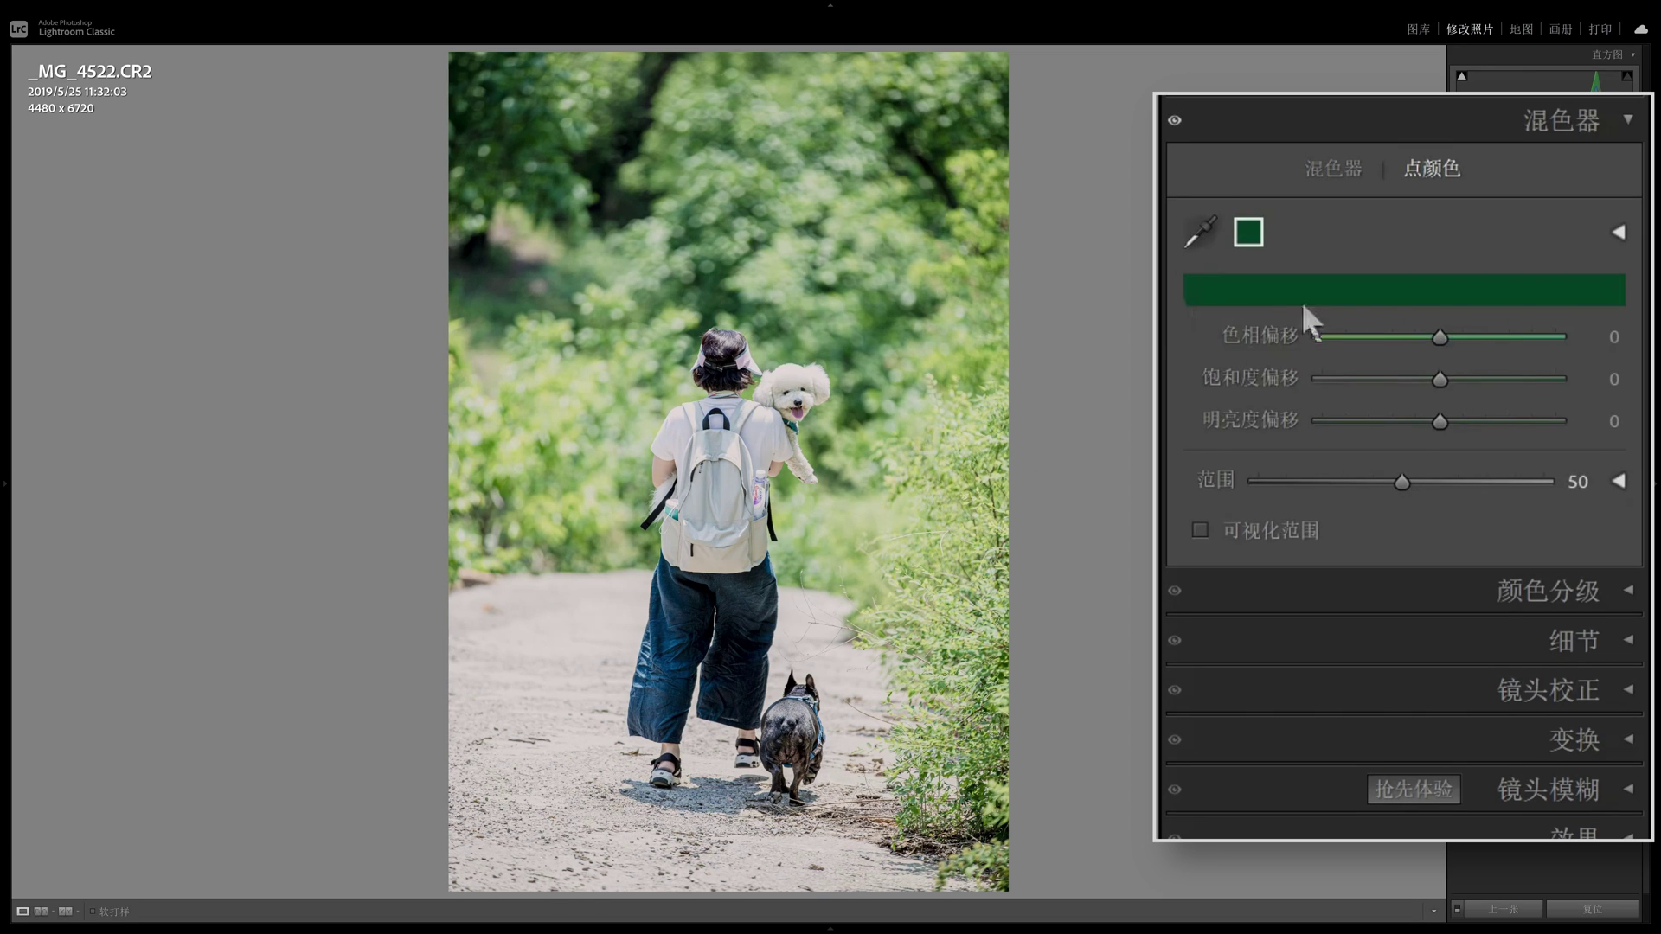
Set the green sample's hue shift to 100, saturation shift to -100 and luminance shift to 99
drag(1443, 335, 1587, 347)
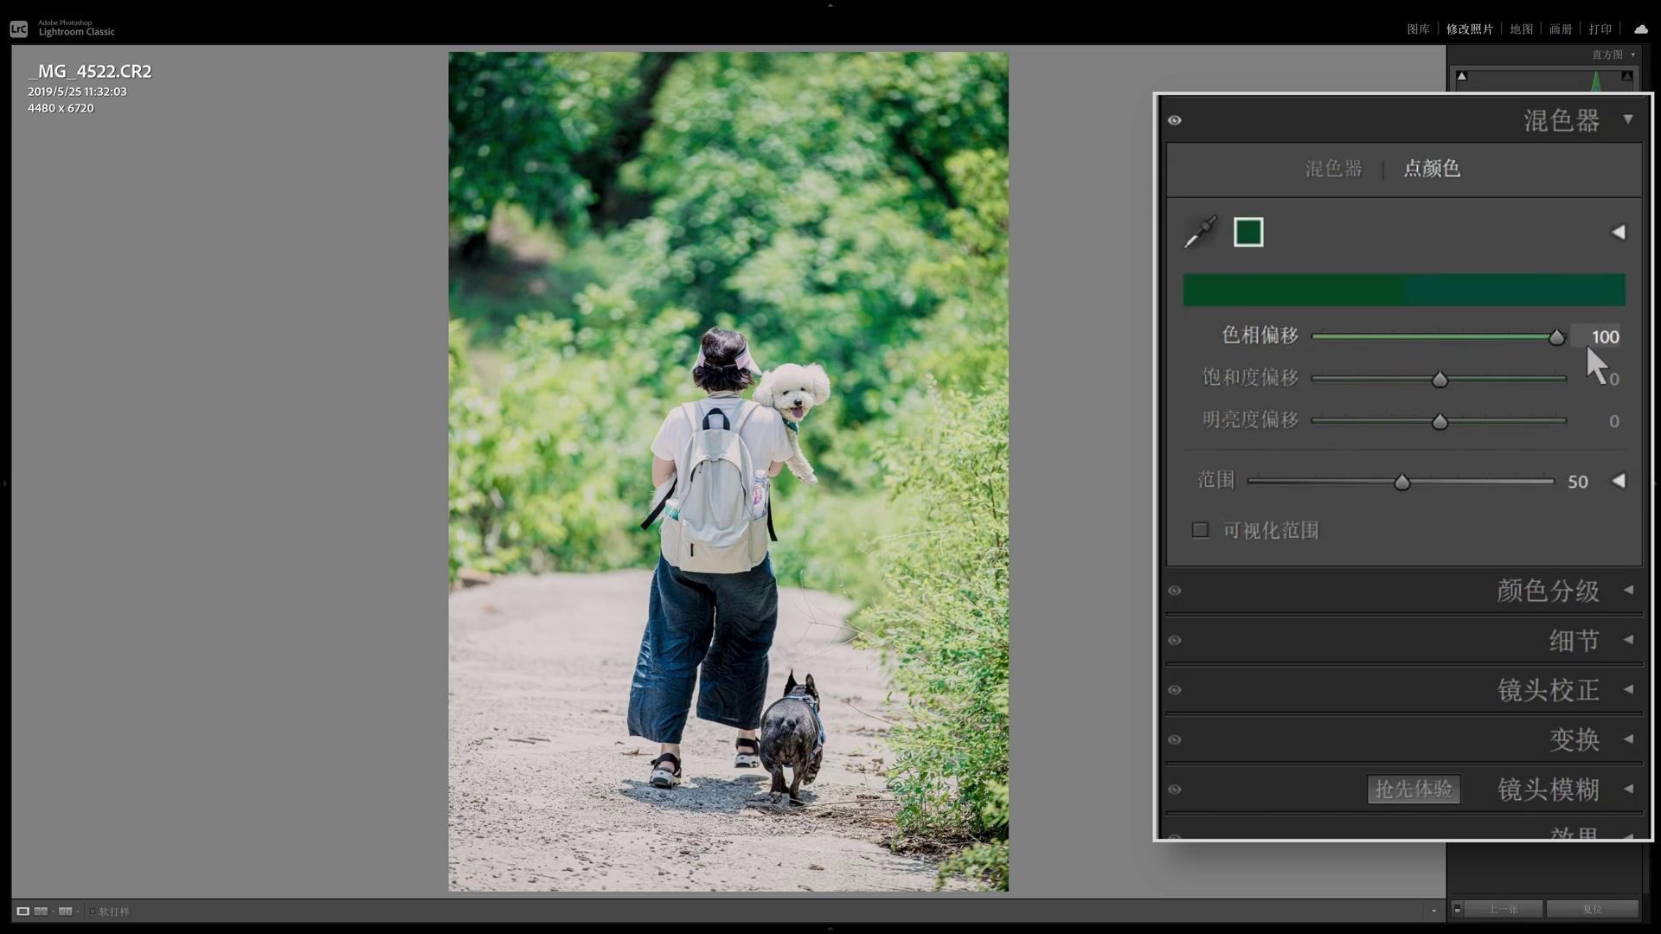
drag(1441, 386, 1311, 391)
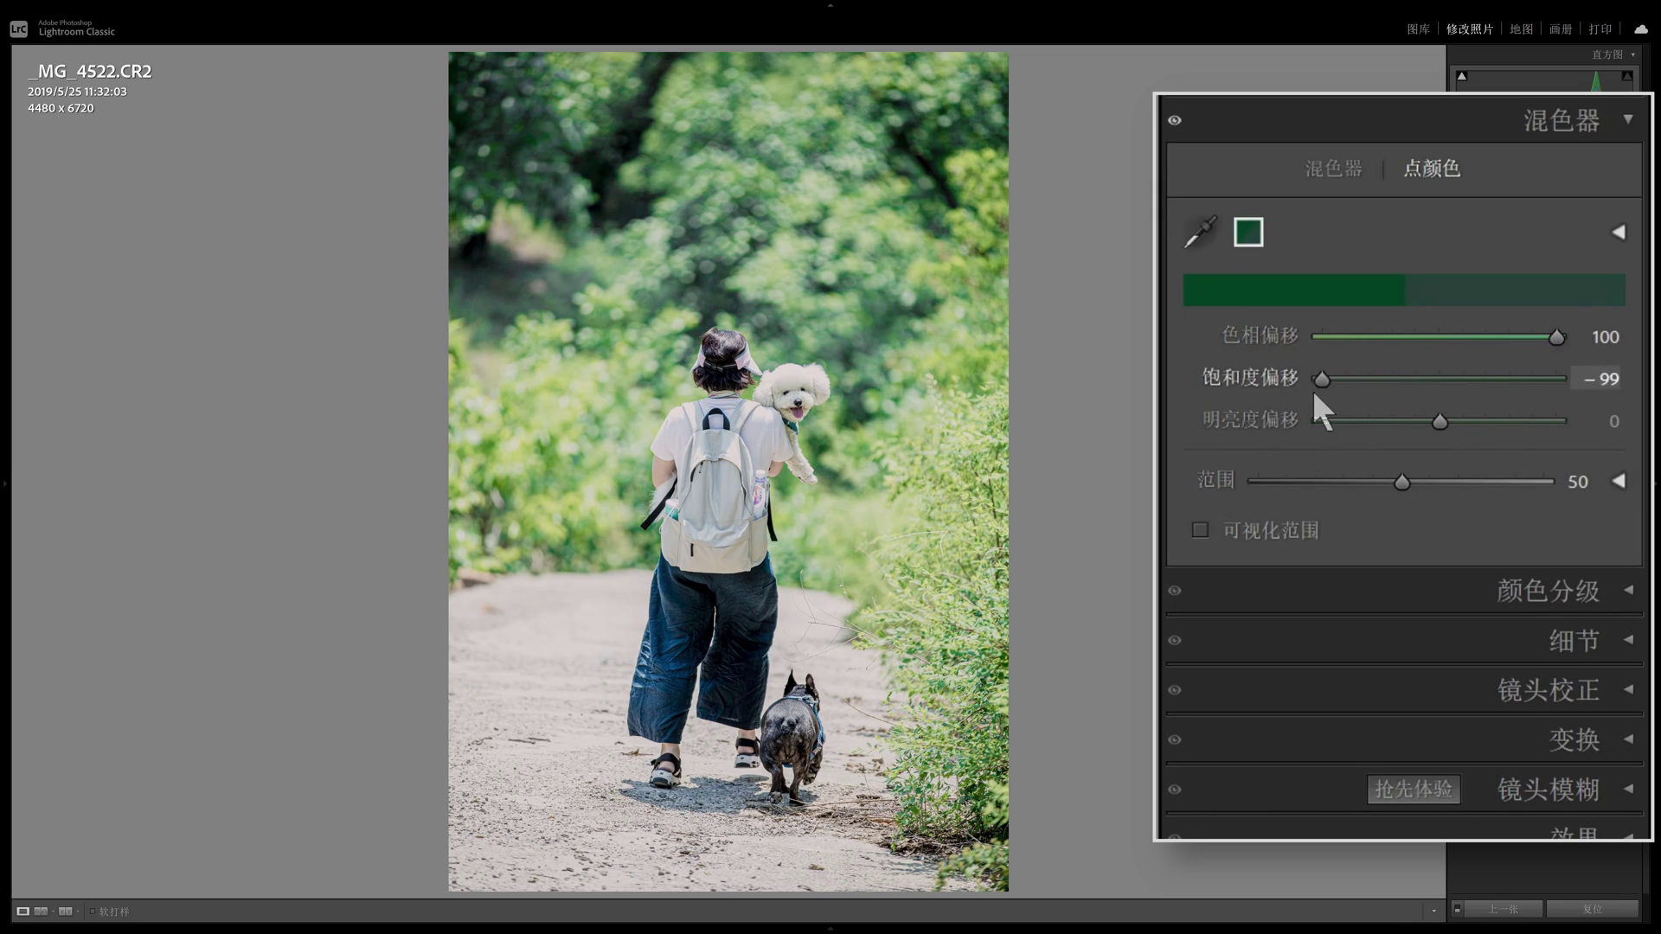
drag(1441, 422, 1600, 433)
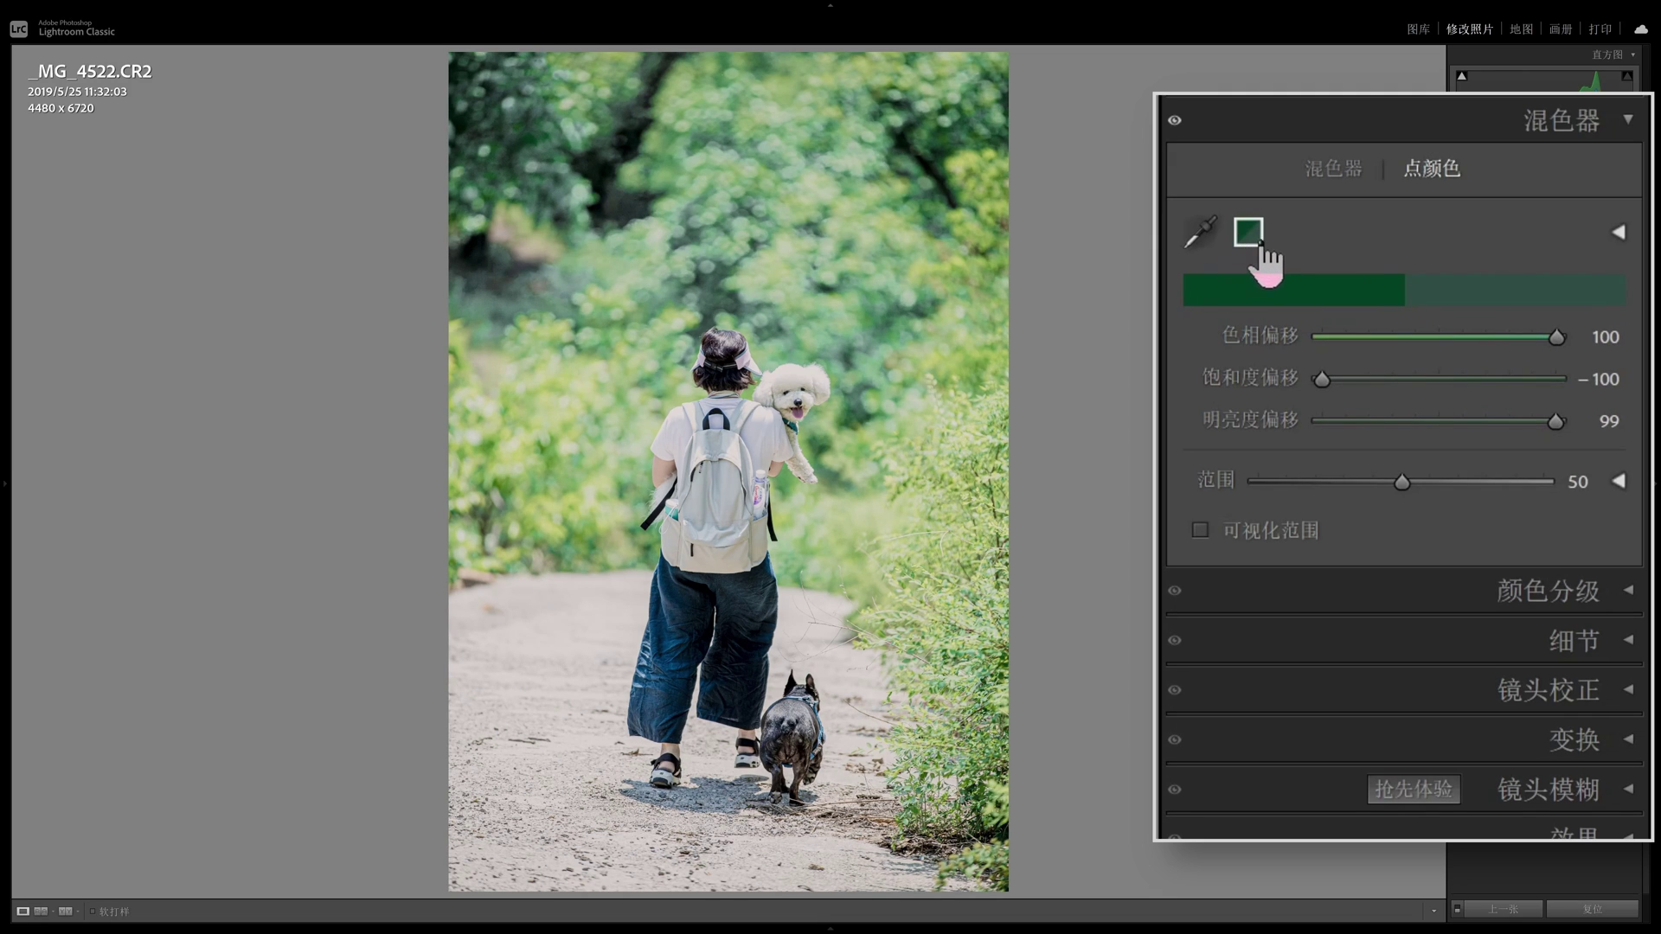
Sample the blue of the woman's trousers as a second point color and set its hue shift to 33
click(1202, 236)
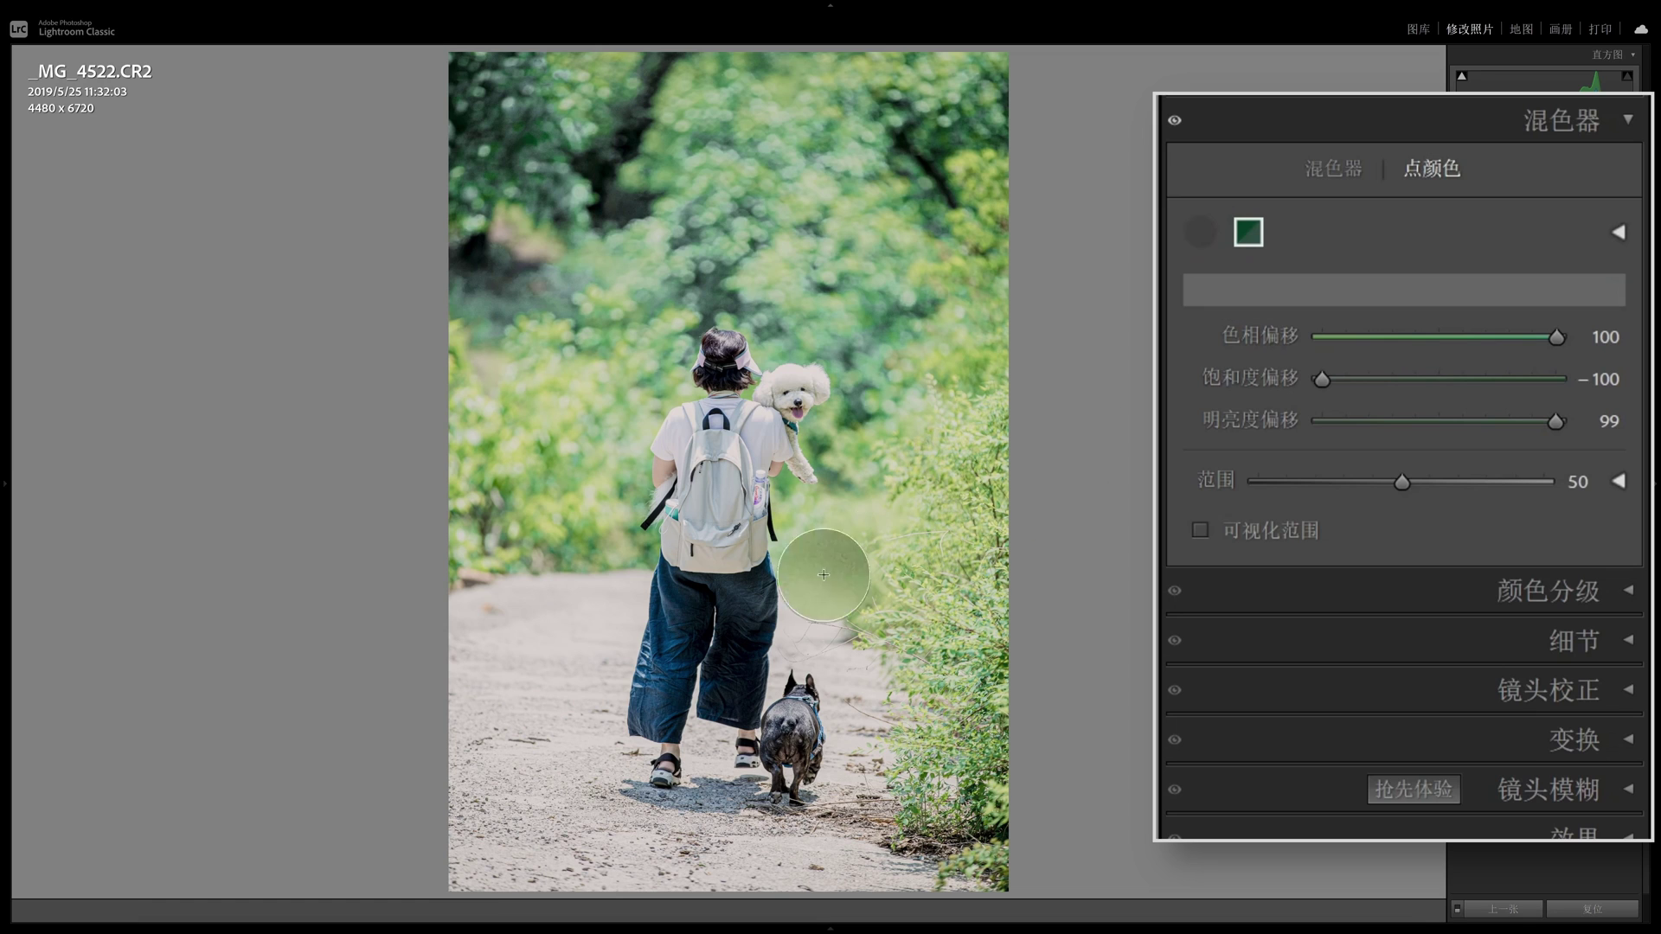
click(723, 690)
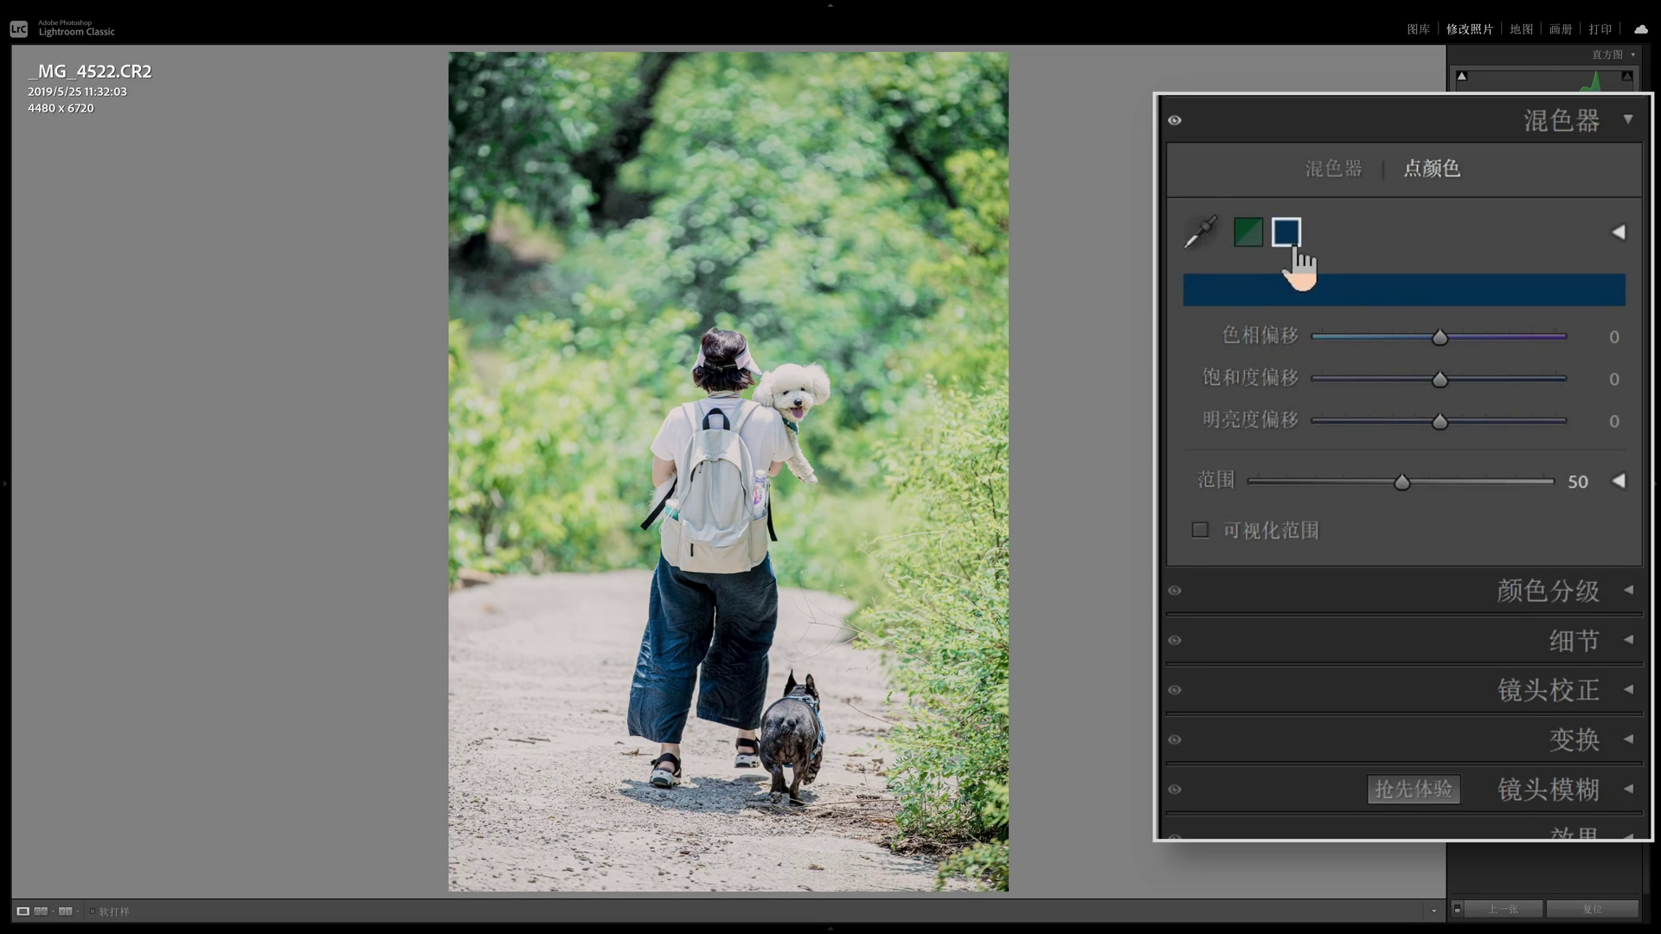
drag(1441, 339, 1477, 339)
Try to sample a low-saturation area and a very dark area of the photo, and delete the blue swatch
click(1212, 240)
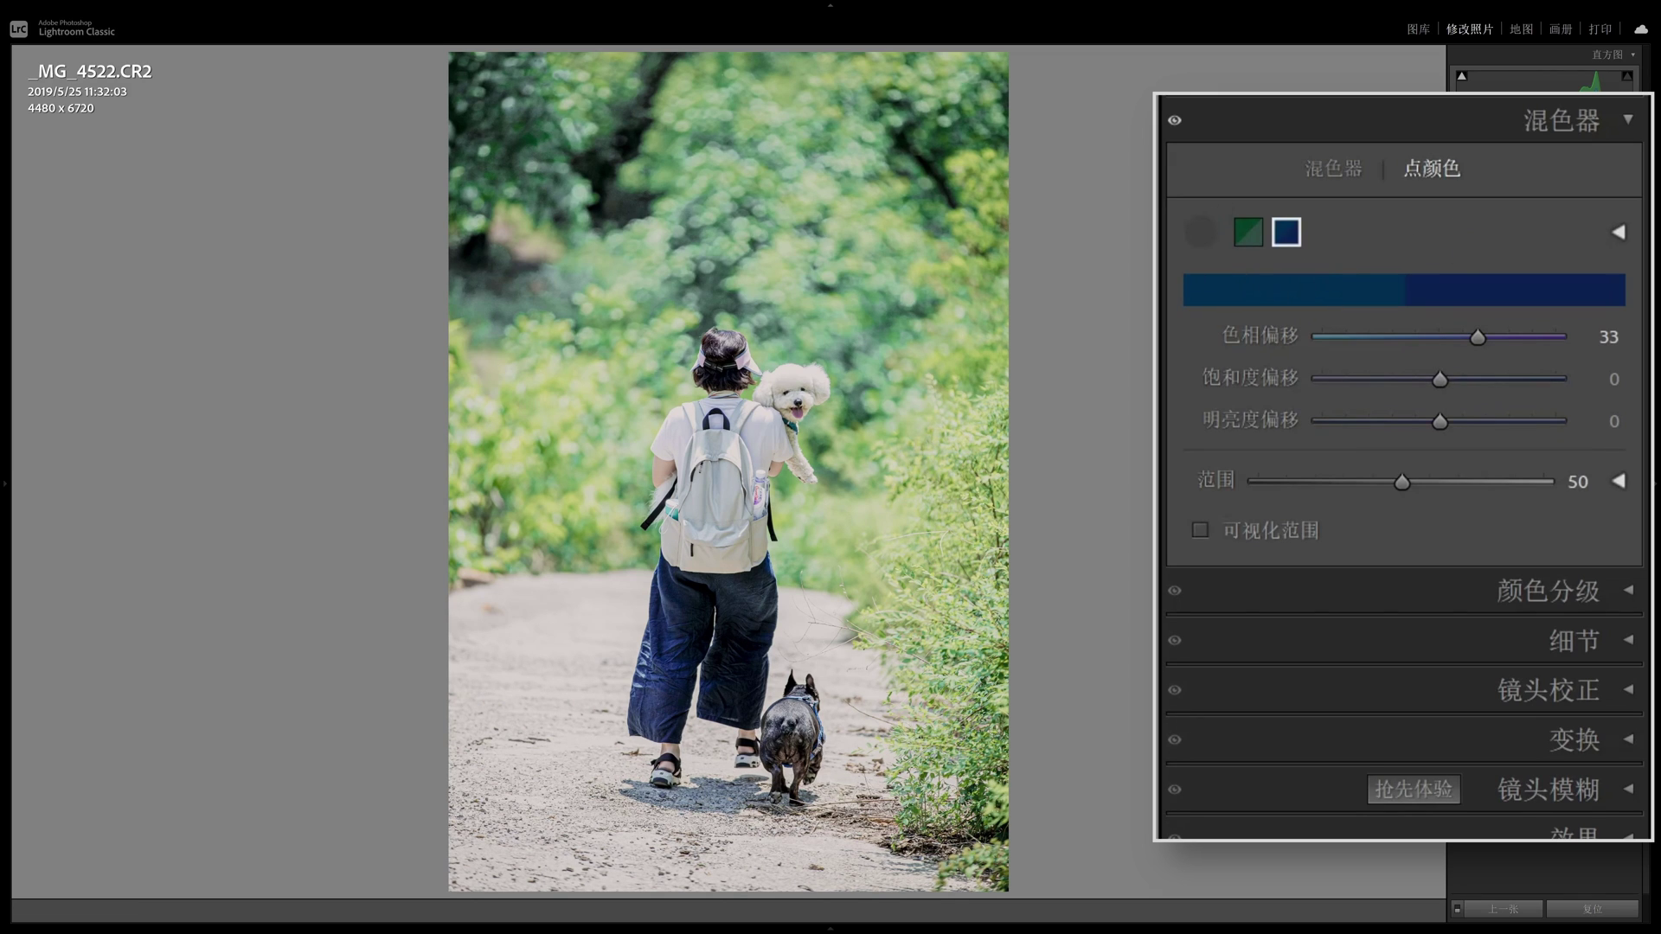
click(848, 430)
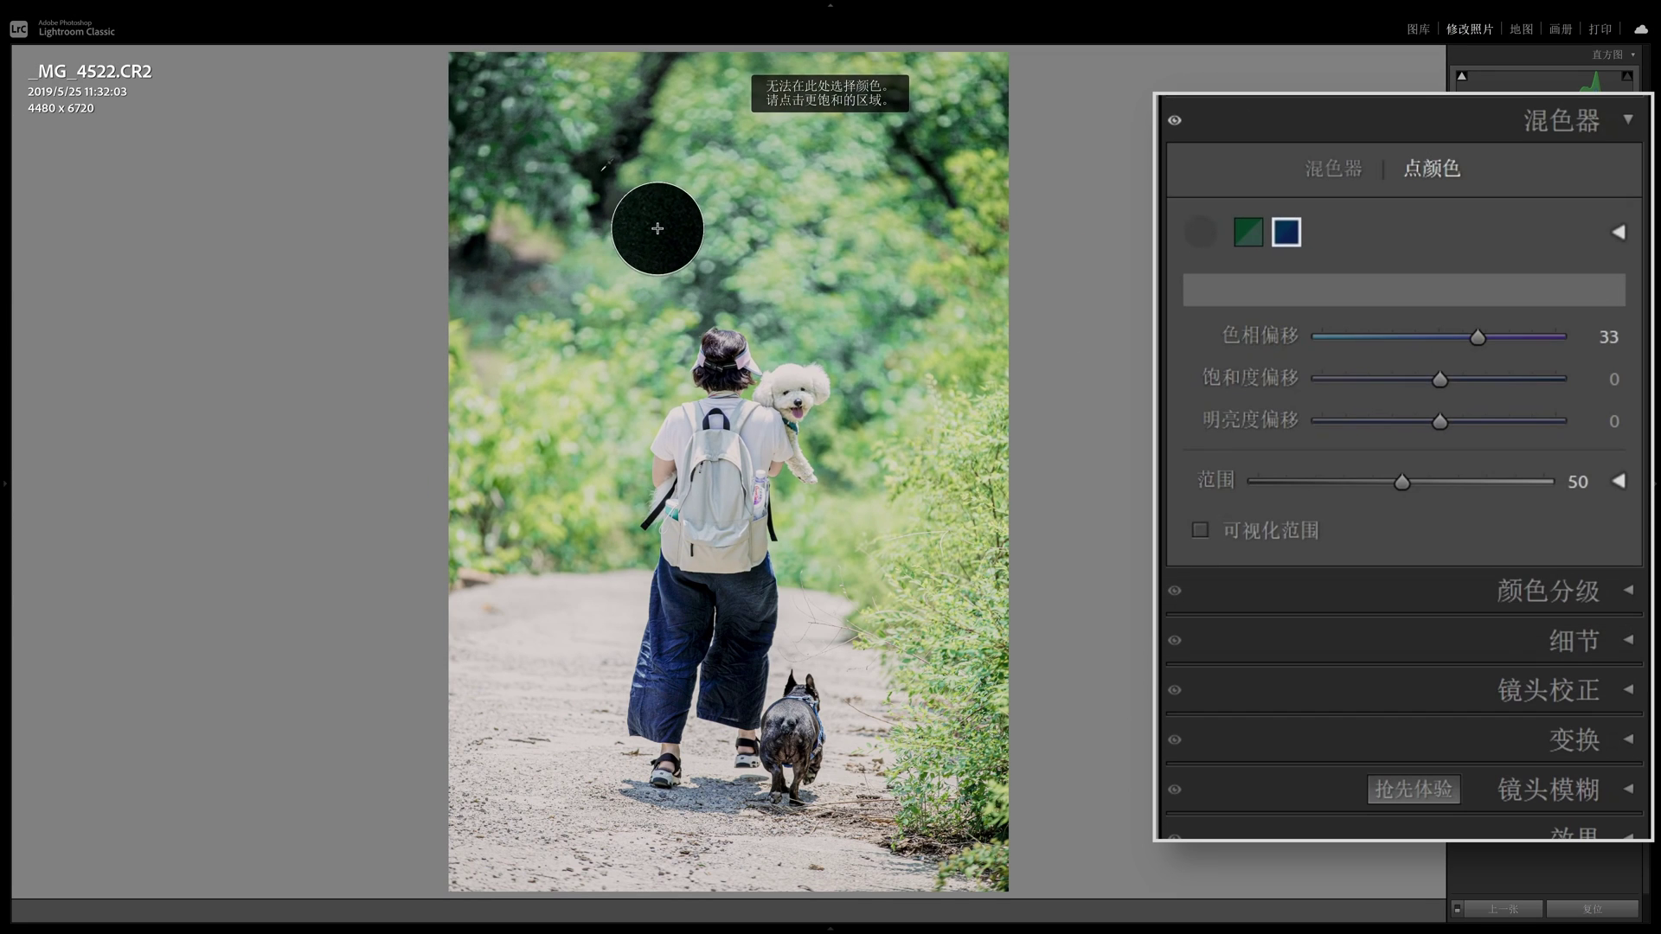
click(658, 228)
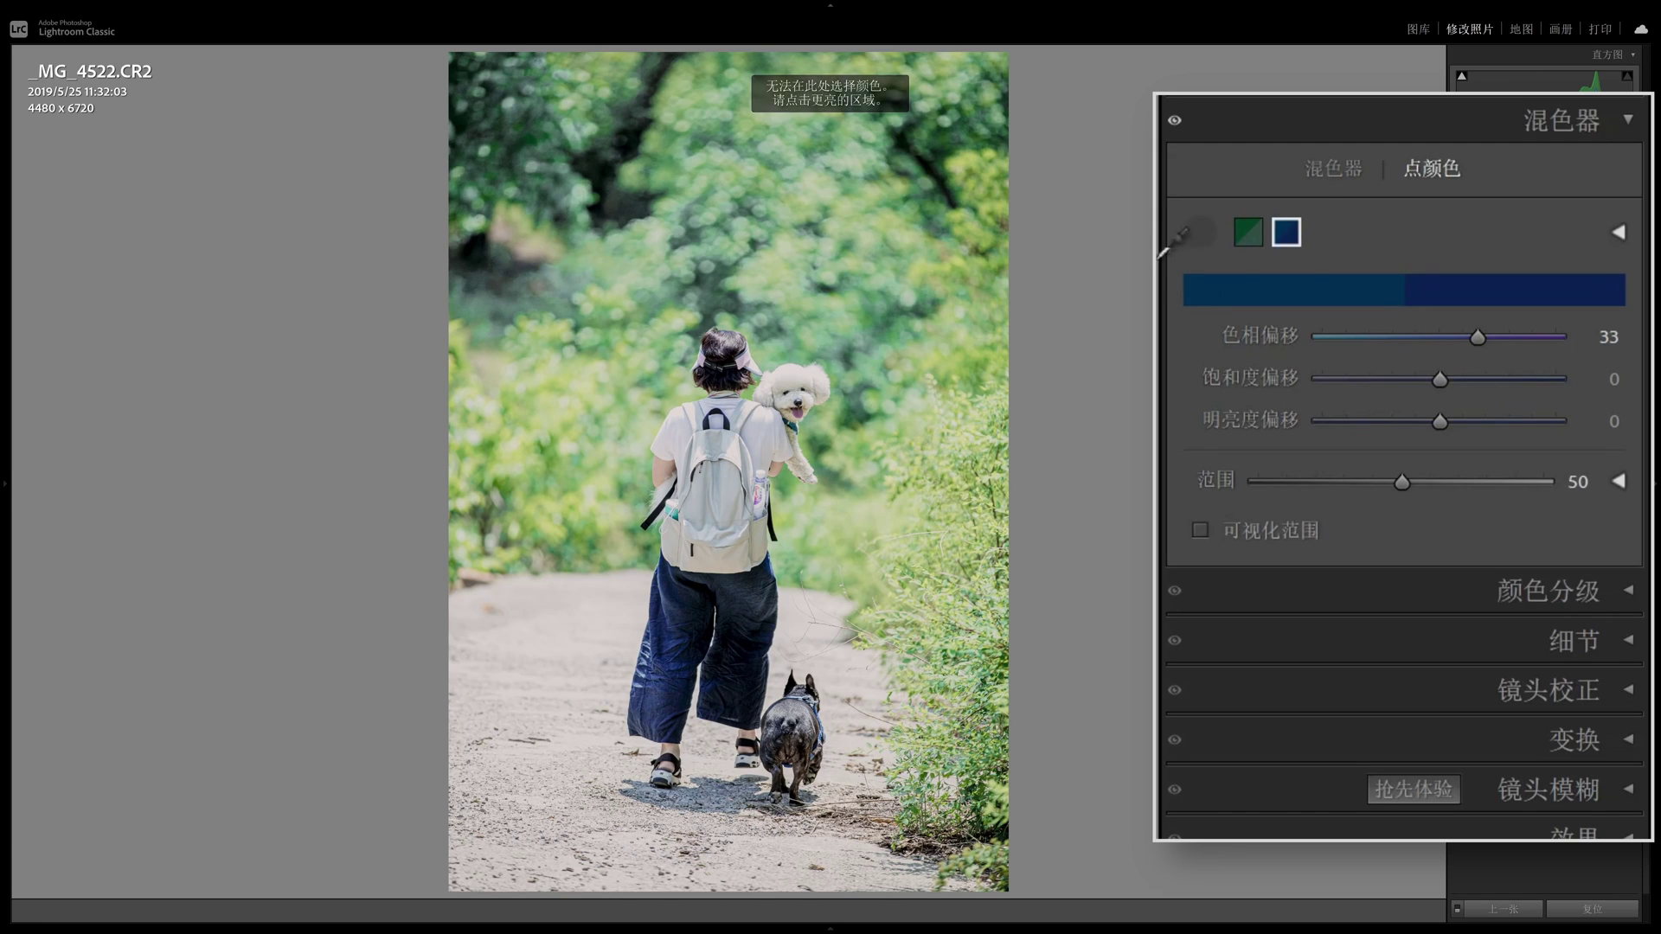
right_click(1289, 235)
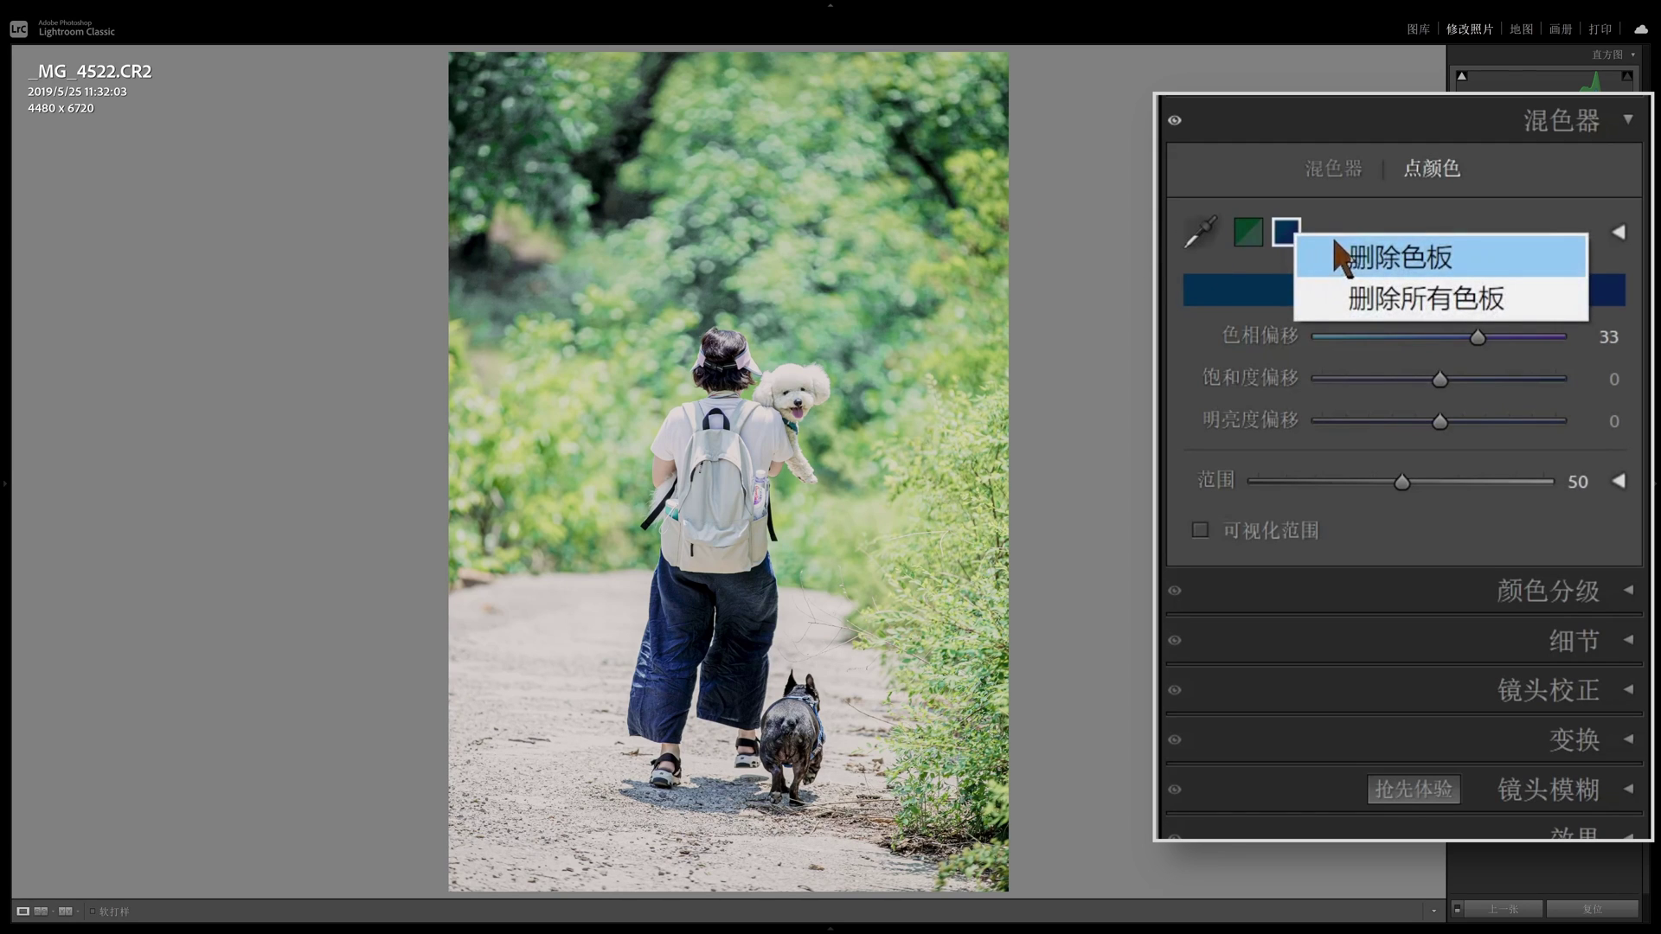
click(1386, 274)
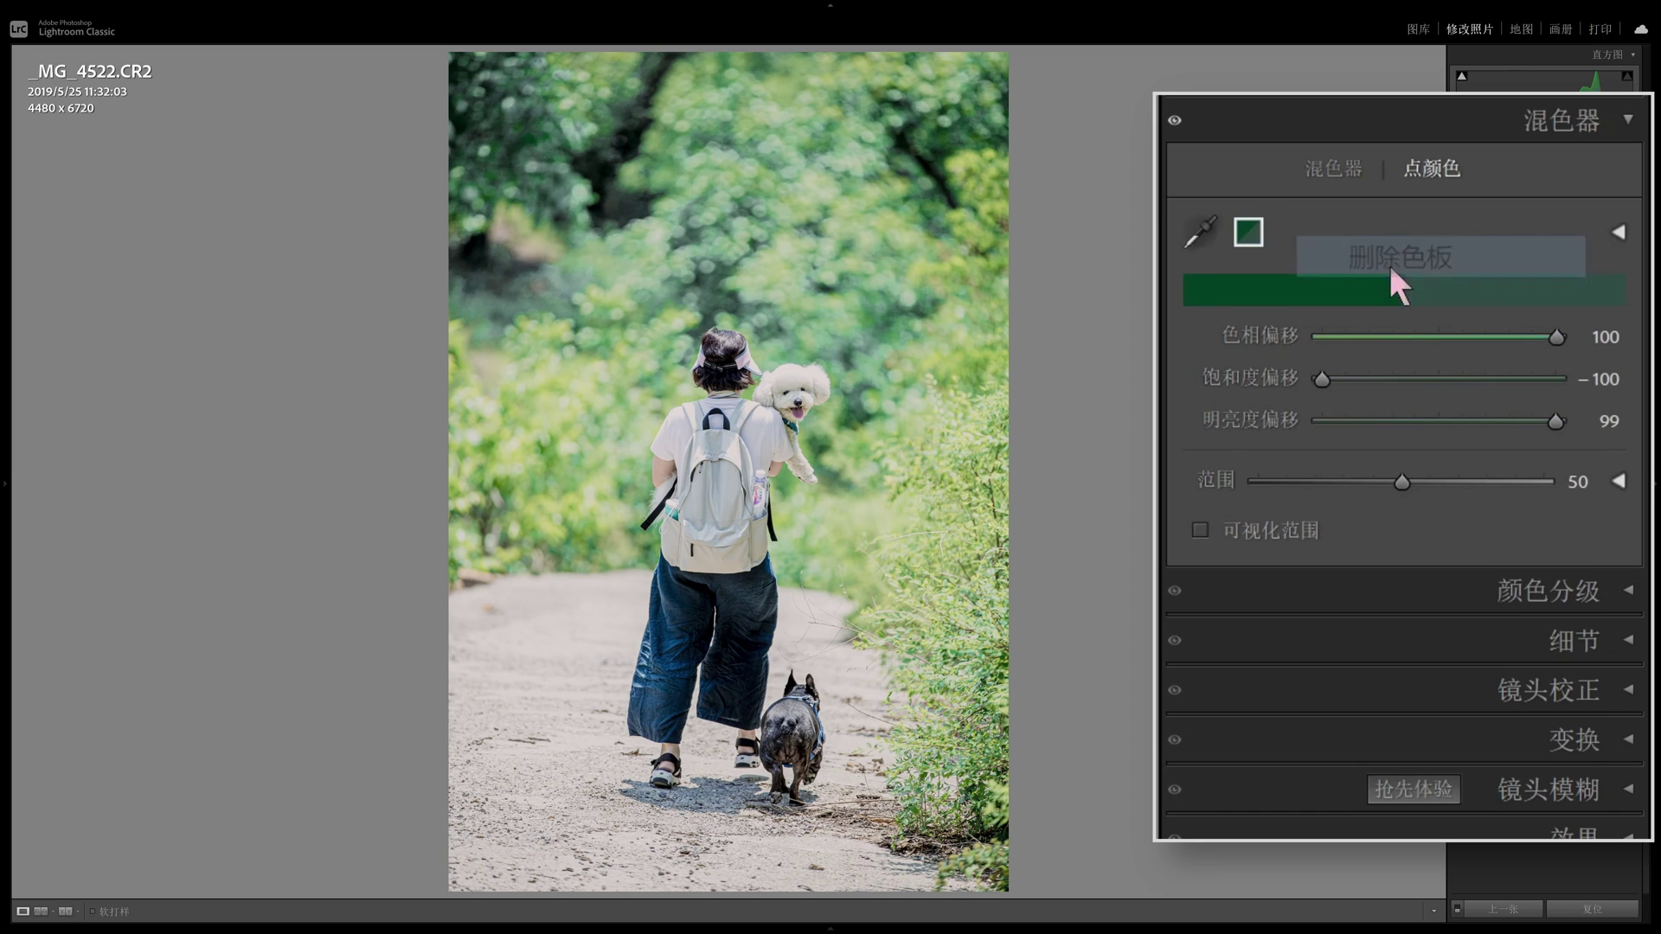
Expand the color field and use it to set the green sample's hue shift to 4, saturation to -33 and luminance to 93
click(1619, 232)
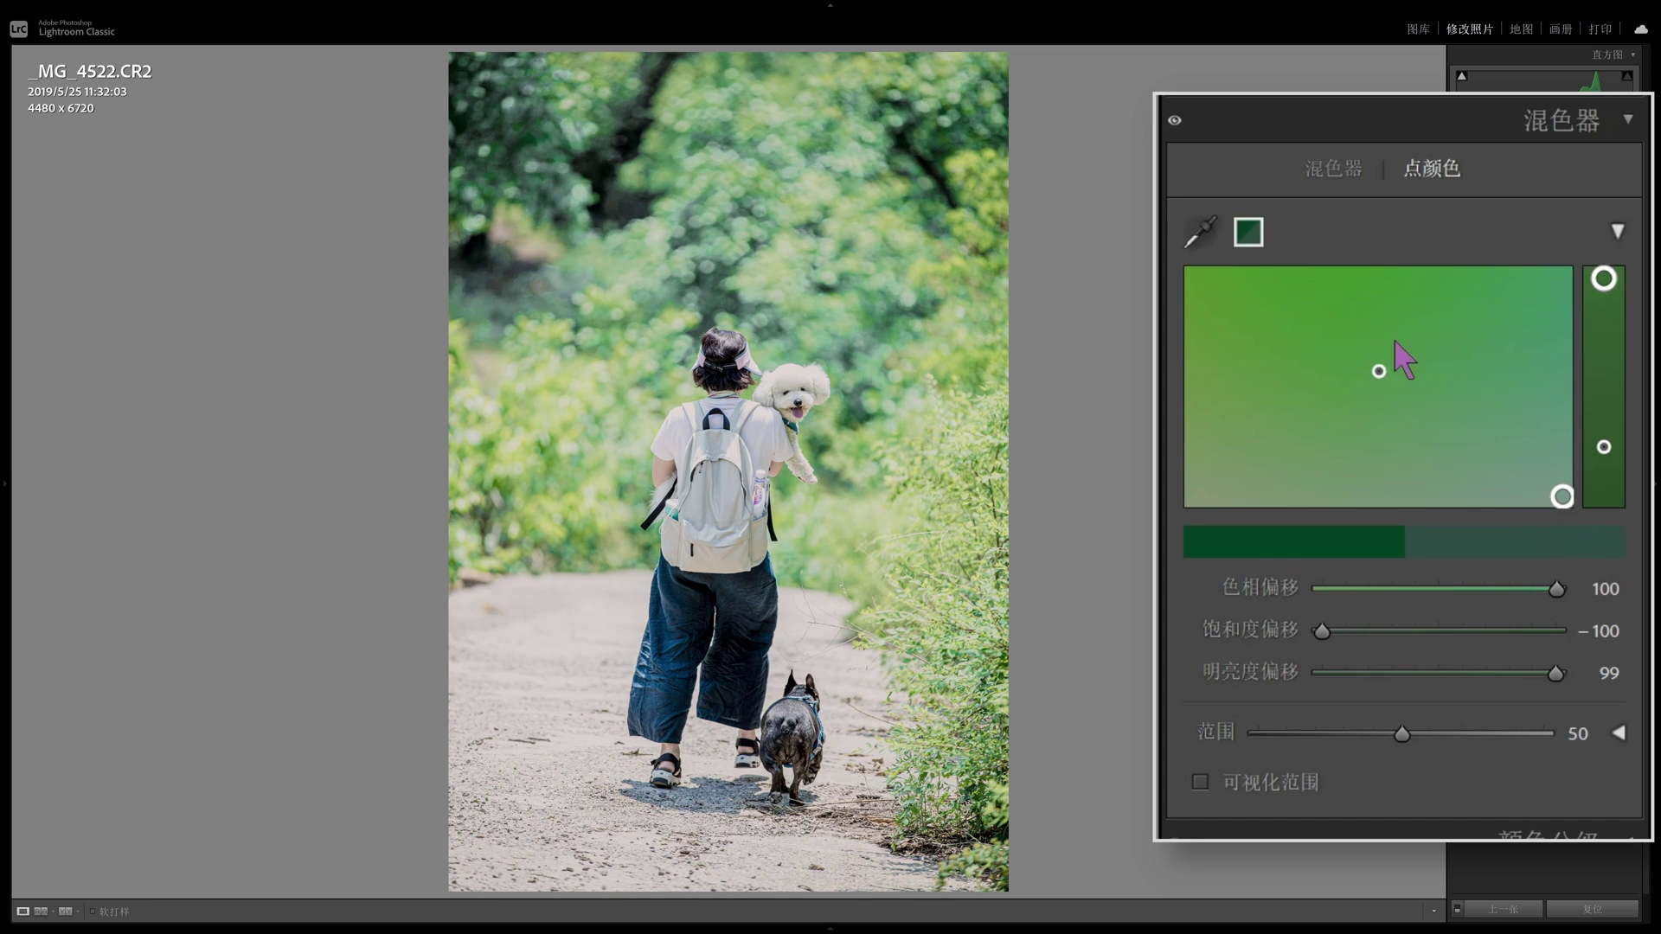
mouse_move(1563, 498)
mouse_down()
mouse_move(1495, 491)
mouse_move(1289, 390)
mouse_move(1530, 385)
mouse_move(1260, 380)
mouse_move(1433, 385)
mouse_move(1379, 317)
mouse_move(1378, 476)
mouse_move(1387, 301)
mouse_move(1379, 478)
mouse_move(1383, 311)
mouse_move(1390, 413)
mouse_up()
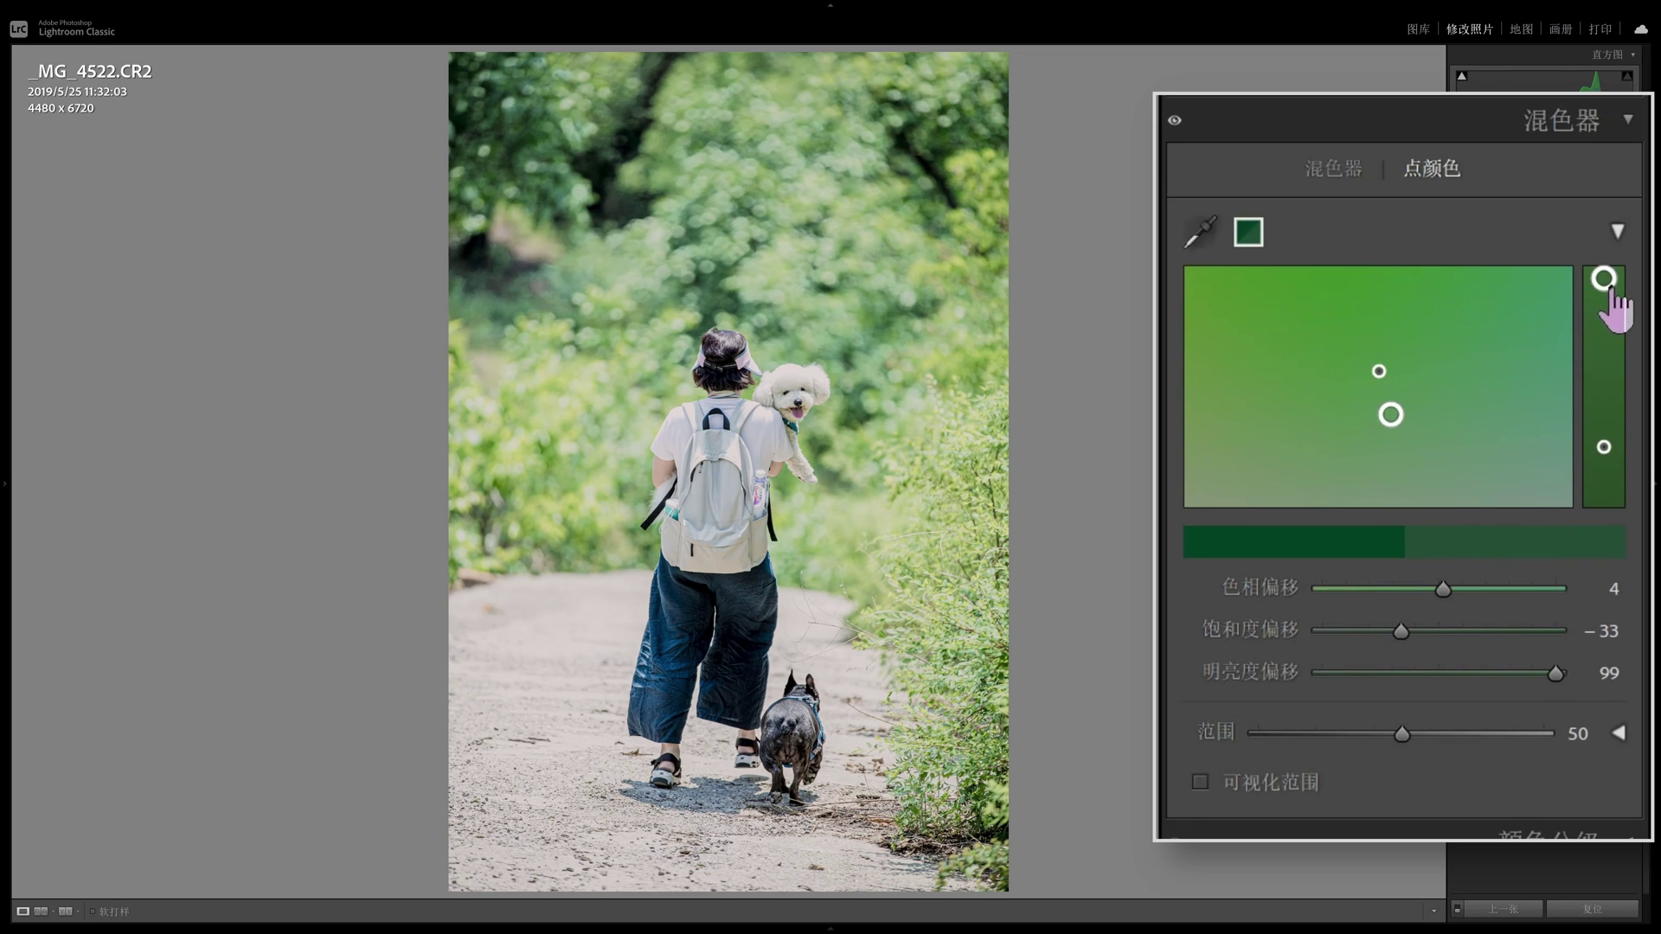
mouse_move(1607, 292)
mouse_down()
mouse_move(1616, 446)
mouse_move(1611, 318)
mouse_up()
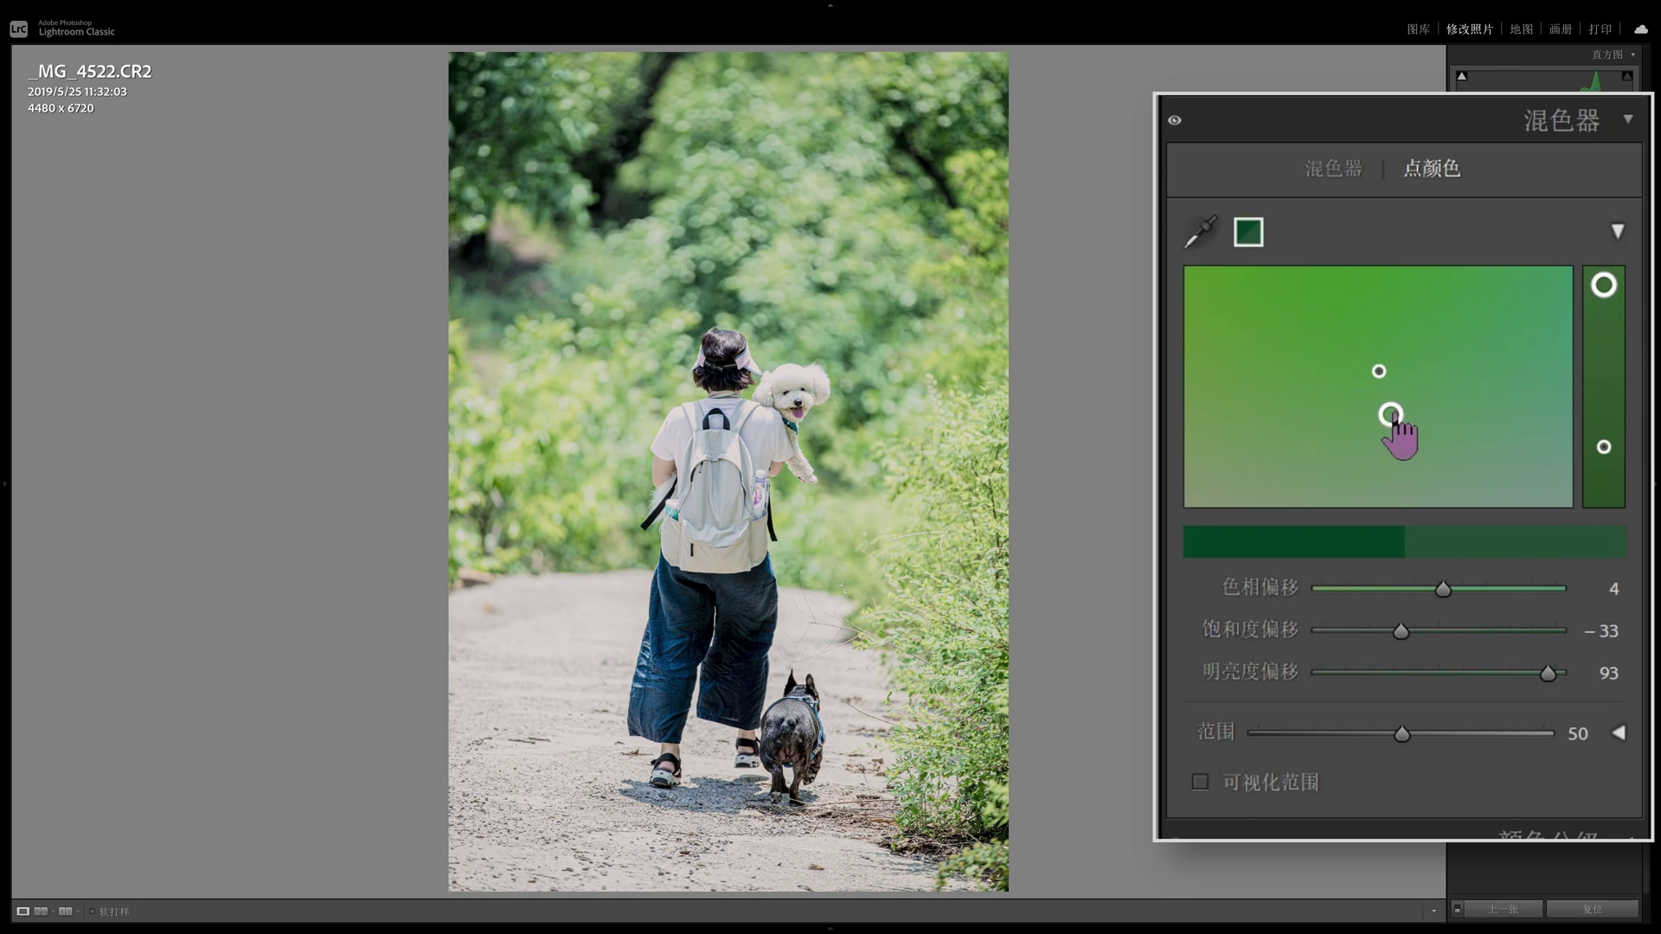
Vary the green sample in the color field to hue -7, saturation -42 and luminance 54, and reset all three shifts
mouse_move(1390, 414)
mouse_down()
mouse_move(1375, 365)
mouse_move(1336, 377)
mouse_move(1430, 381)
mouse_move(1414, 401)
mouse_move(1271, 410)
mouse_move(1430, 410)
mouse_move(1334, 431)
mouse_move(1411, 431)
mouse_move(1349, 365)
mouse_move(1349, 384)
mouse_move(1382, 417)
mouse_move(1392, 355)
mouse_move(1399, 414)
mouse_move(1401, 322)
mouse_move(1407, 466)
mouse_up()
mouse_move(1602, 360)
mouse_down()
mouse_move(1613, 493)
mouse_move(1632, 340)
mouse_move(1635, 453)
mouse_move(1639, 372)
mouse_move(1601, 363)
mouse_up()
drag(1605, 368, 1601, 467)
drag(1346, 429, 1383, 450)
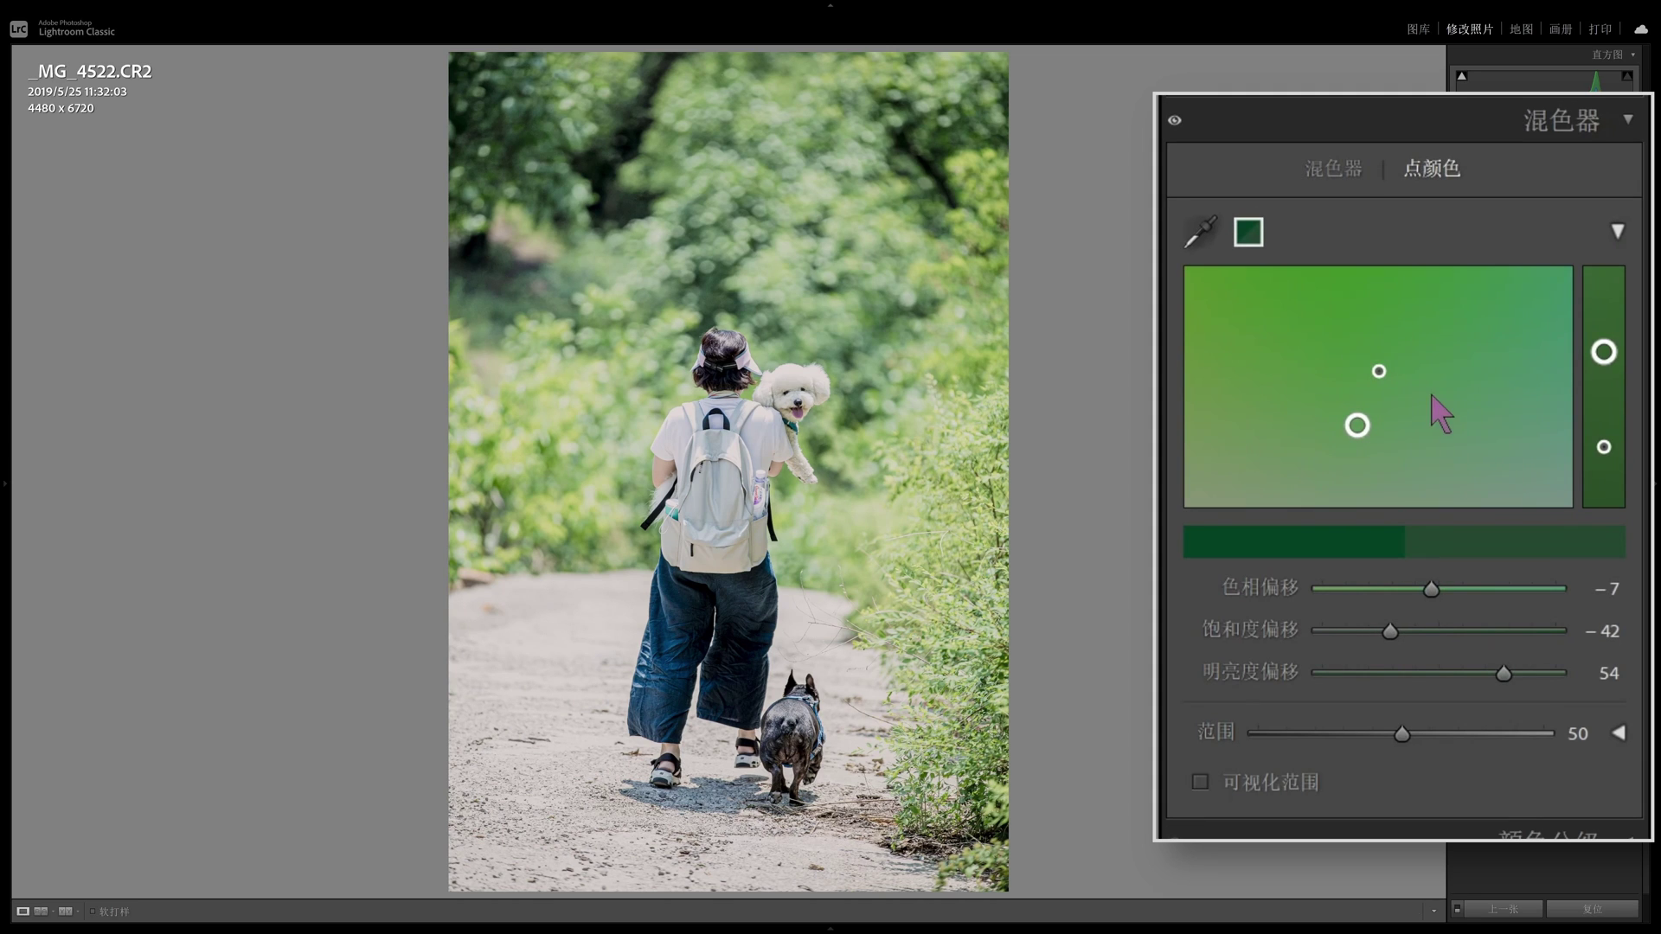
double_click(1465, 341)
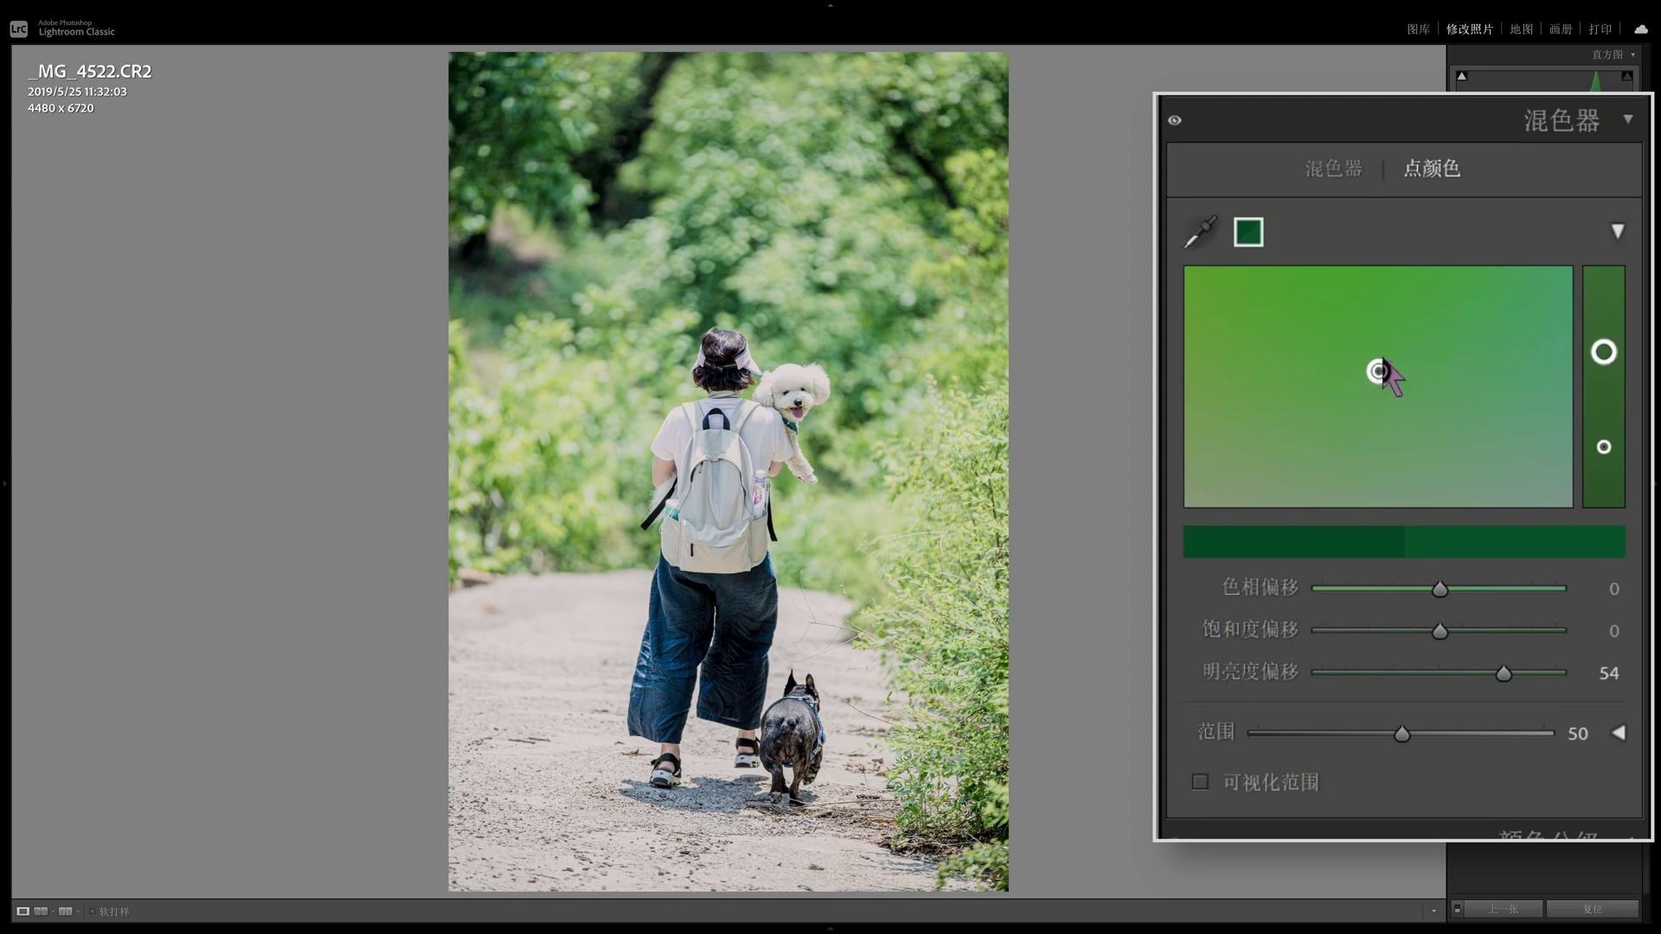
double_click(1598, 405)
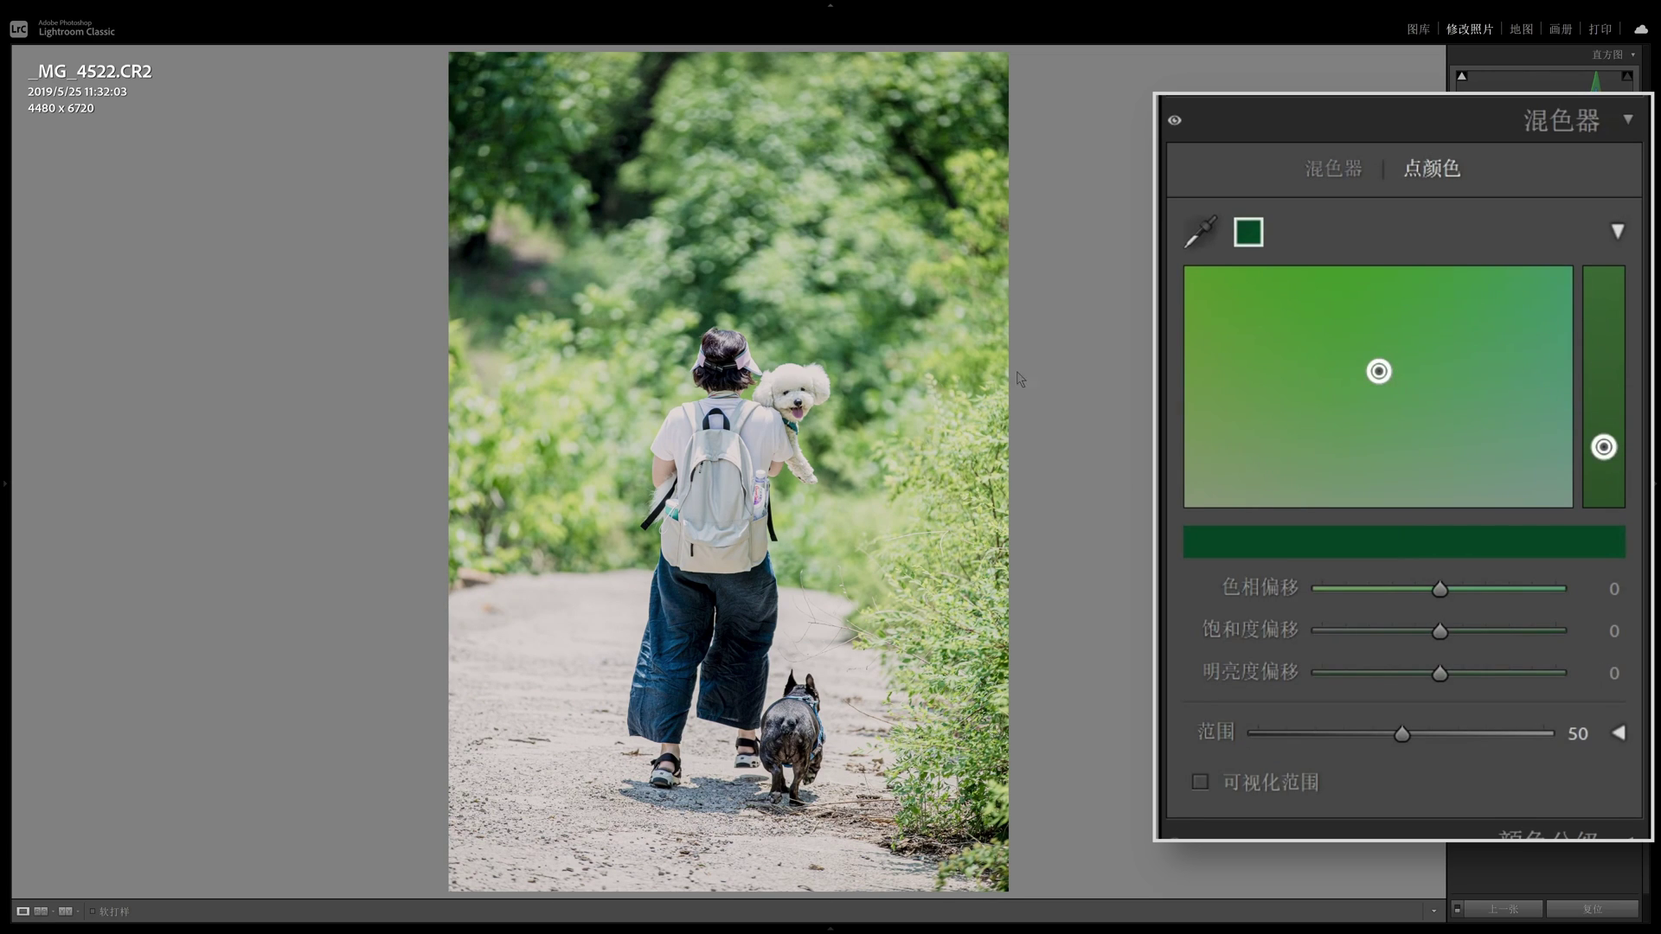
Use the Mixer's targeted hue adjustment on the background foliage, reaching Green +13 and Aqua -5
click(1200, 232)
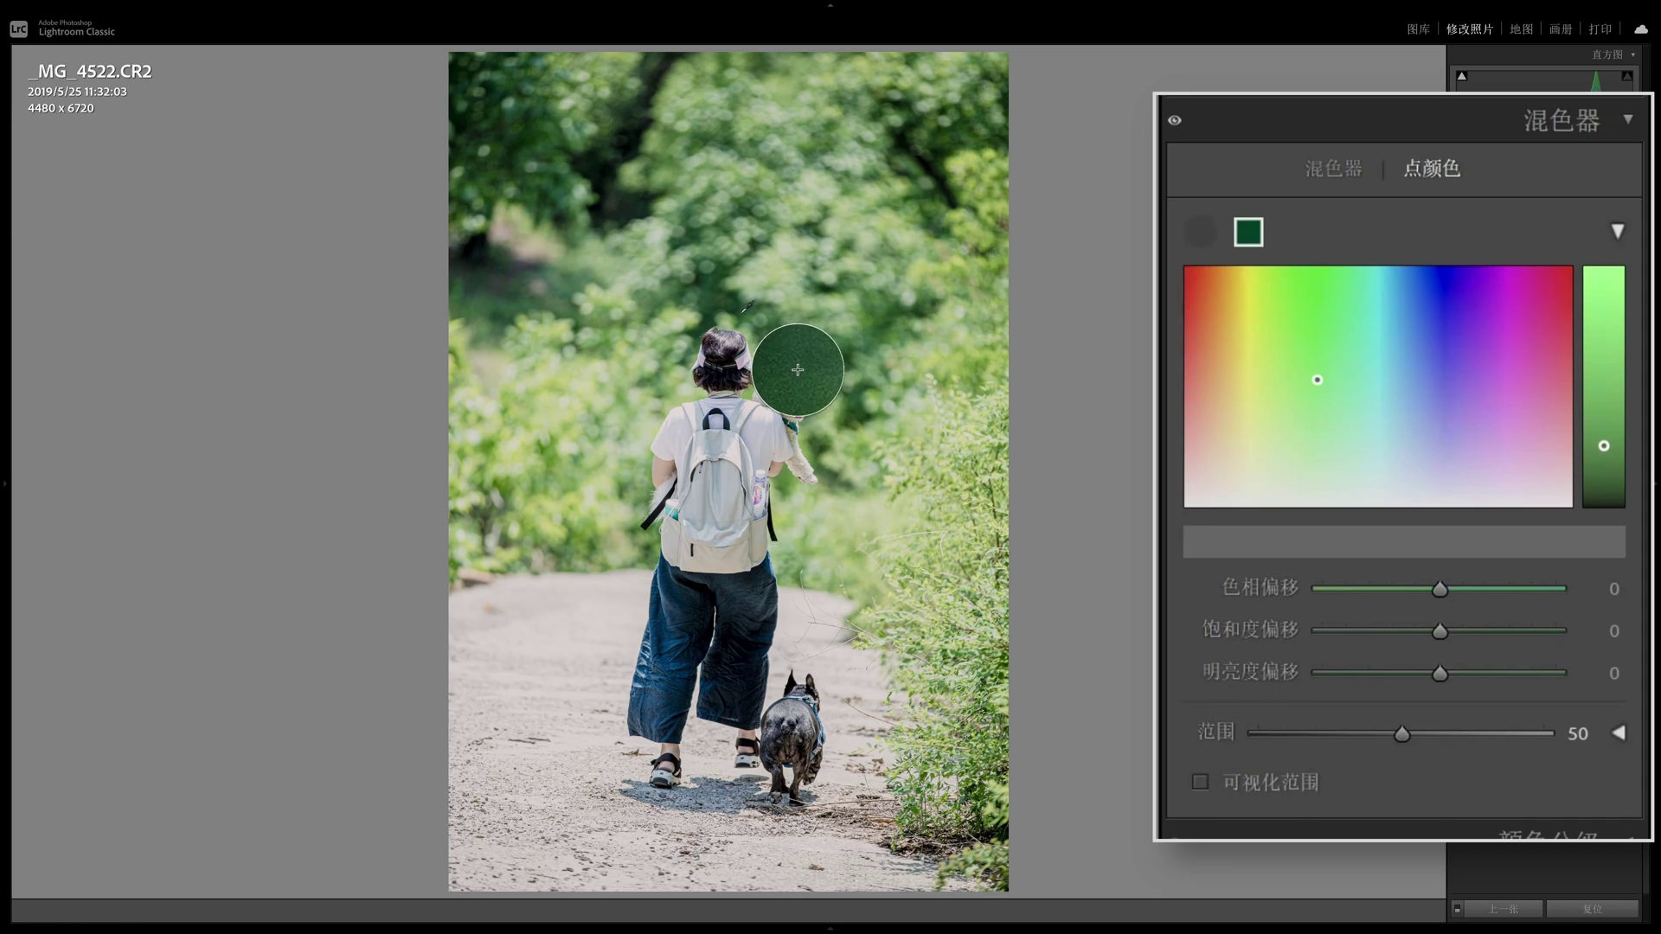
click(1334, 170)
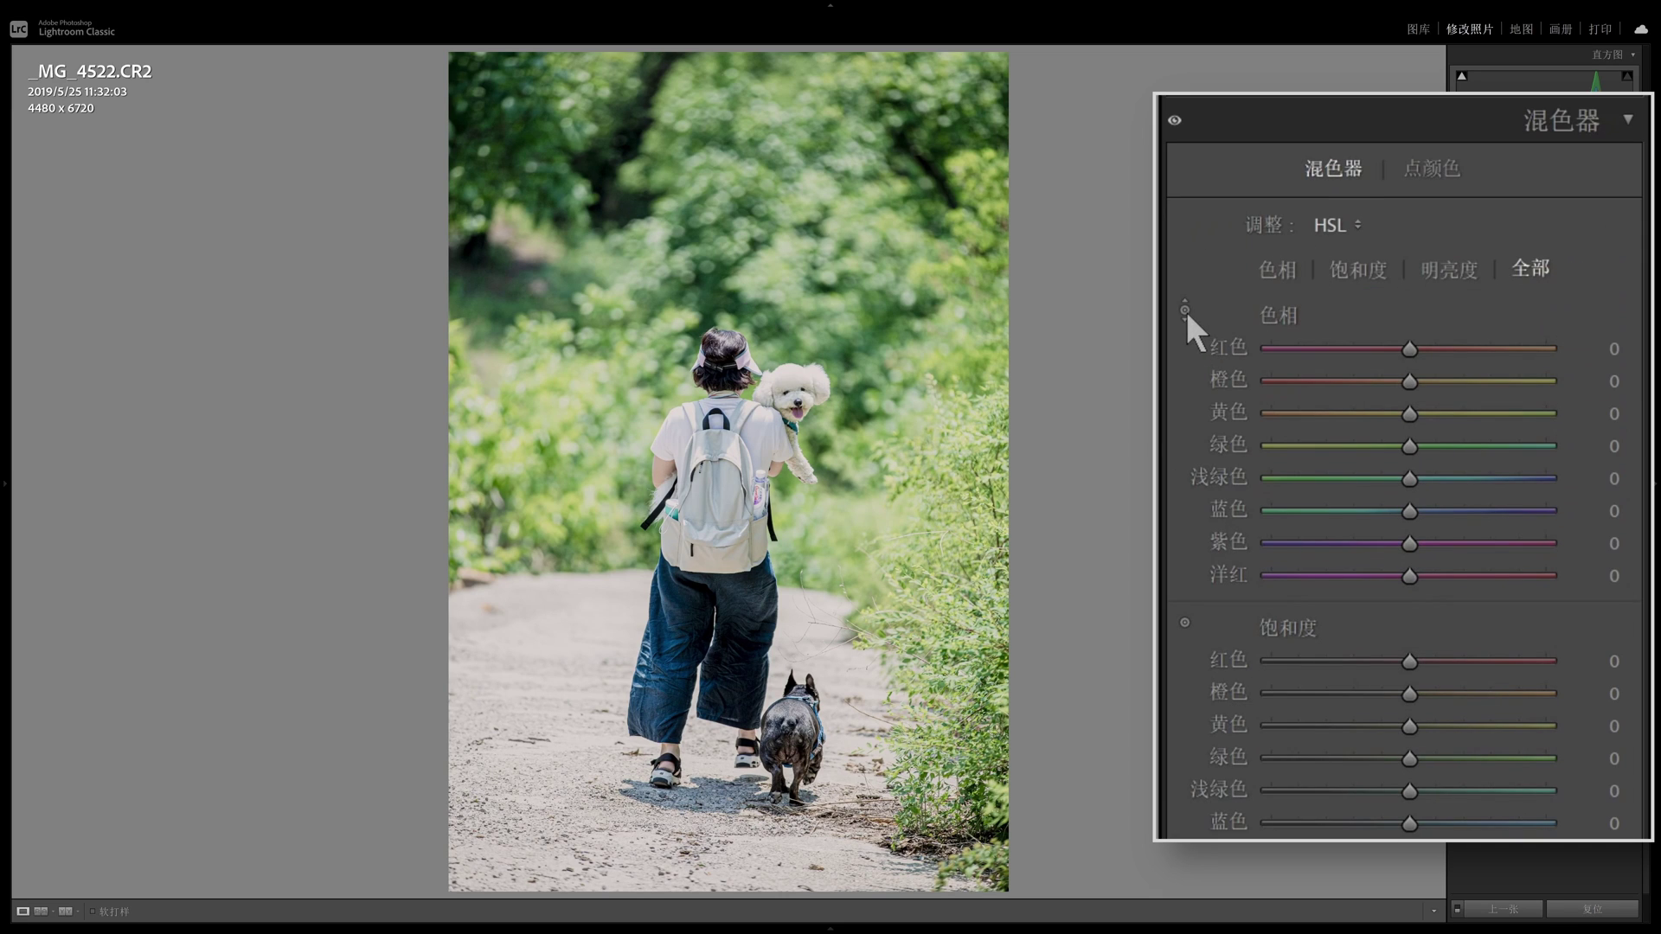
click(1185, 311)
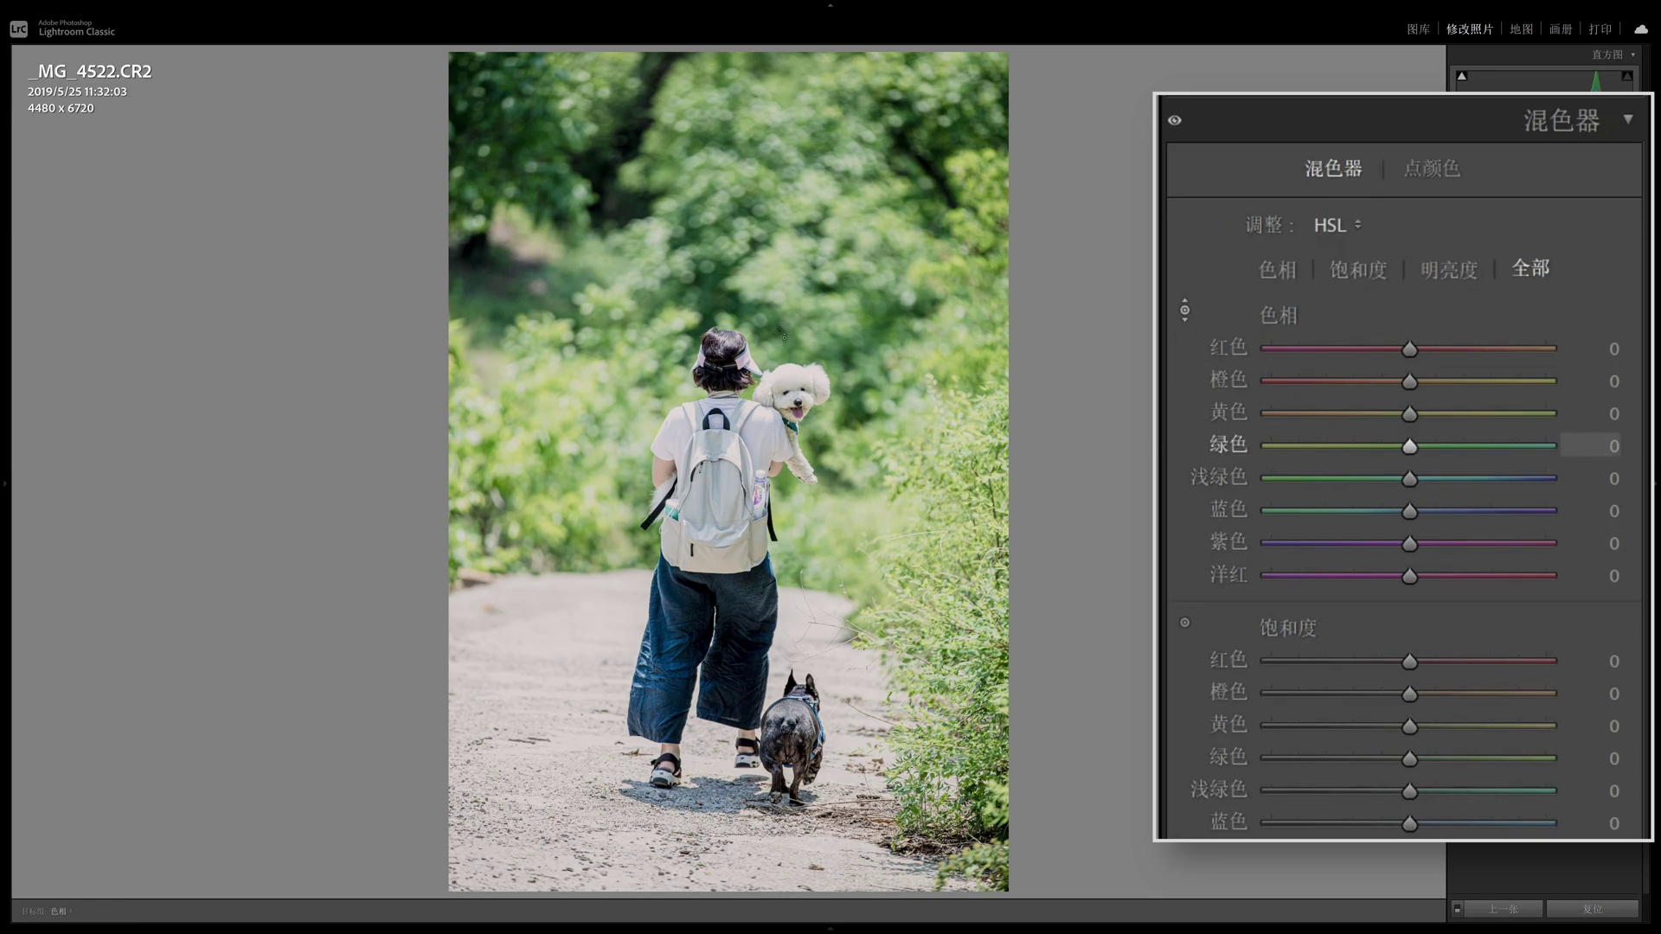
mouse_move(779, 259)
mouse_down()
mouse_move(778, 221)
mouse_move(779, 345)
mouse_move(794, 210)
mouse_move(794, 252)
mouse_up()
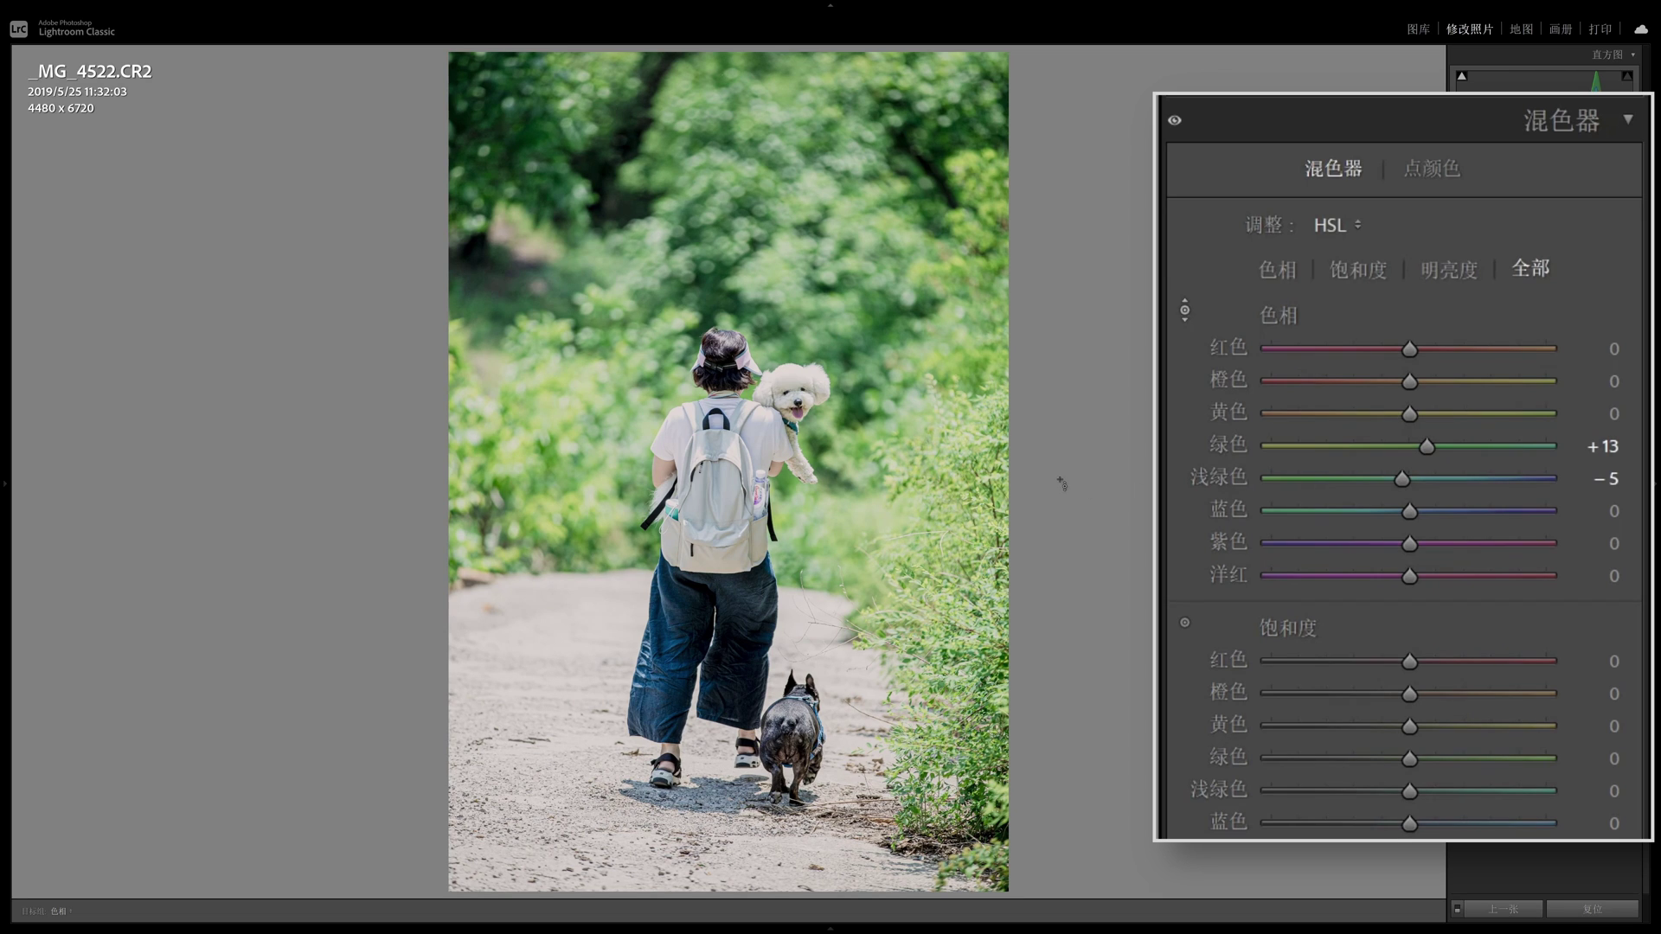
Return to Point Color and set the green sample's hue shift to 100 and its range to 59
click(1432, 168)
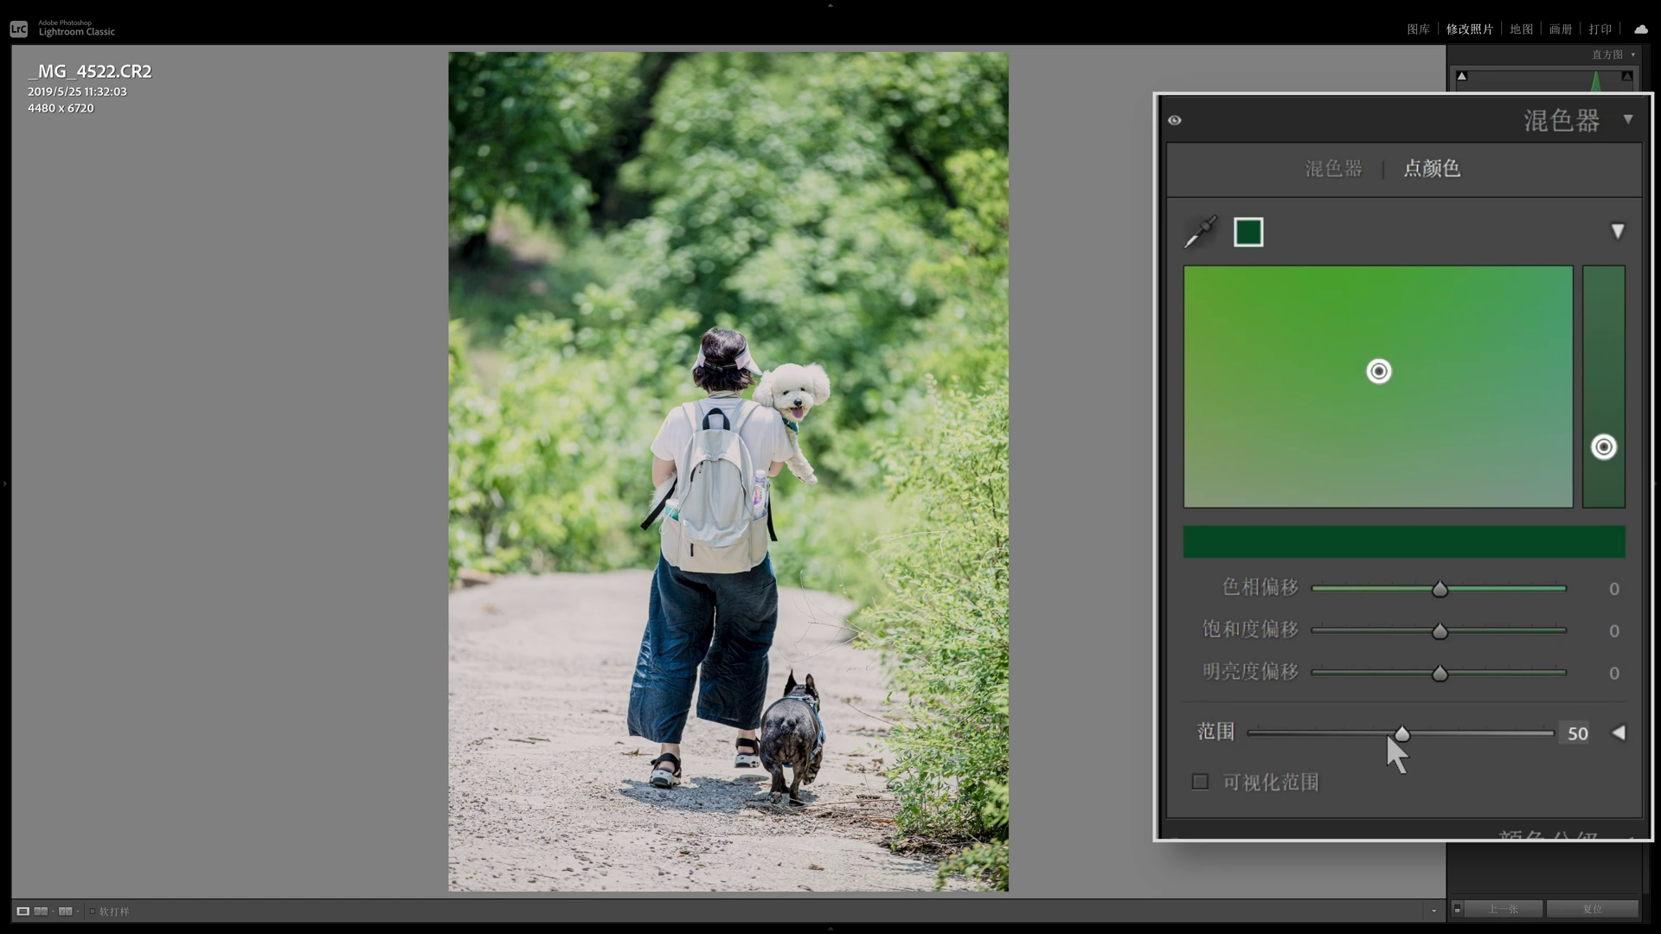
drag(1442, 587, 1585, 588)
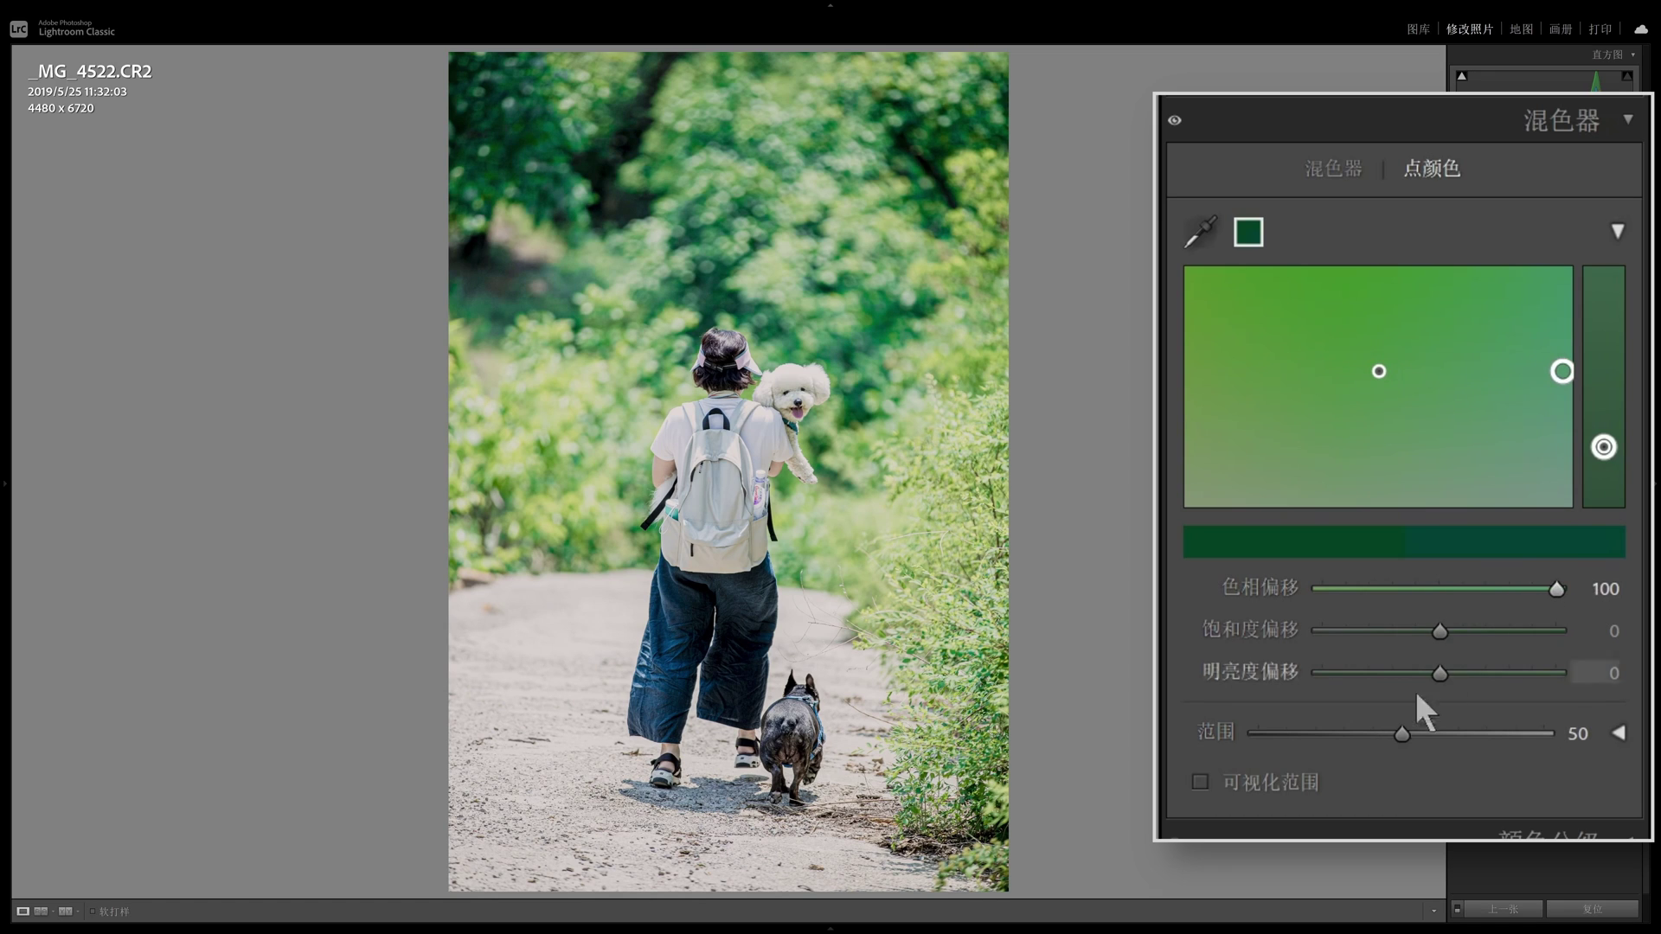
drag(1403, 734, 1548, 743)
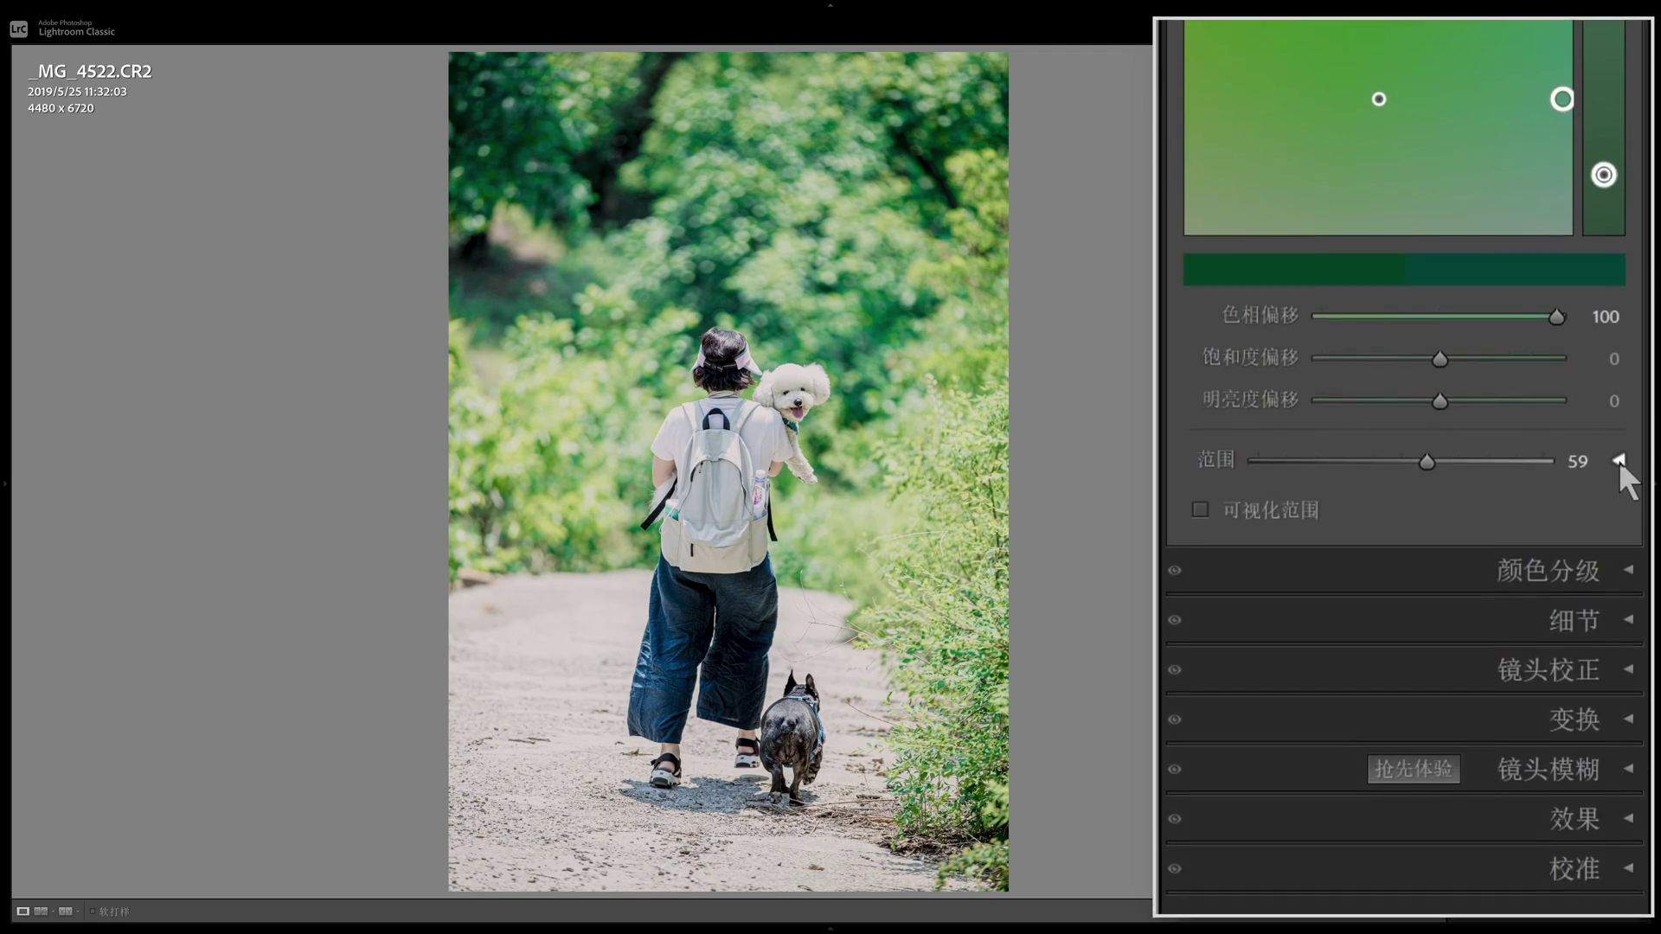
Expand the detailed ranges and tighten the hue range's lower falloff to 20 and upper falloff to 81
click(1617, 460)
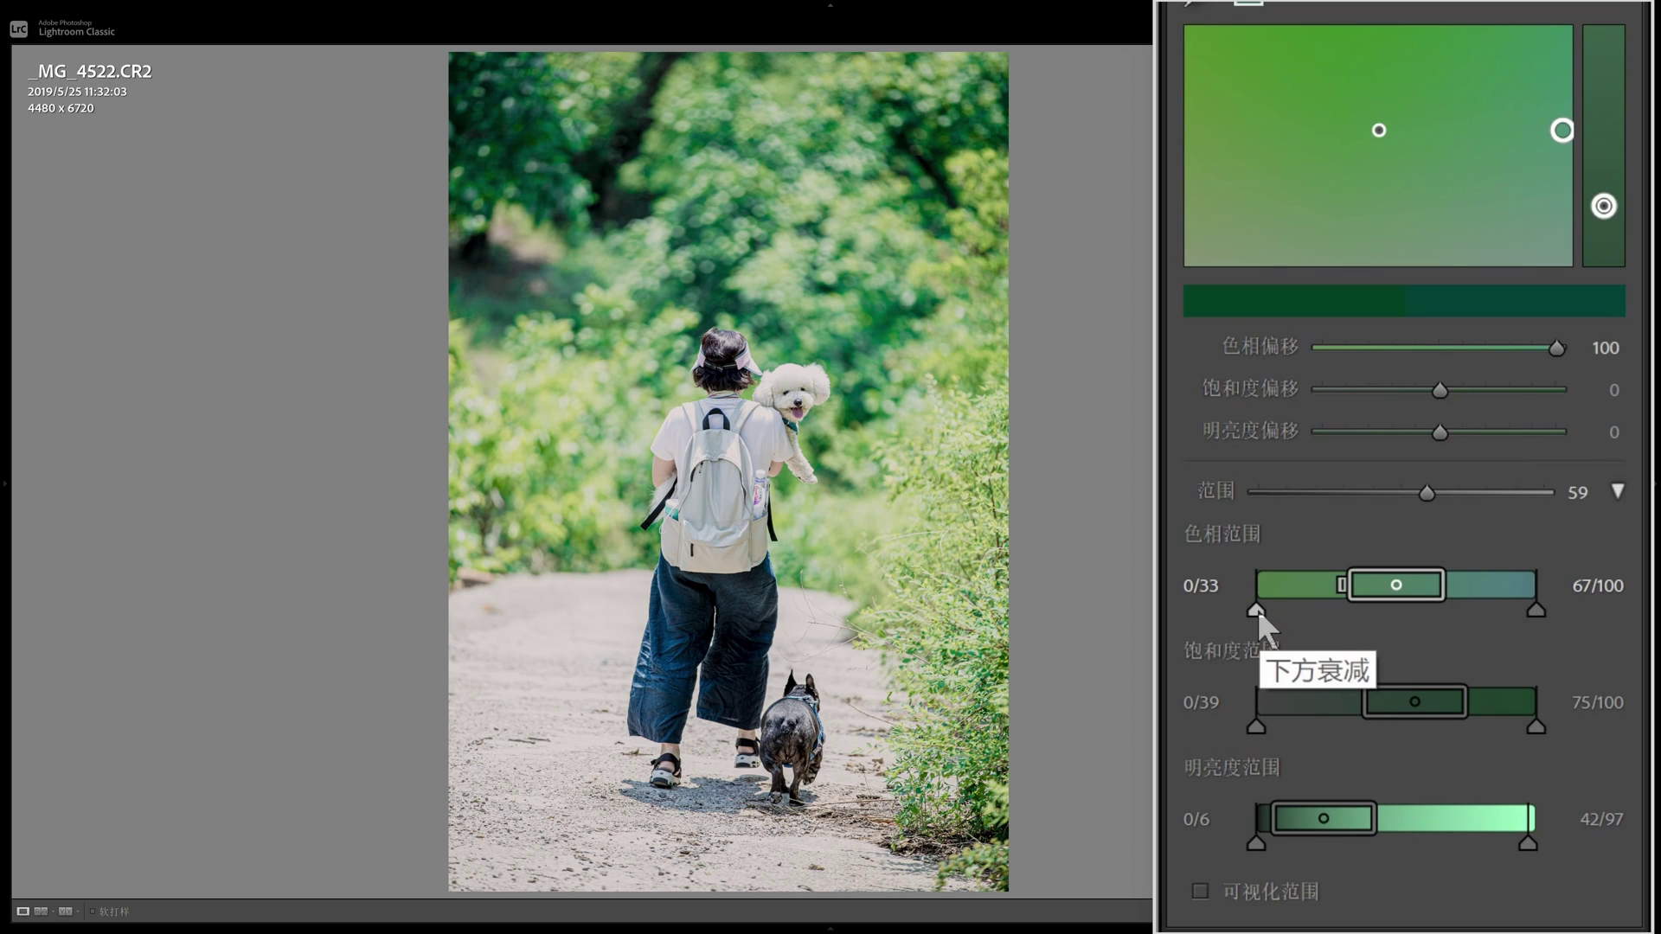
drag(1256, 607, 1312, 607)
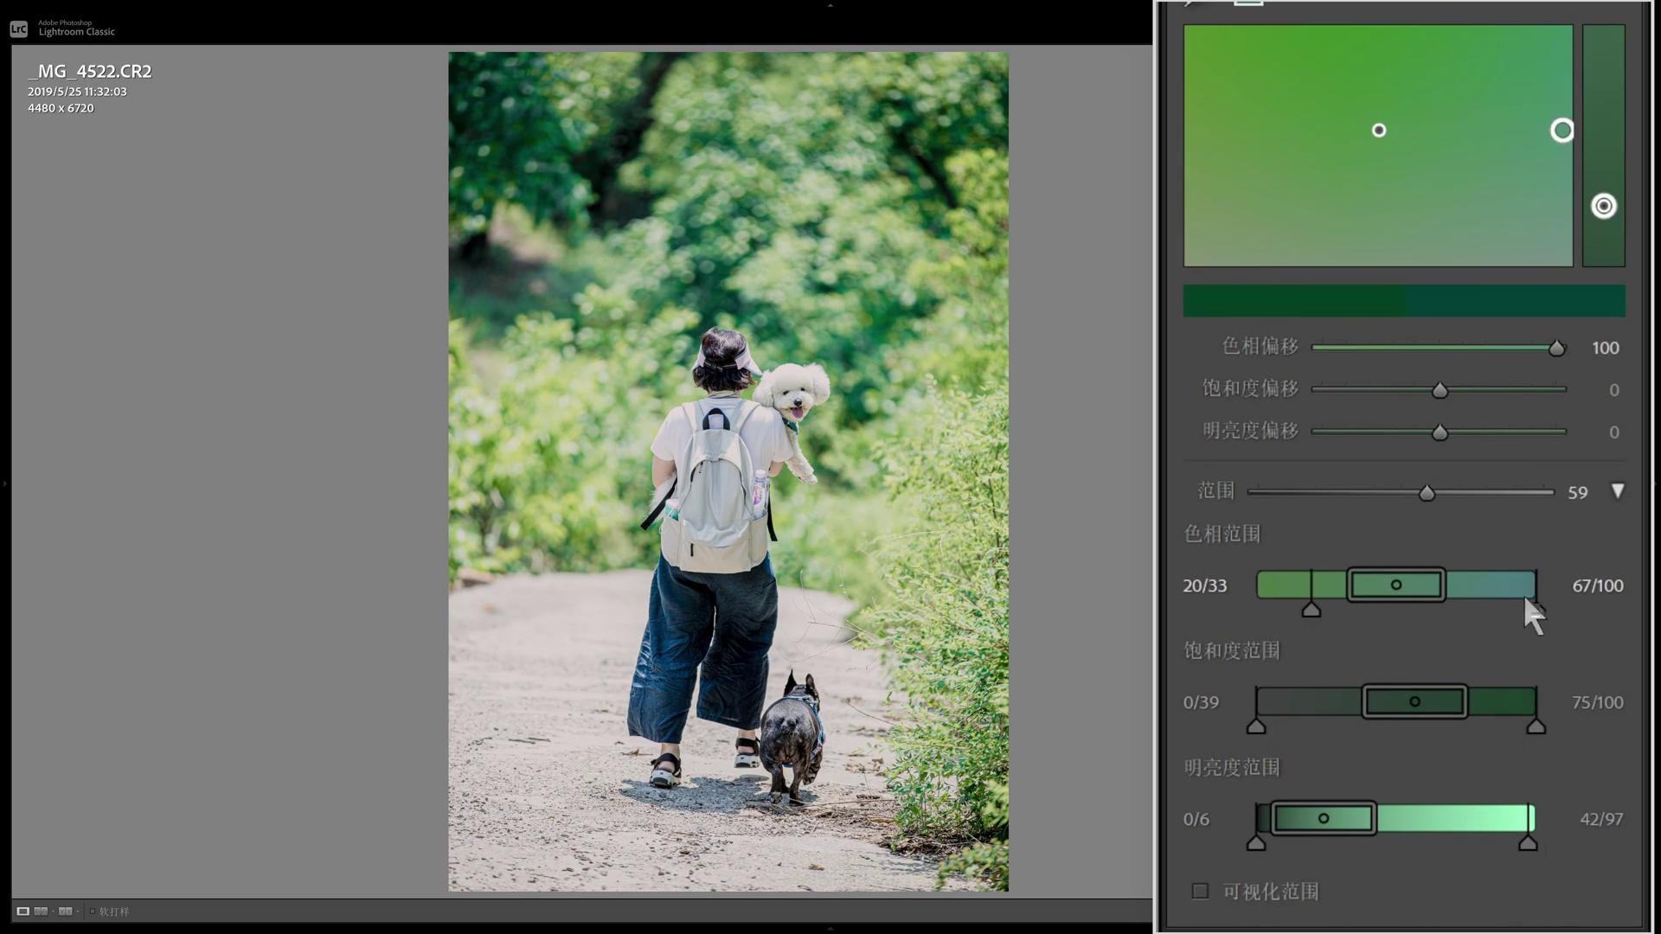
drag(1540, 610, 1482, 612)
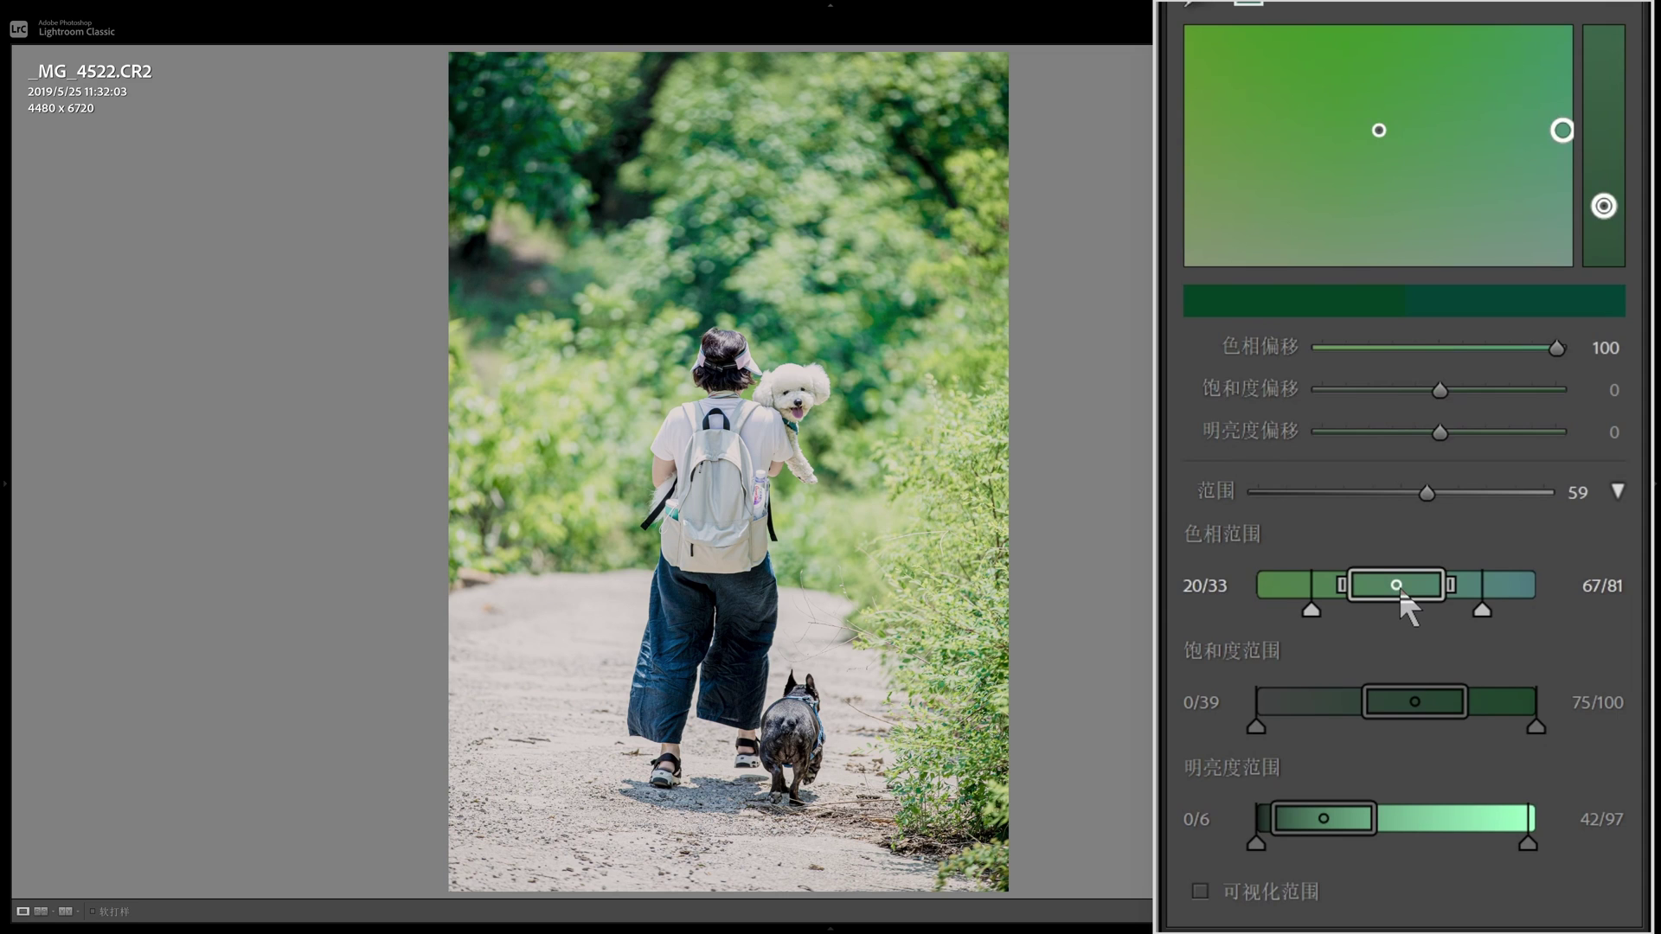
Shift the whole hue range to 12/26 and 59/73, vary its lower bound, and reset the hue range
drag(1400, 590, 1359, 590)
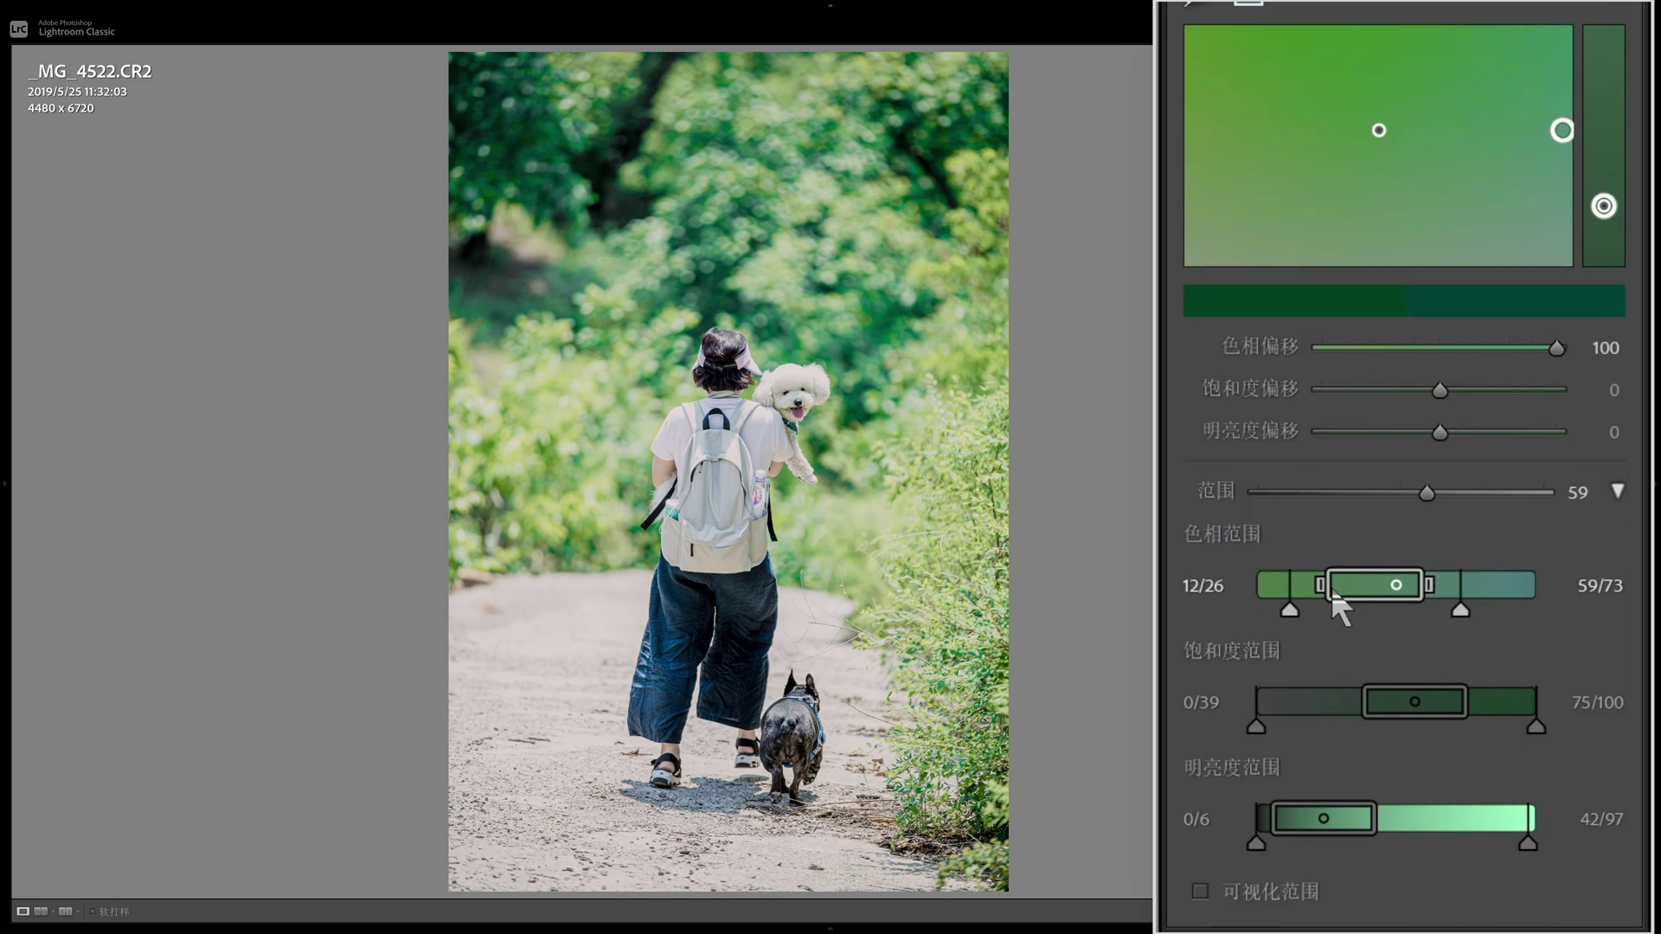
drag(1321, 583, 1375, 585)
double_click(1346, 579)
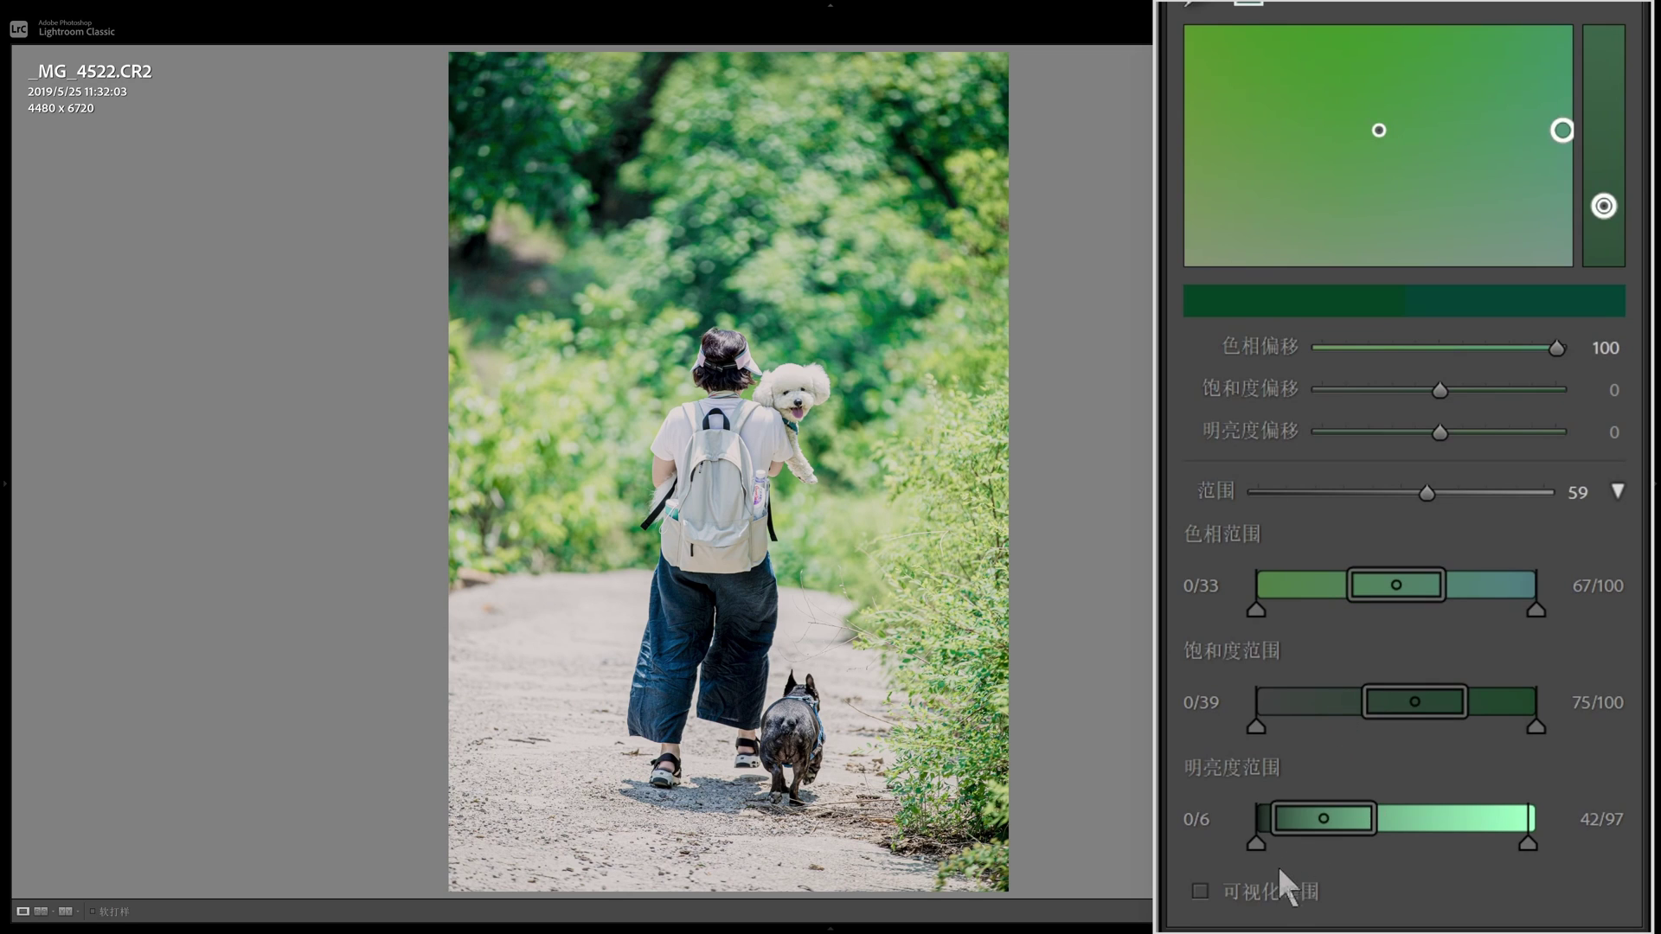
Turn on Visualize Range and vary the overall range of the green sample
click(1281, 897)
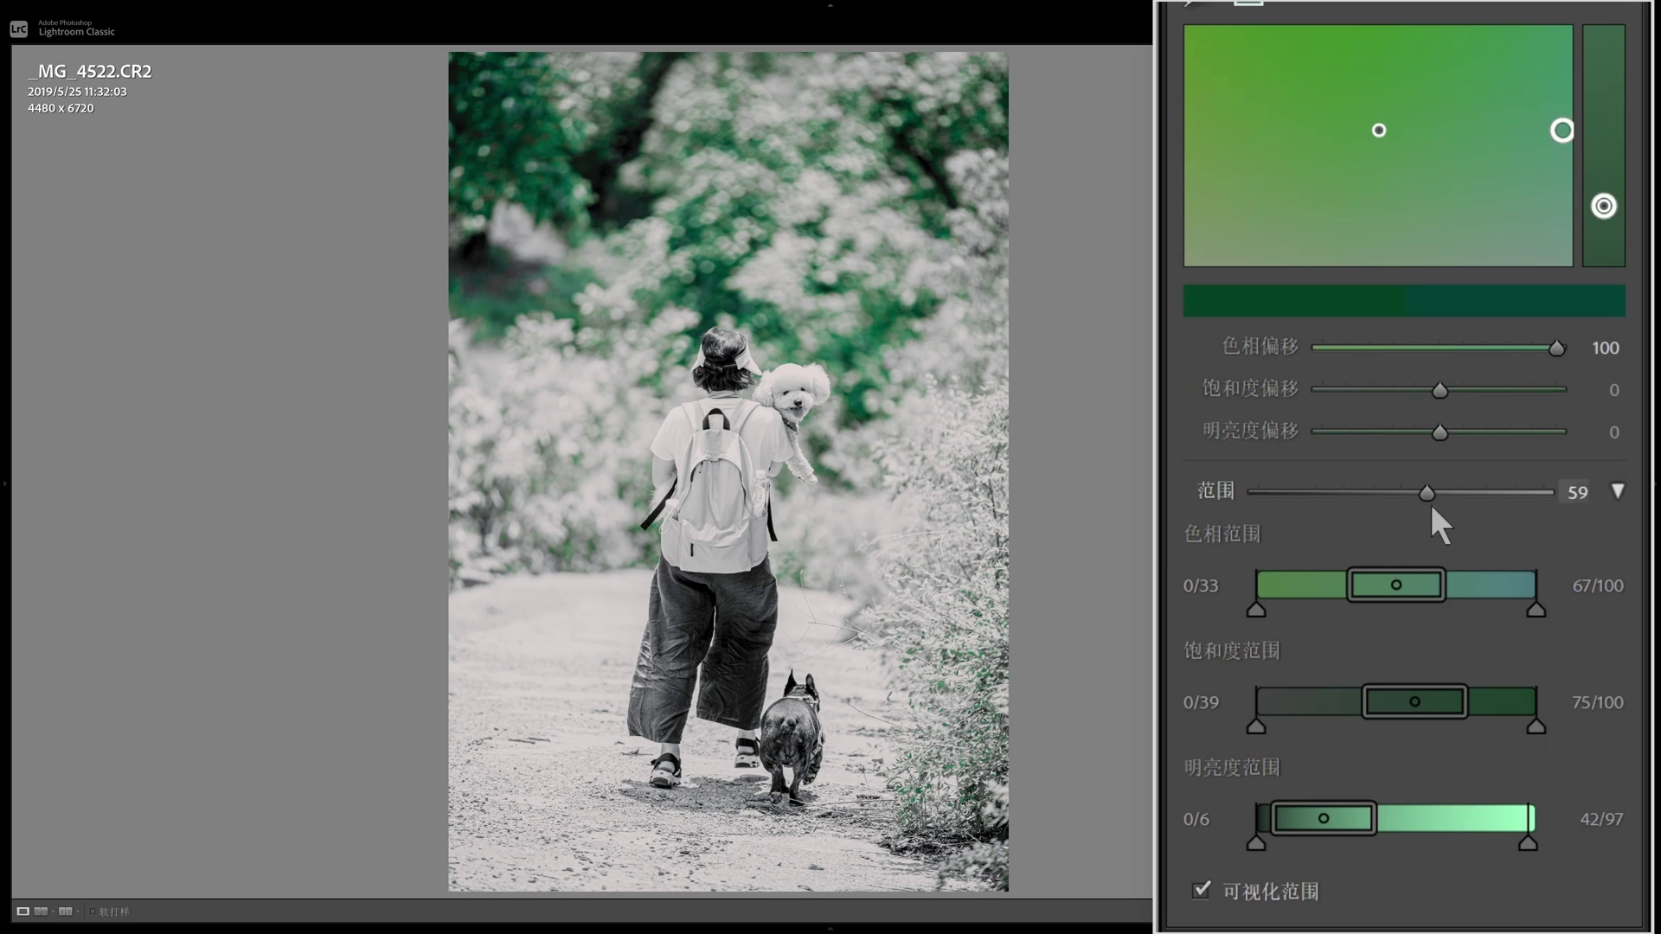
mouse_move(1420, 494)
mouse_down()
mouse_move(1253, 506)
mouse_move(1550, 488)
mouse_move(1258, 506)
mouse_move(1447, 492)
mouse_up()
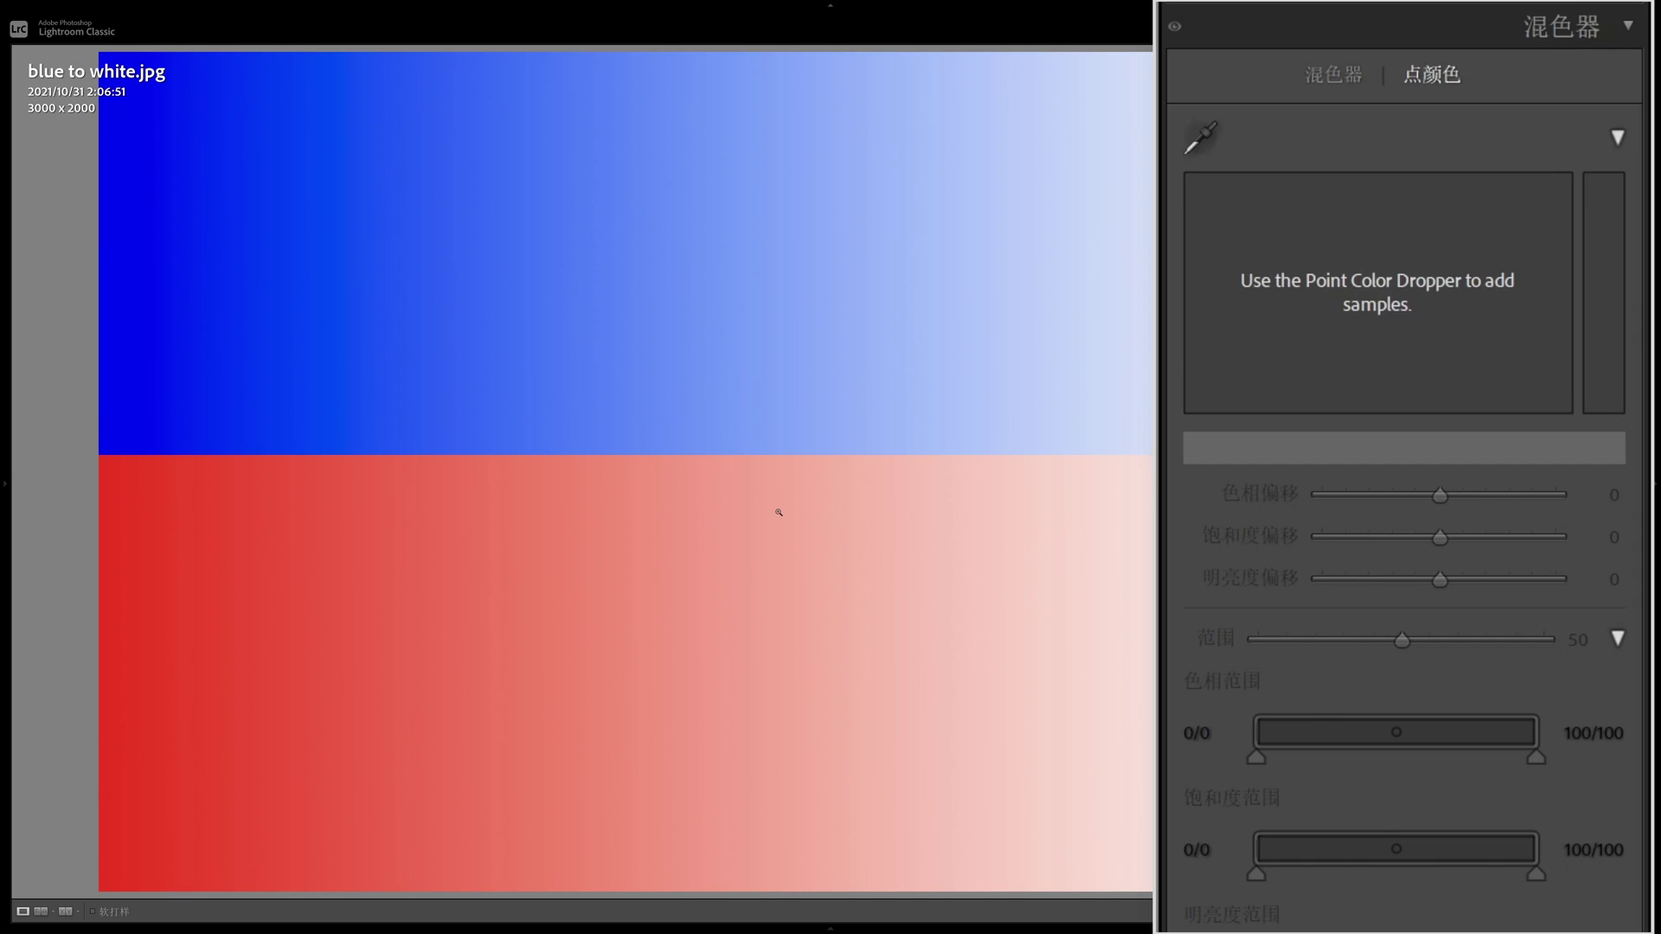
Try the Mixer's targeted hue adjustment on the blue gradient, lowering and raising the blue and purple hues to +100, and reset both
click(1334, 80)
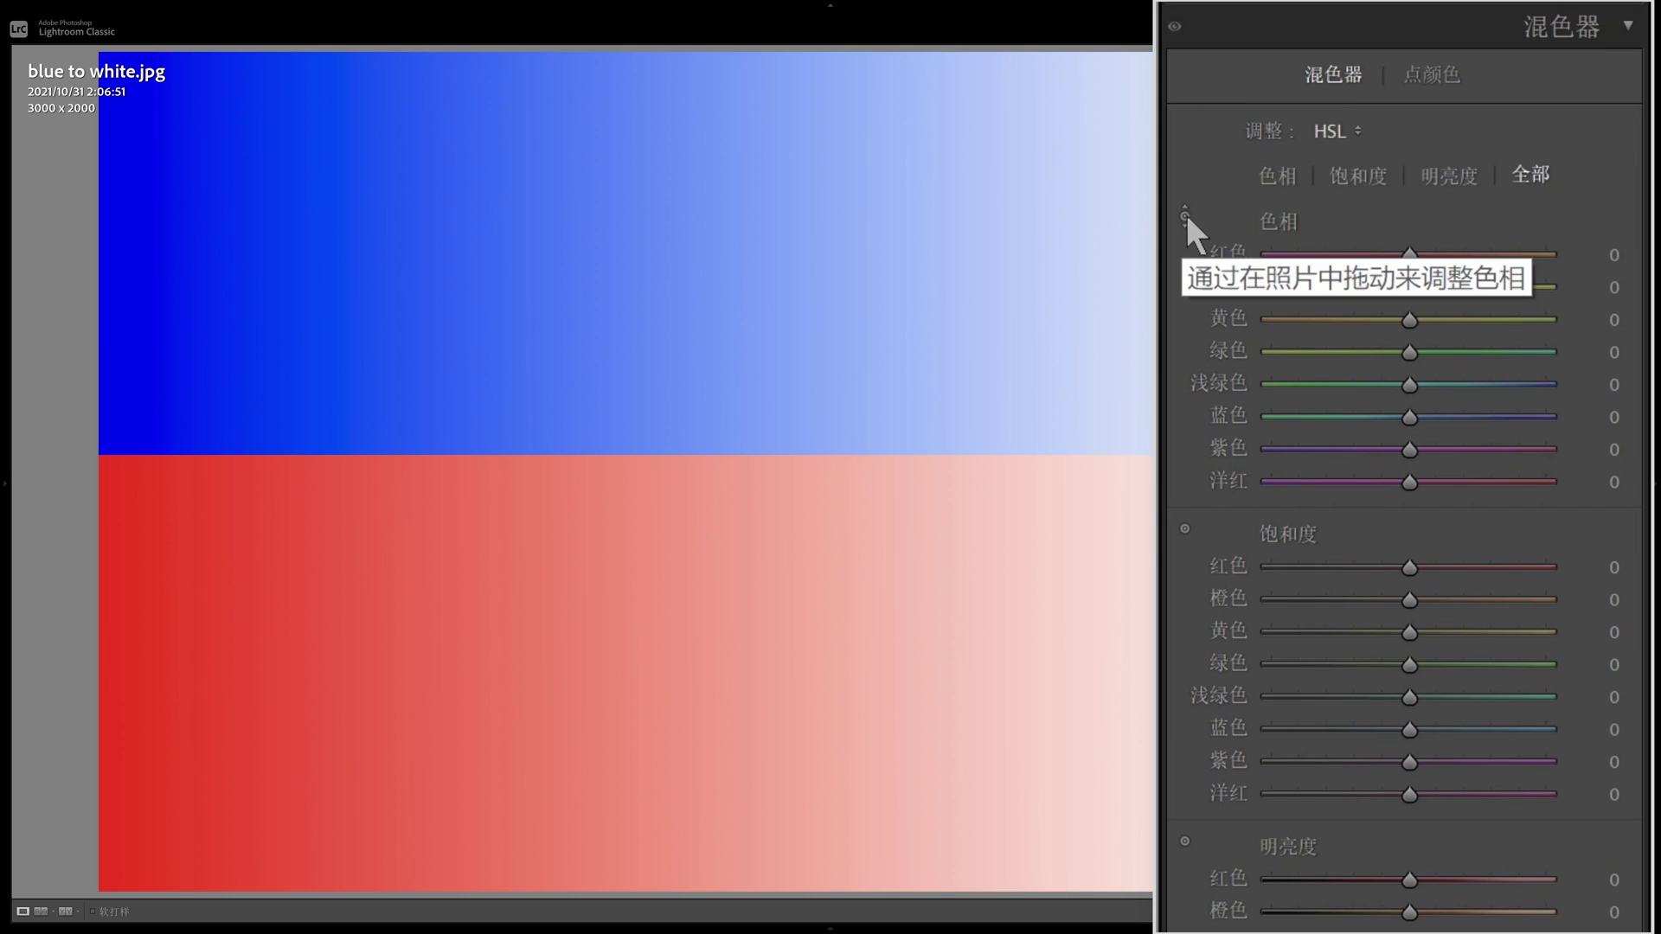
click(1185, 215)
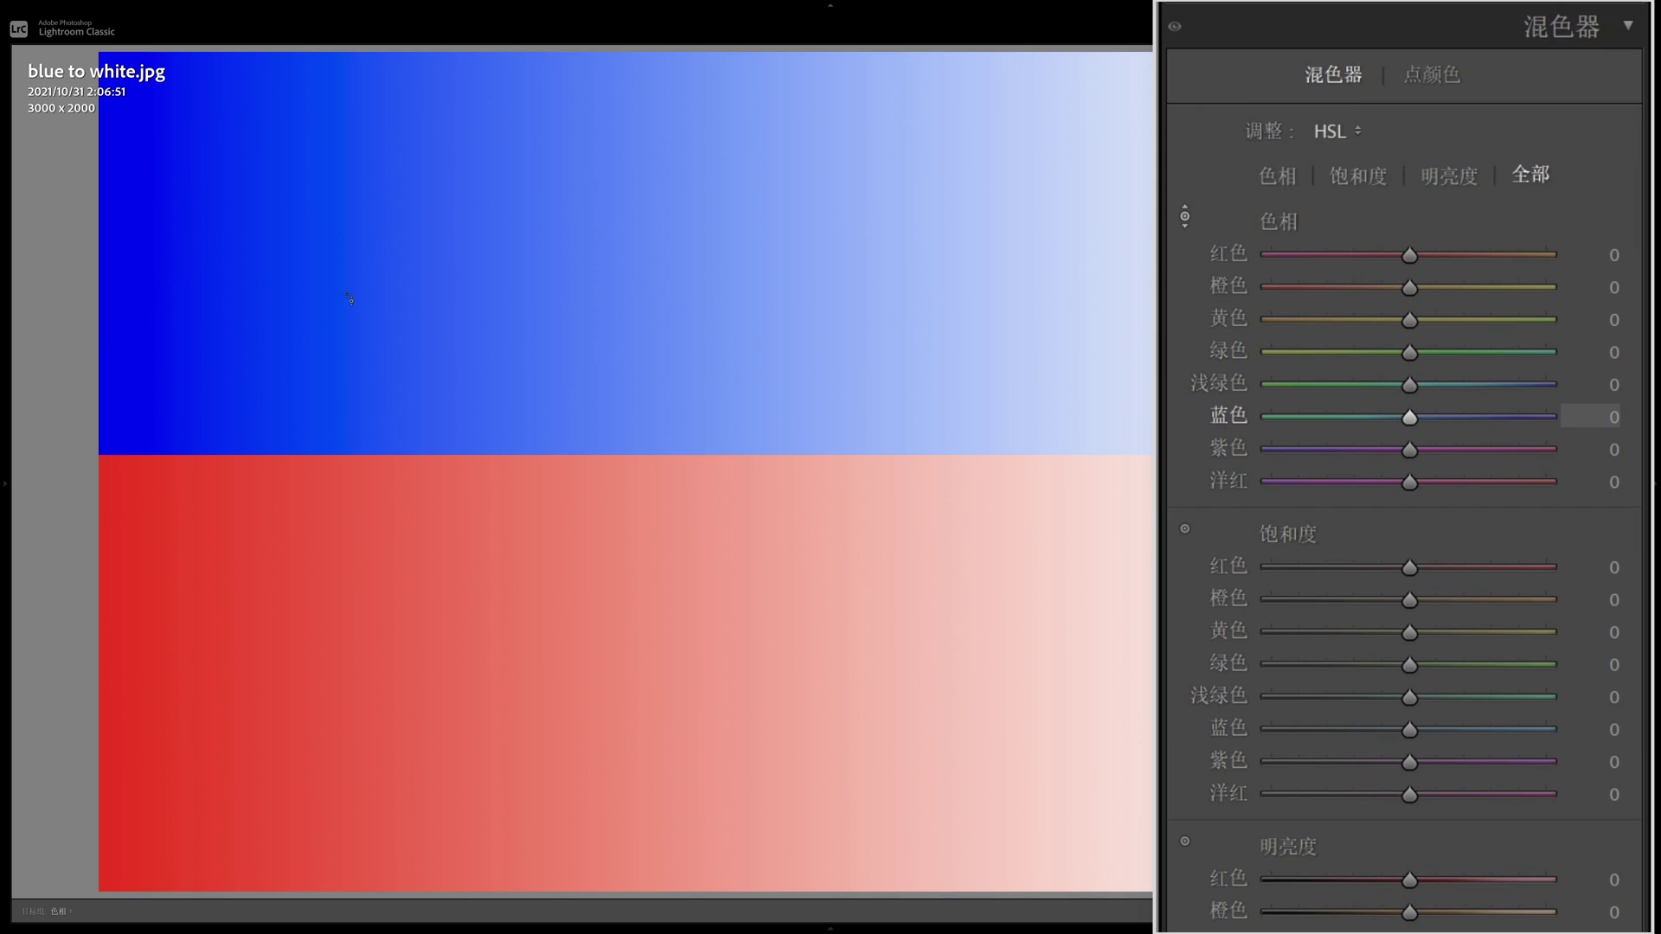
drag(340, 283, 340, 355)
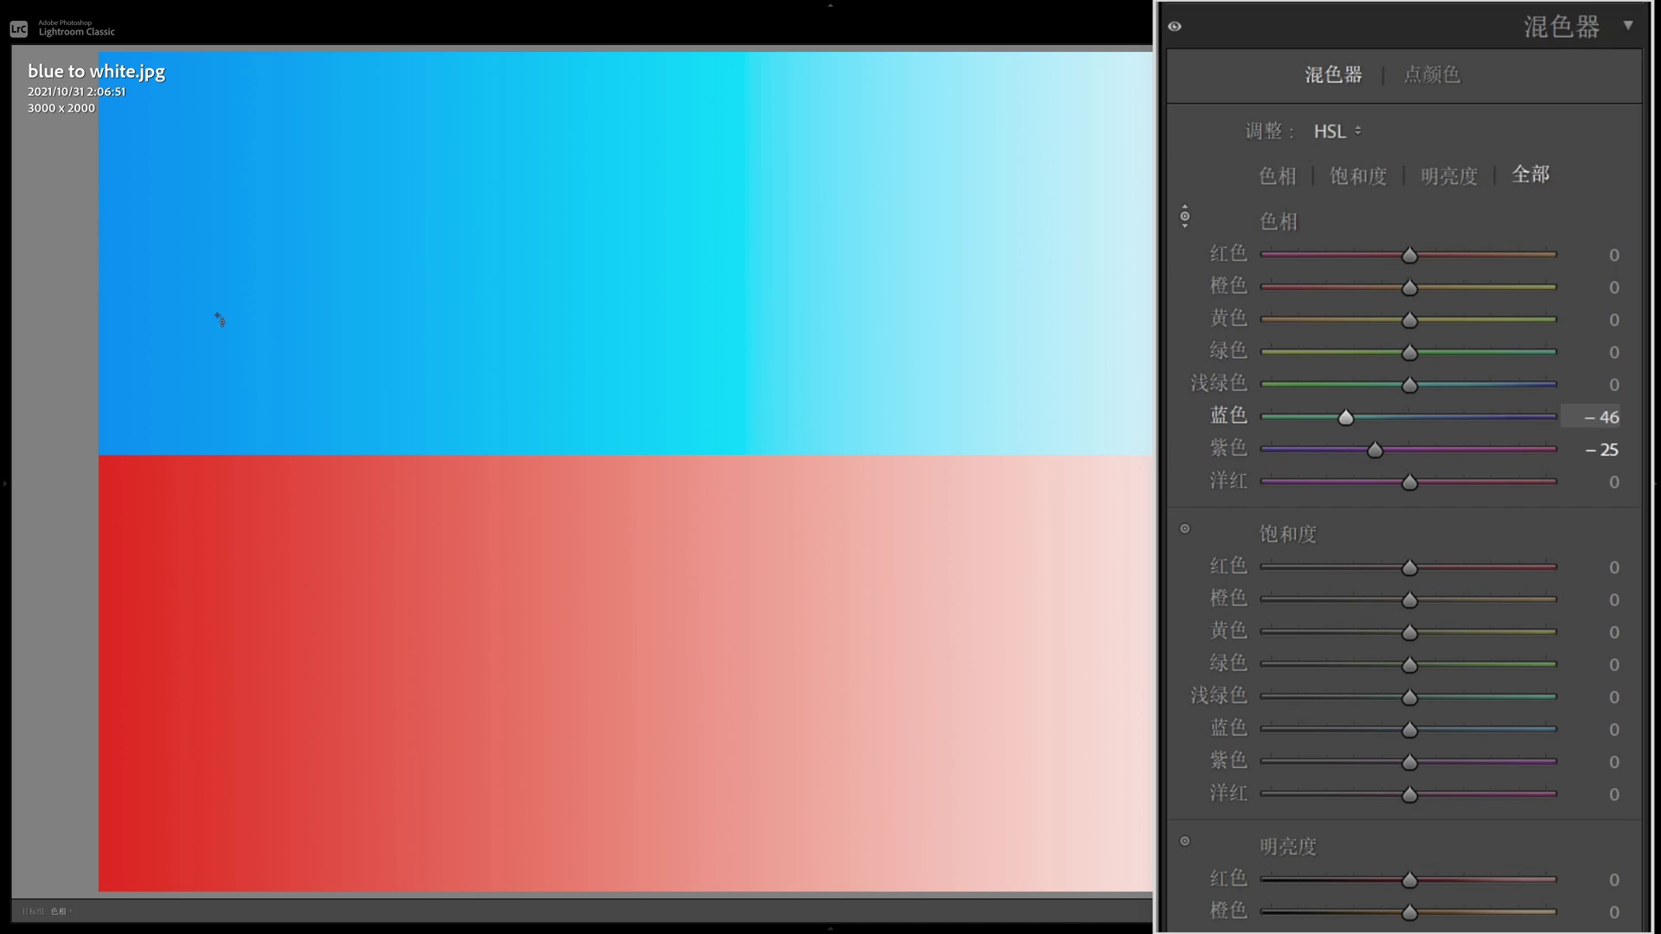
drag(219, 314, 218, 98)
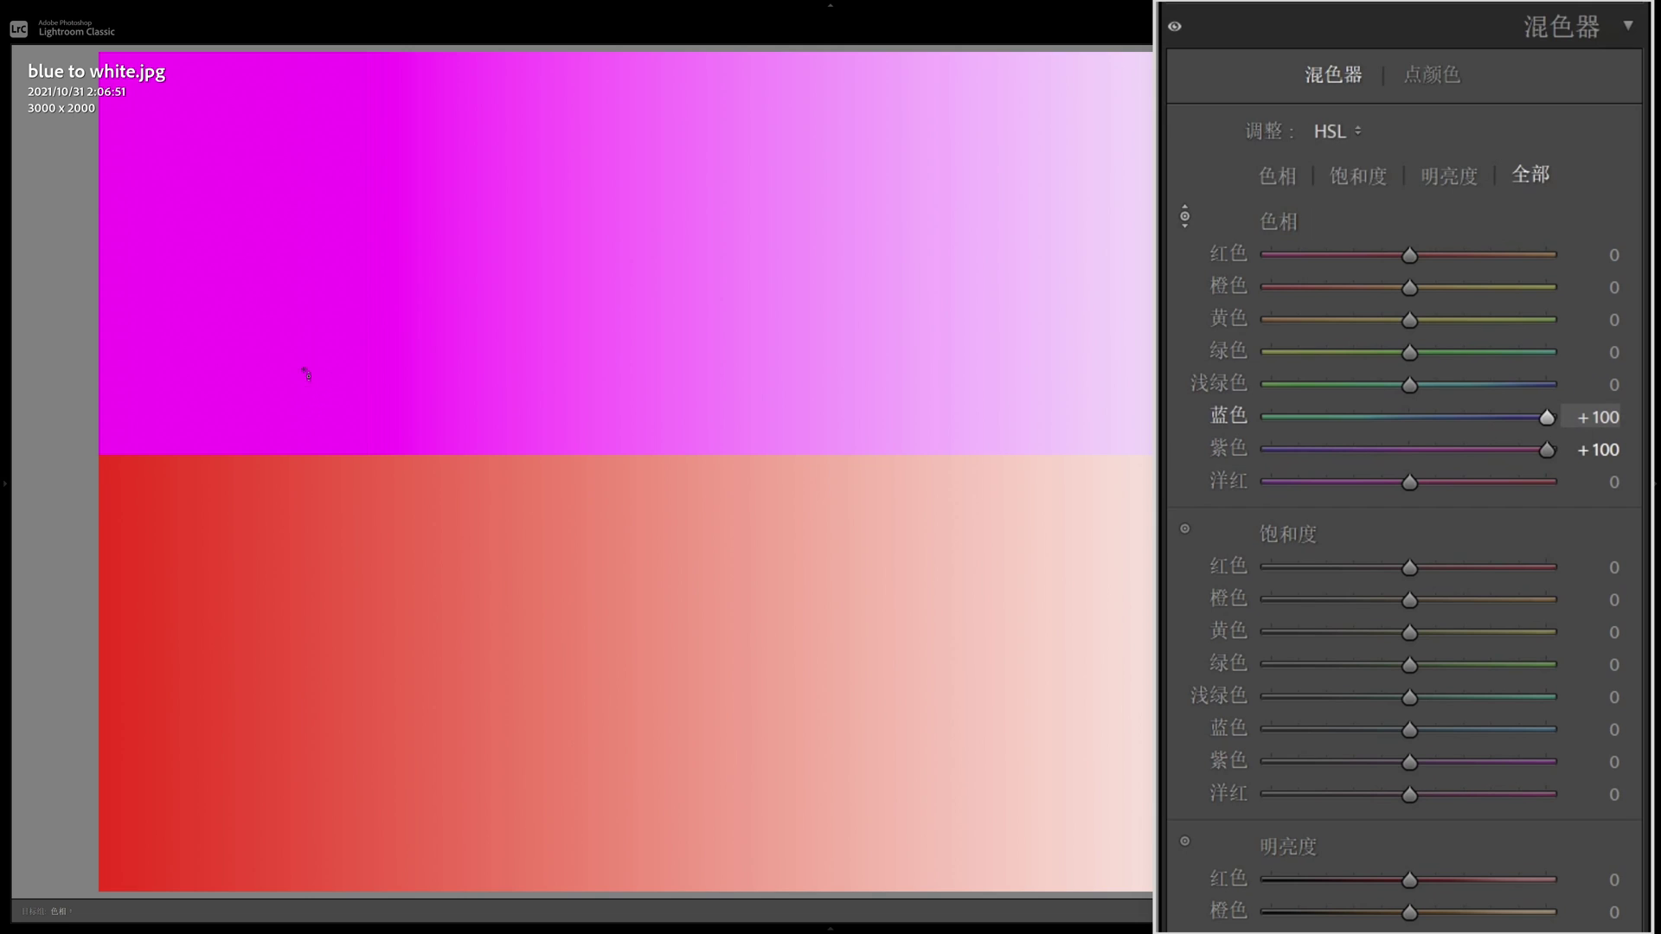
mouse_move(223, 342)
mouse_down()
mouse_move(223, 510)
mouse_move(223, 369)
mouse_up()
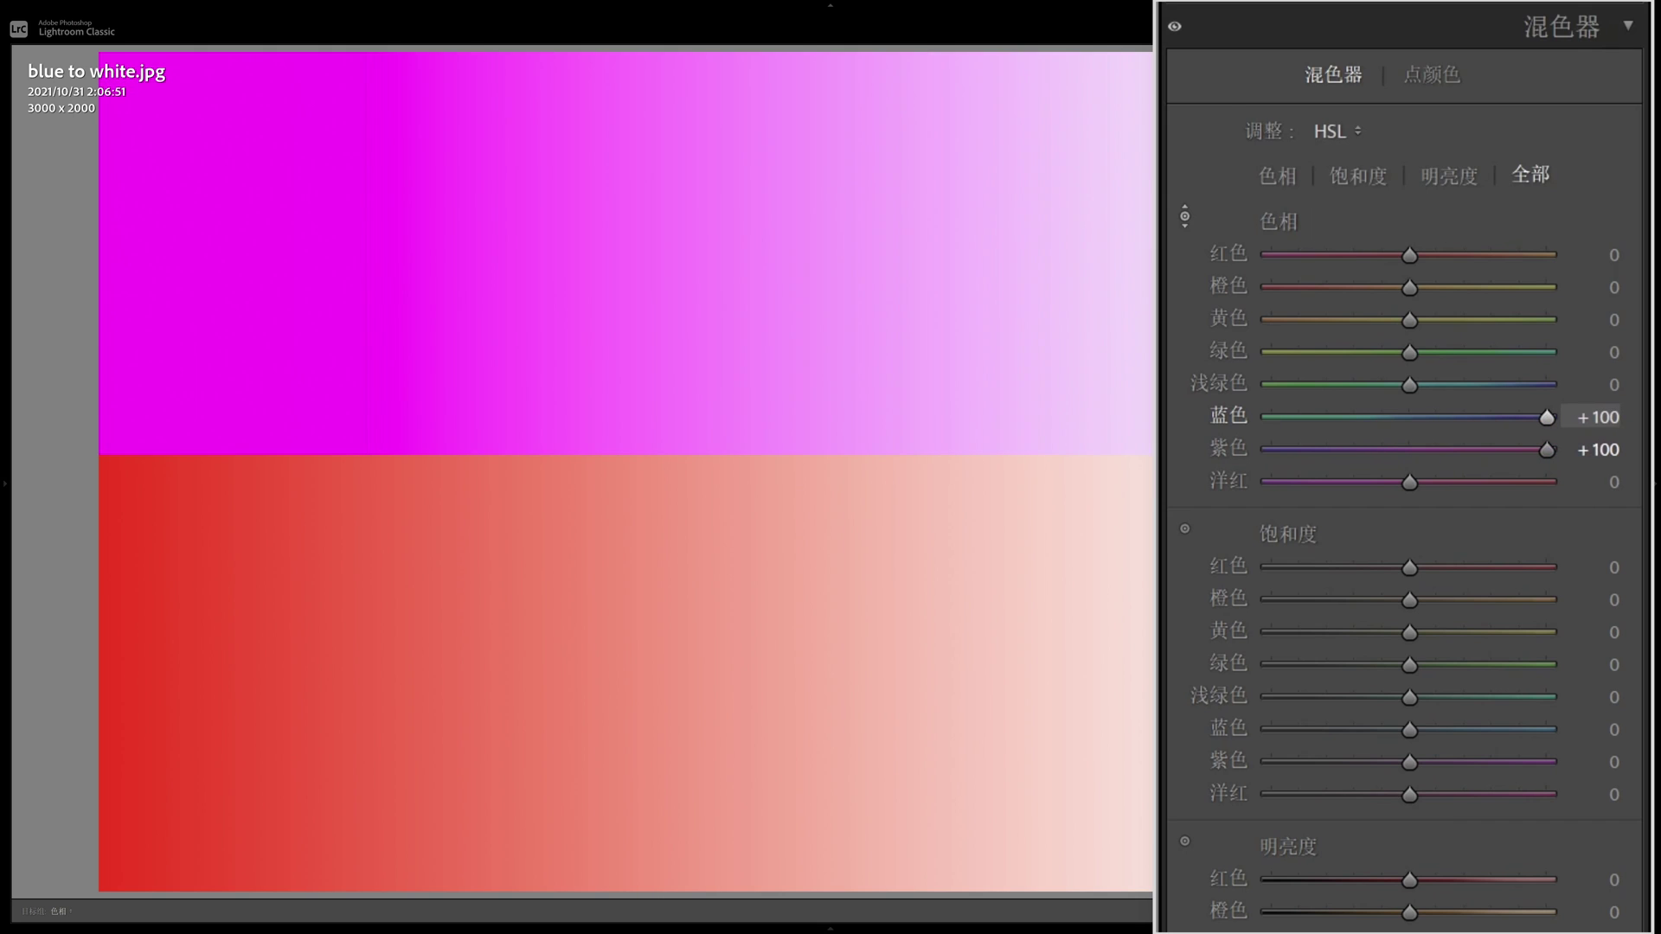
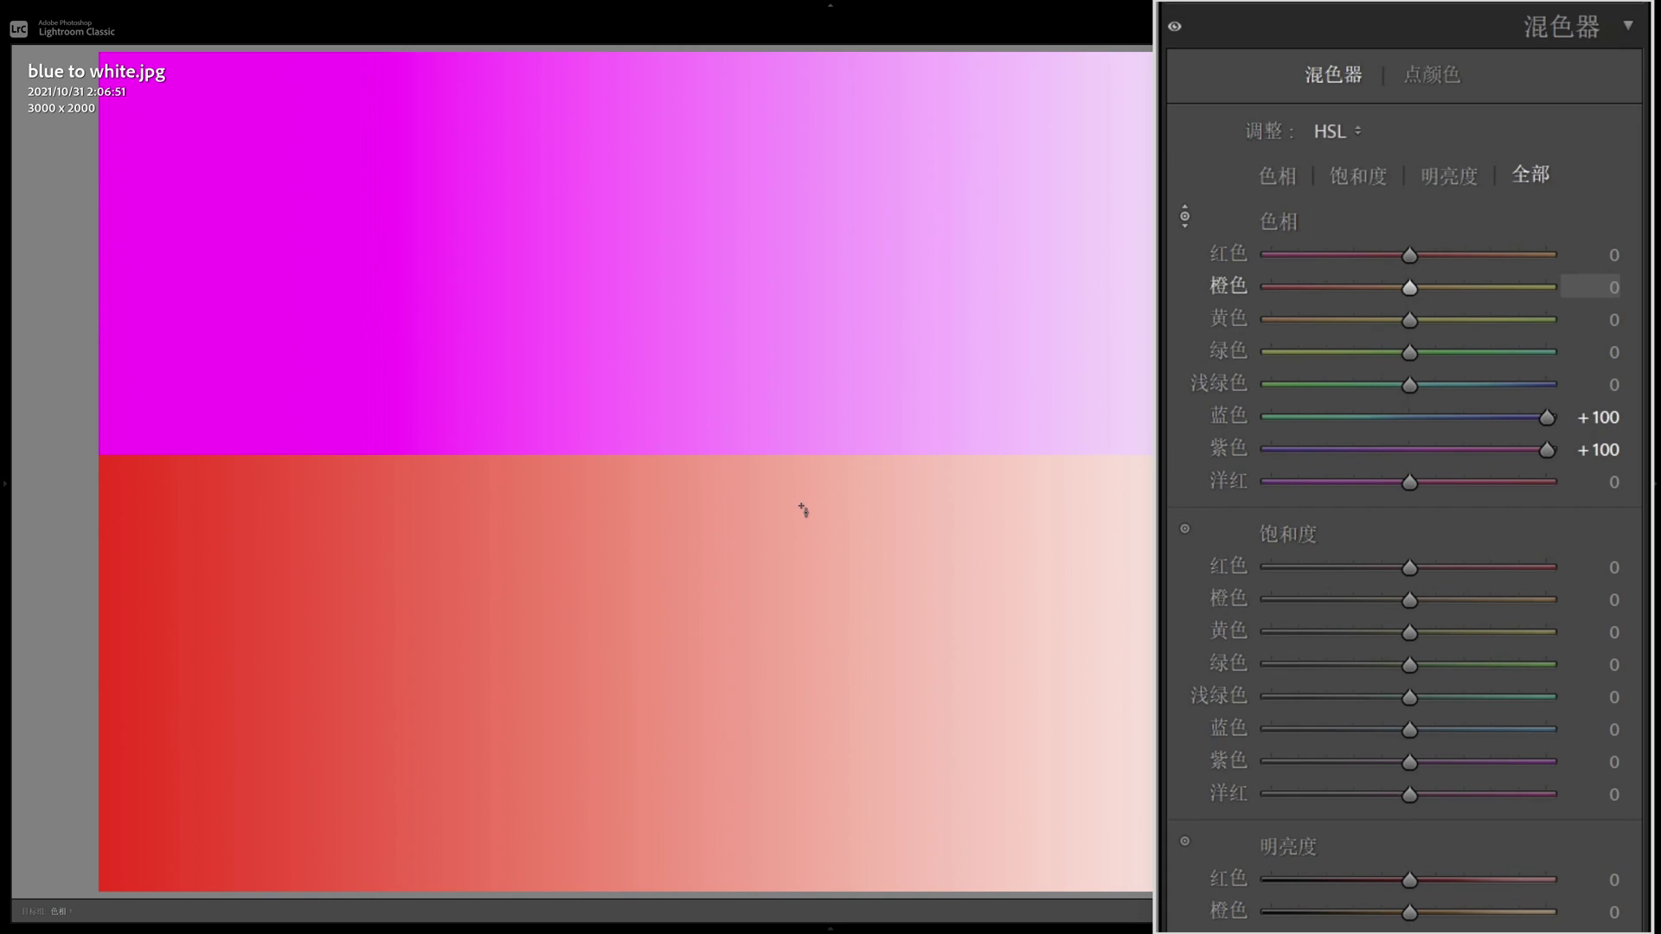
double_click(1234, 414)
double_click(1230, 443)
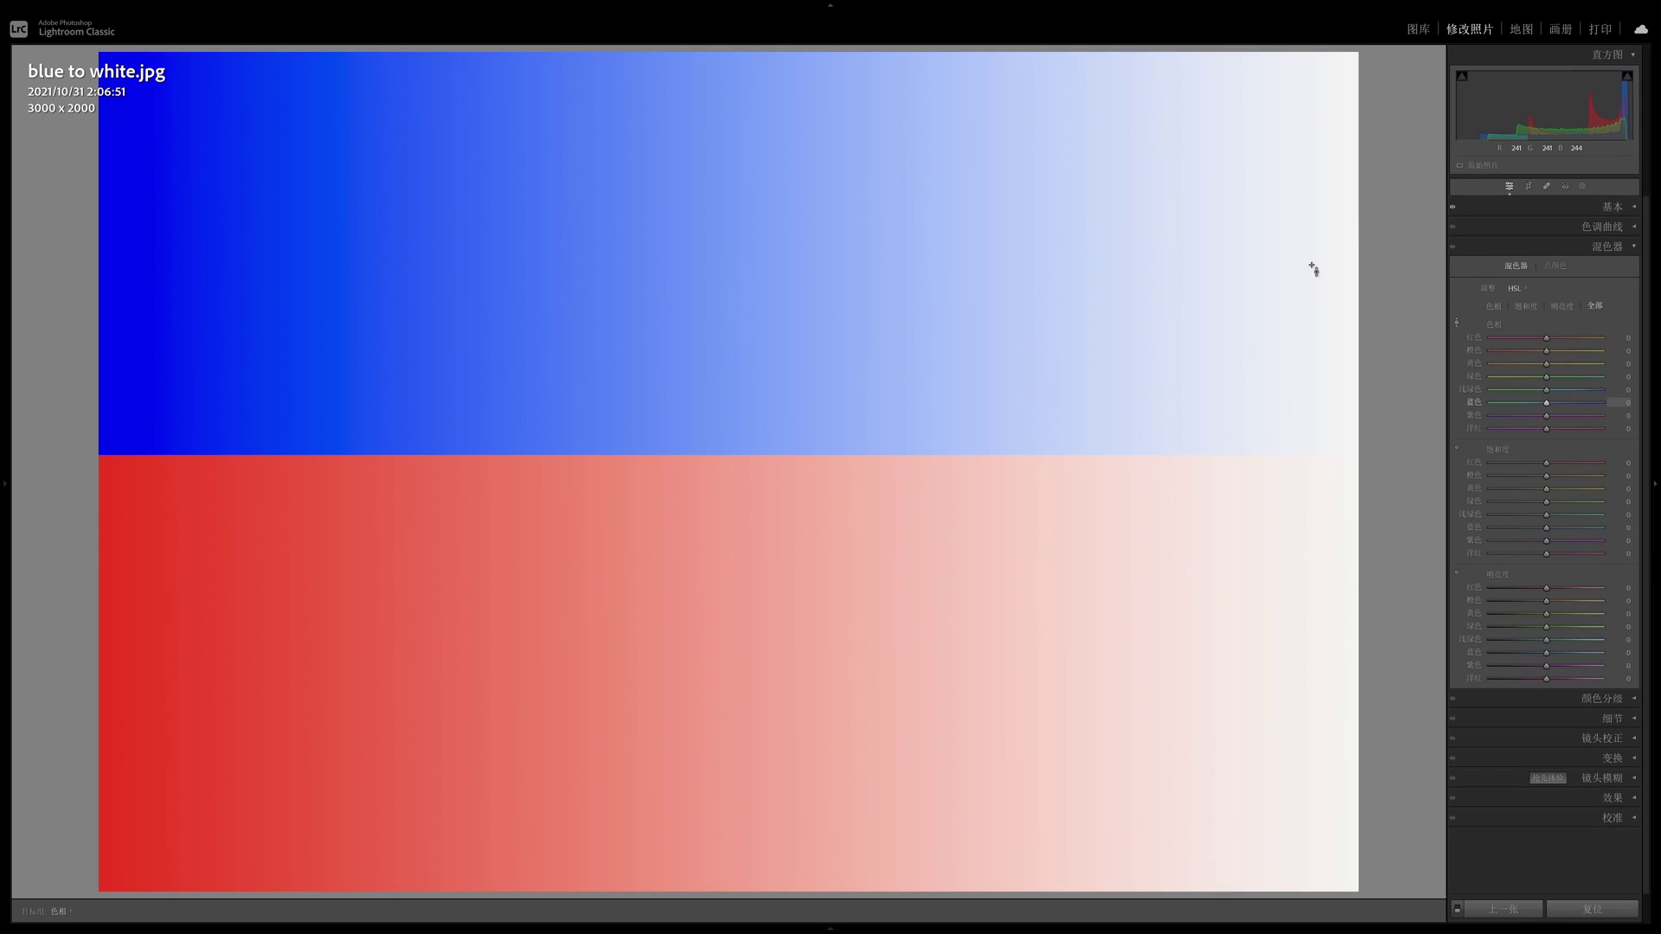
Shift a mid-tone of the blue gradient with the targeted hue adjustment and restore the blue and purple hues to 0
drag(605, 259, 606, 368)
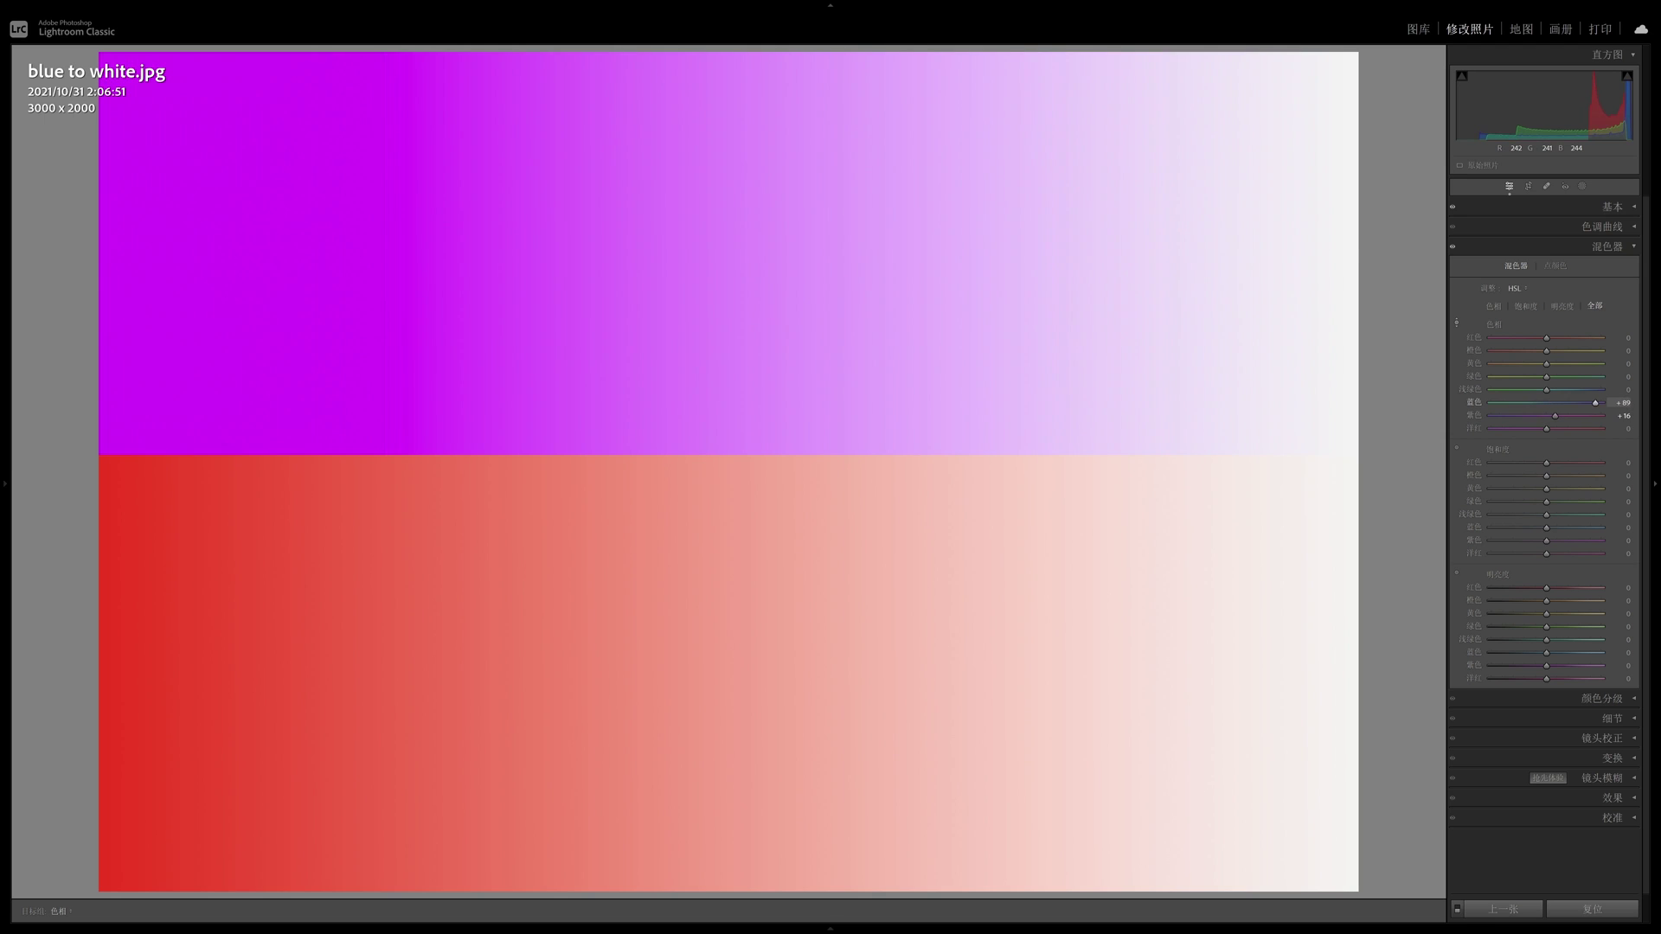
double_click(1473, 402)
double_click(1473, 415)
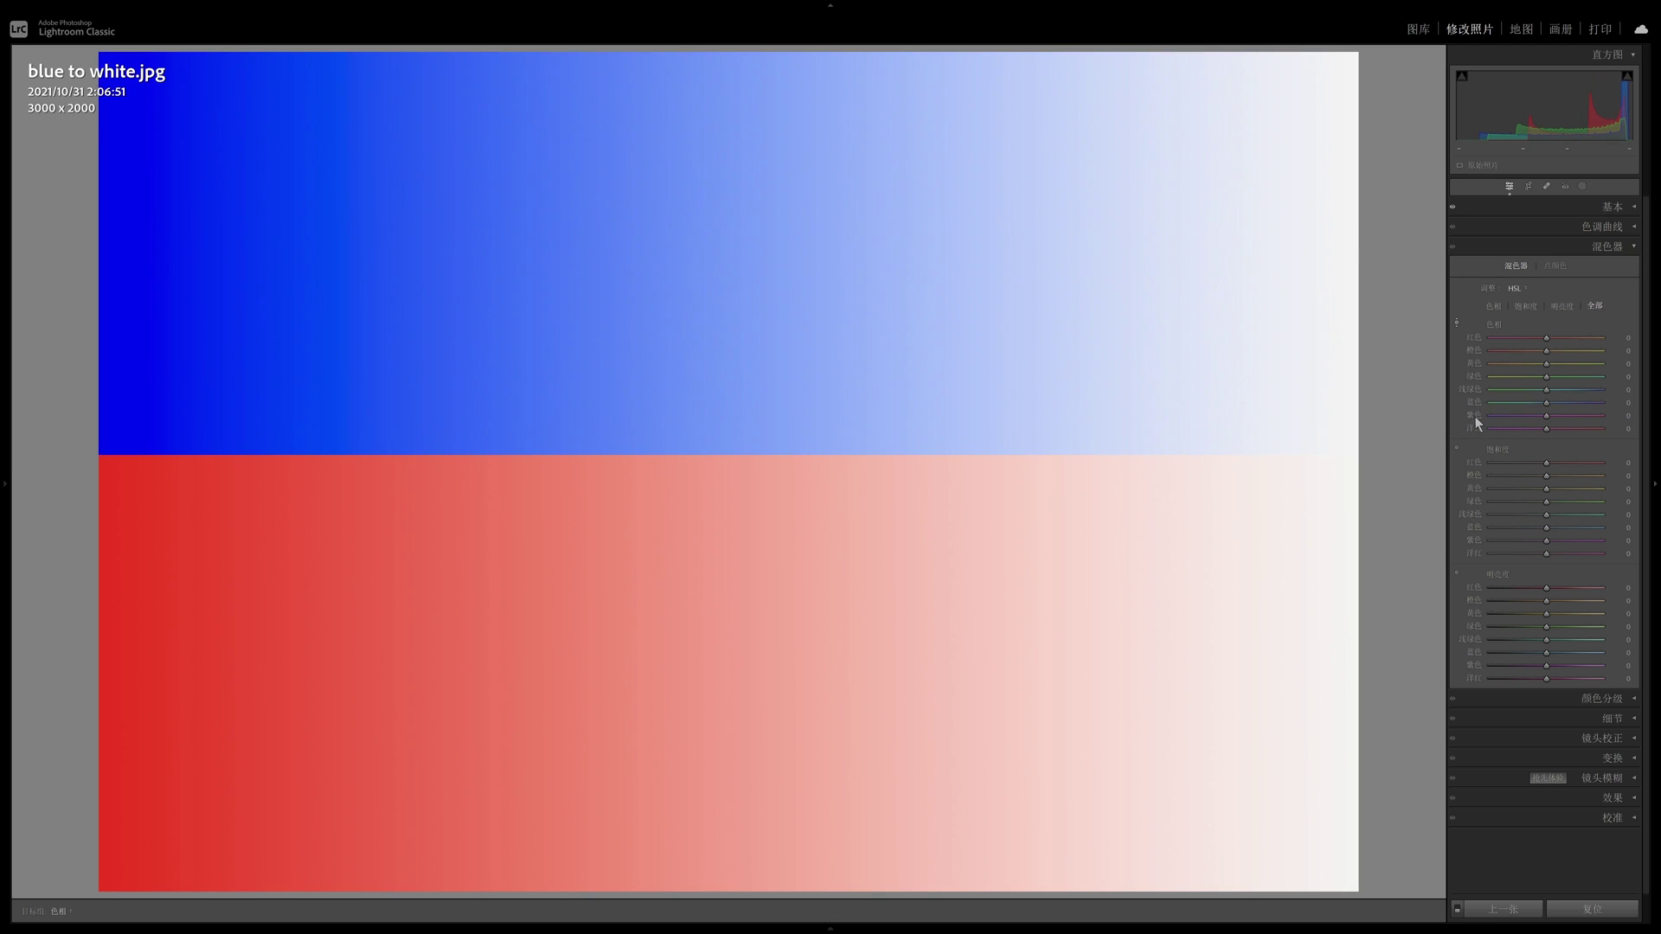
Set the white balance temperature to -100 and the tint to +100 in the basic adjustments
click(1632, 211)
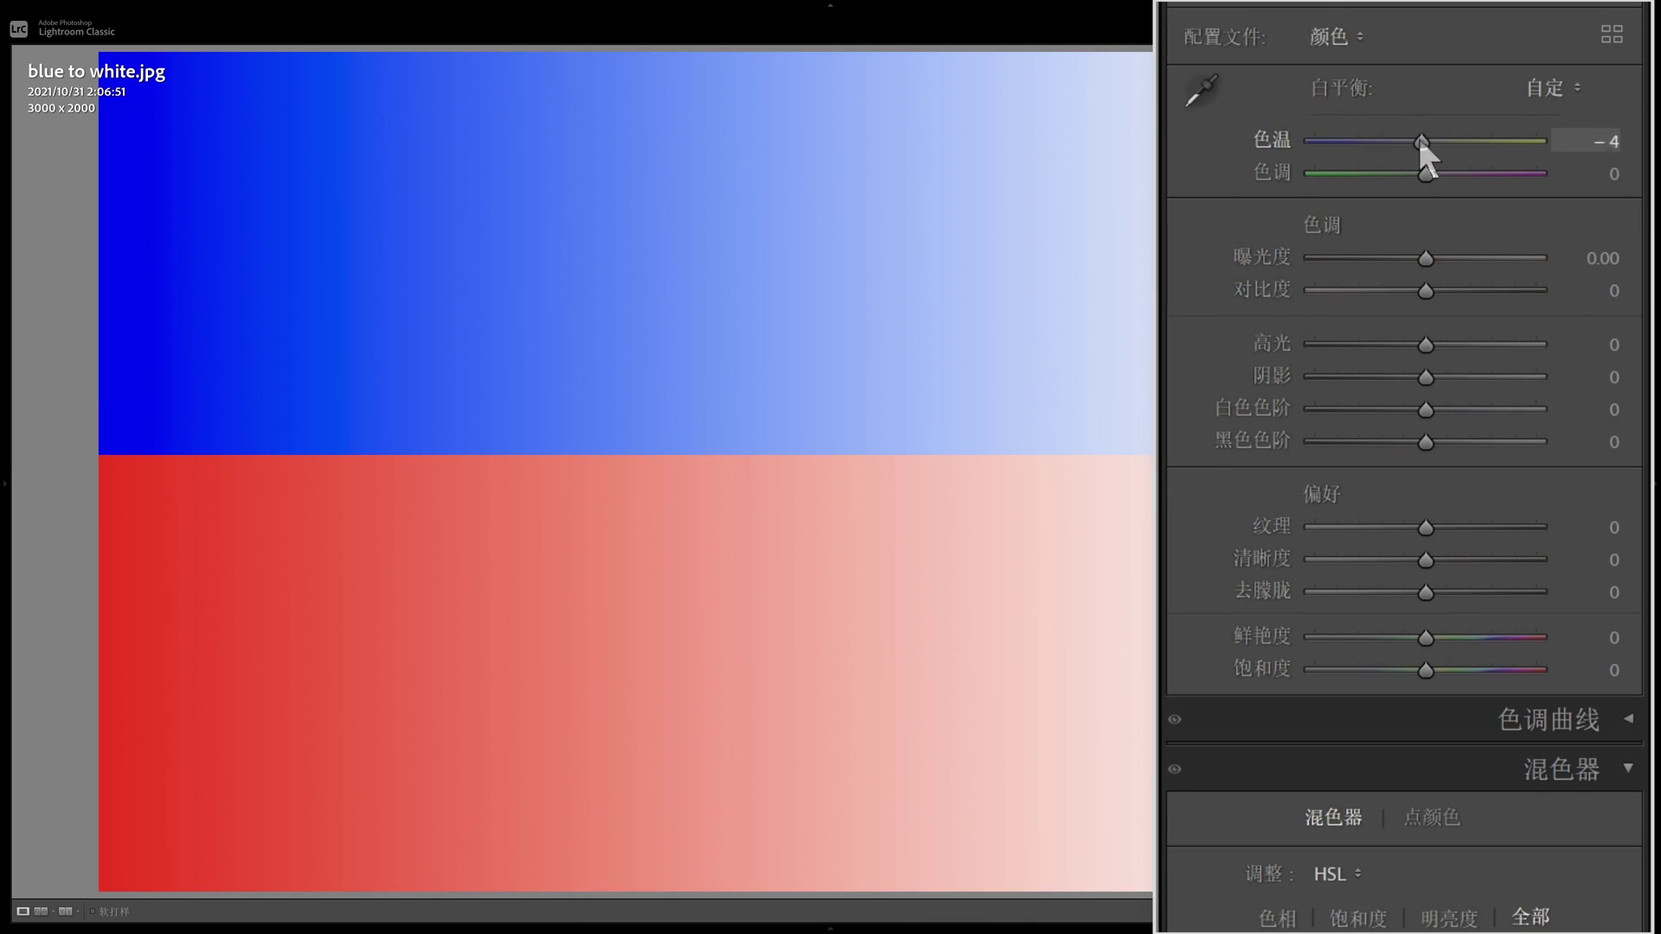
drag(1419, 138, 1276, 137)
drag(1420, 170, 1575, 180)
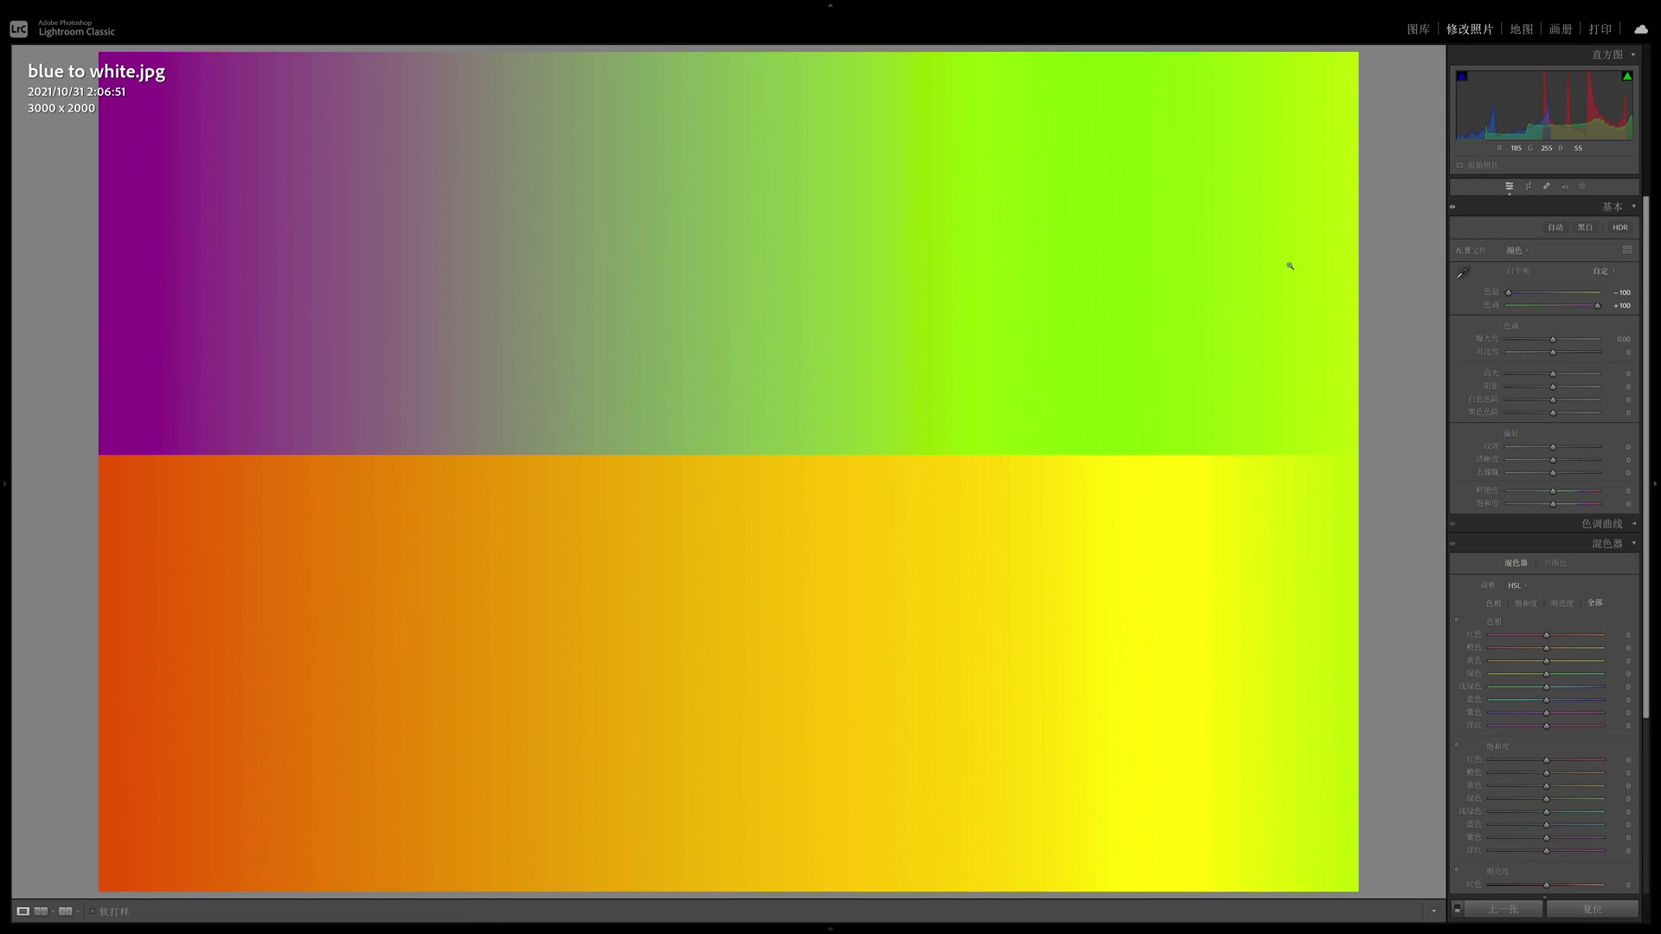
click(1629, 215)
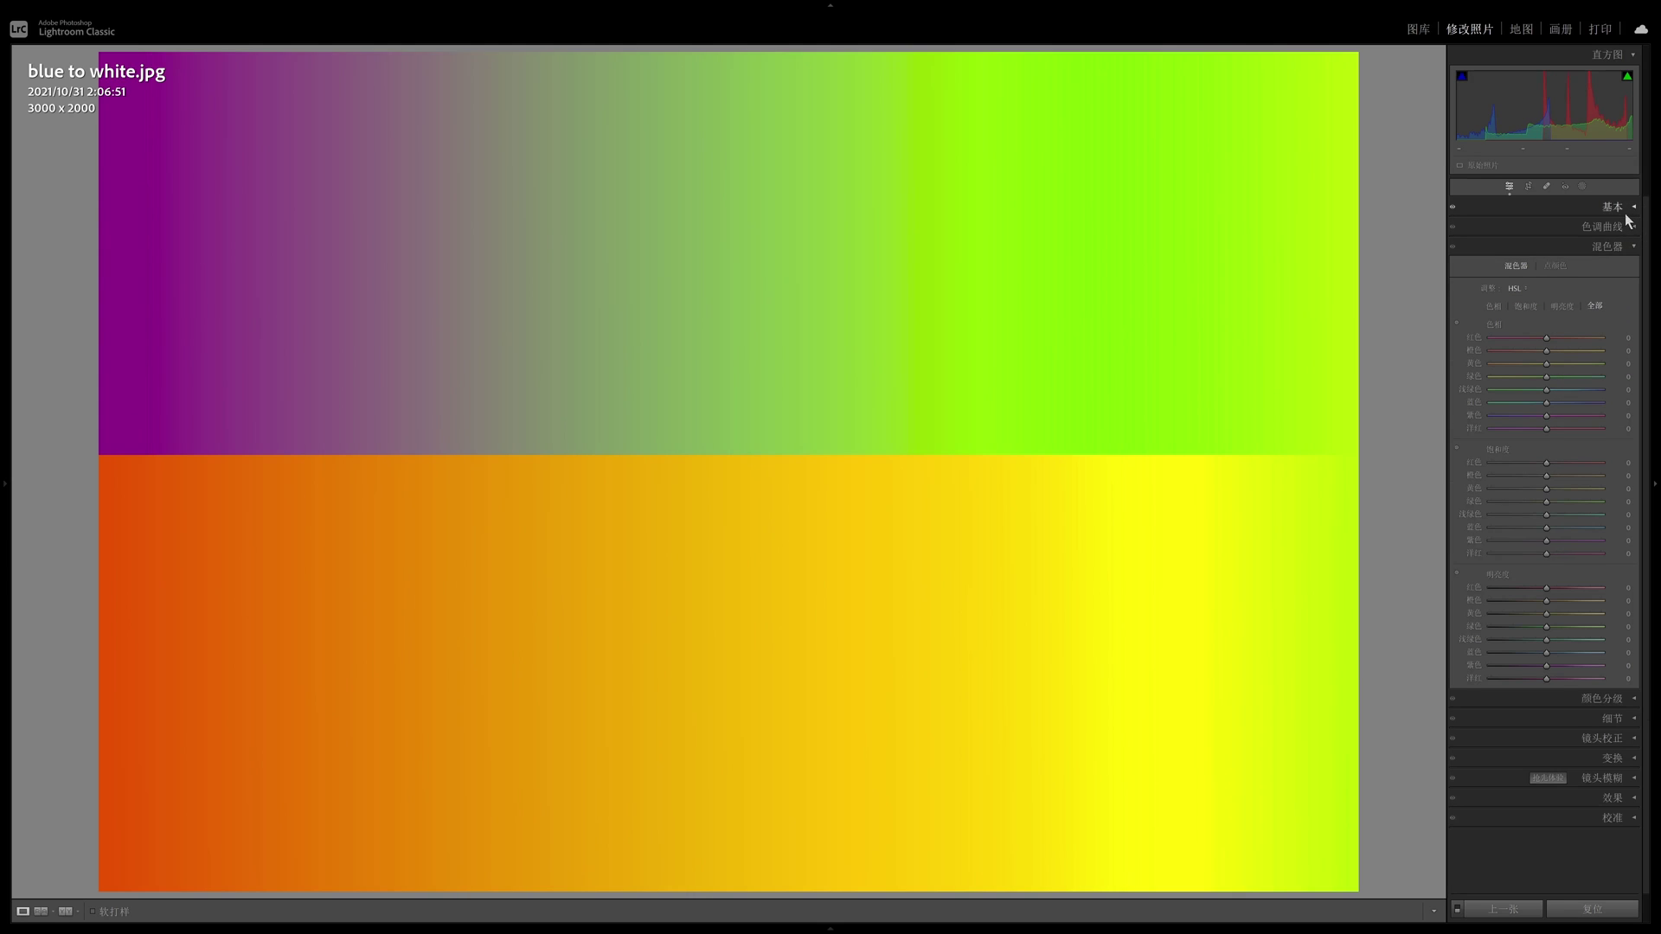
Shift the green and yellow hues with targeted adjustment on the recoloured gradients and reset all of the photo's edits
click(1456, 322)
drag(1124, 259, 1125, 310)
drag(1294, 499, 1294, 389)
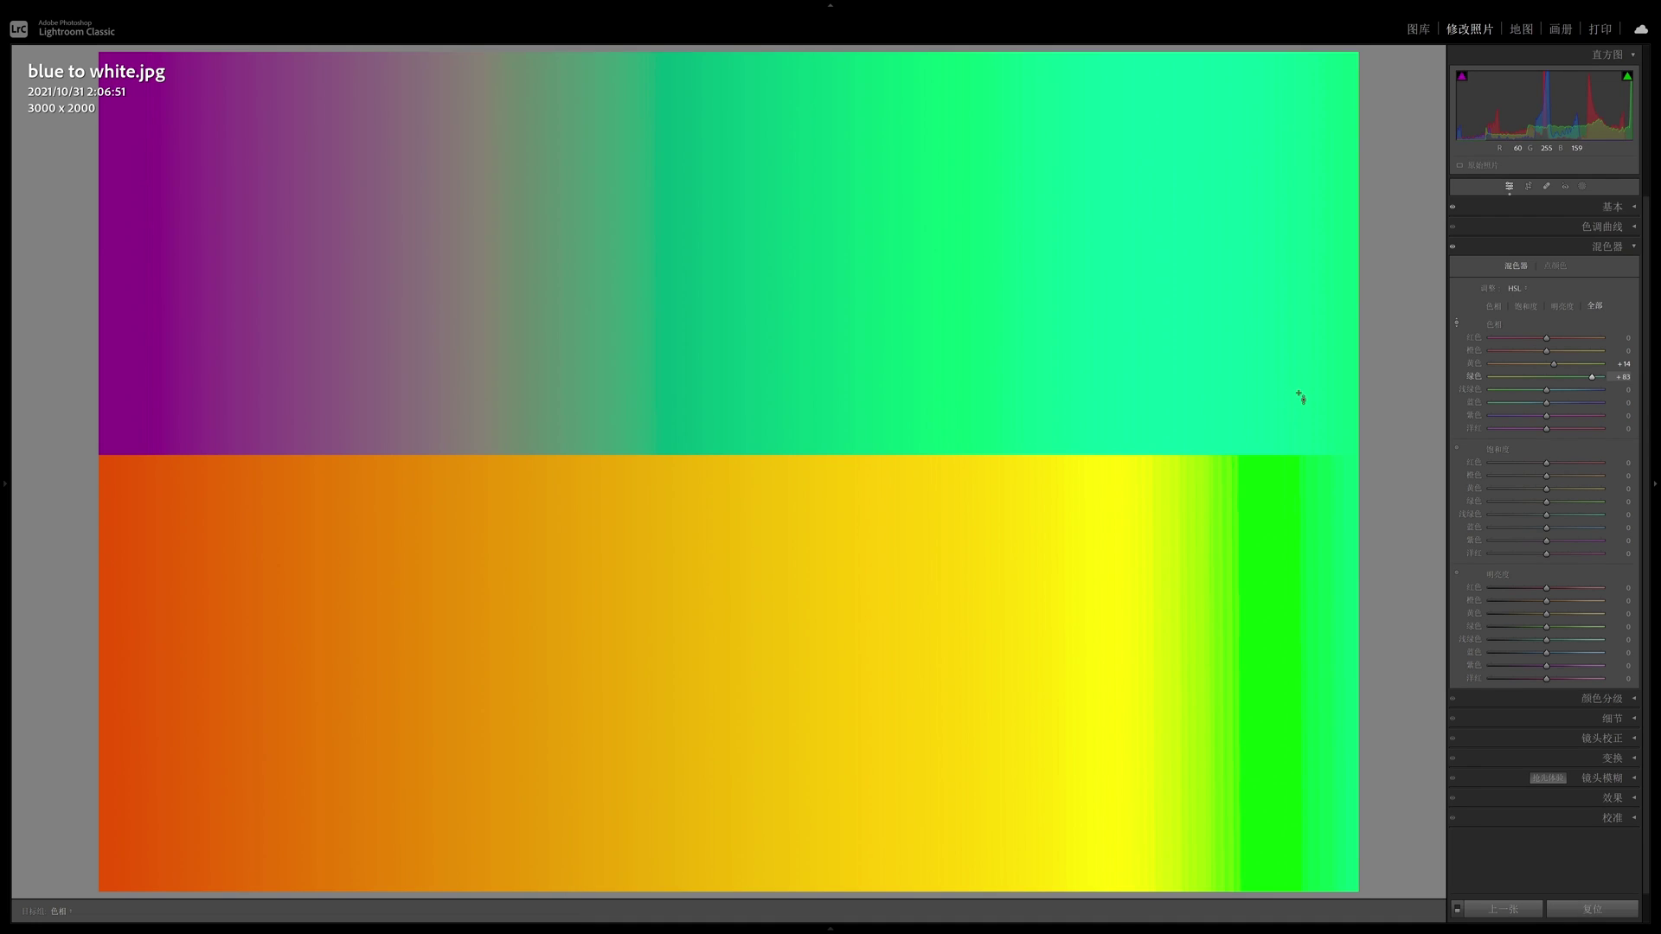
click(1592, 910)
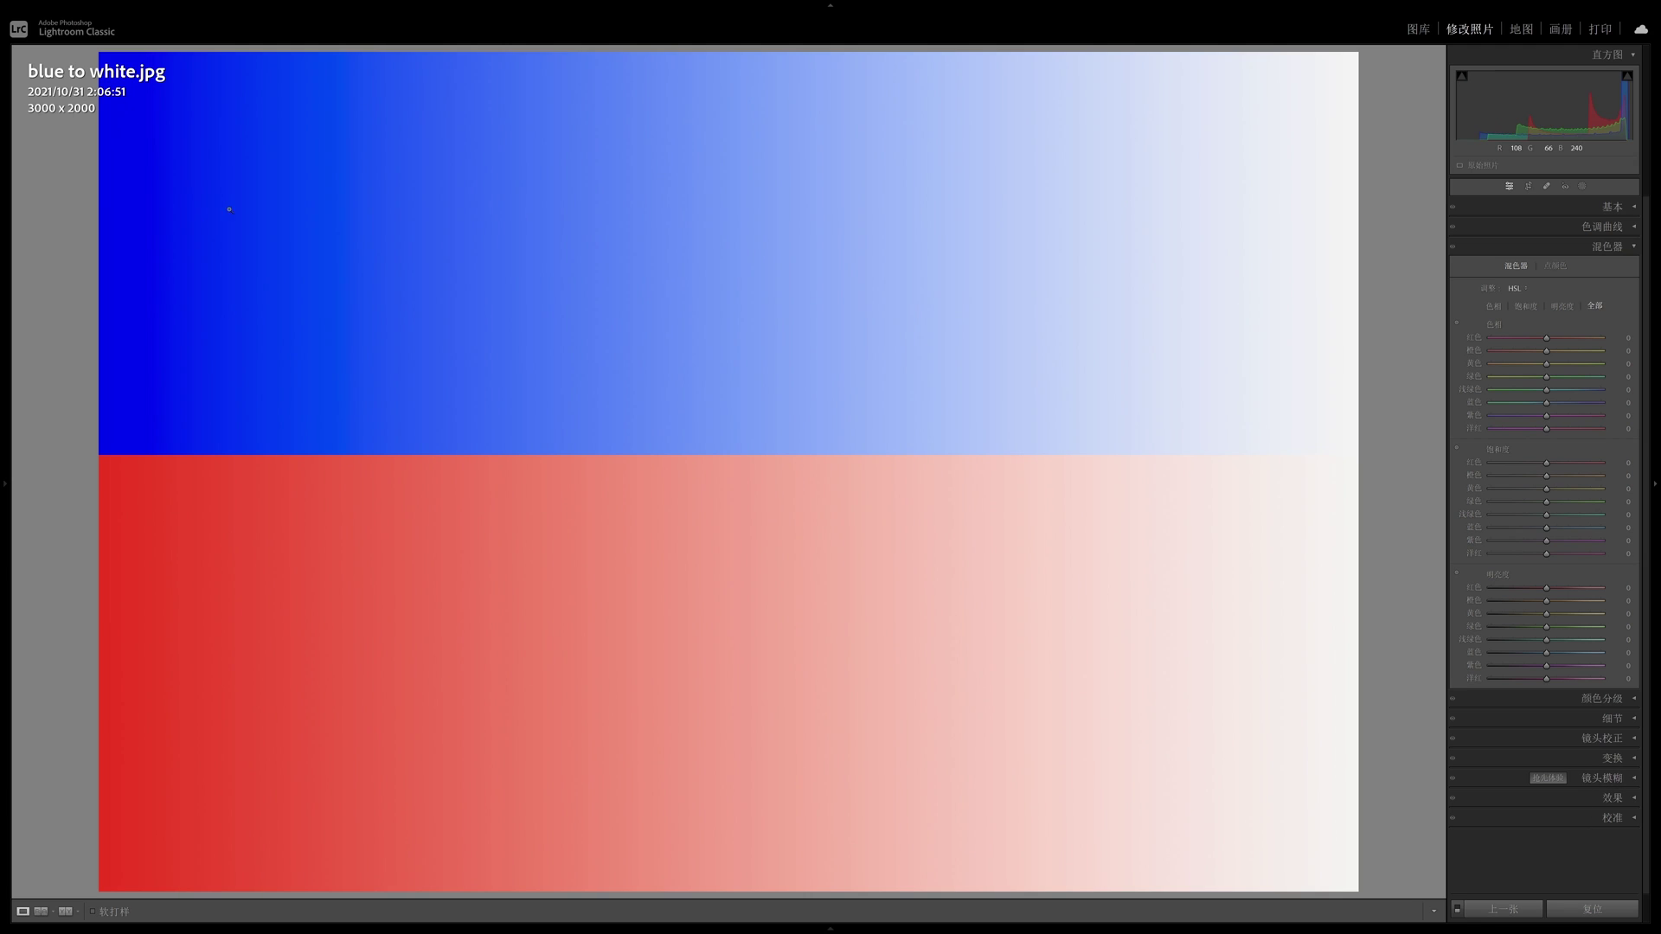
Use targeted hue adjustment on the blue gradient to raise the blue hue to +99 and the purple hue to +100
click(1457, 322)
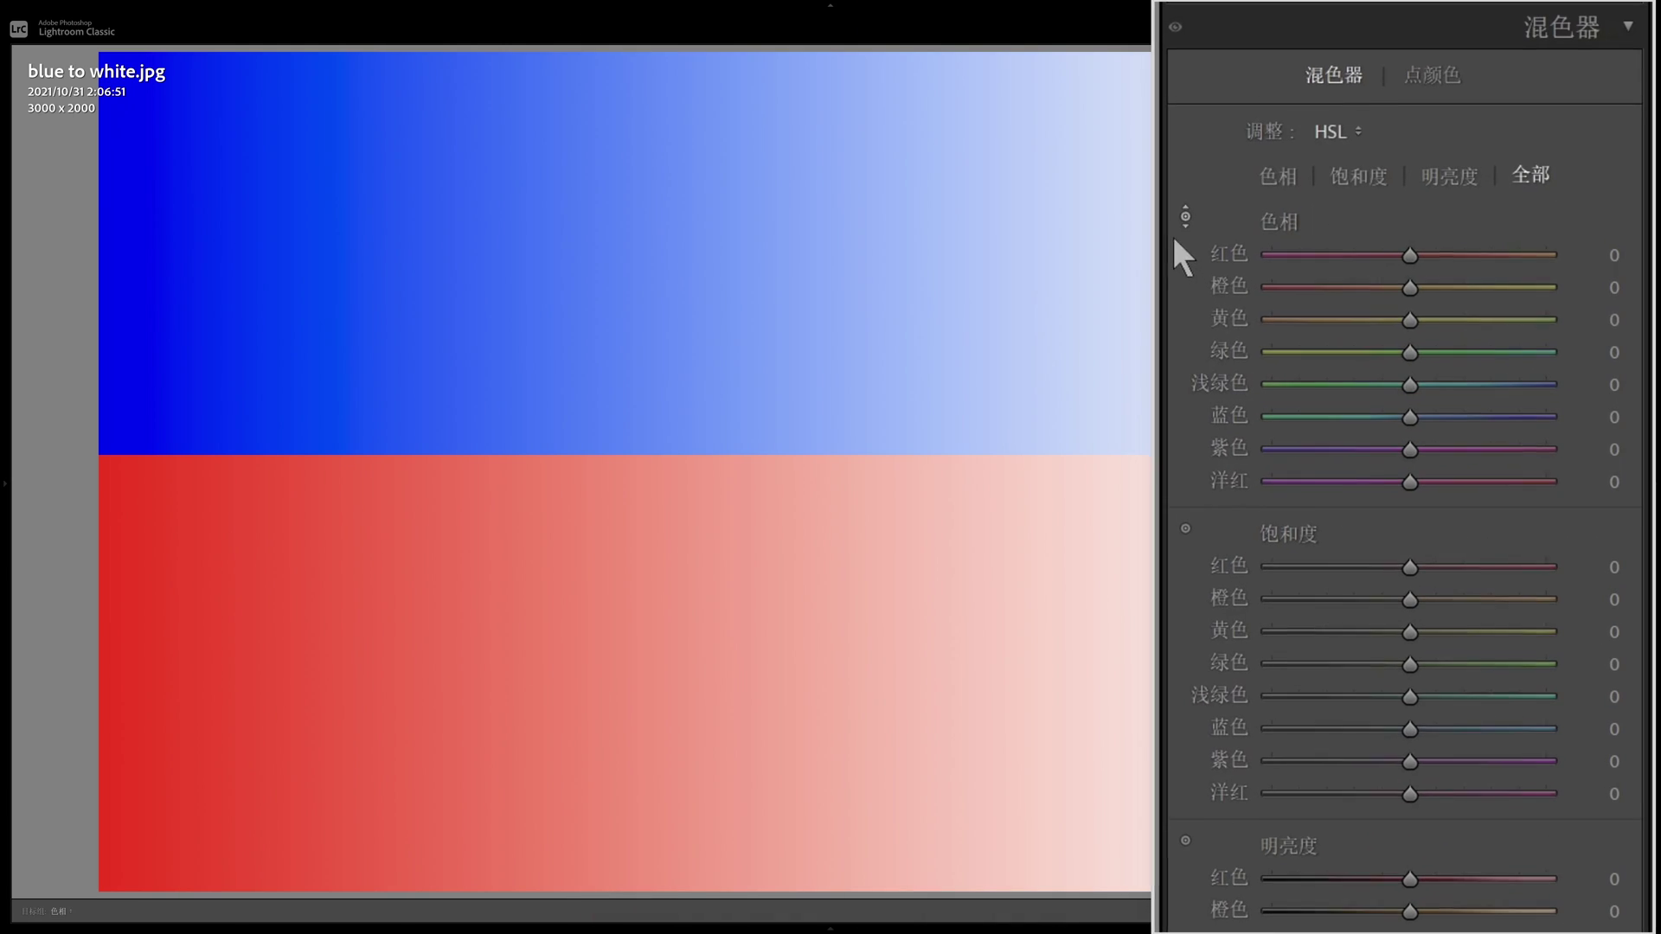
drag(176, 290, 211, 210)
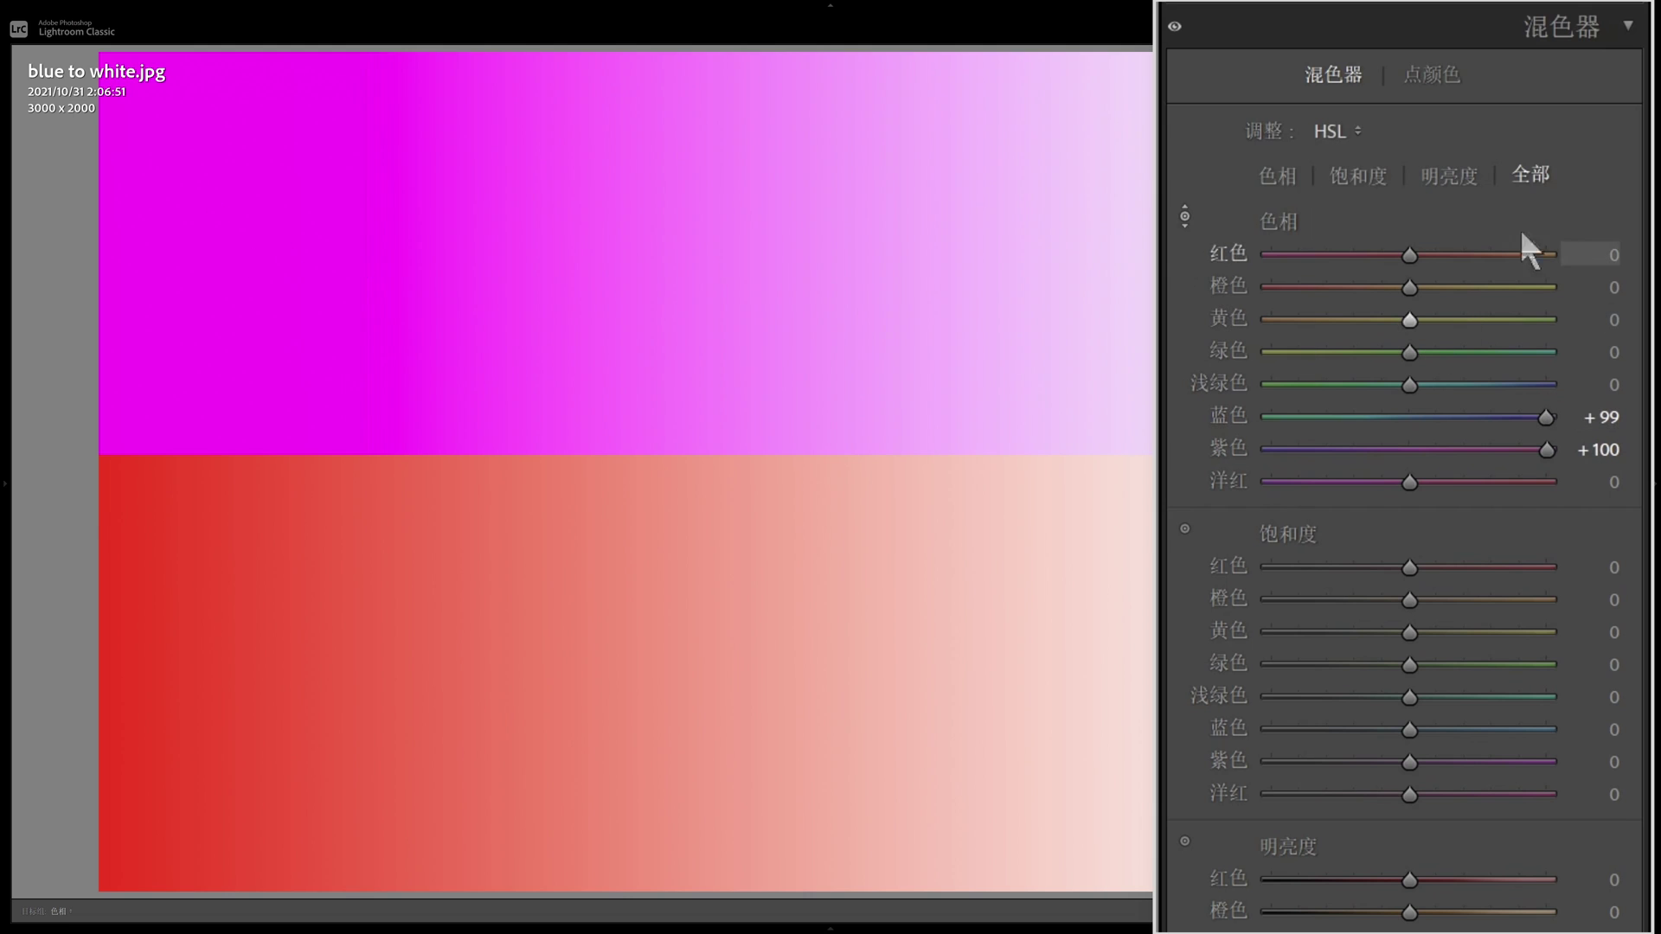
Sample the magenta gradient in Point Color and set the sample's hue and saturation shifts to 100
click(1446, 73)
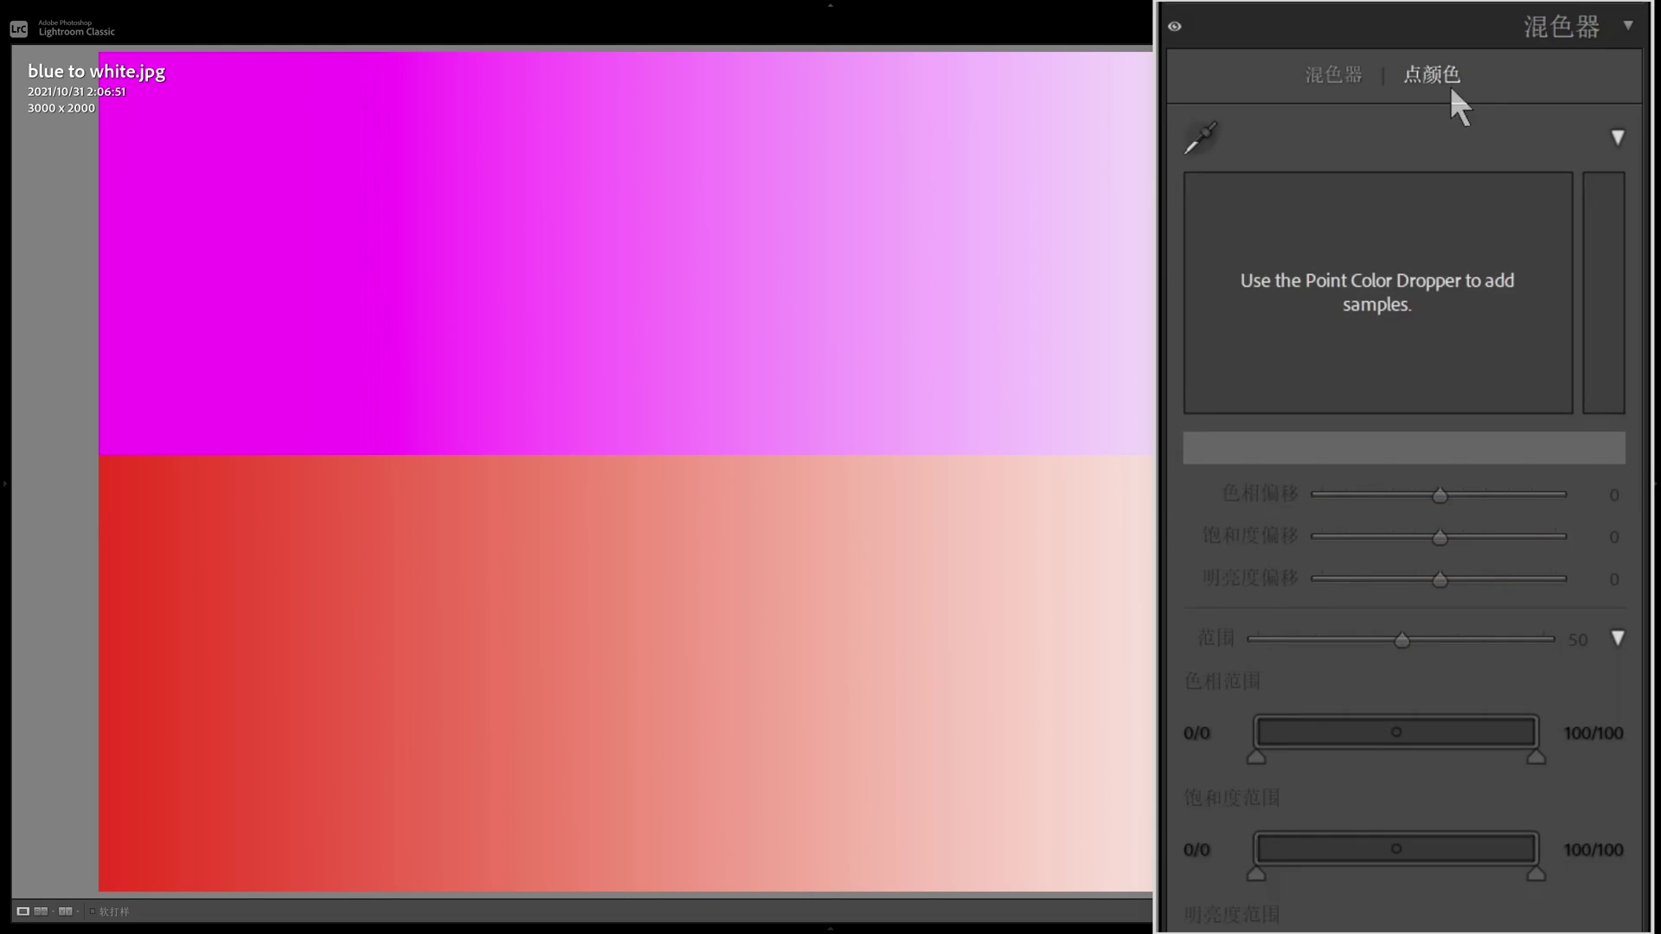
click(1211, 136)
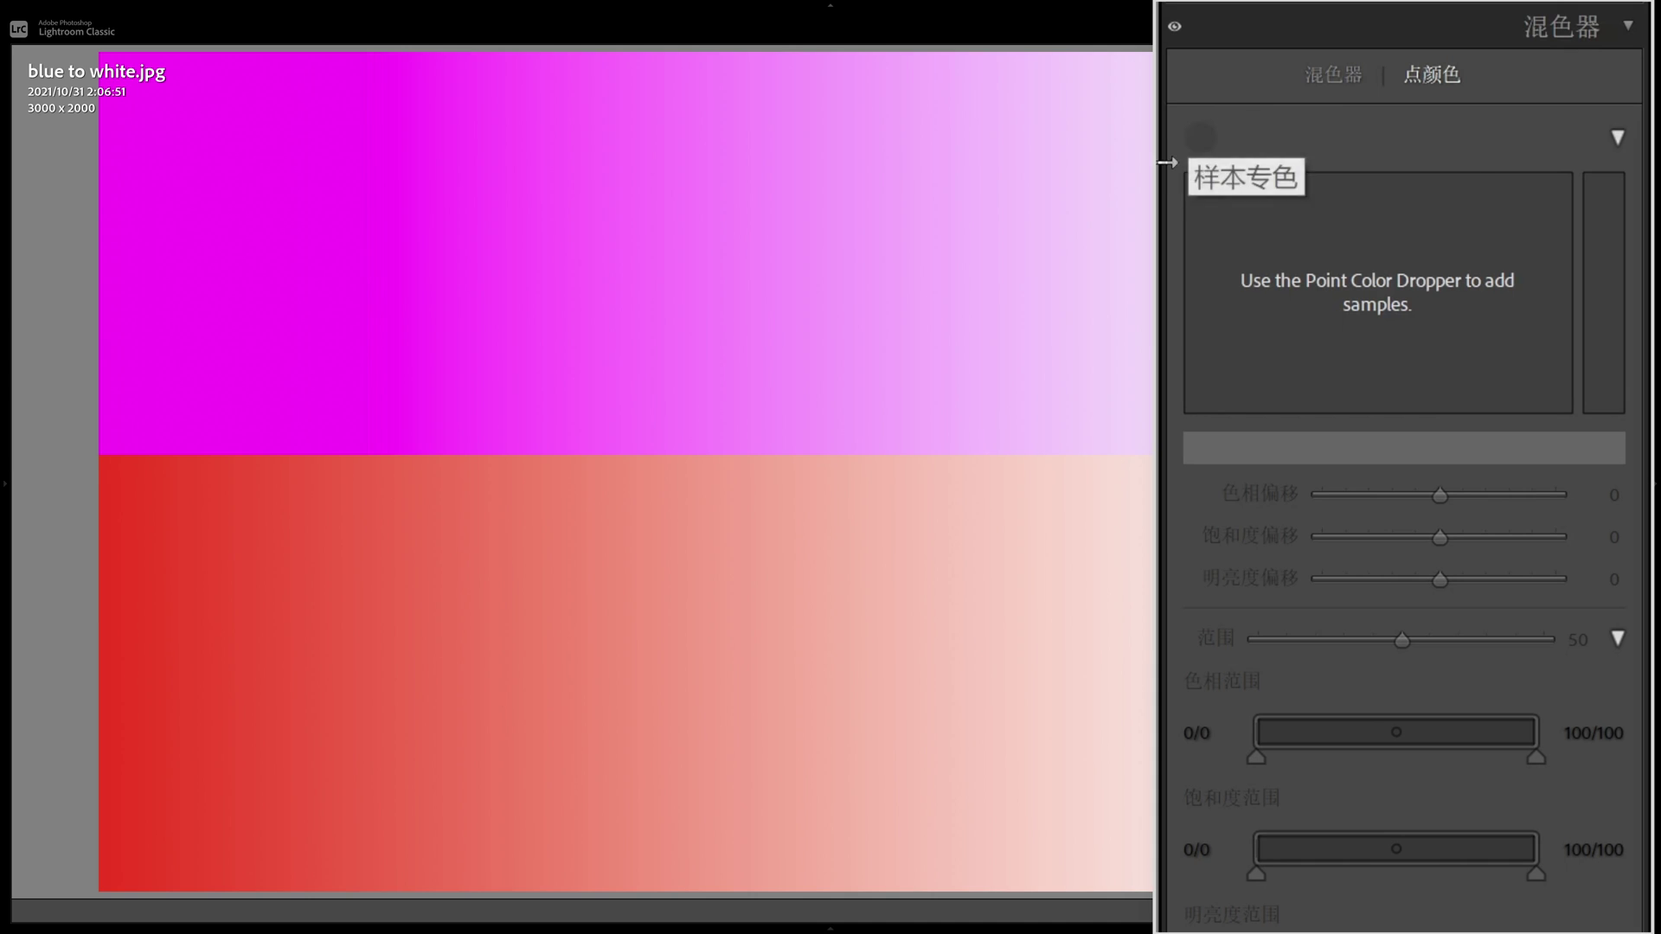
click(151, 270)
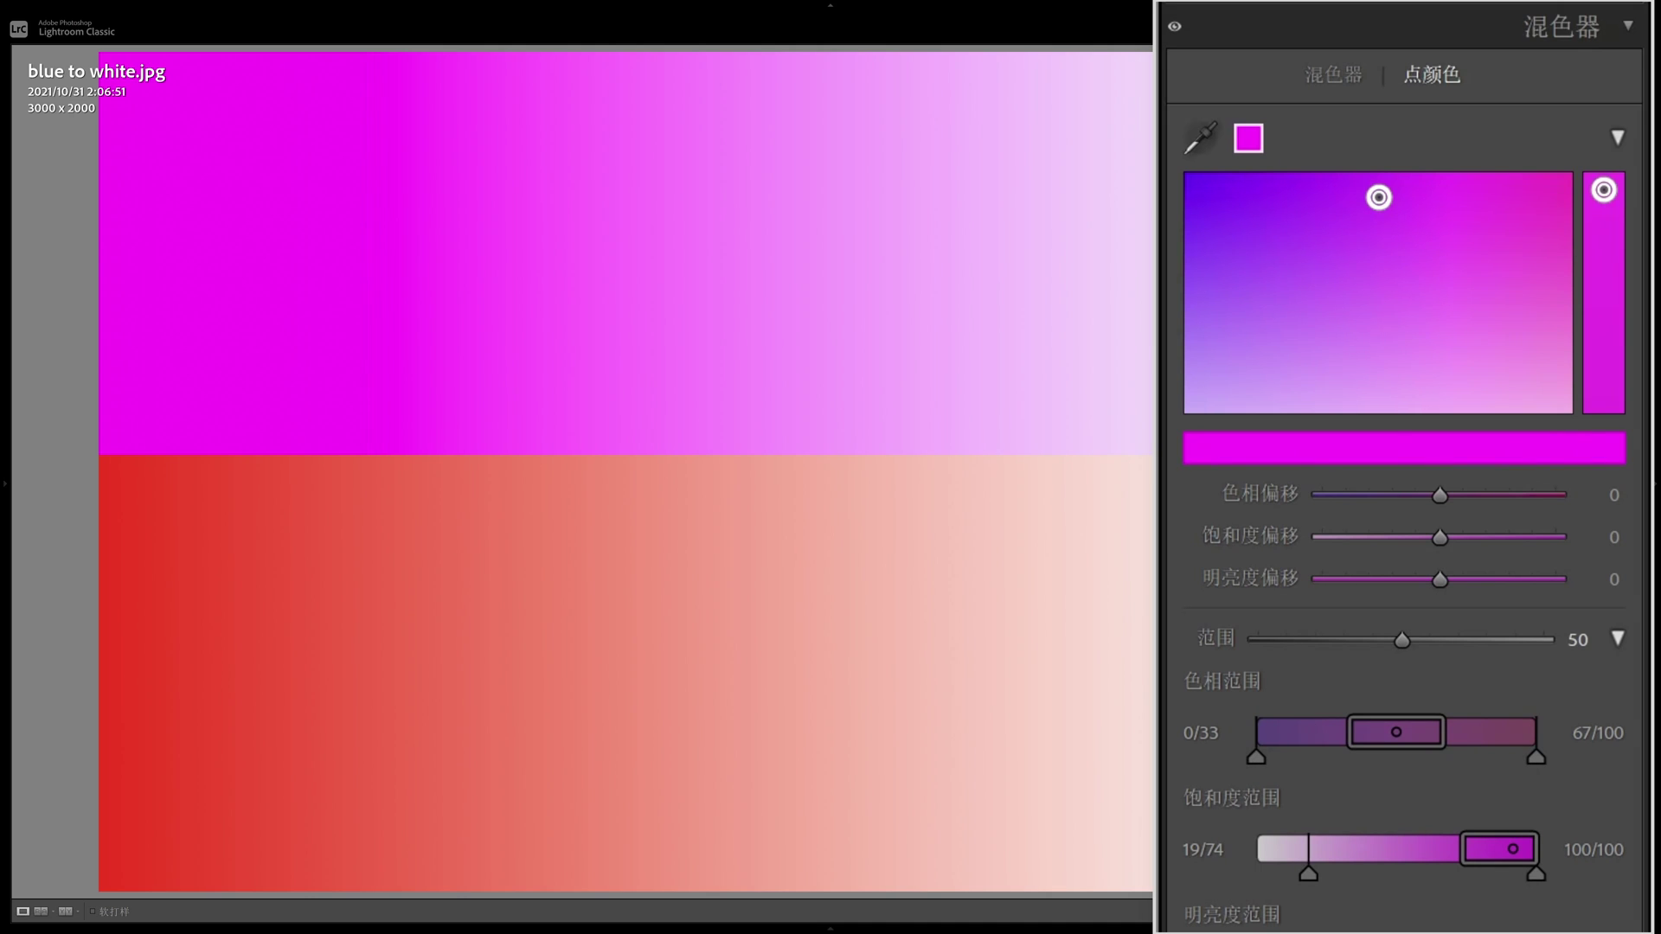
drag(1379, 199, 1638, 204)
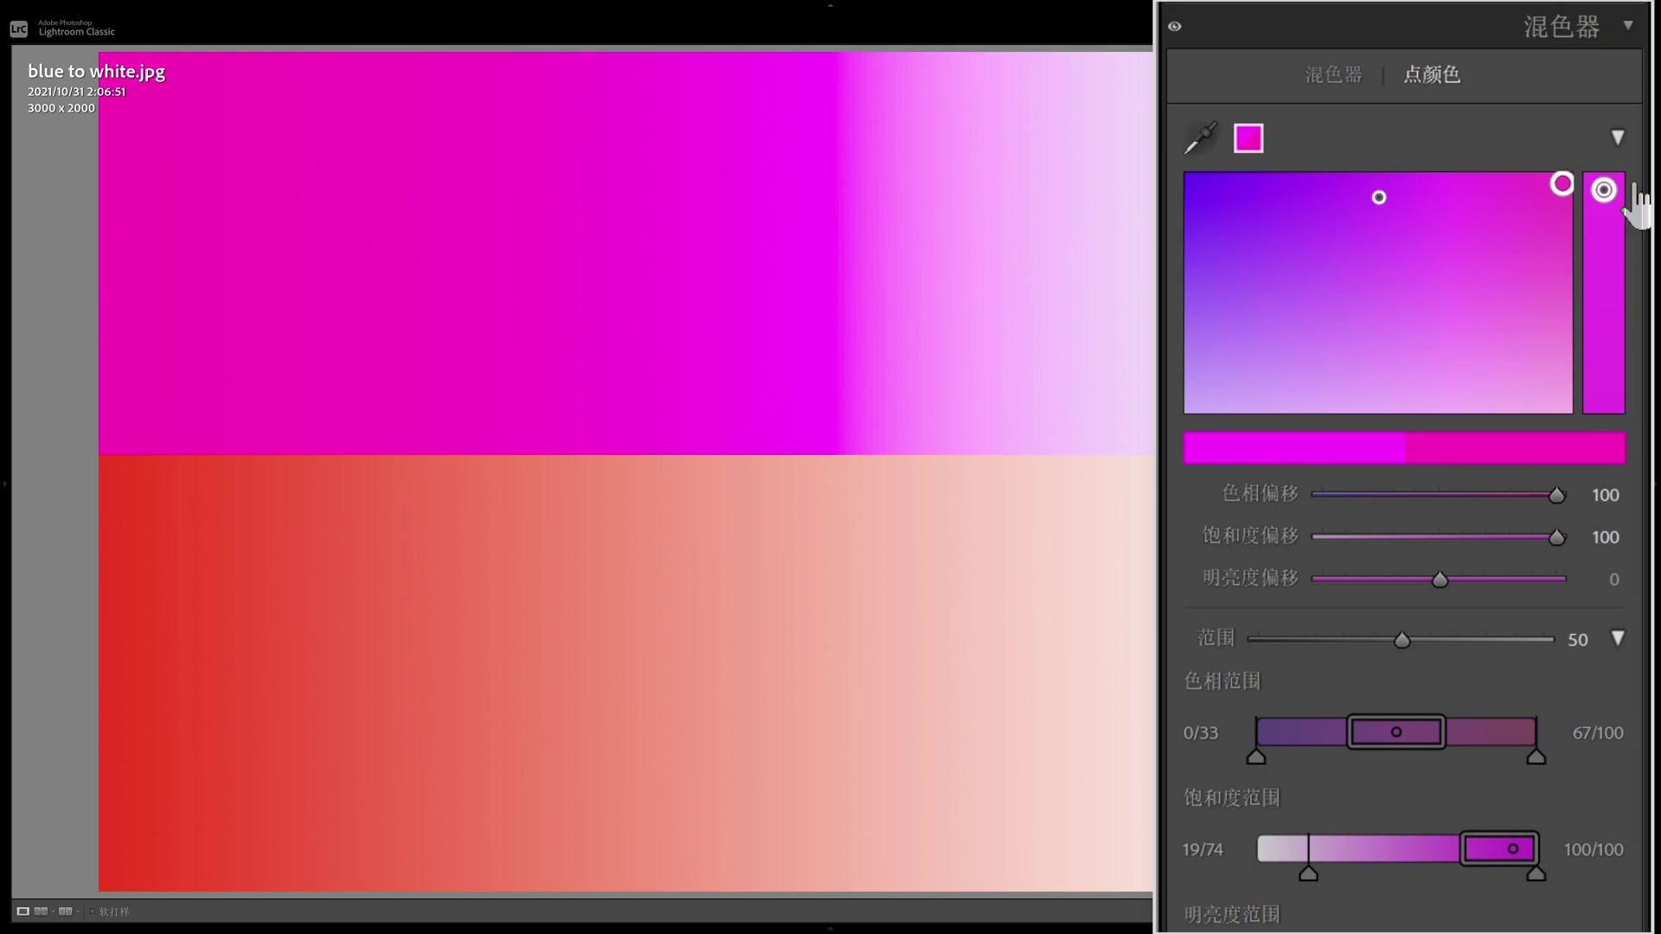
Add a second Point Color sample from the pink area and set its hue and saturation shifts to 100
click(1200, 137)
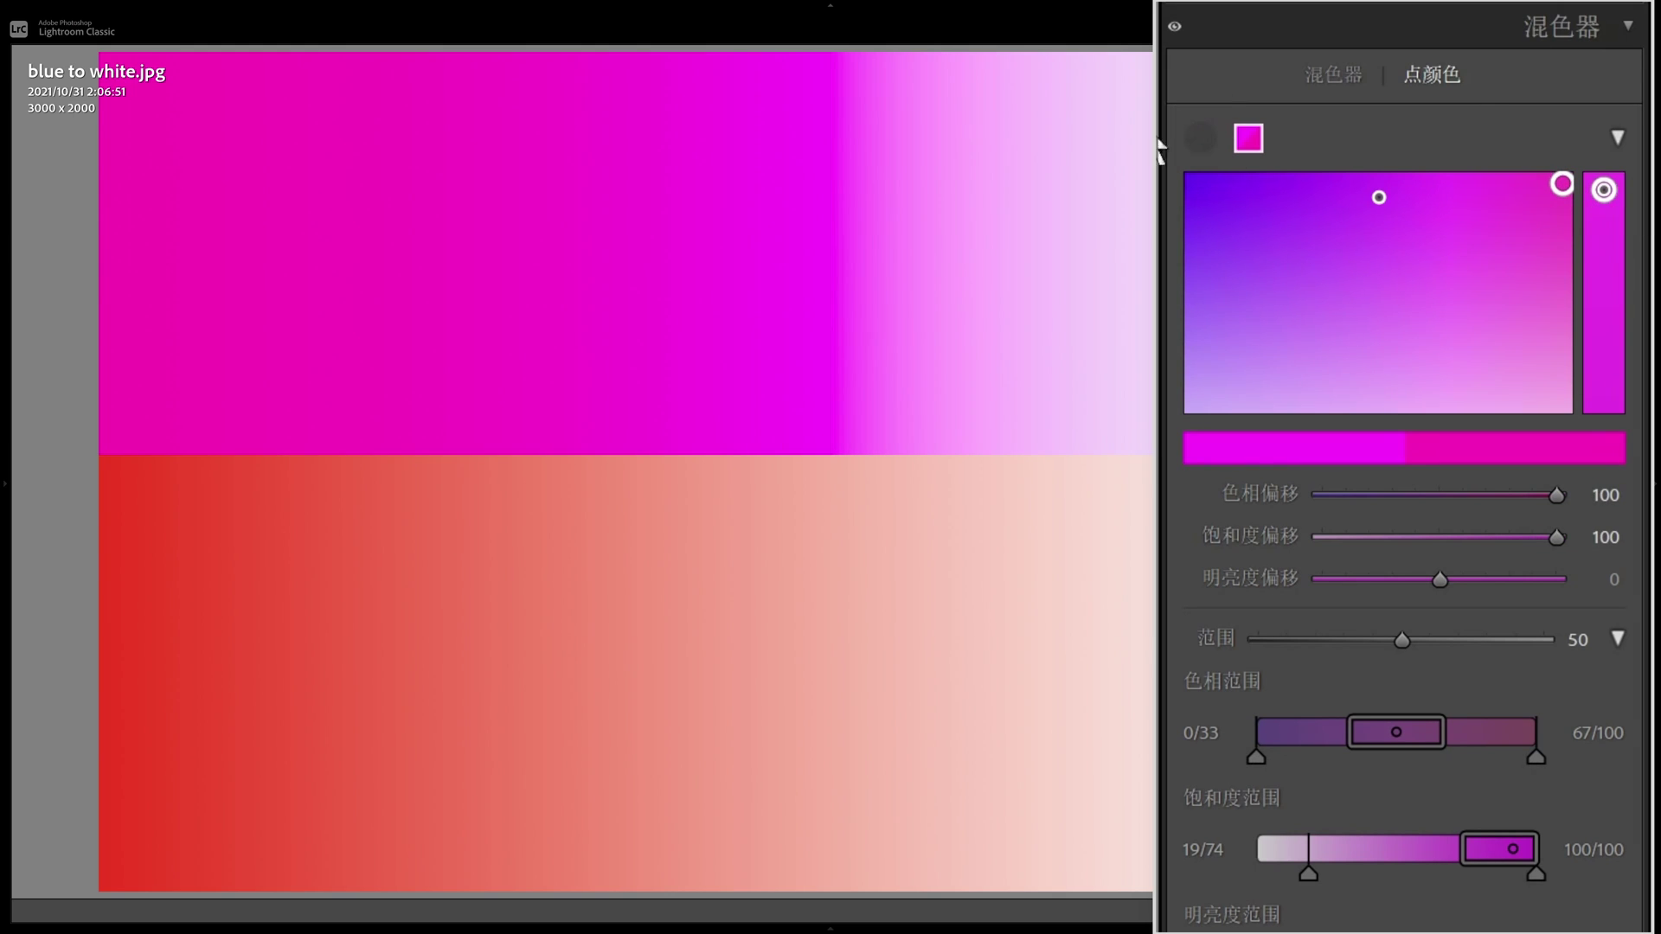
click(139, 243)
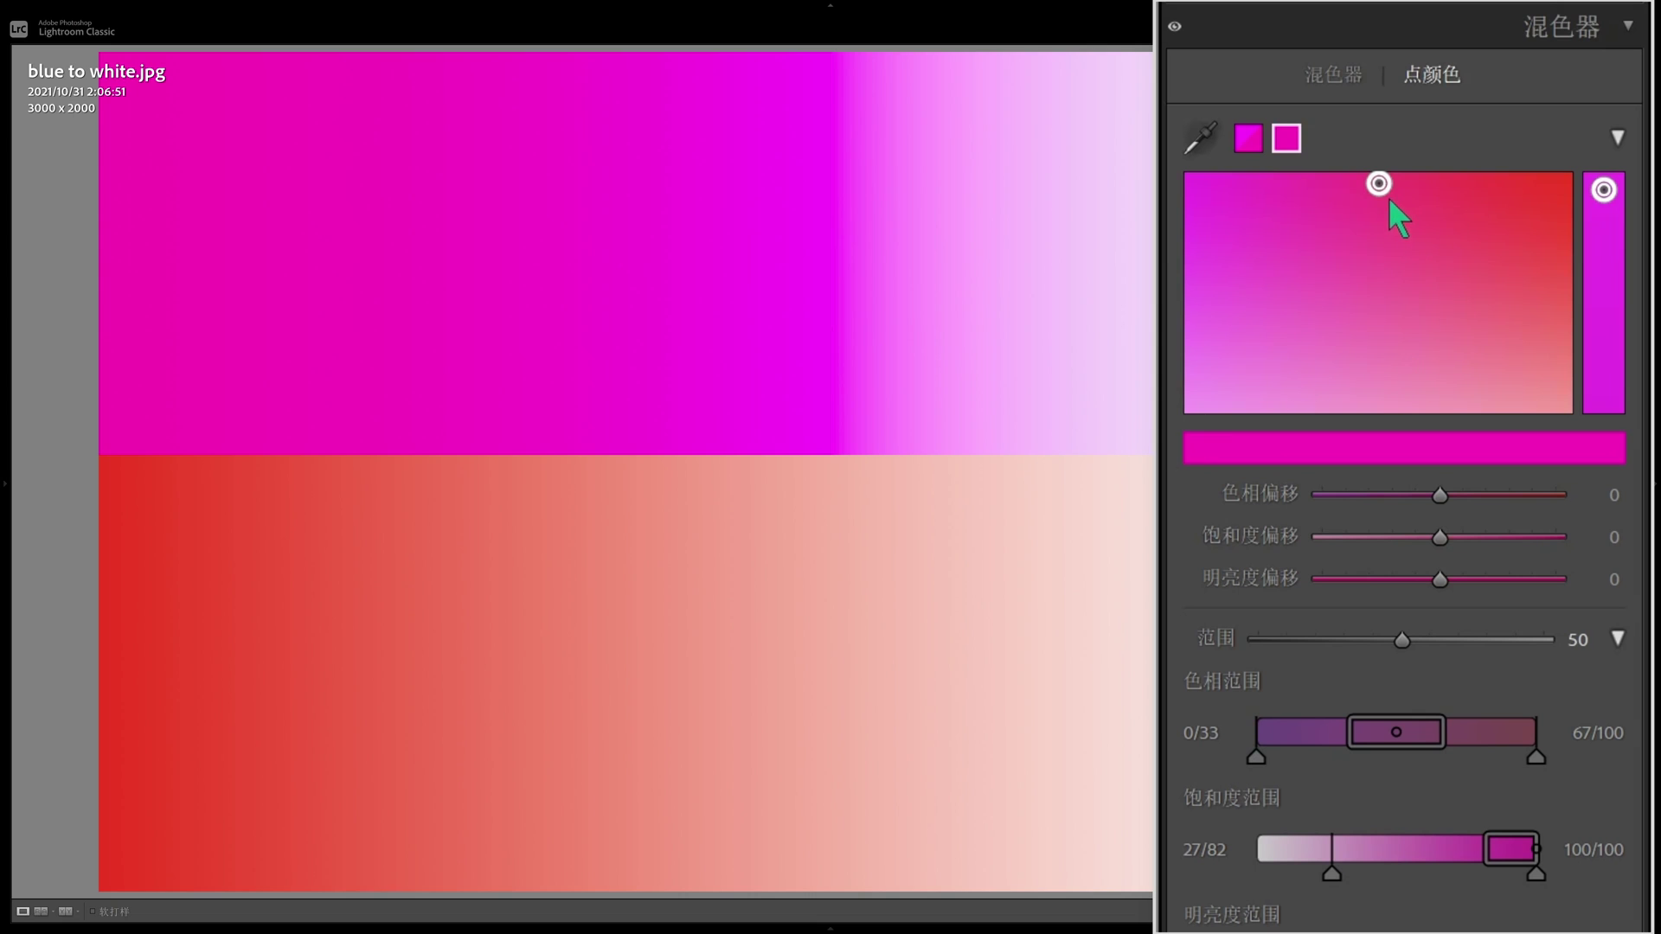
drag(1389, 197, 1602, 186)
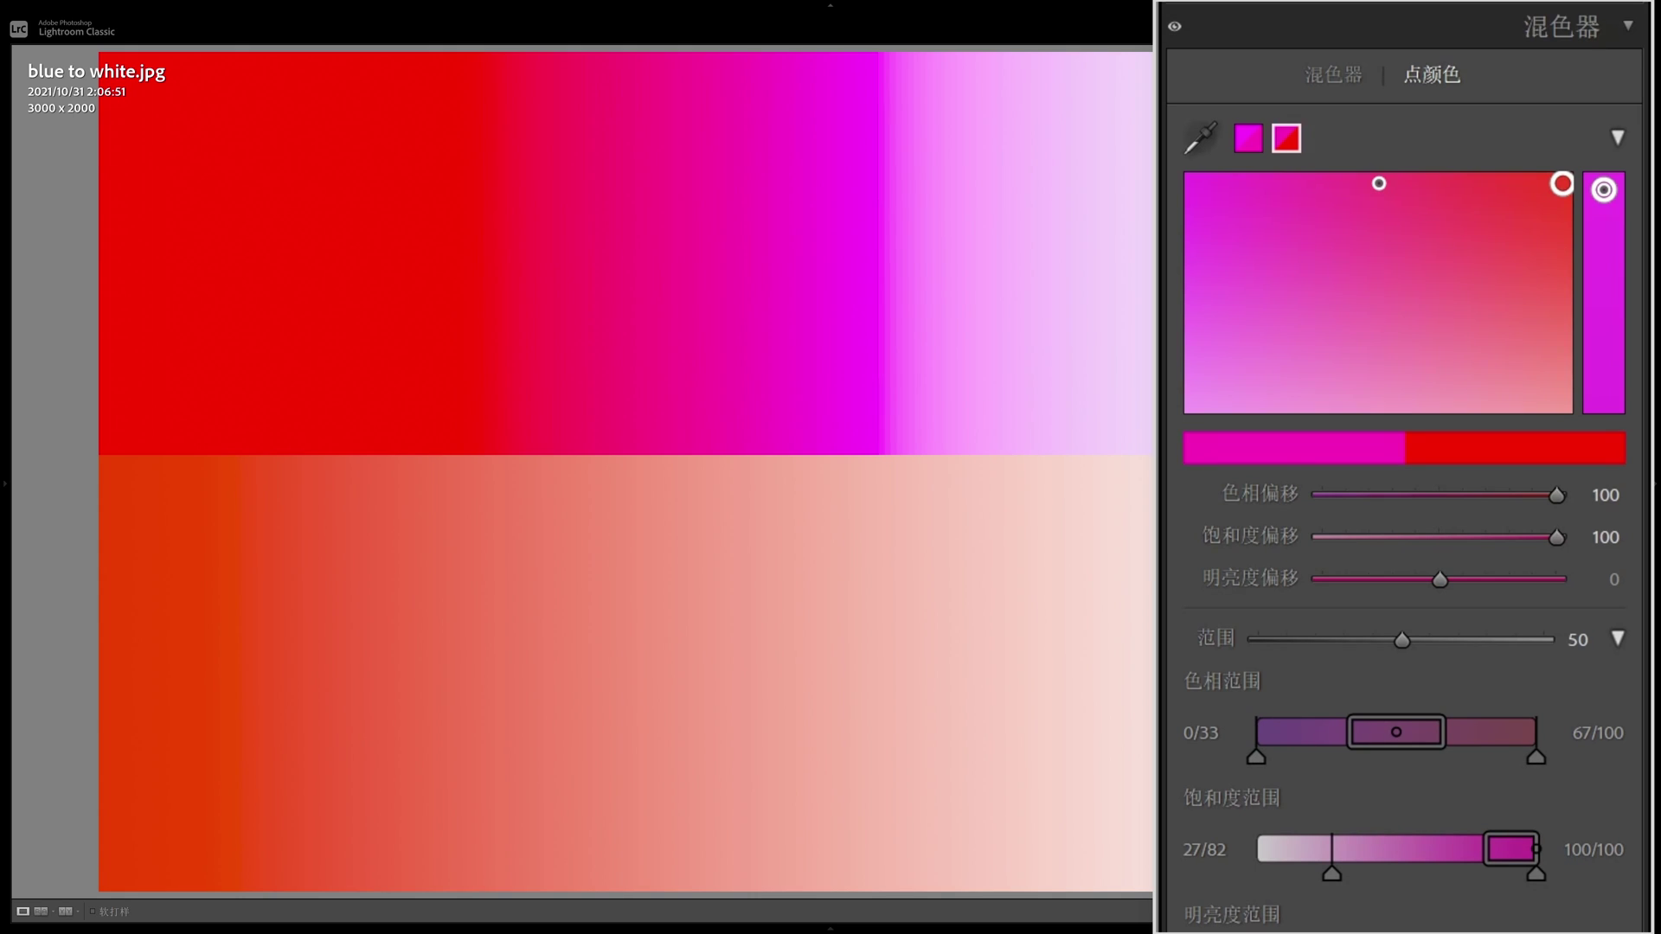
Add a third Point Color sample from the red area and set its hue and saturation shifts to 100
click(1200, 138)
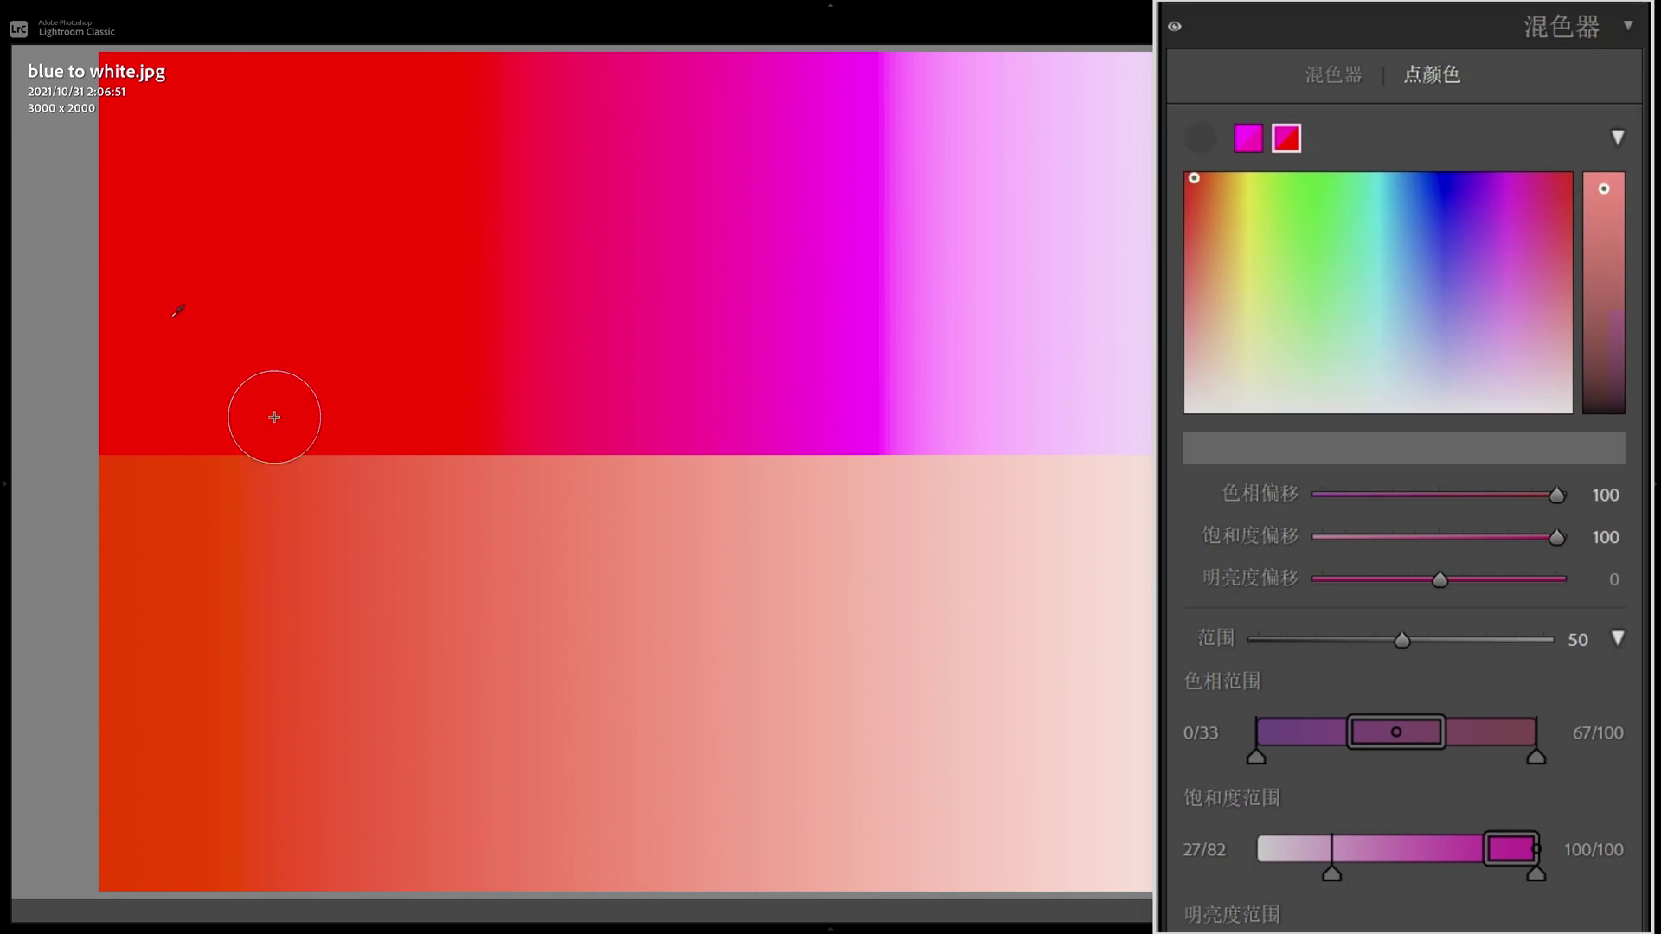
click(143, 250)
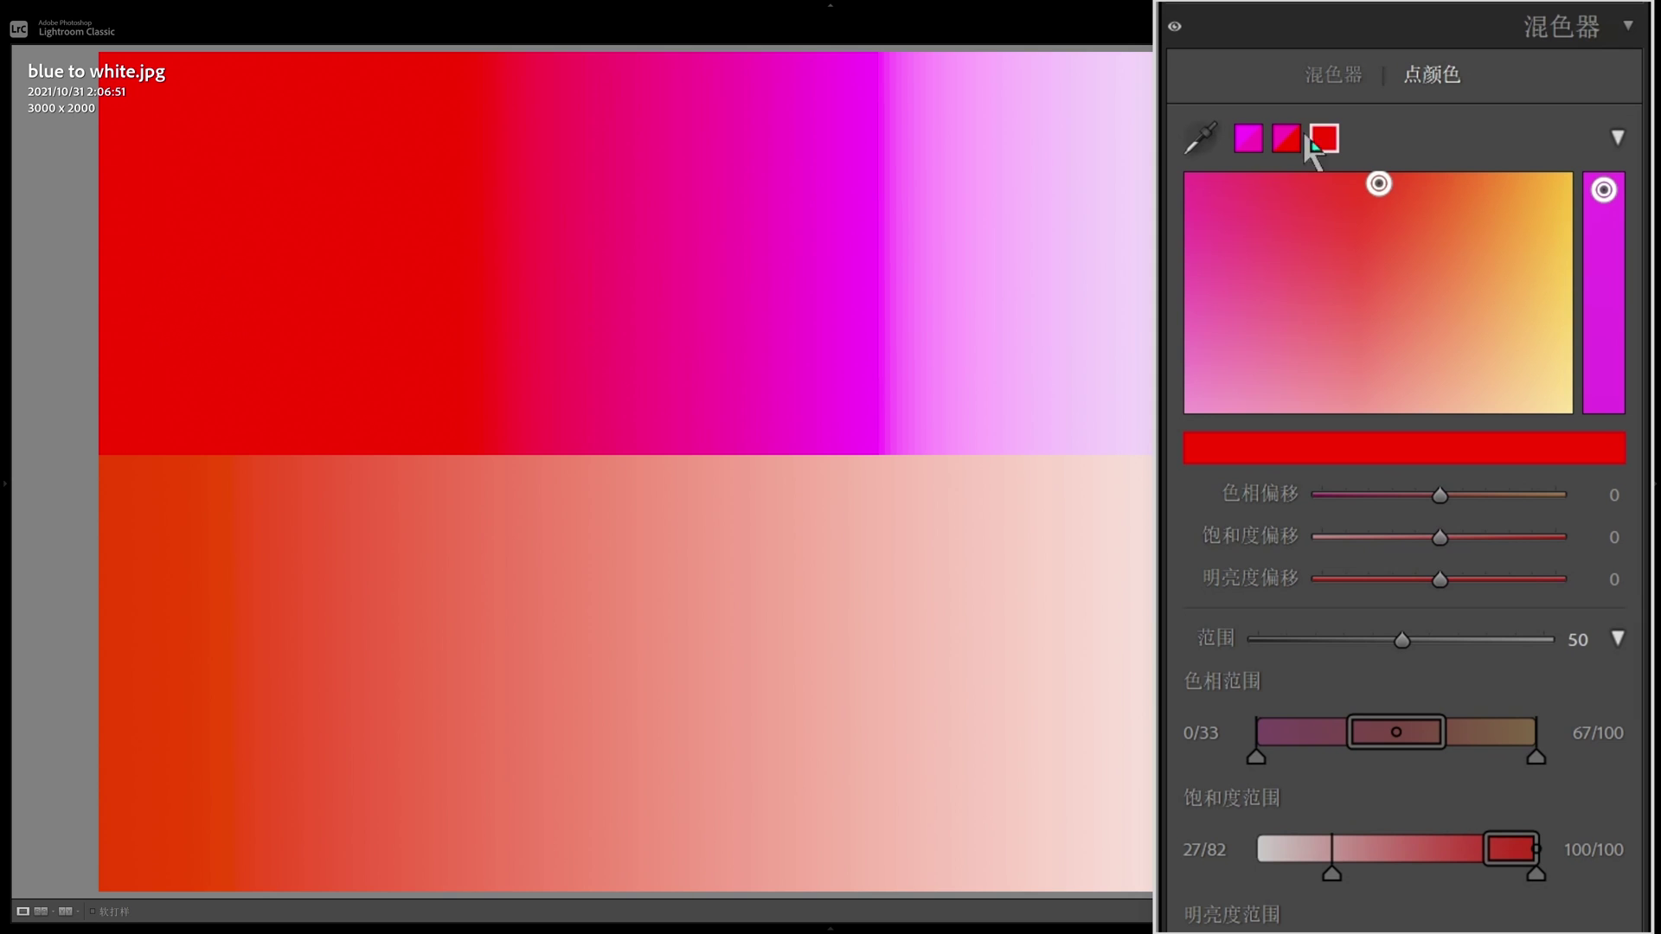
drag(1380, 185, 1581, 184)
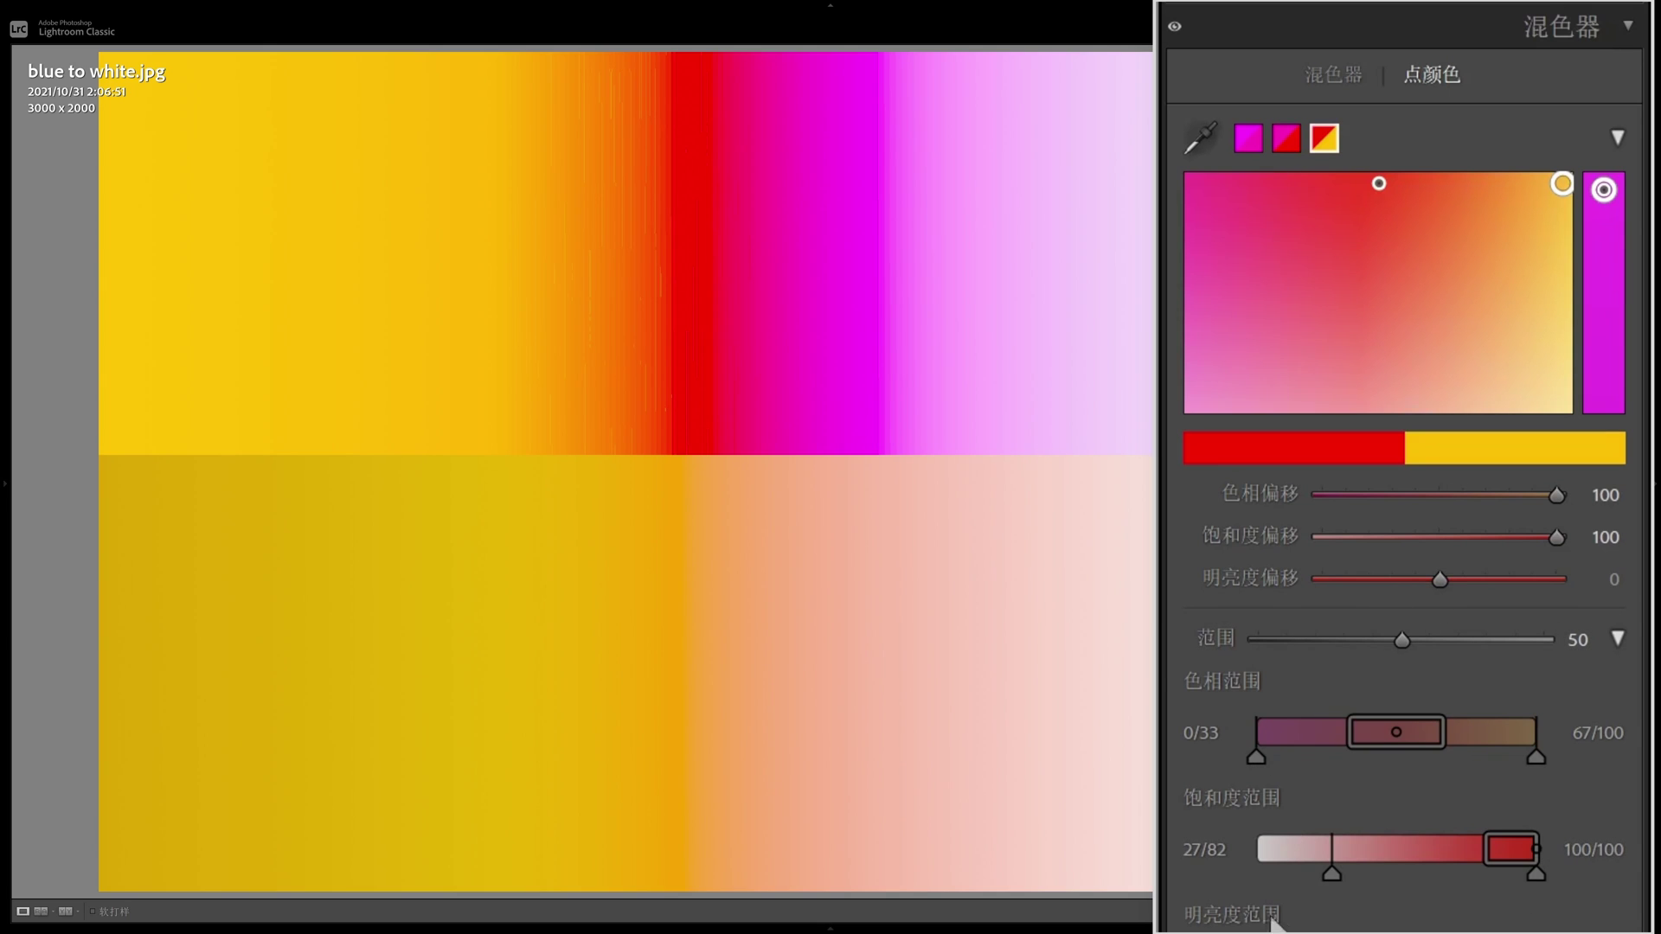
mouse_move(1373, 847)
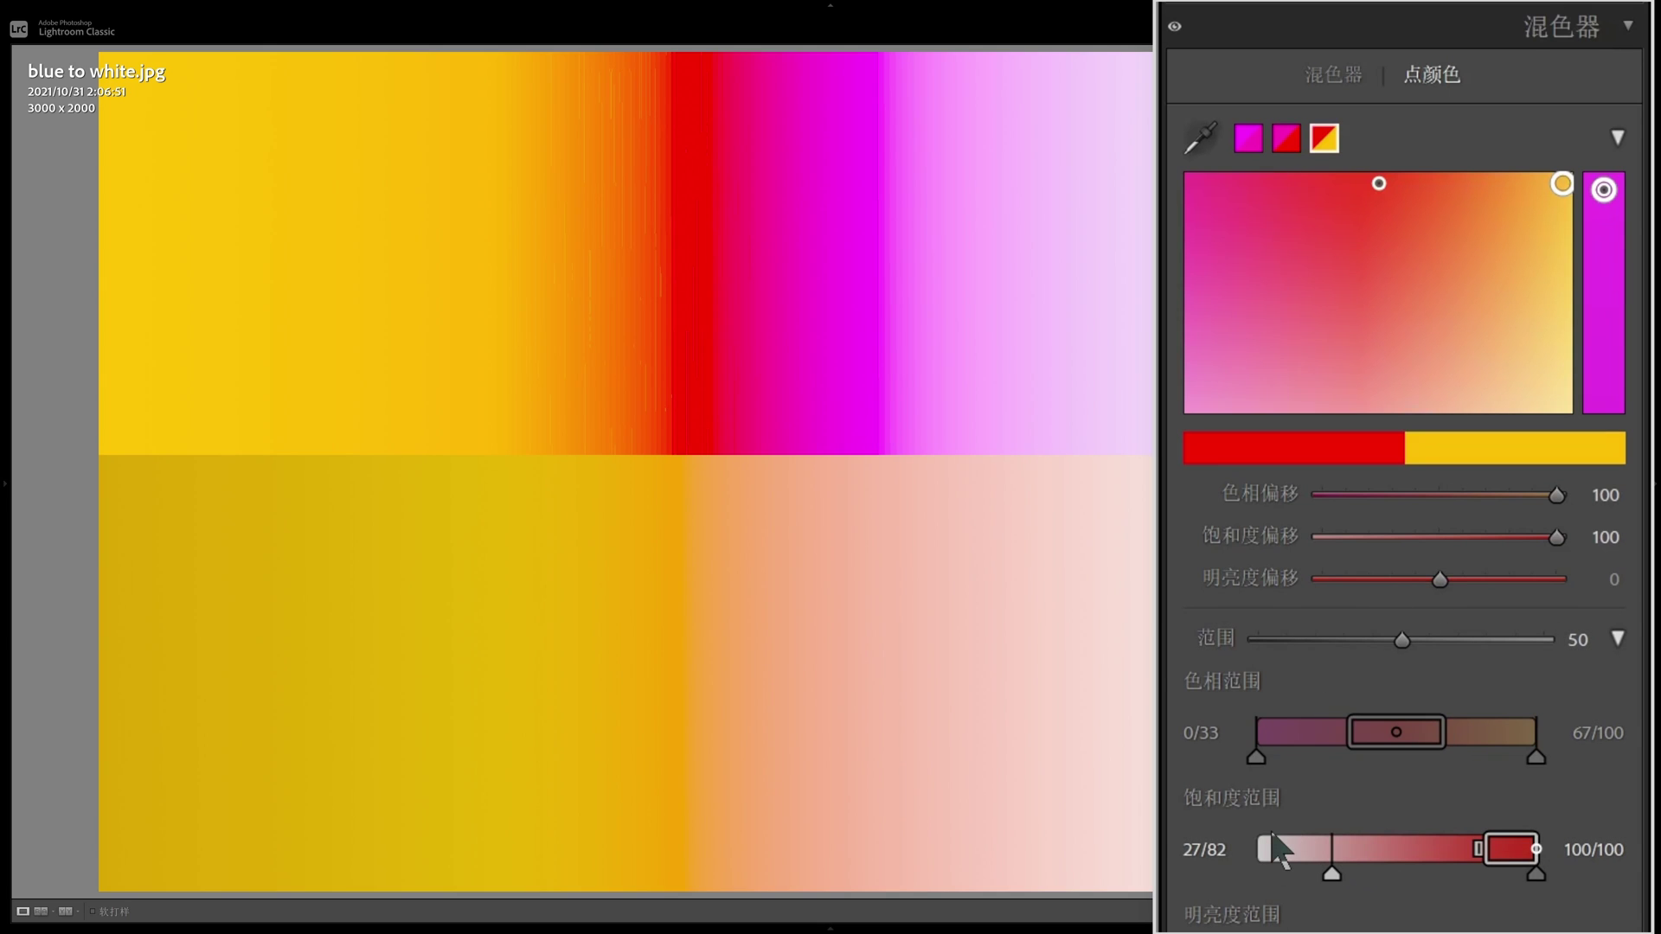
Return to the Mixer and reset the blue and purple hues to 0
click(1330, 76)
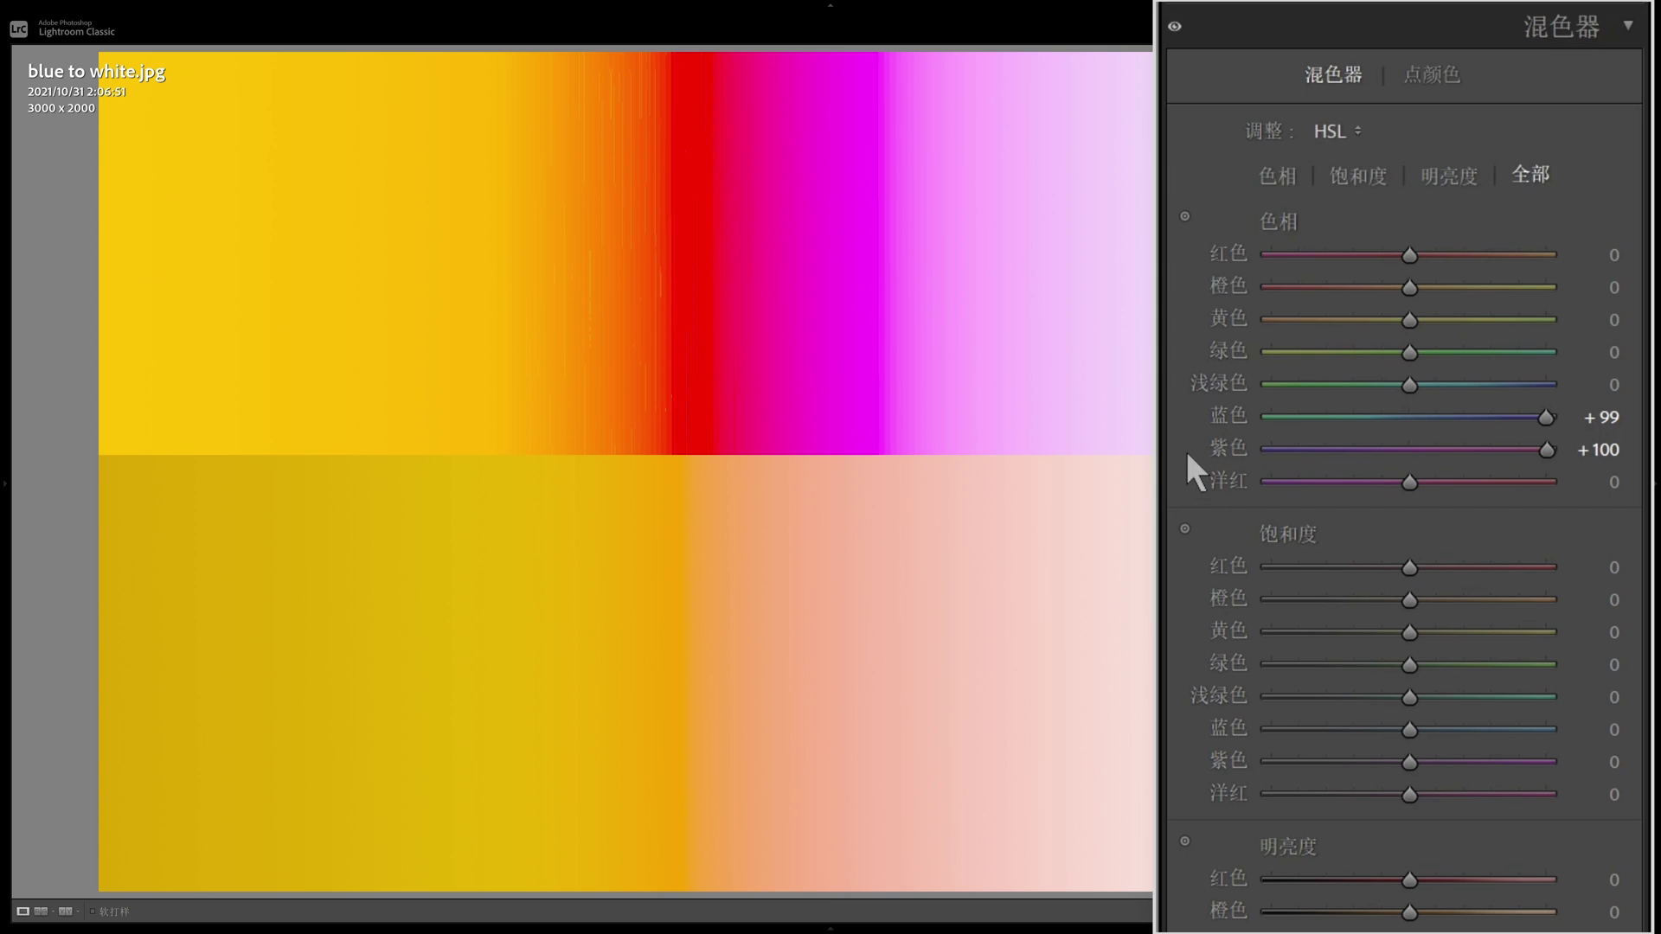
double_click(1232, 413)
double_click(1237, 439)
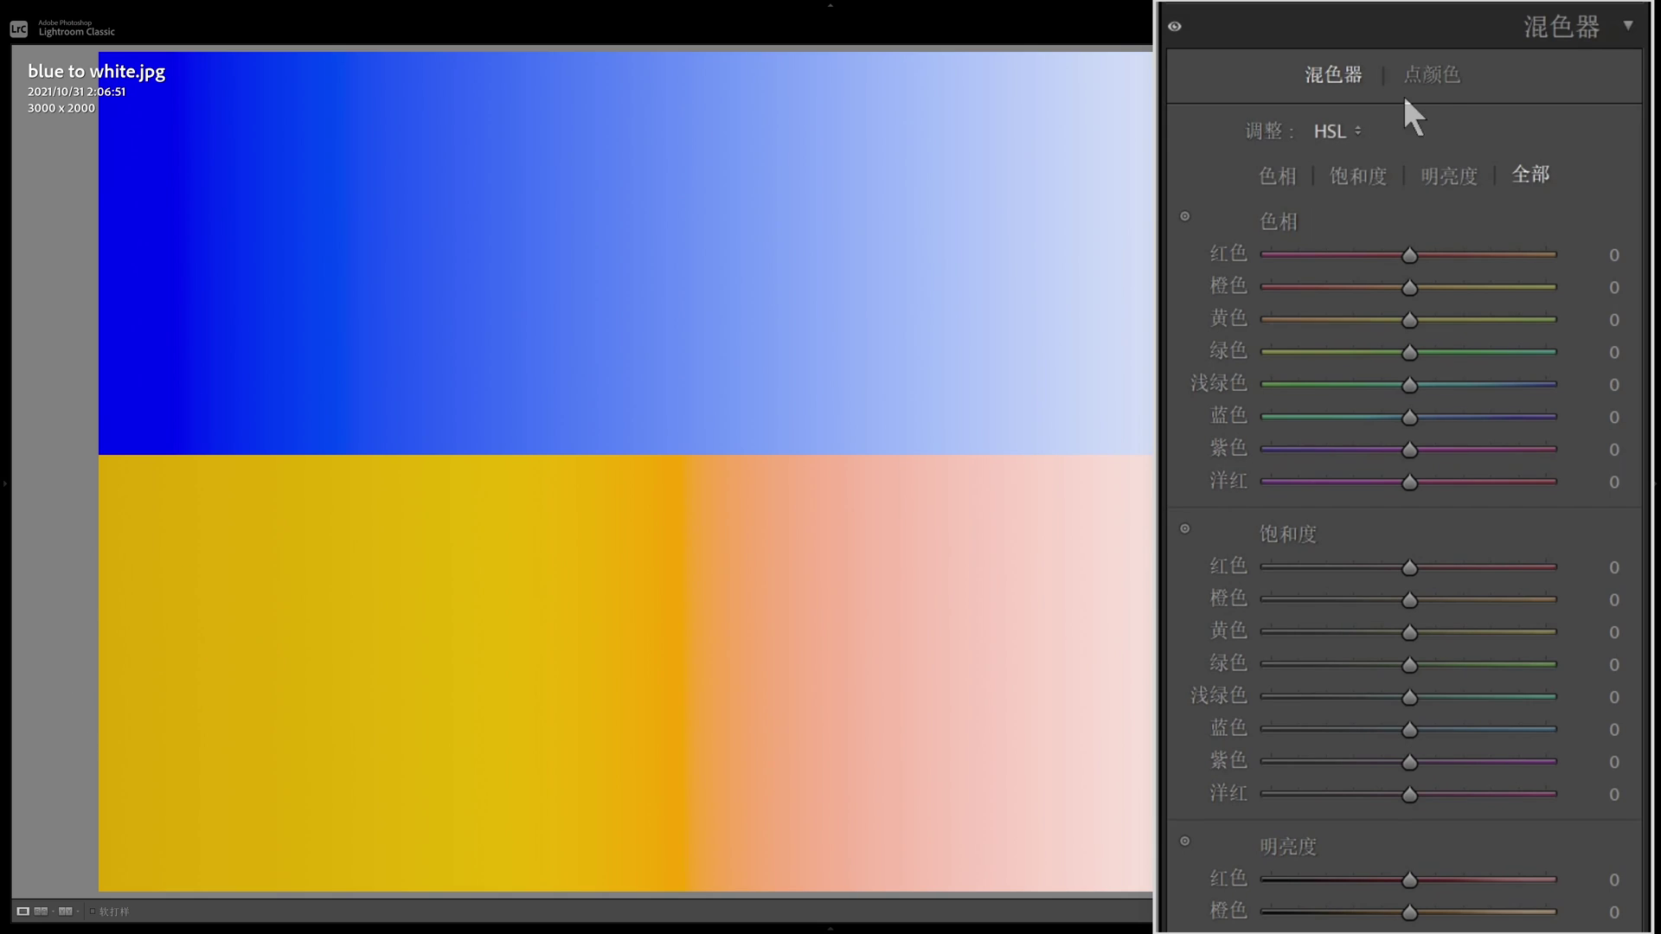
Return to Point Color and compare the shift settings of the magenta, pink and red samples
click(1431, 79)
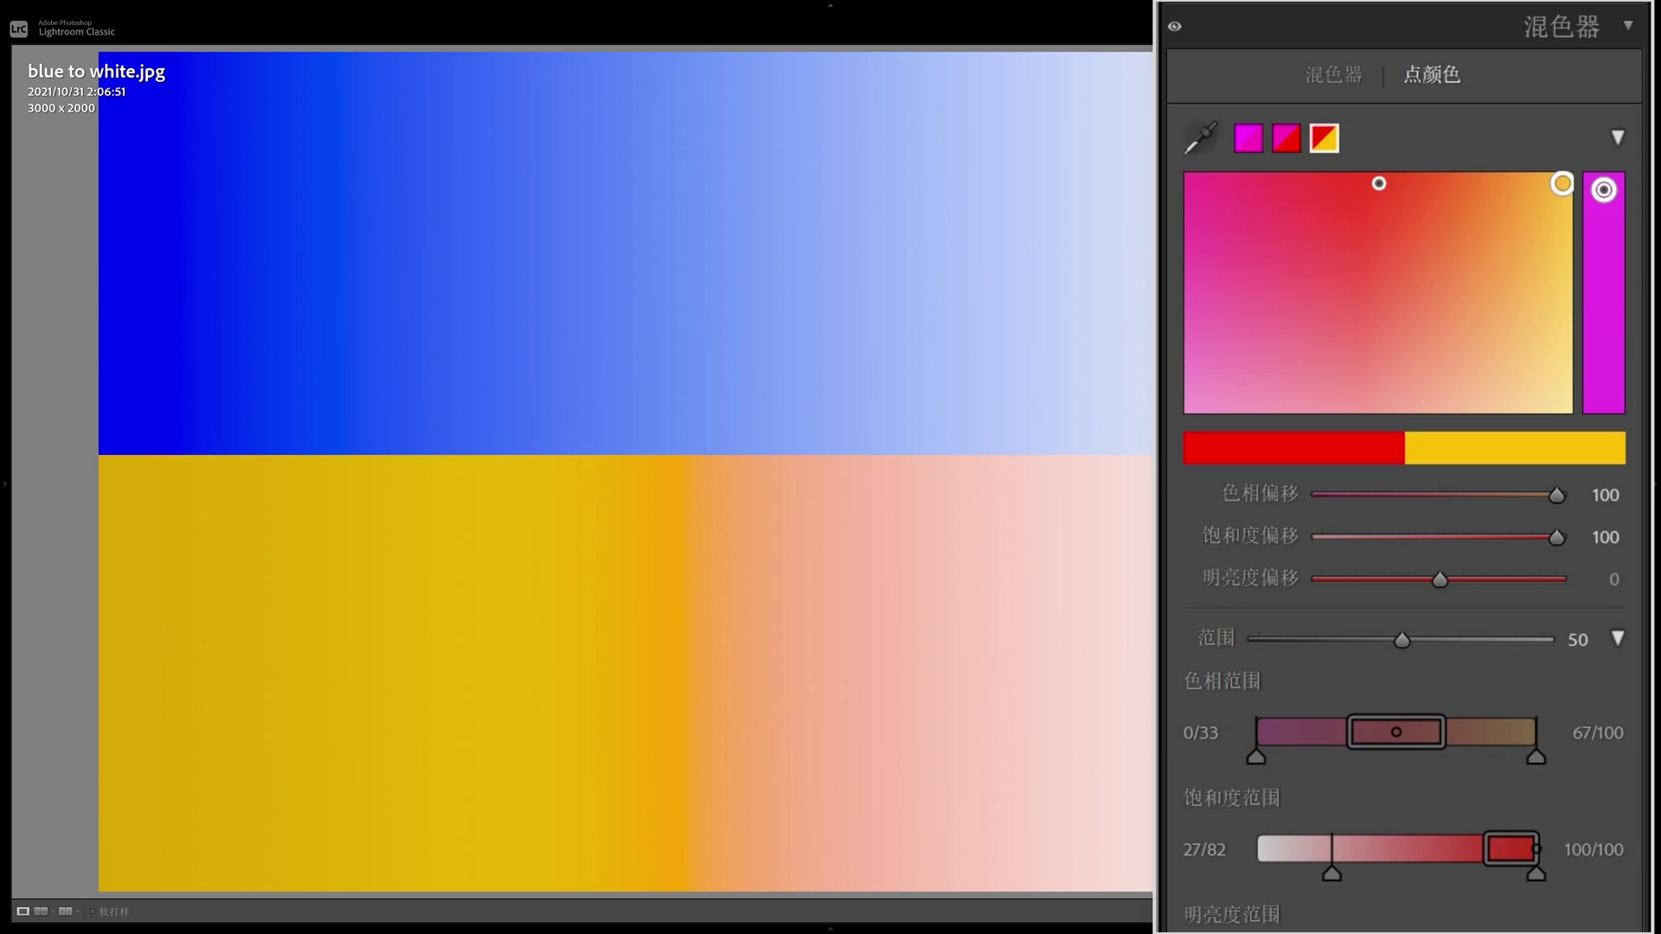
click(1250, 141)
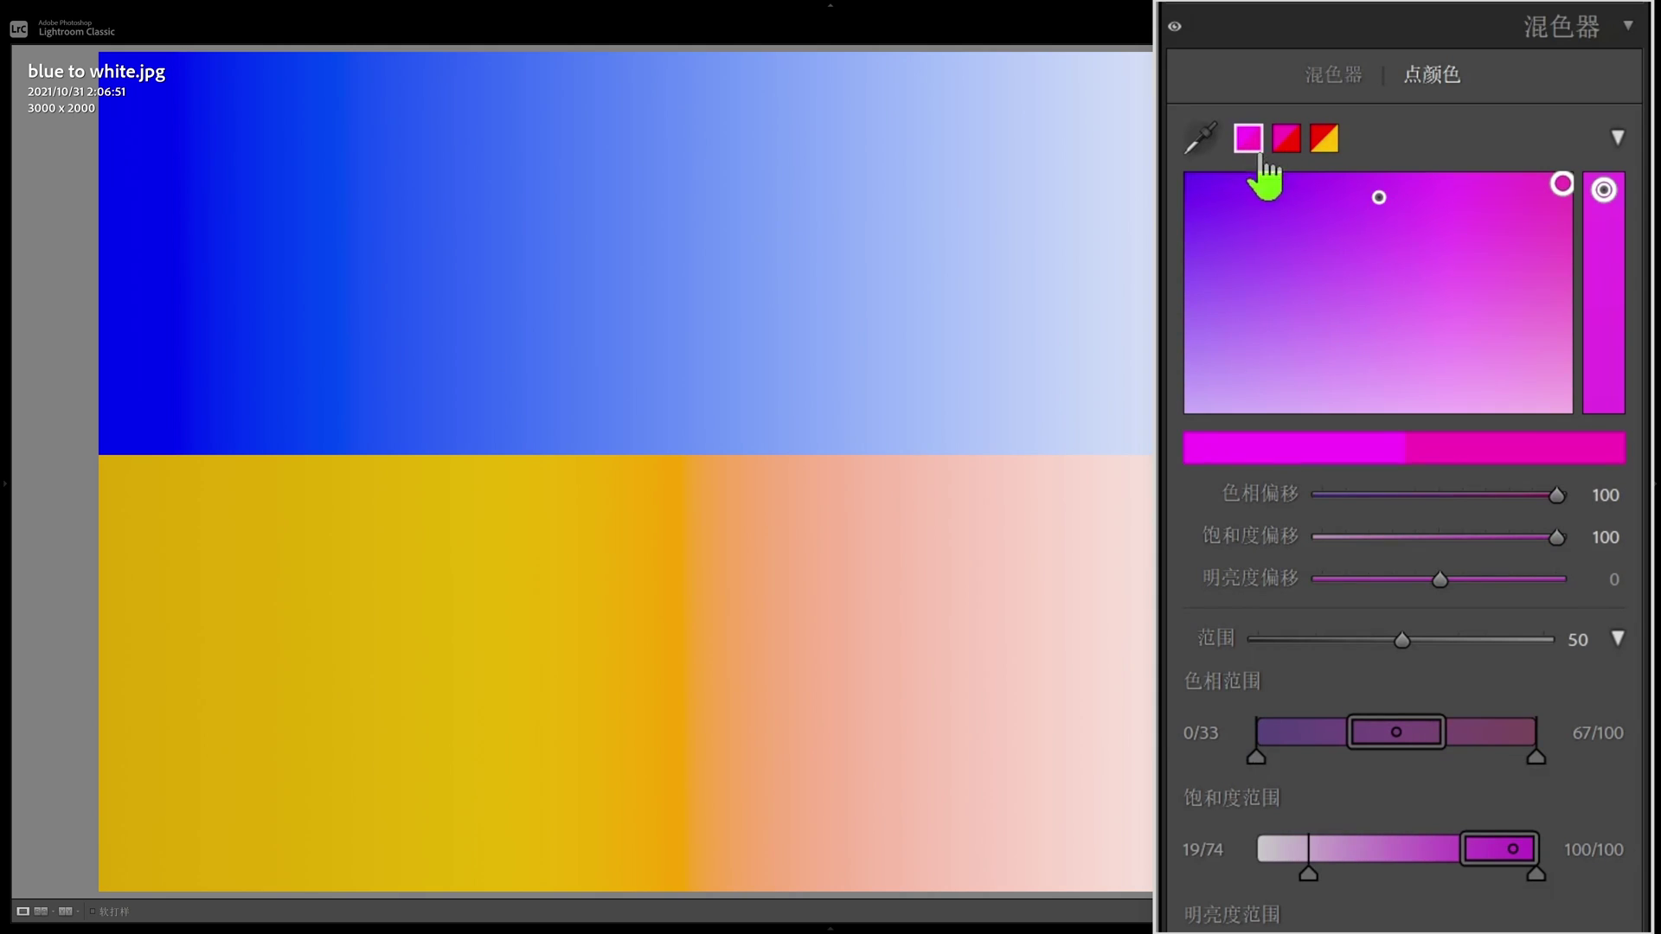
click(1286, 144)
click(1330, 143)
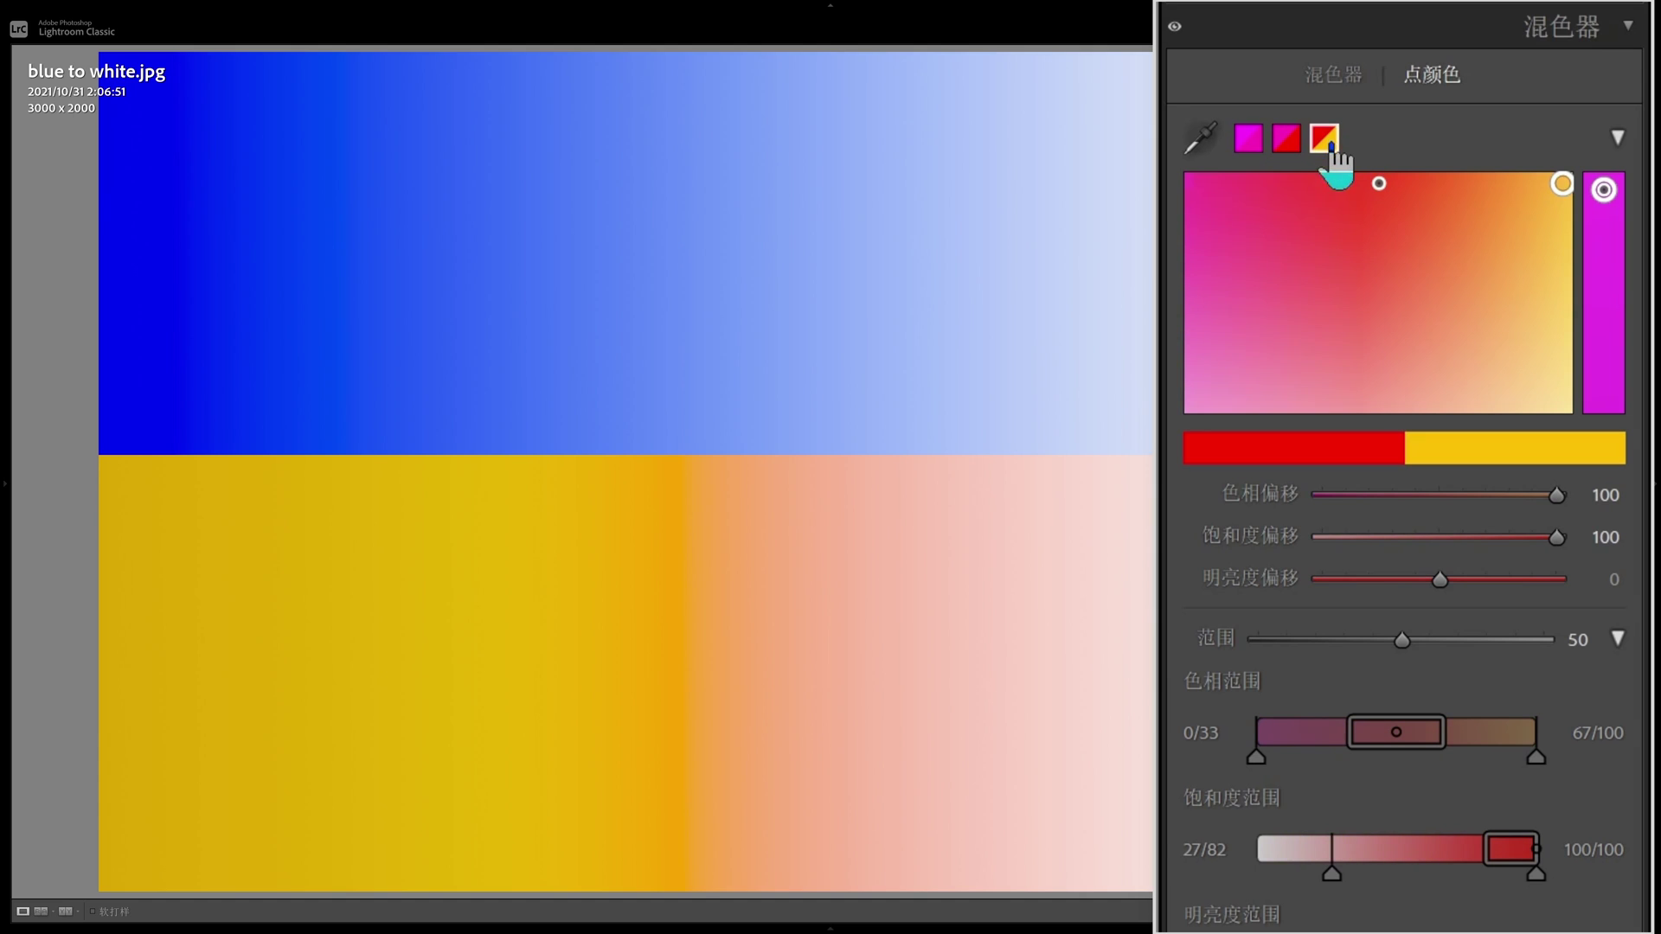
click(1250, 142)
click(1288, 143)
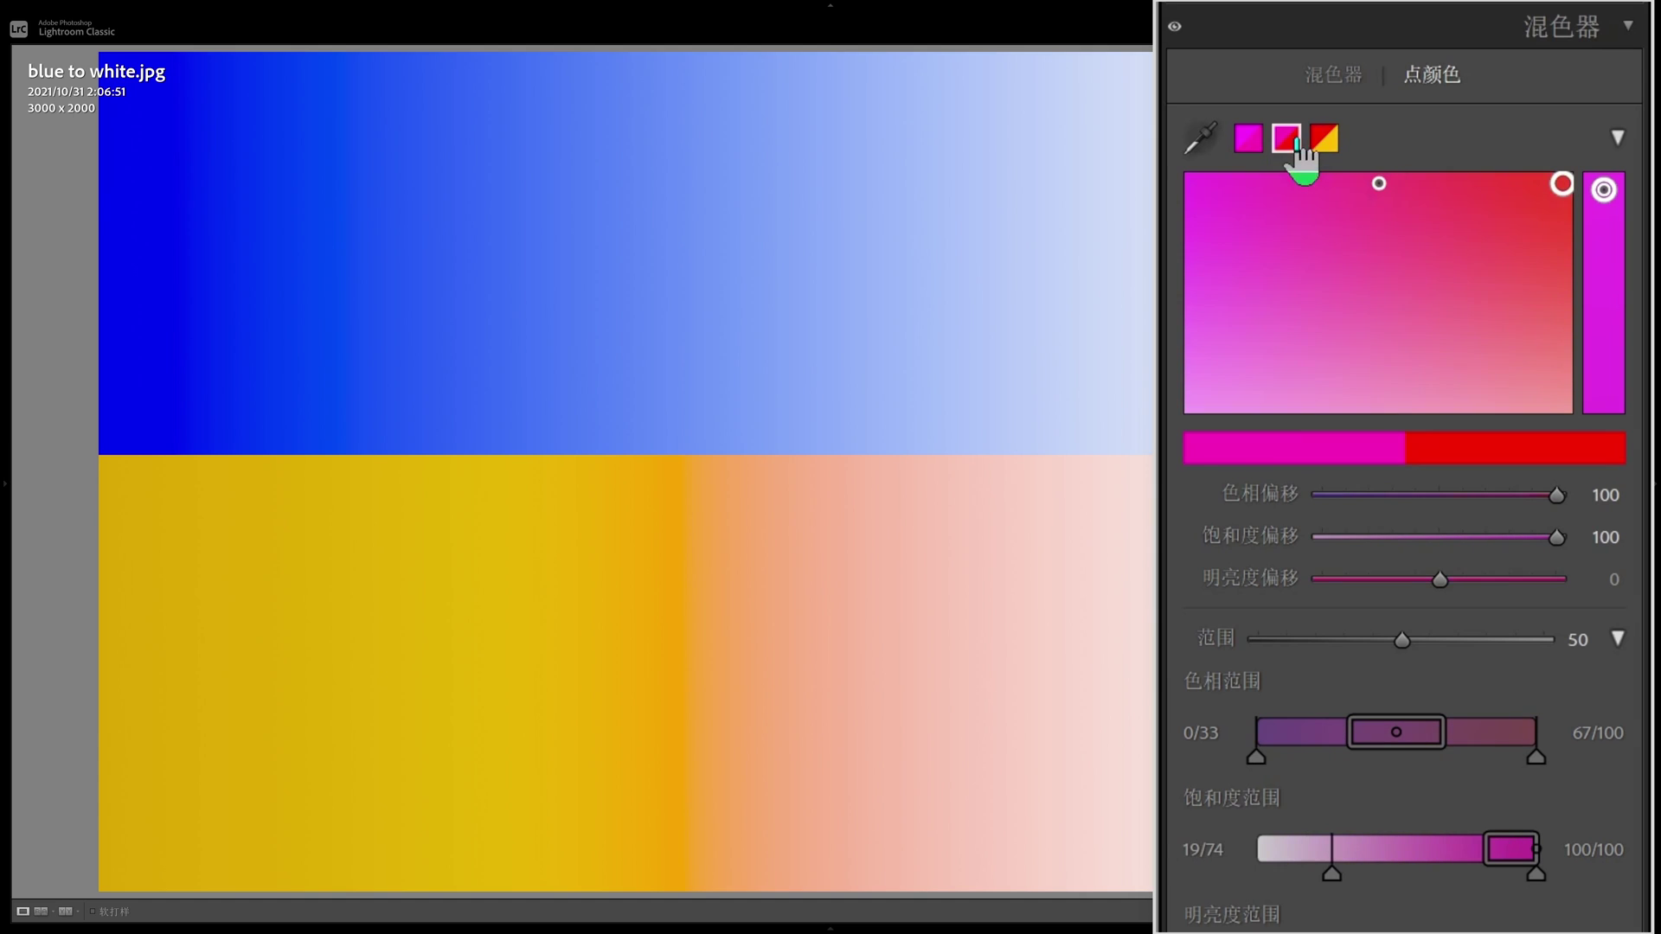
click(1332, 143)
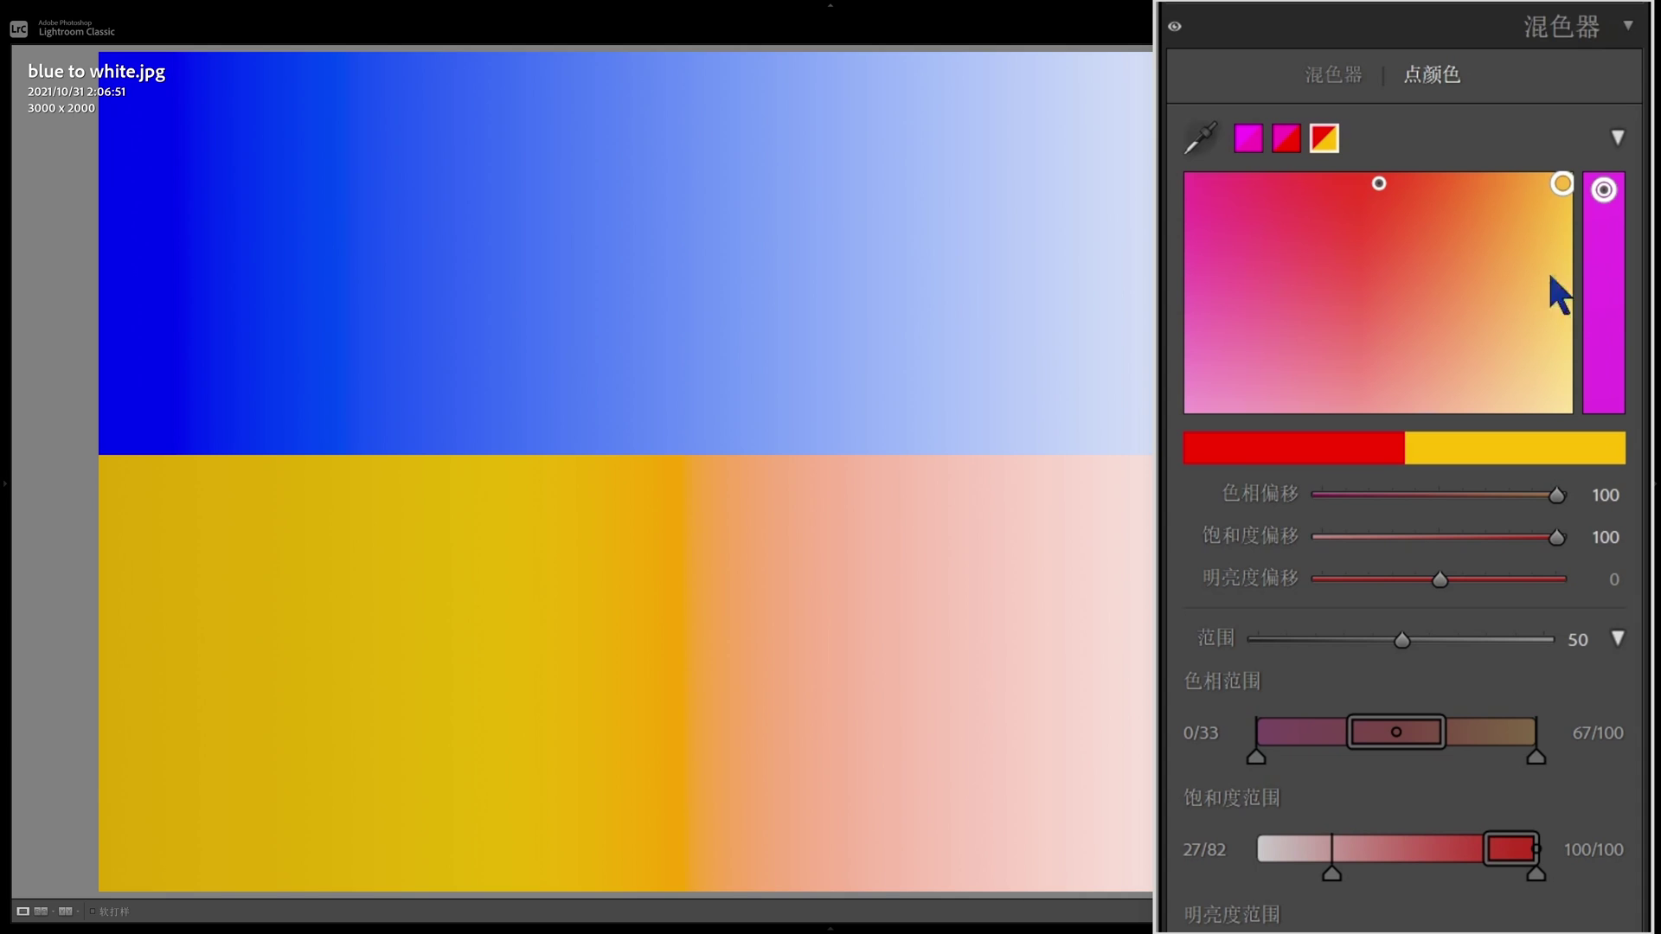
click(1254, 144)
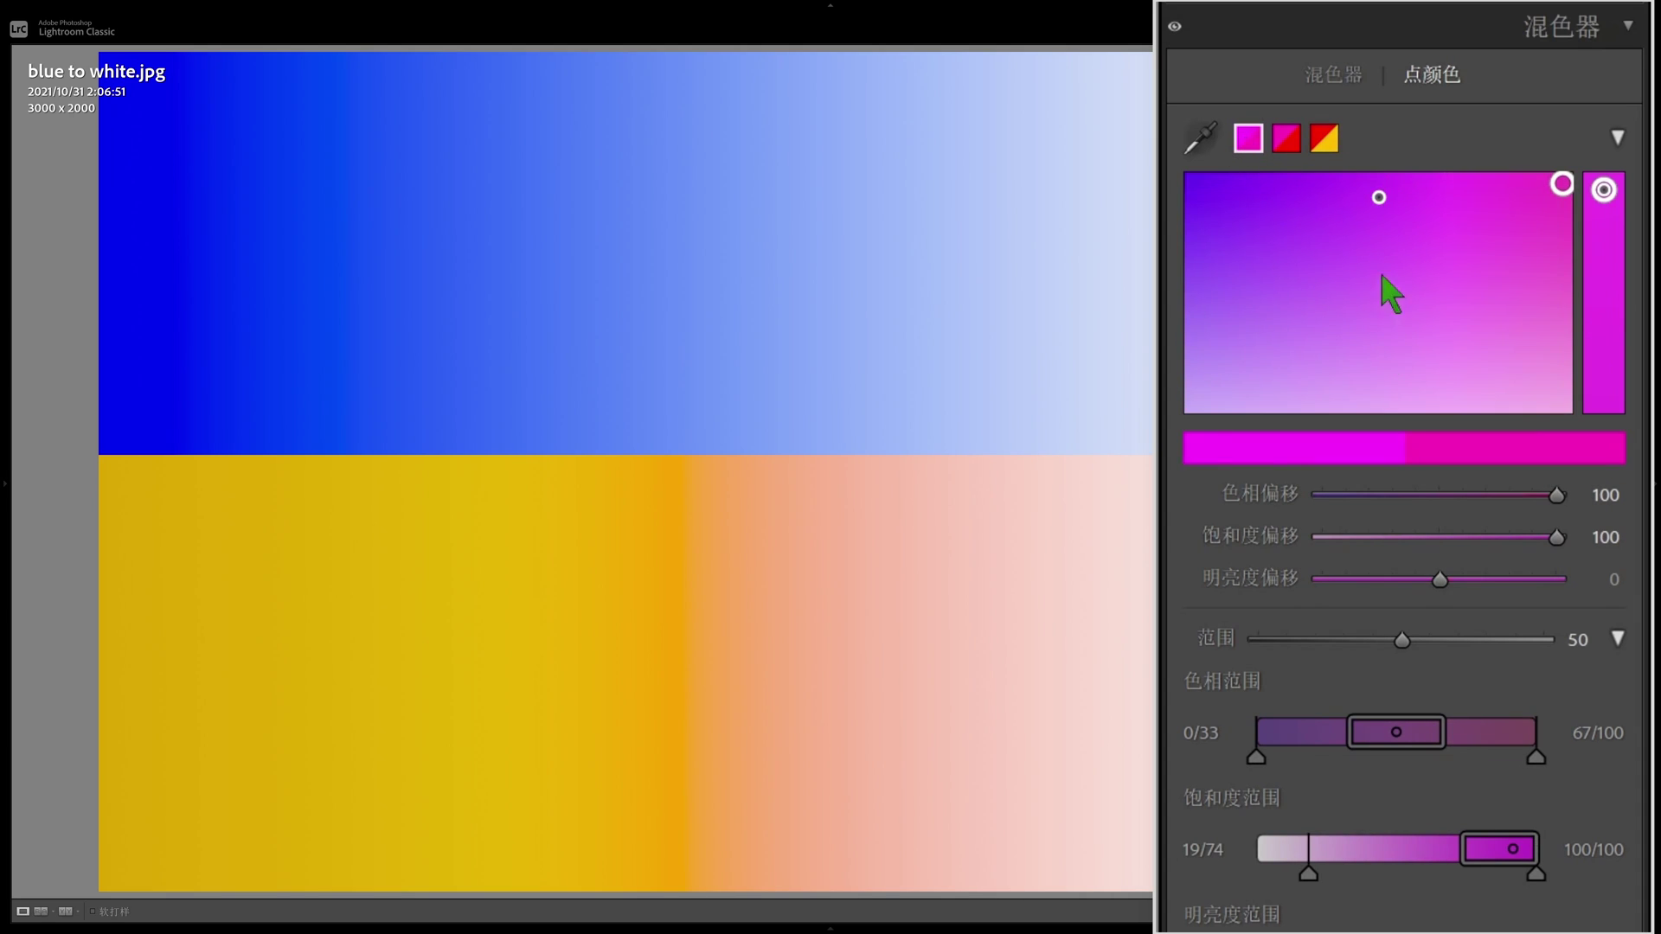
Add a fourth Point Color sample from the saturated blue area and compare it with the pink, red and magenta samples
click(1314, 152)
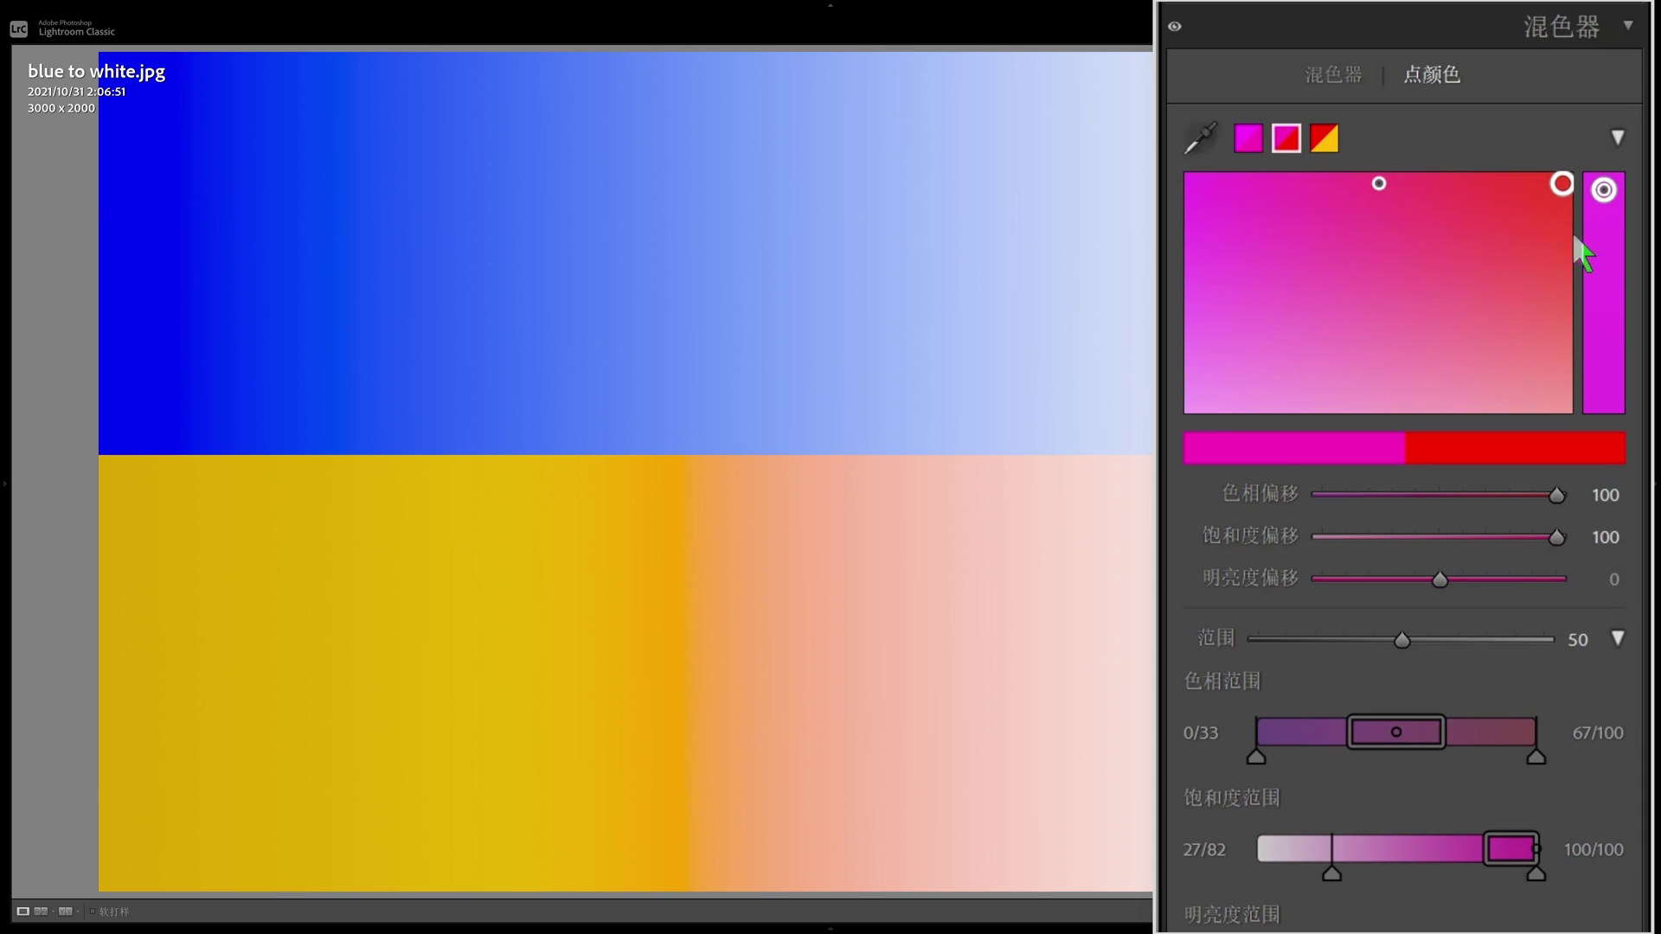
click(1321, 140)
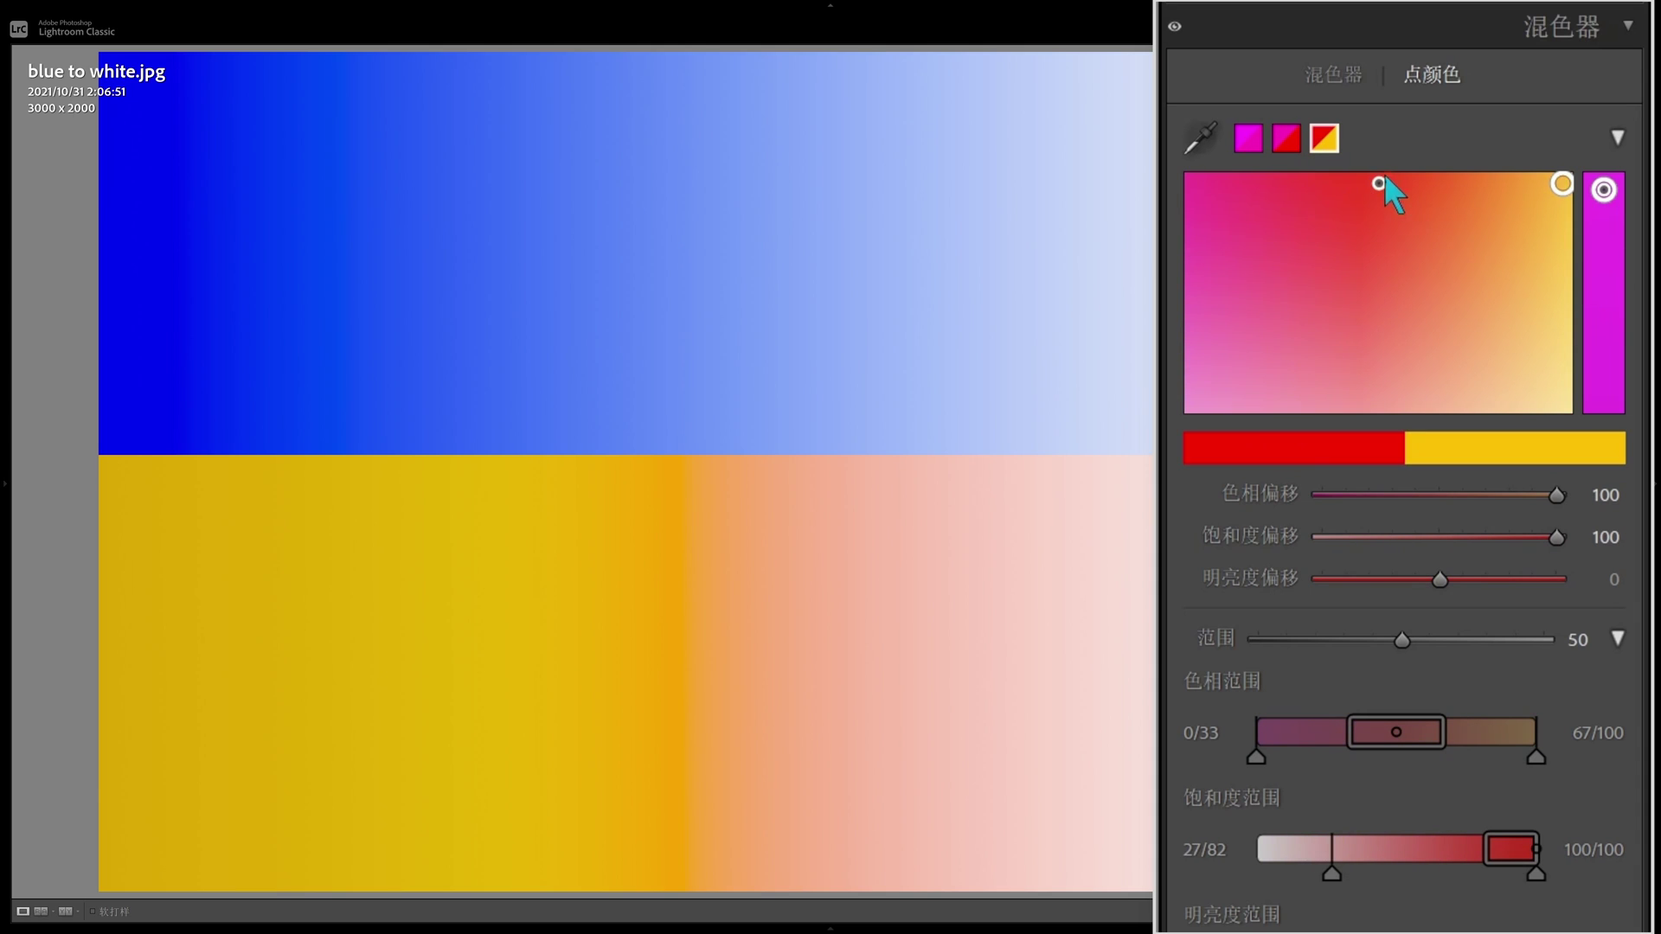
click(1201, 142)
click(127, 228)
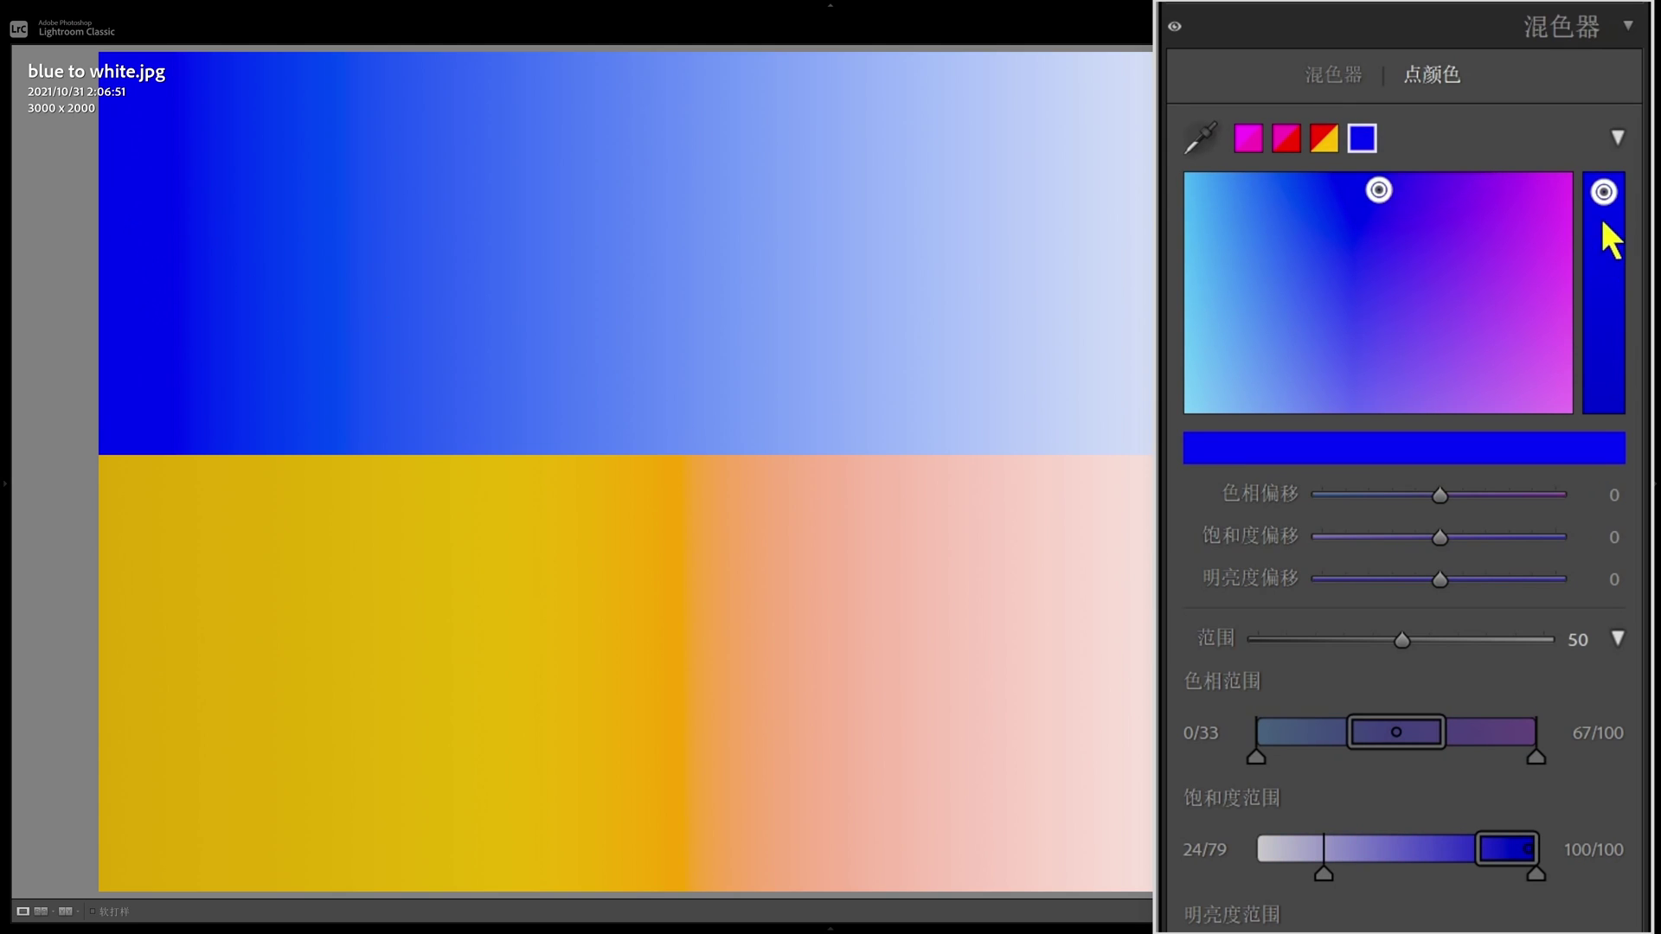
click(1322, 141)
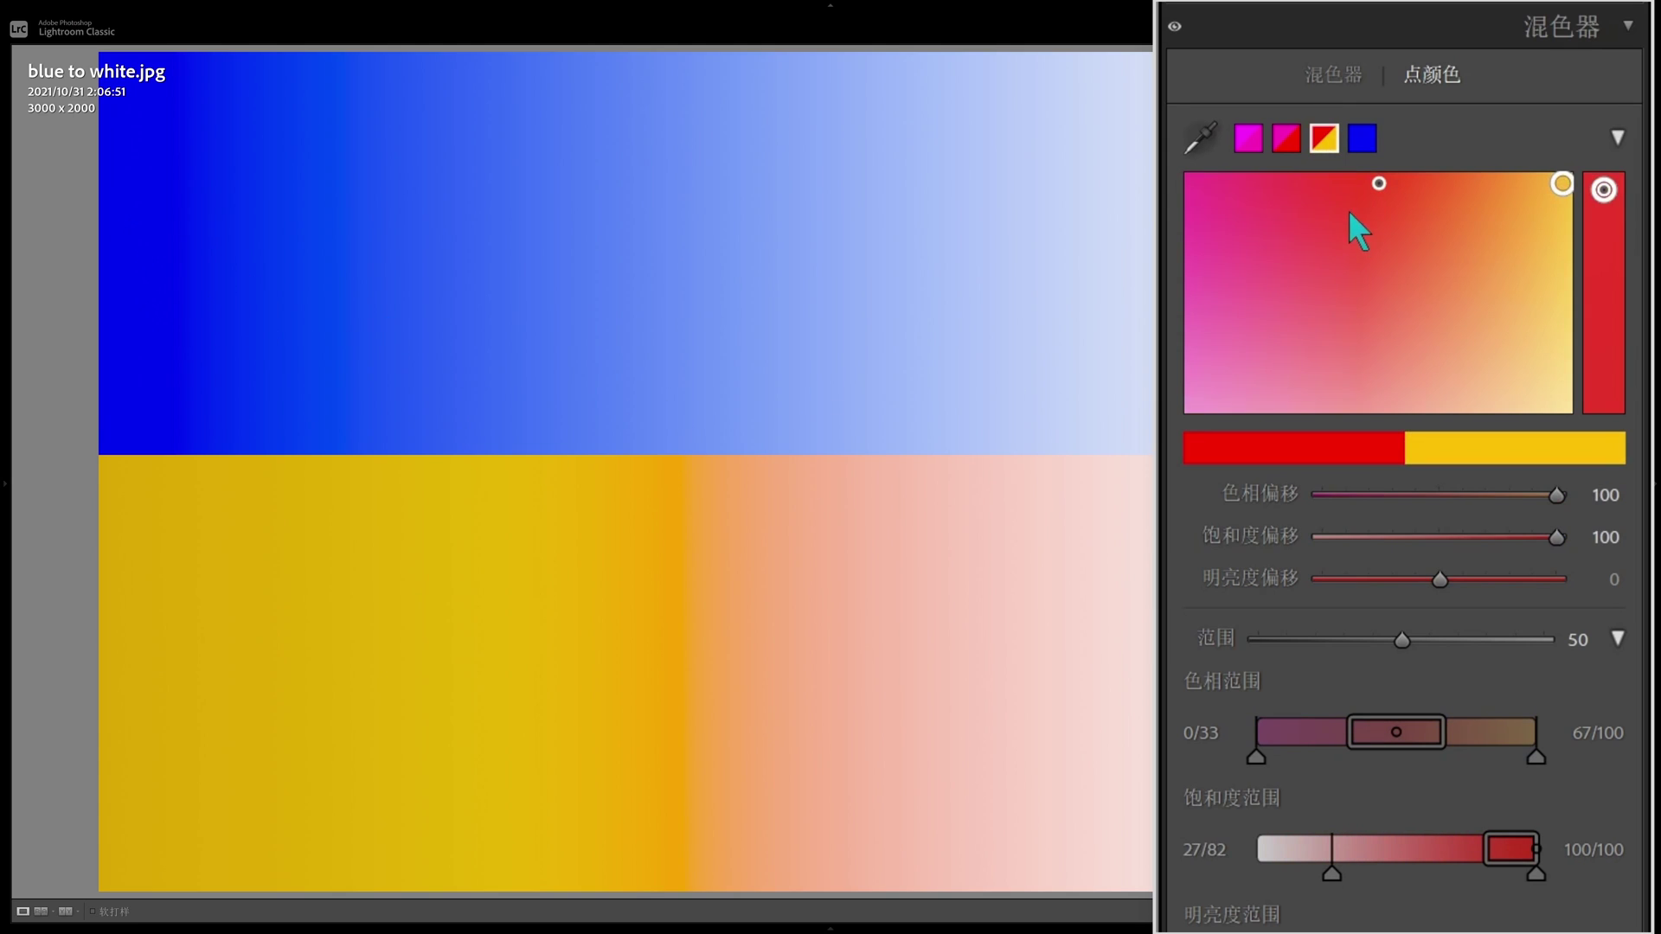
click(1250, 140)
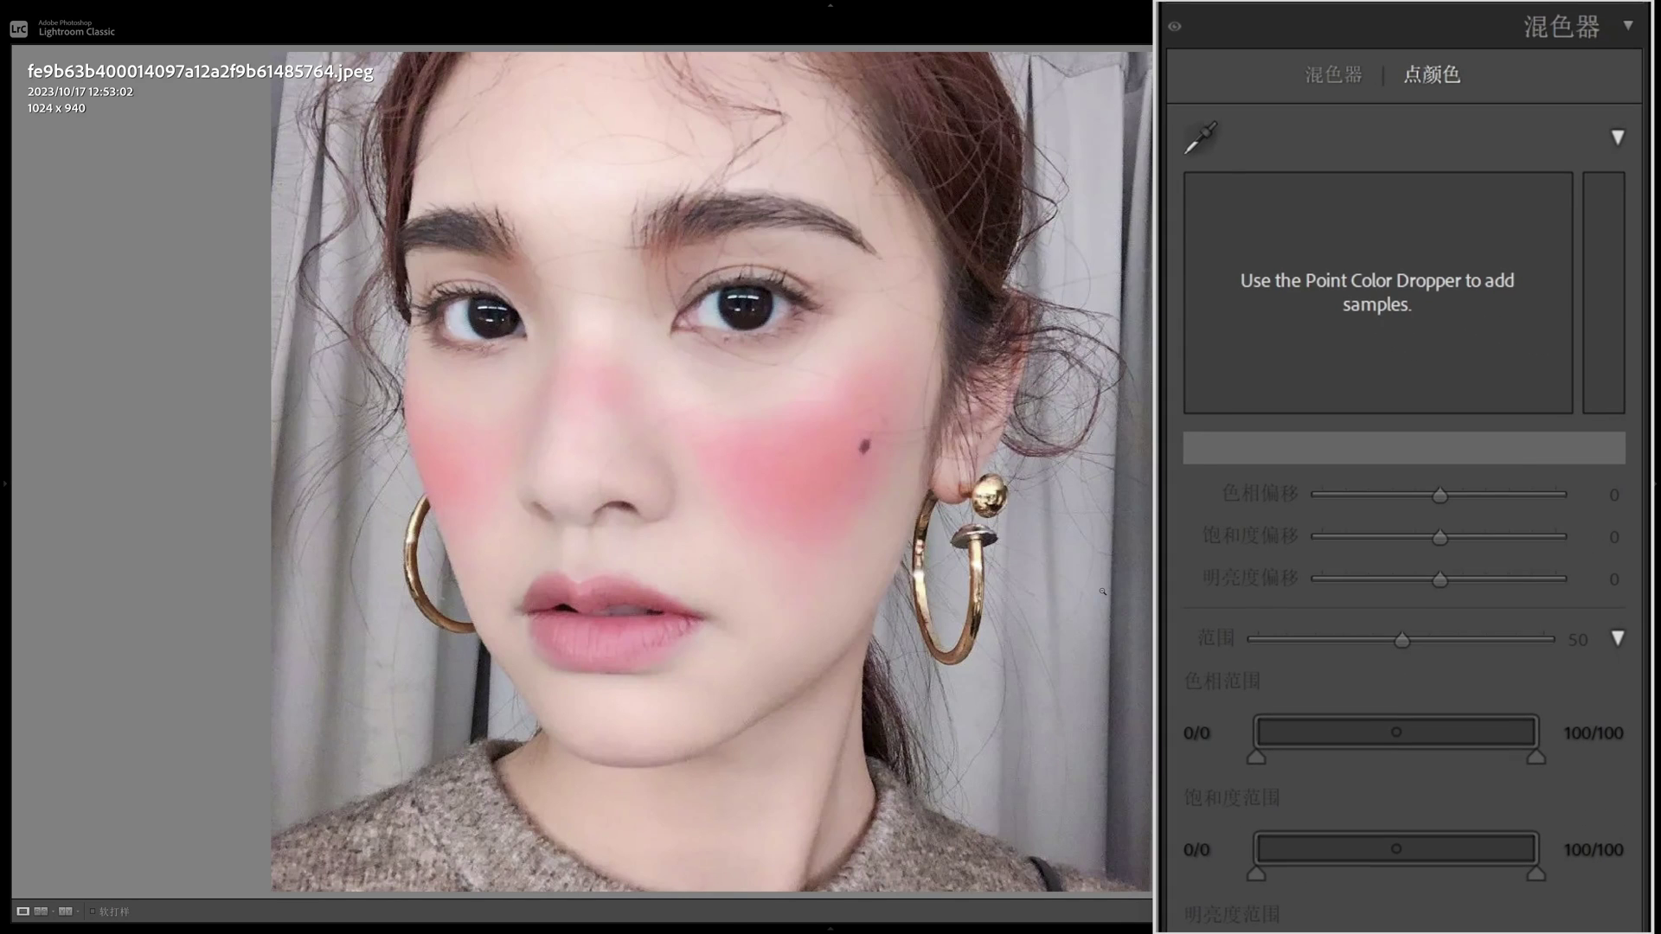
Sample the blush on the portrait's cheek with Point Color and turn on range visualization
click(1462, 291)
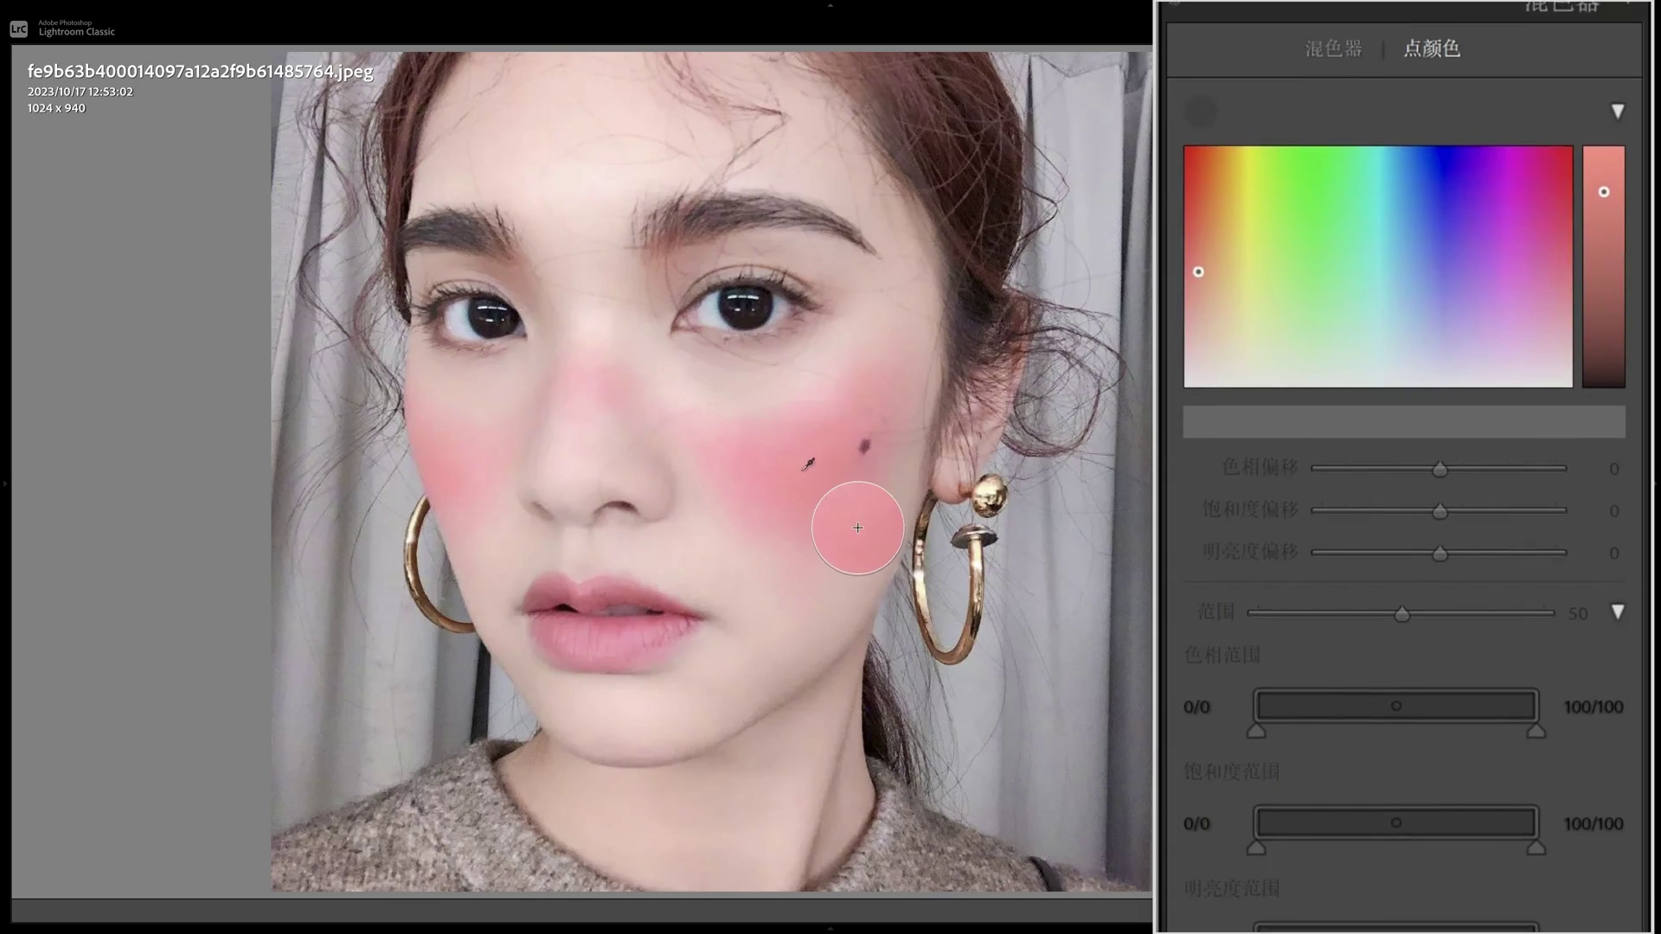
click(845, 527)
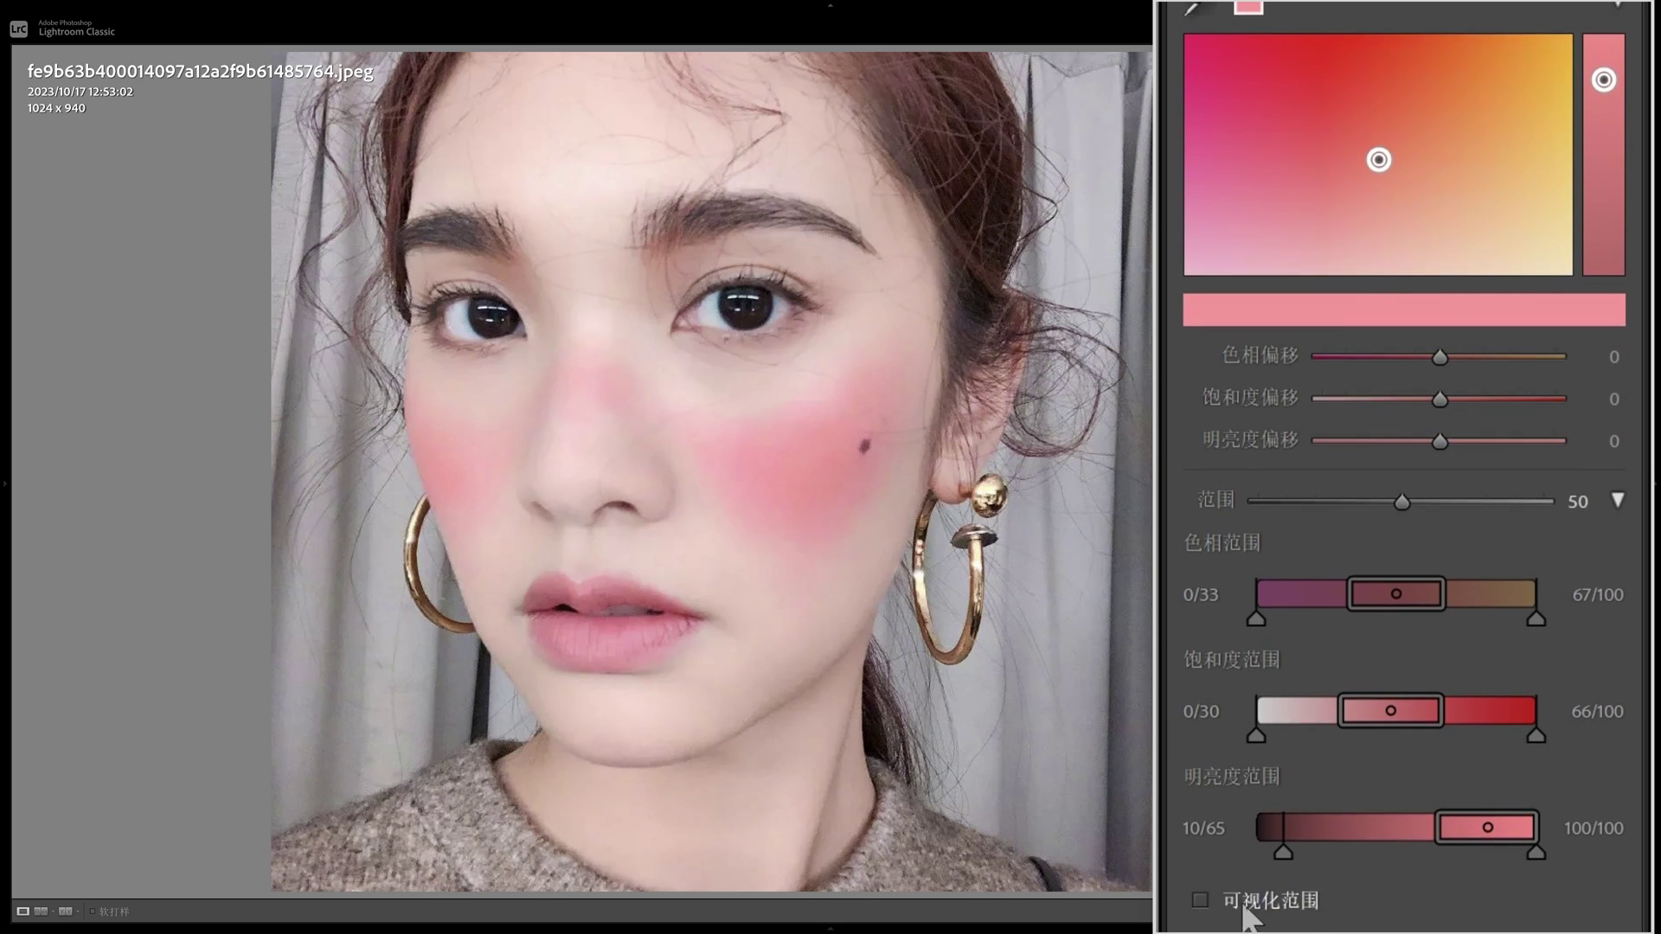
click(1287, 908)
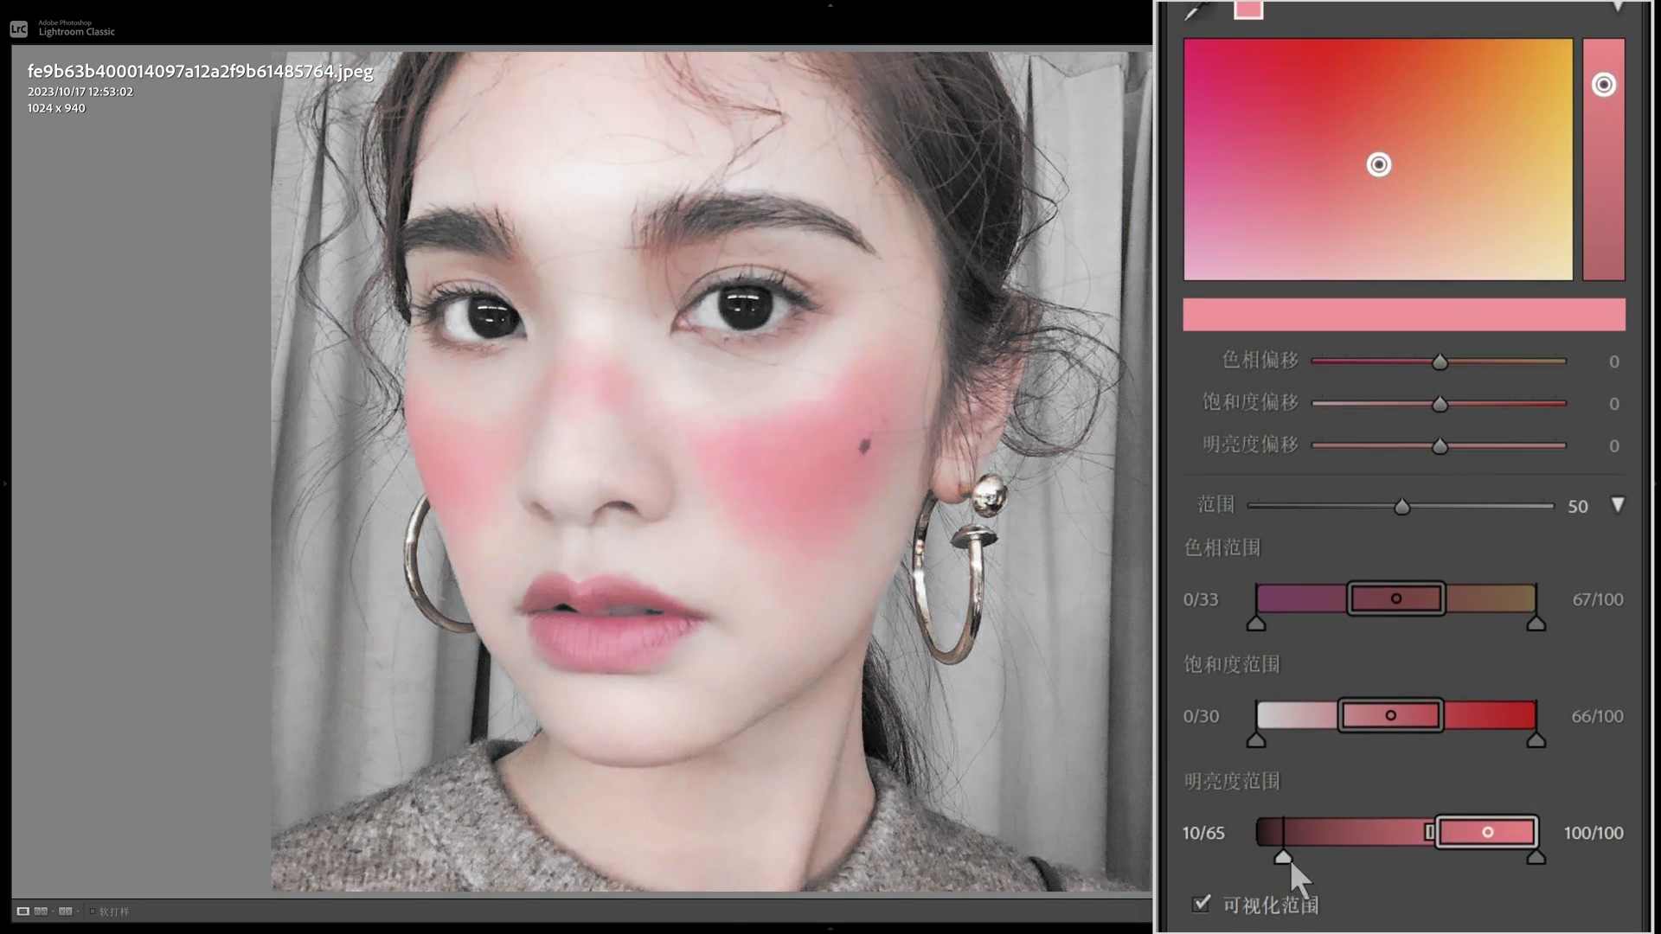
Narrow the blush sample's hue, saturation and luminance ranges, and set its shifts to hue 37, saturation −97 and luminance −10
drag(1343, 600, 1394, 605)
drag(1440, 723, 1360, 733)
drag(1436, 839, 1512, 853)
click(1220, 908)
drag(1379, 181, 1478, 395)
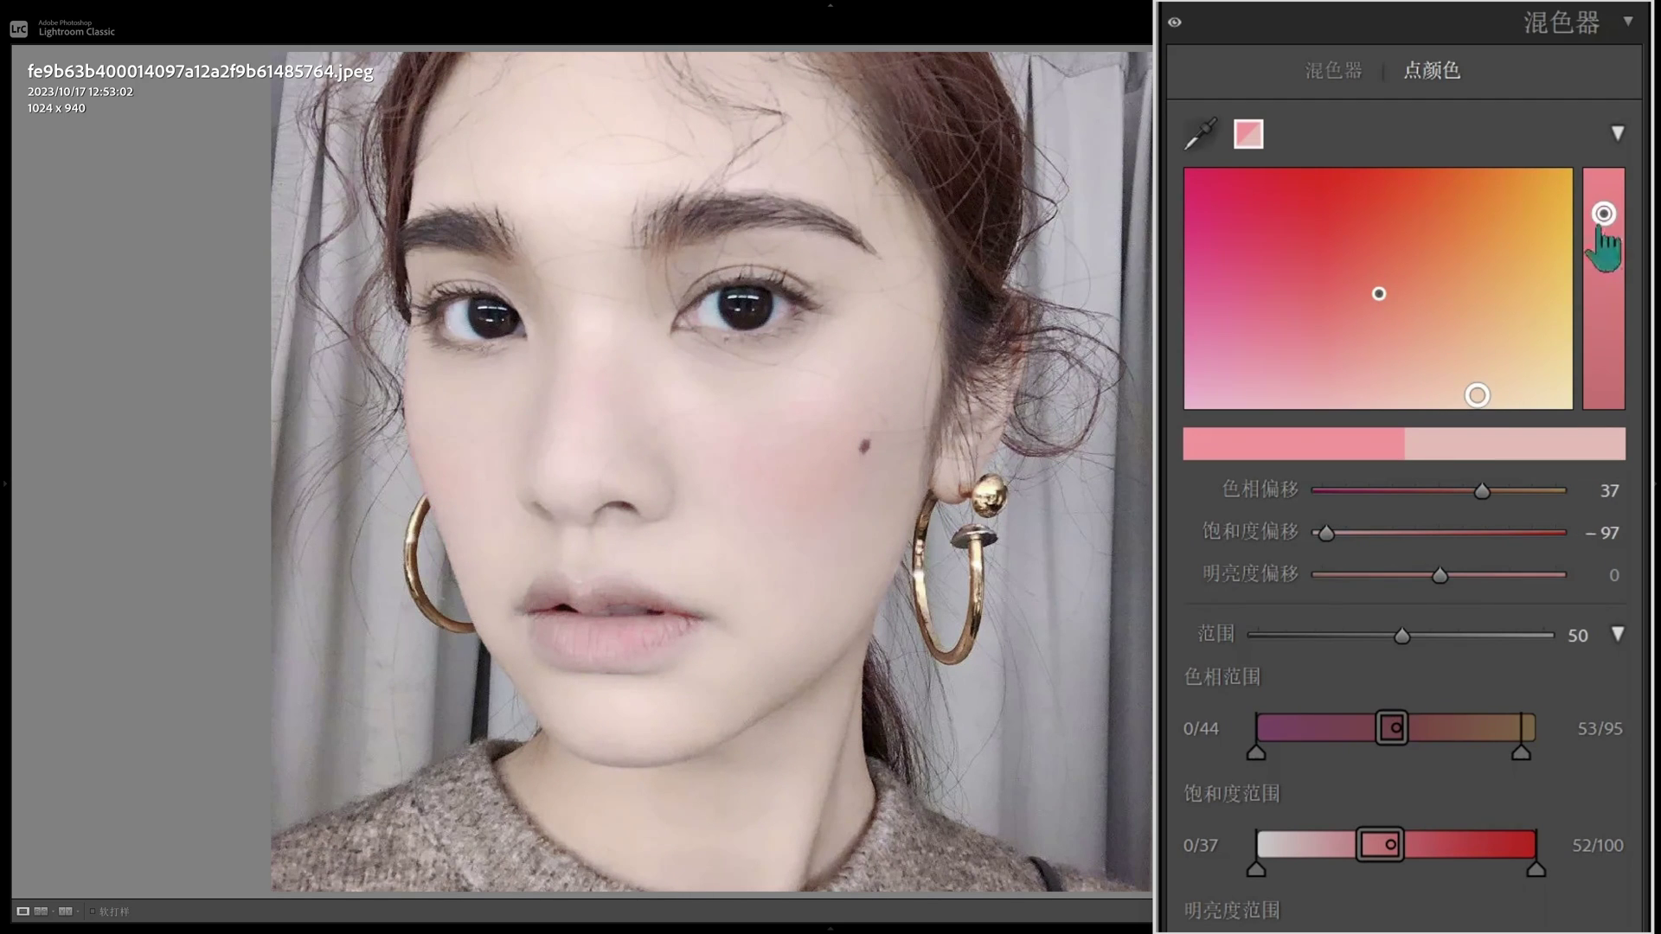
drag(1602, 221, 1607, 239)
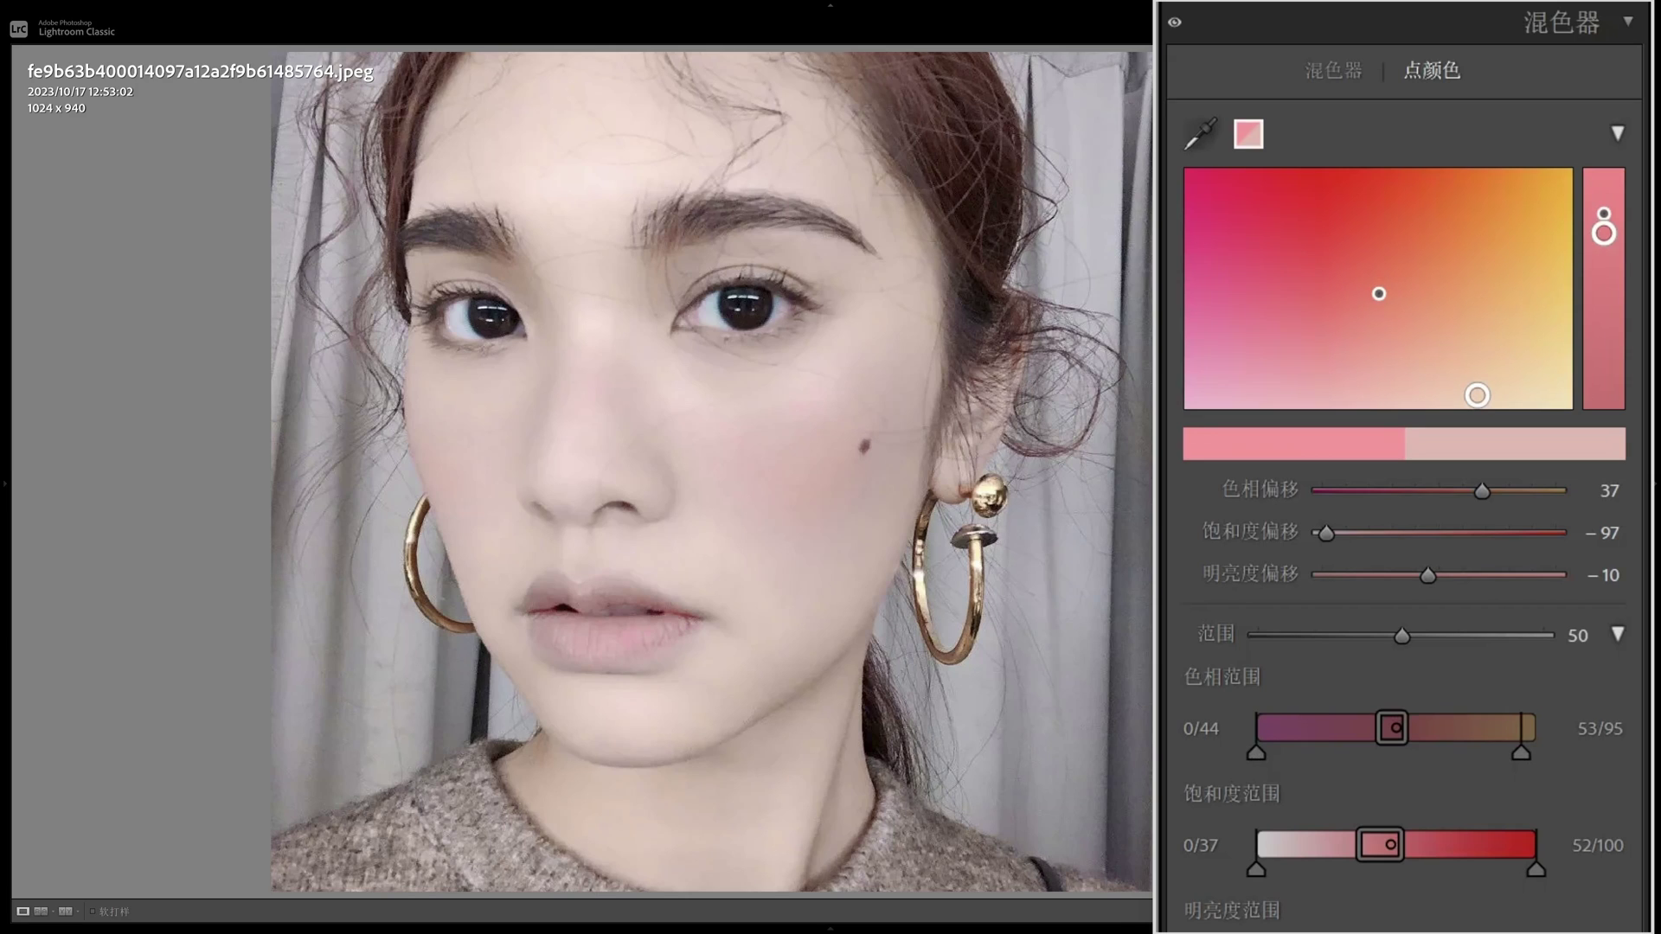
Add a second Point Color sample from the skin beside the mouth and shift it toward a more saturated, brighter pink
click(1201, 134)
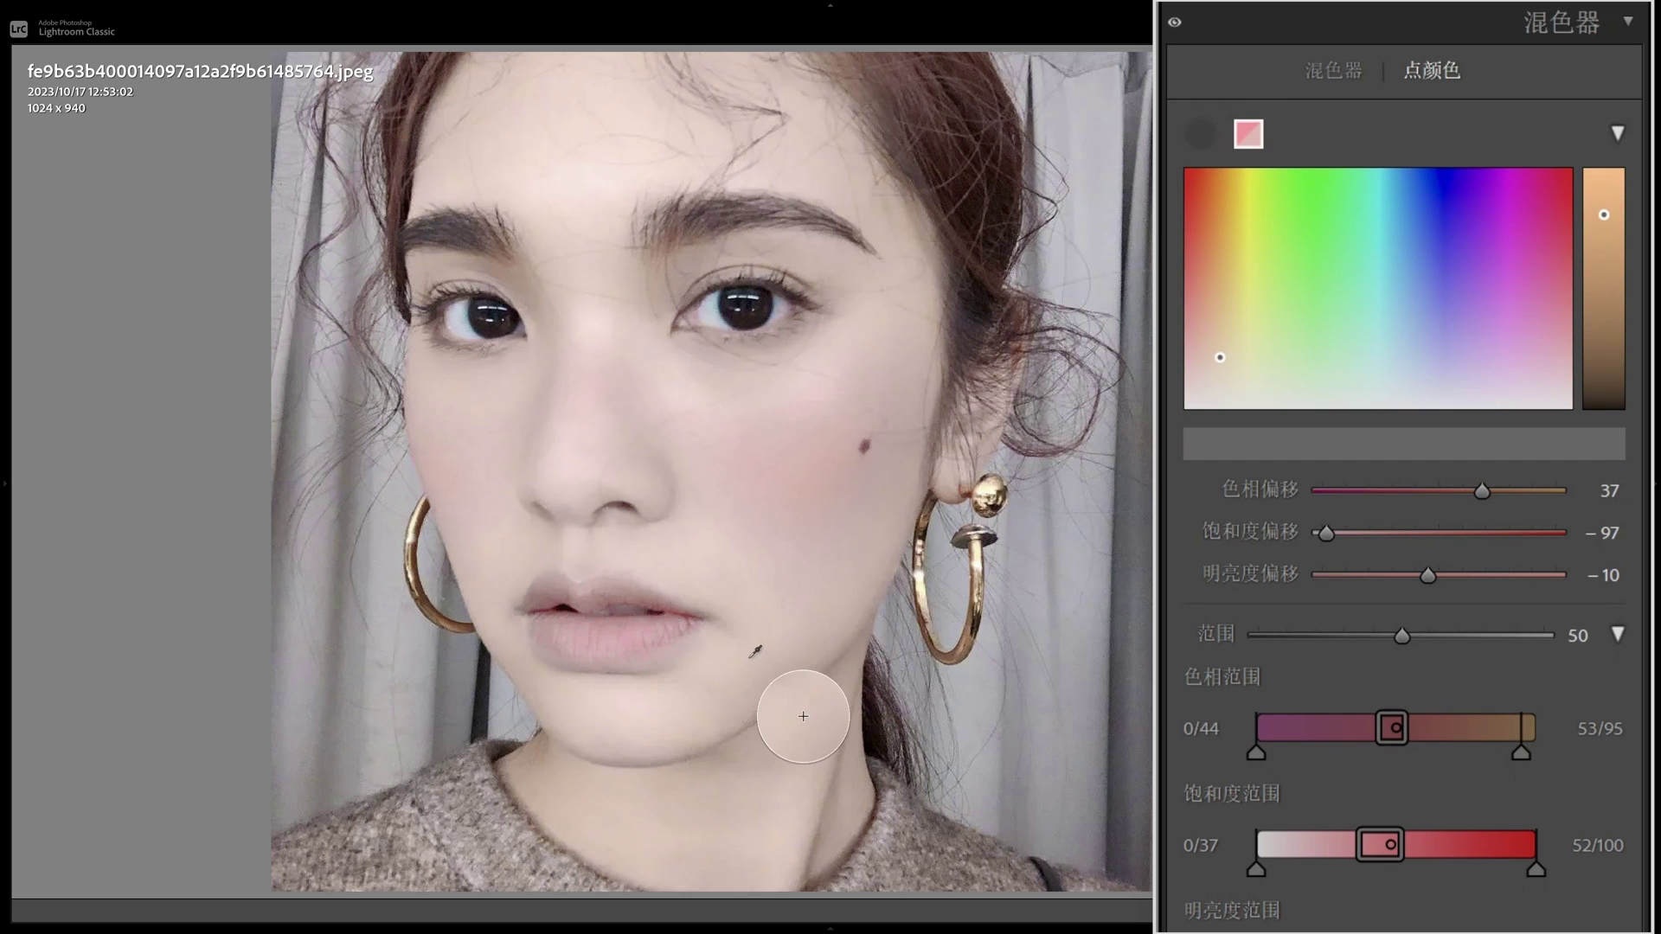
click(771, 651)
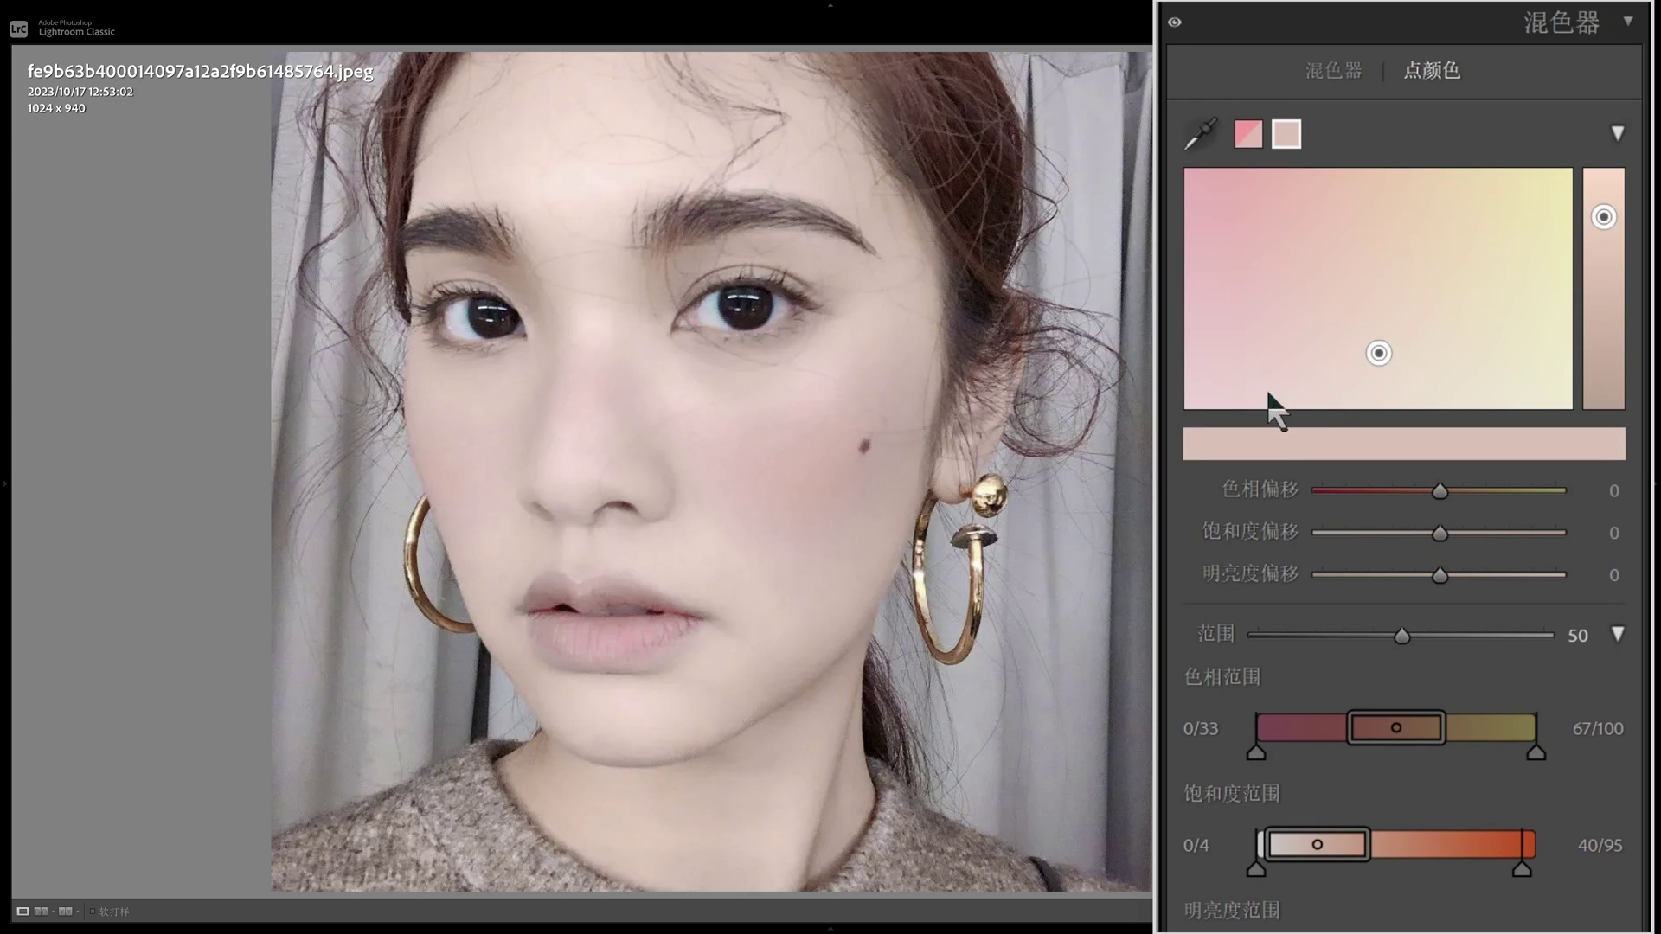
drag(1379, 353, 1279, 312)
drag(1603, 217, 1604, 208)
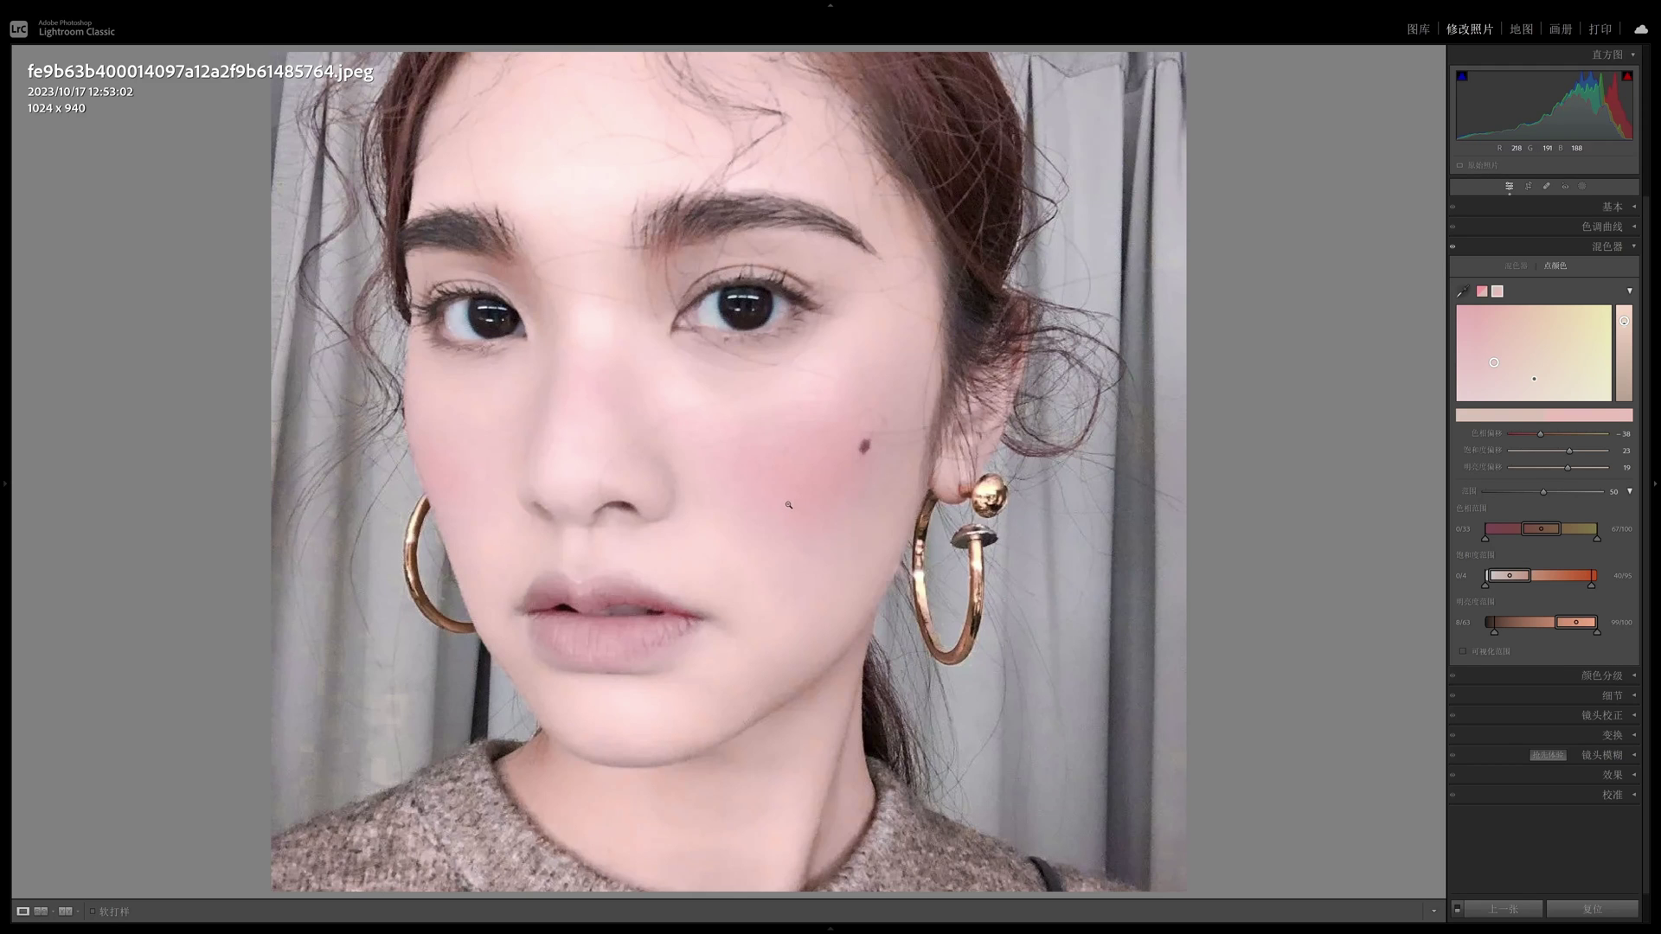
Reset the portrait's adjustments and create a people mask covering only the lips of person 1
click(1586, 911)
click(1583, 186)
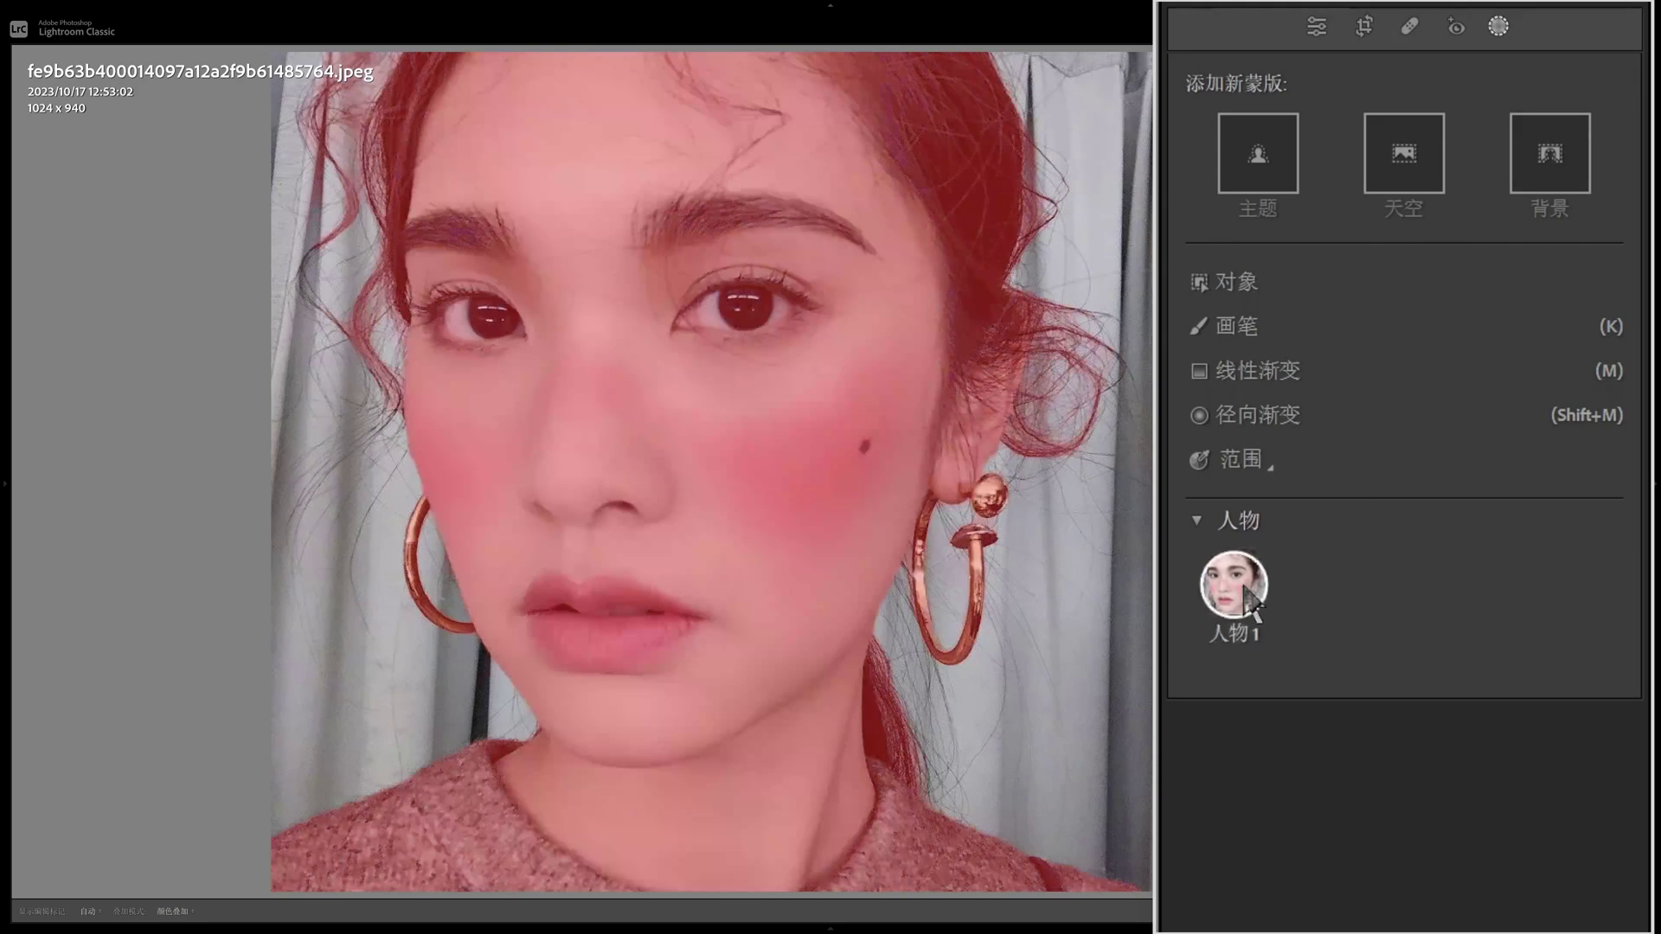
click(1246, 593)
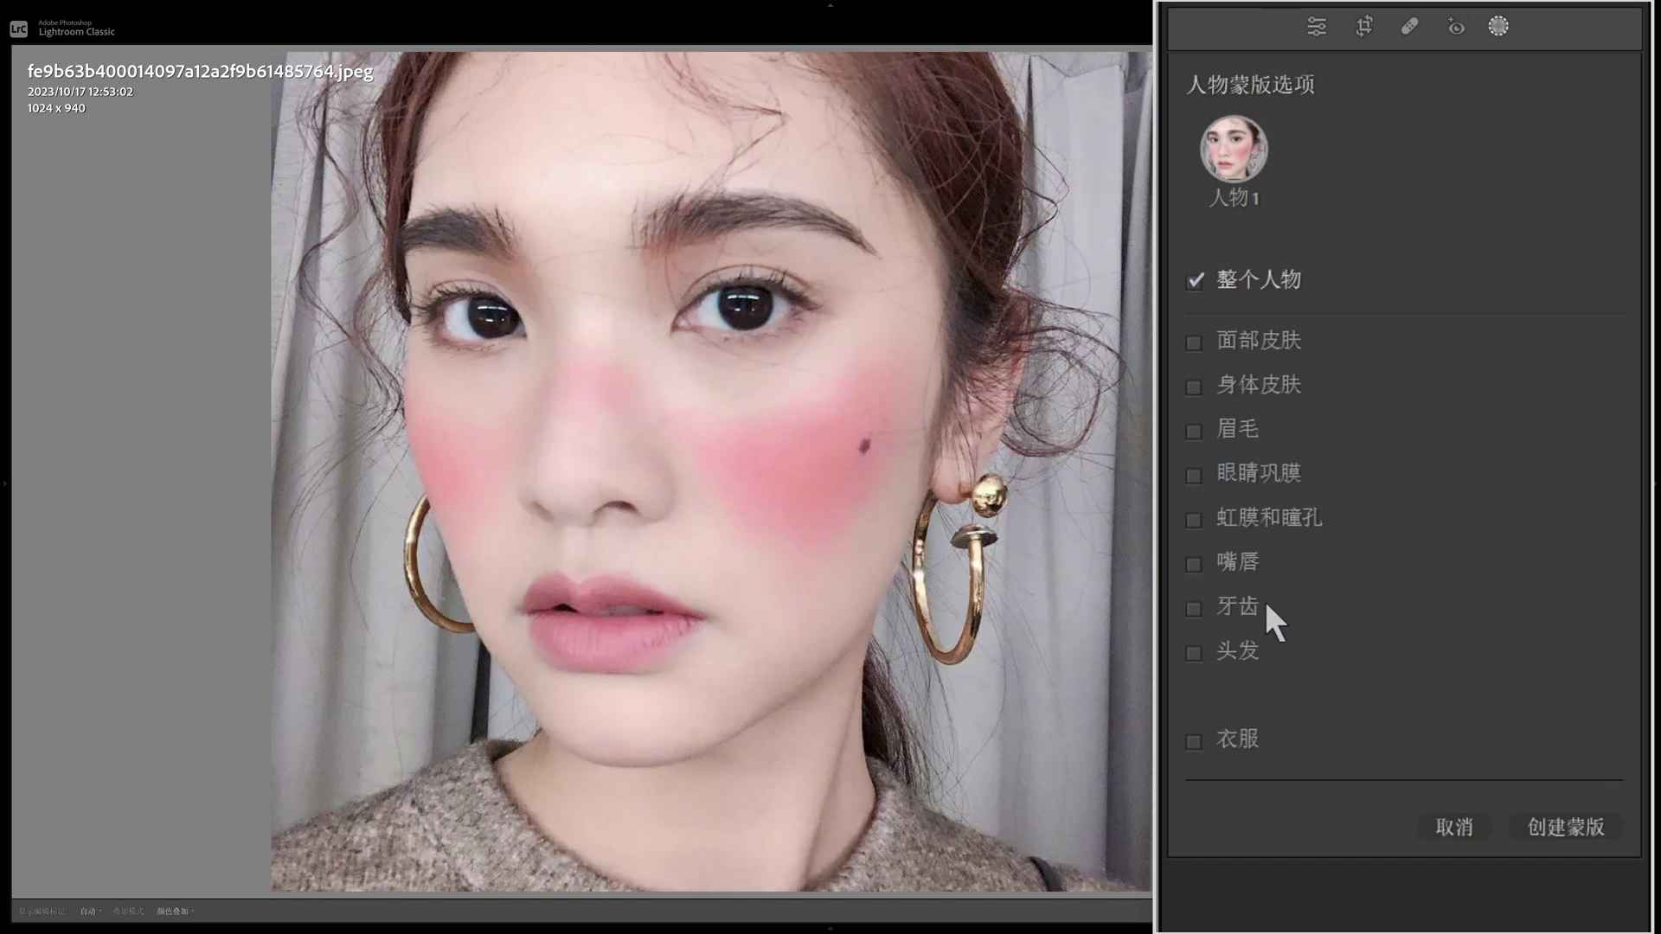
click(1240, 568)
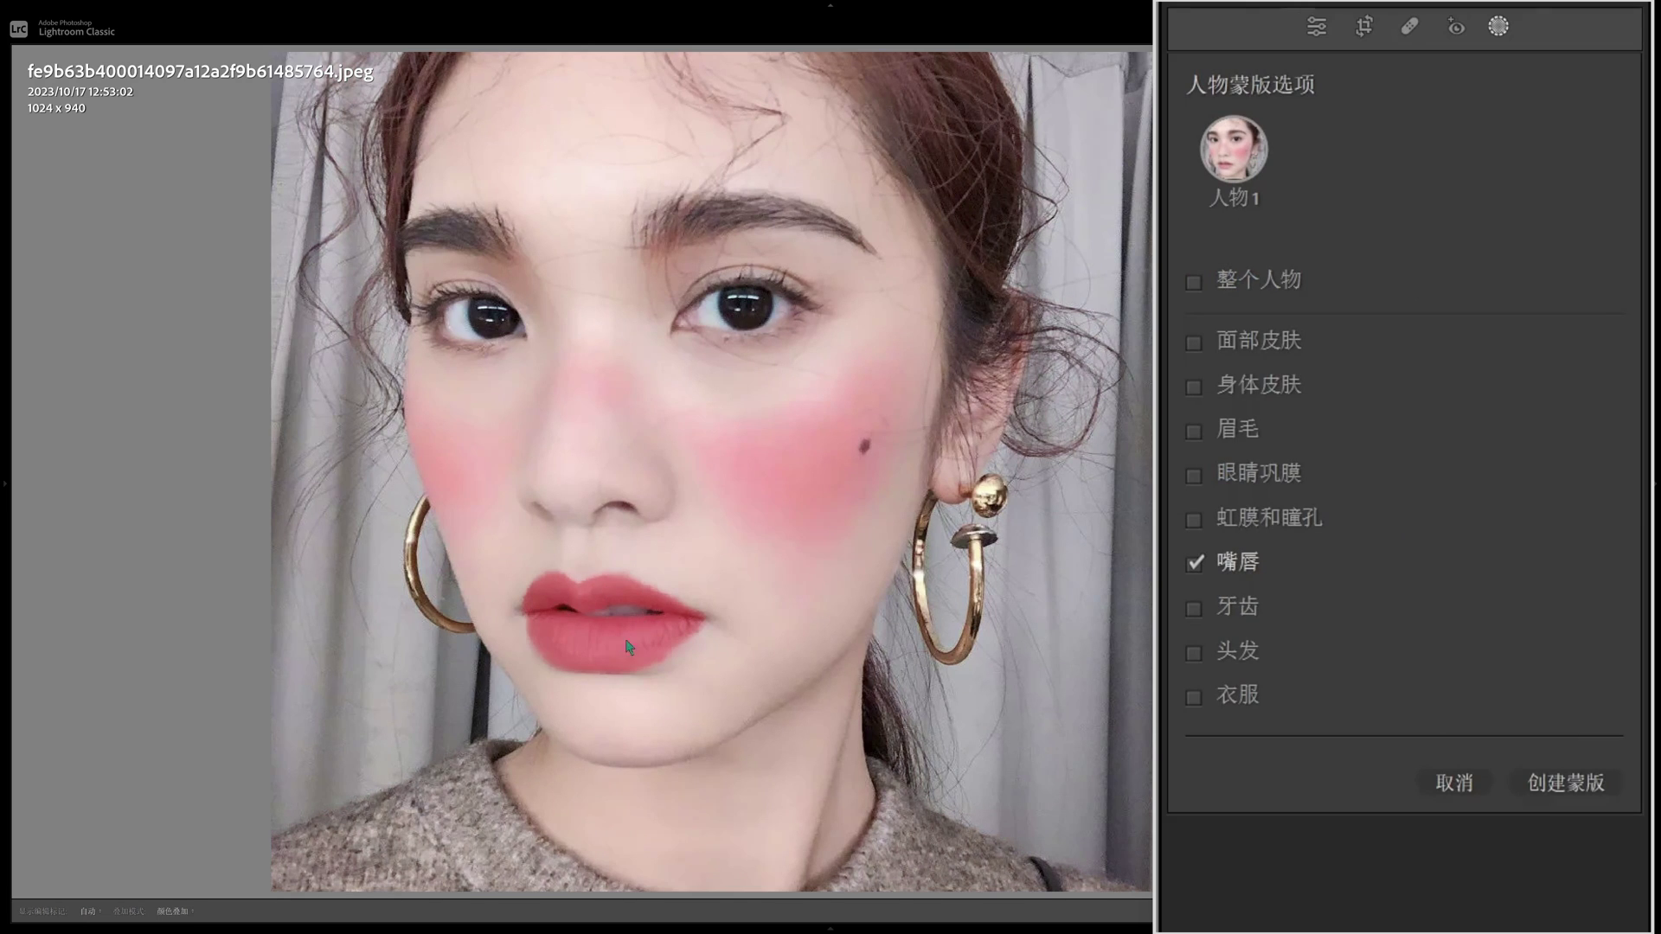
click(1569, 783)
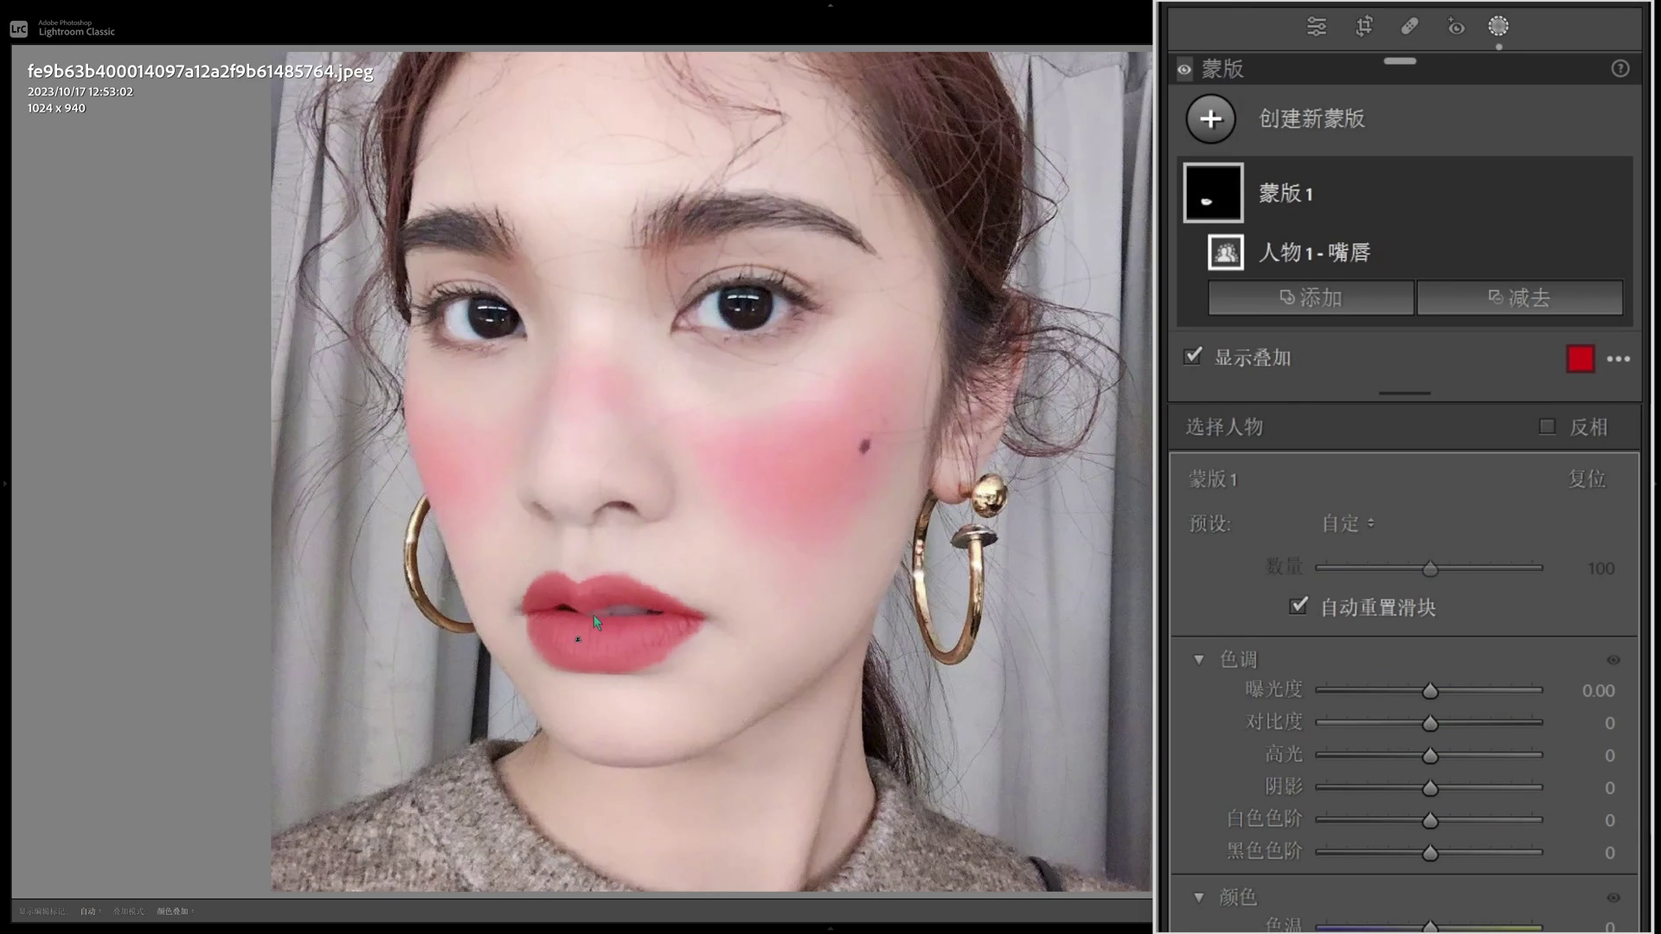
Invert the lip mask and fade the cheek blush by sampling it with the mask's Point Color, using range visualization
click(1546, 425)
scroll(1554, 439, down, 10)
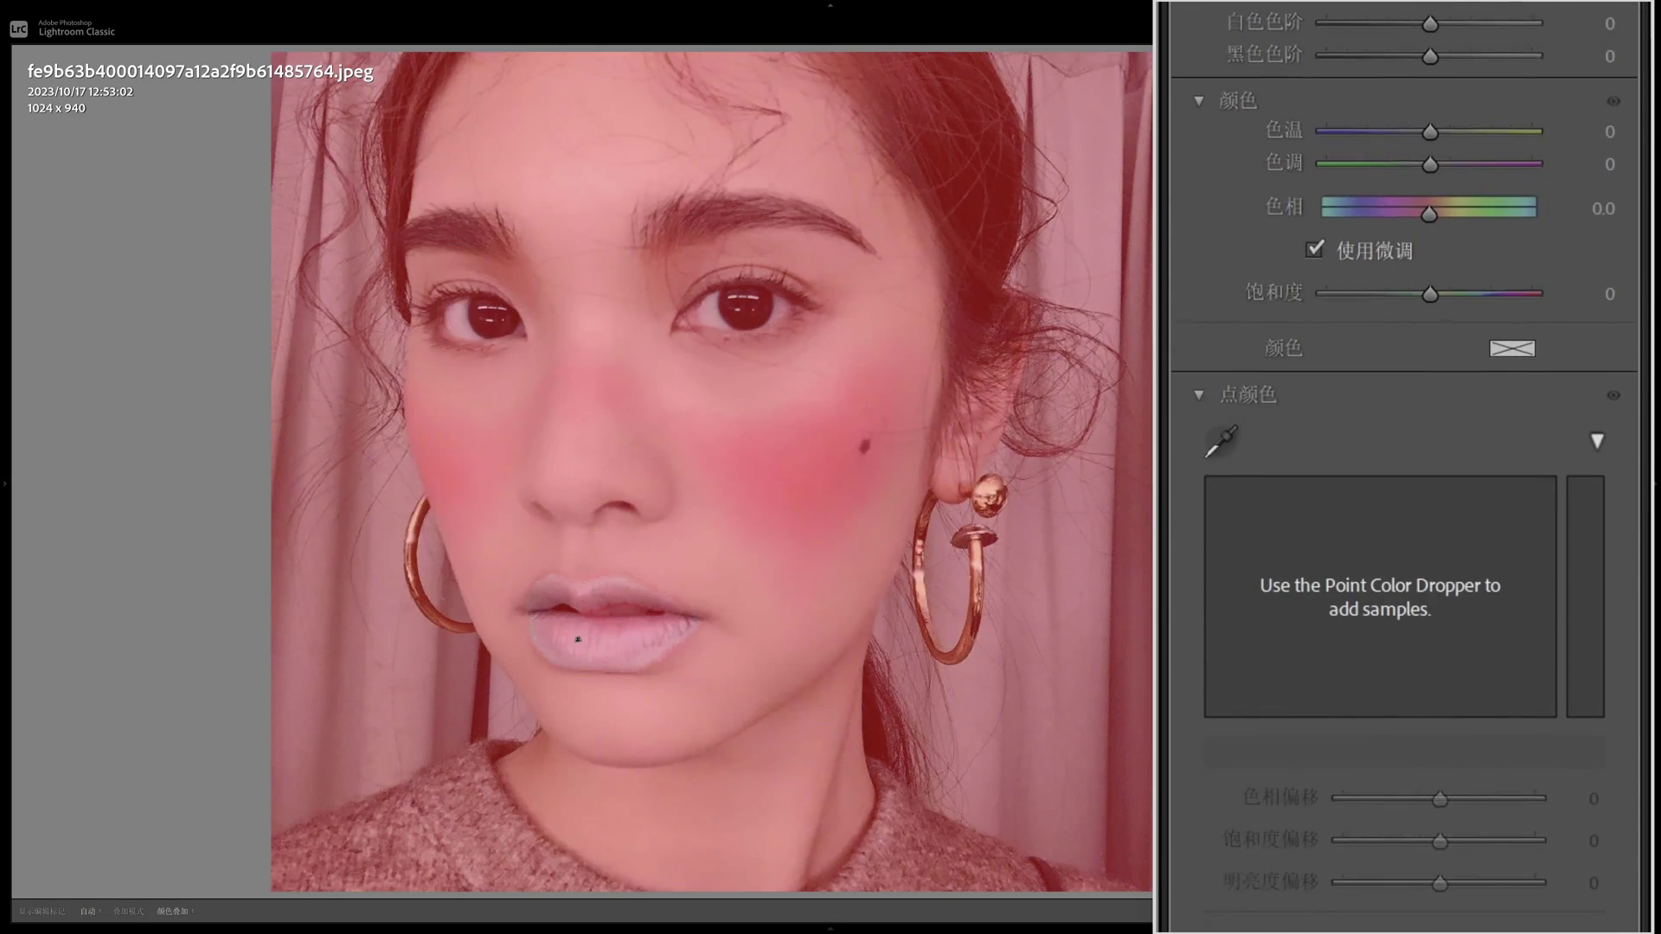
drag(891, 471, 810, 463)
scroll(1395, 19, down, 10)
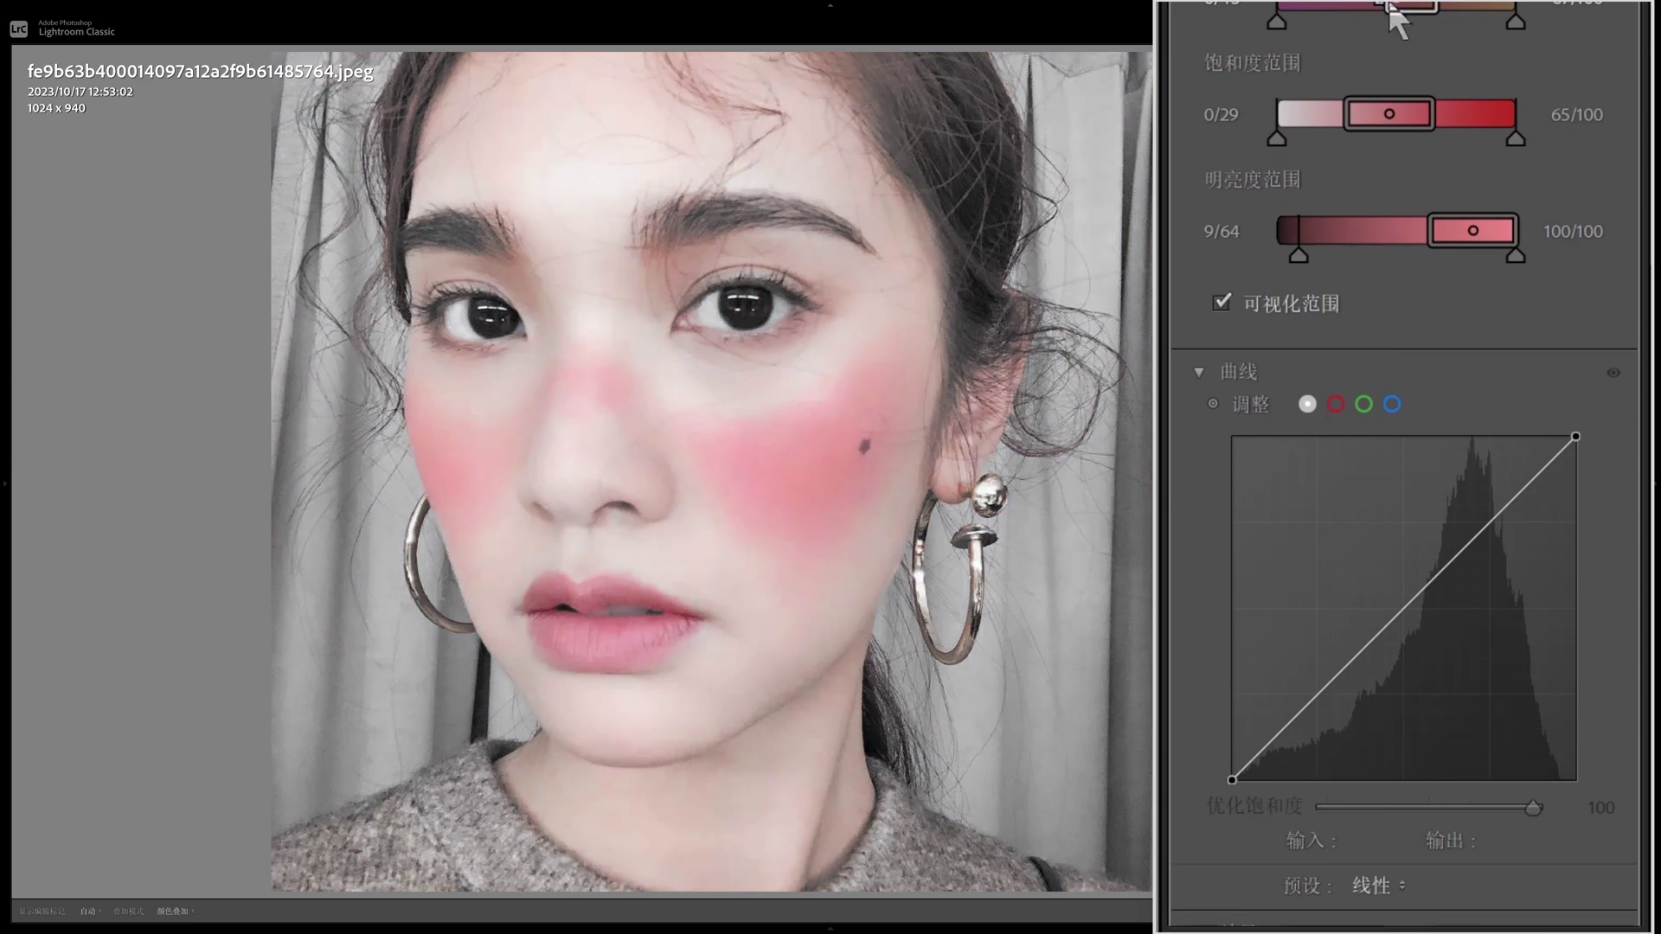
Compare the portrait with the mask adjustments switched off and on
scroll(1297, 342, up, 10)
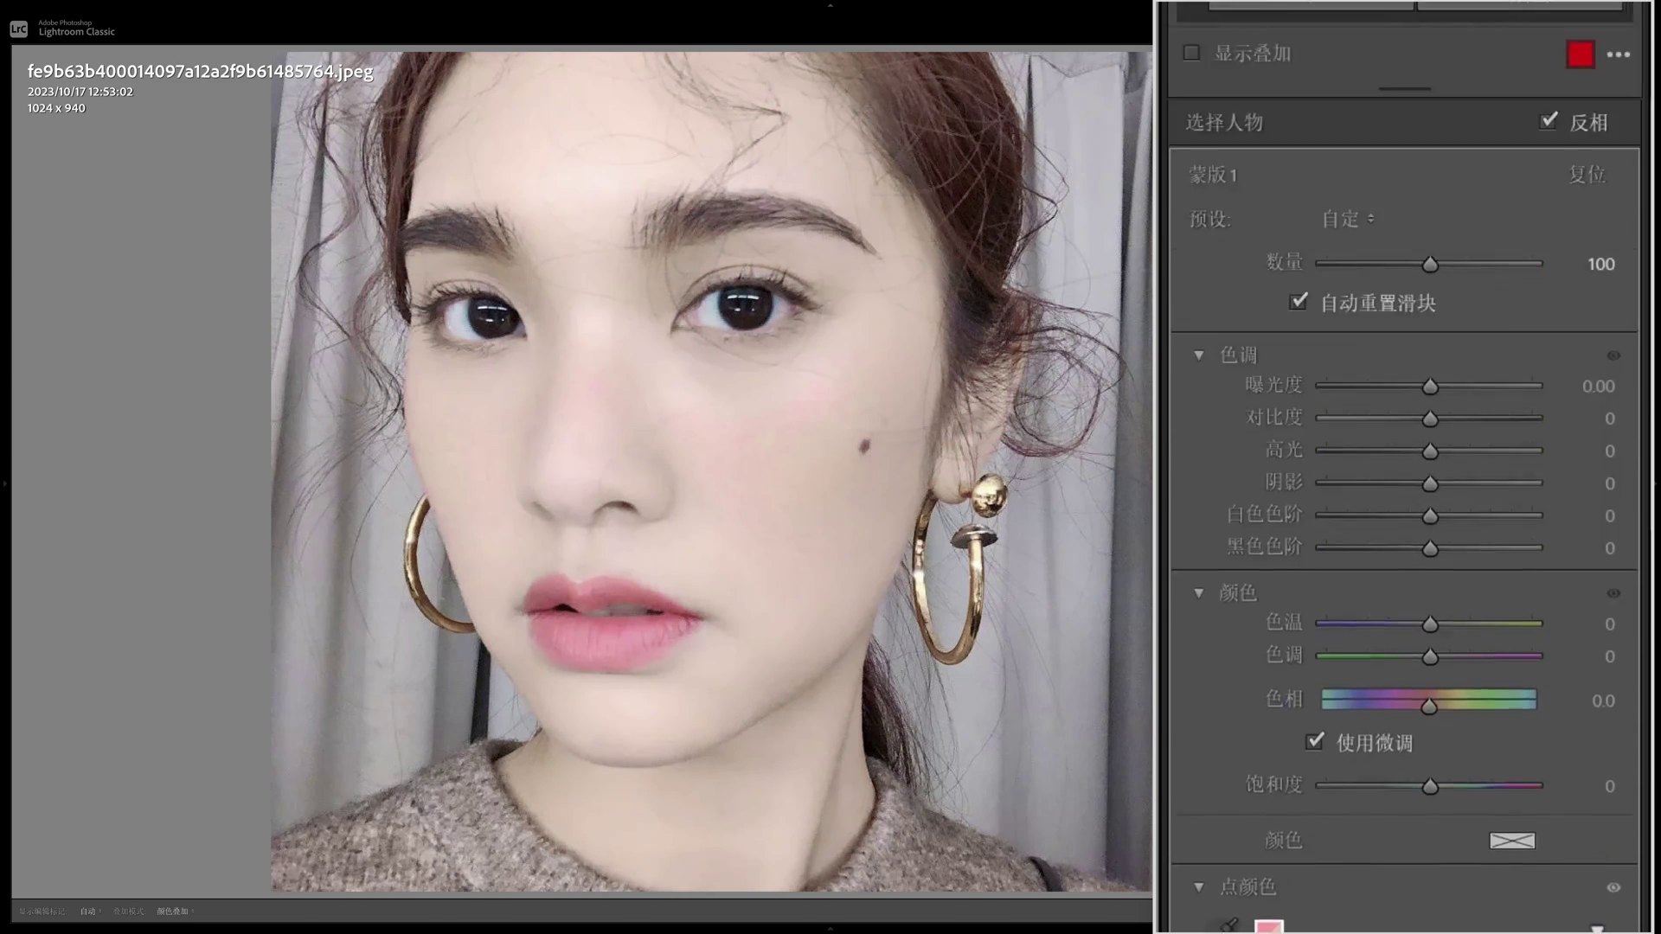
click(1185, 79)
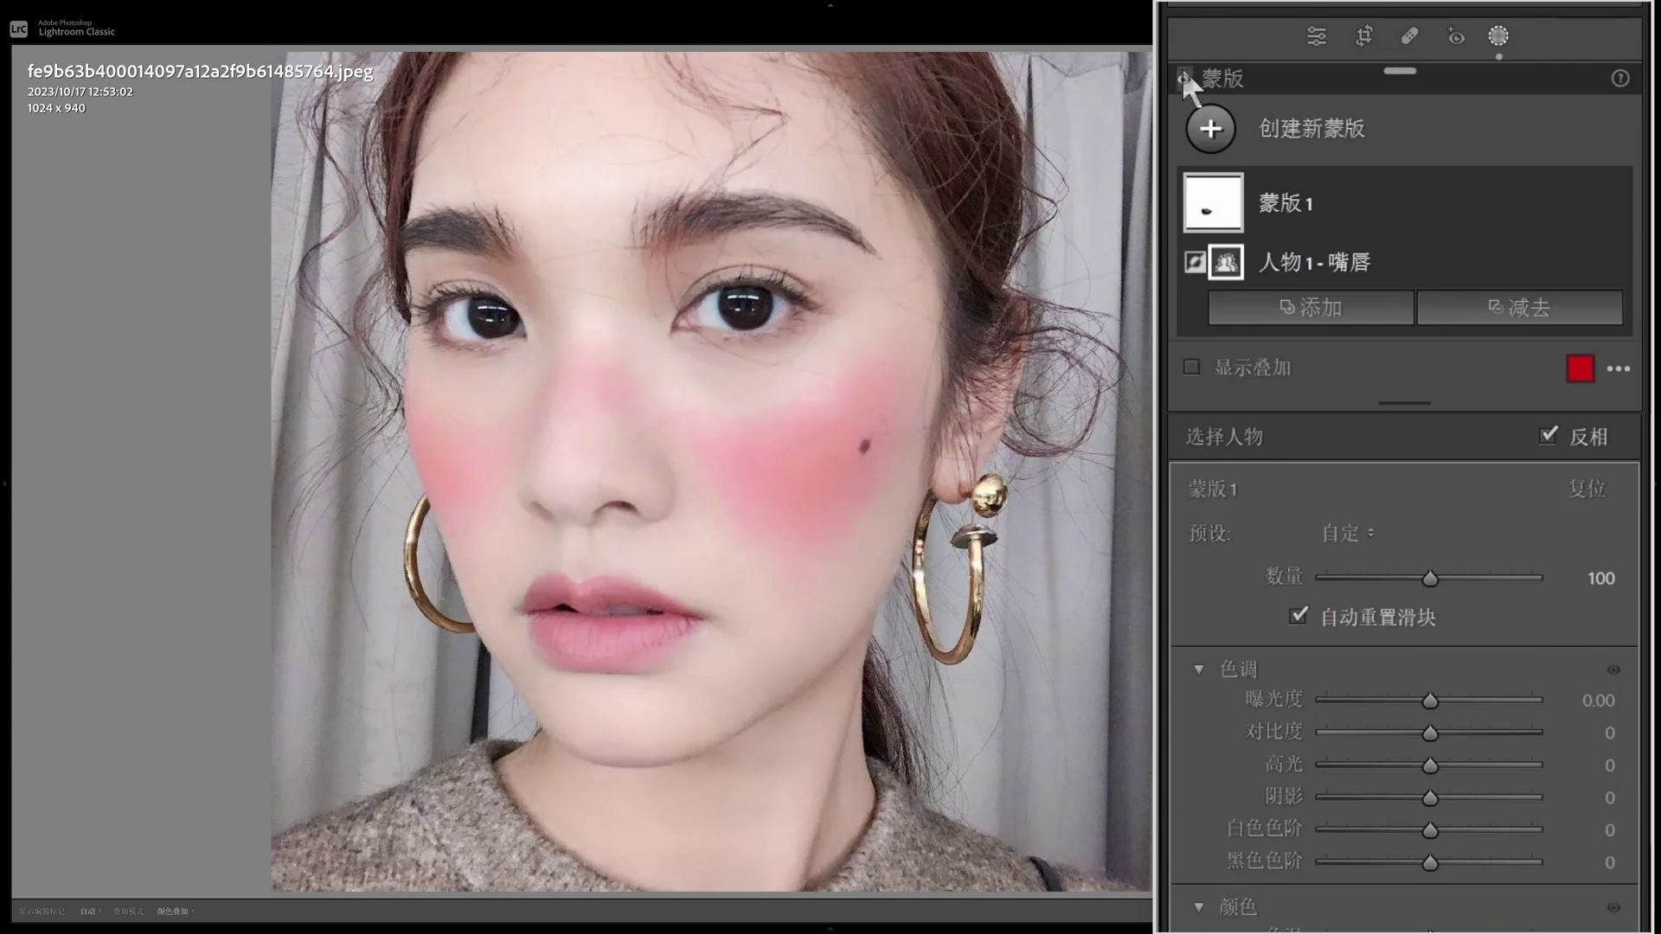
click(1184, 79)
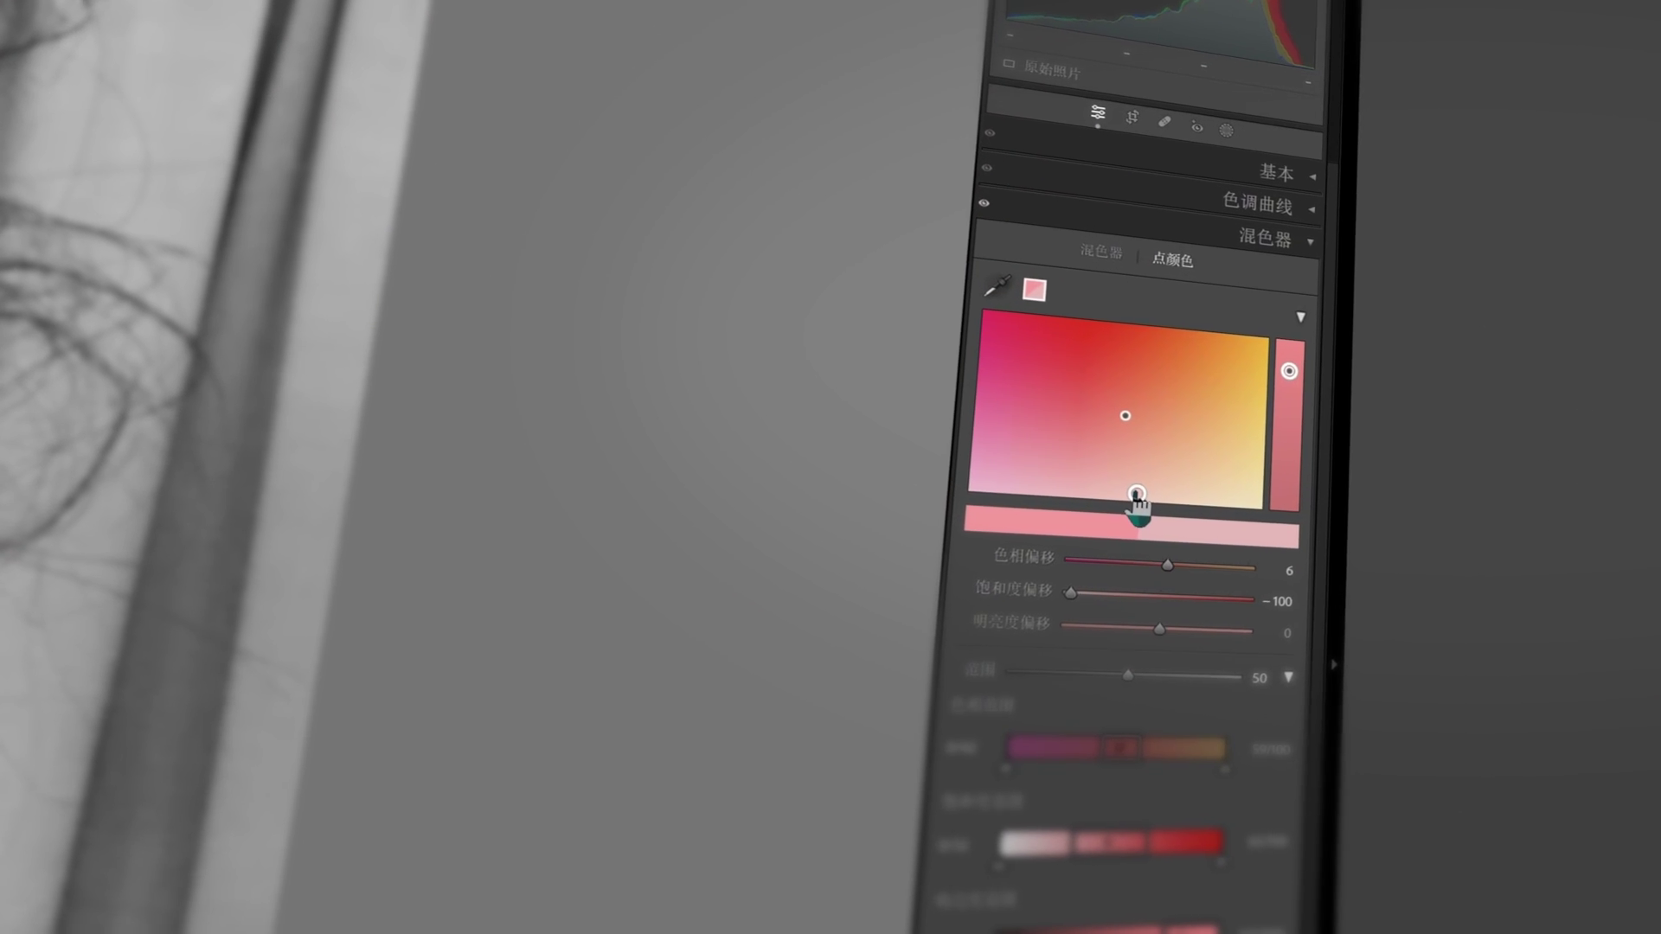
Set the blush sample's hue shift to 9 and saturation shift to −89, and raise its luminance shift
drag(1137, 497, 1139, 493)
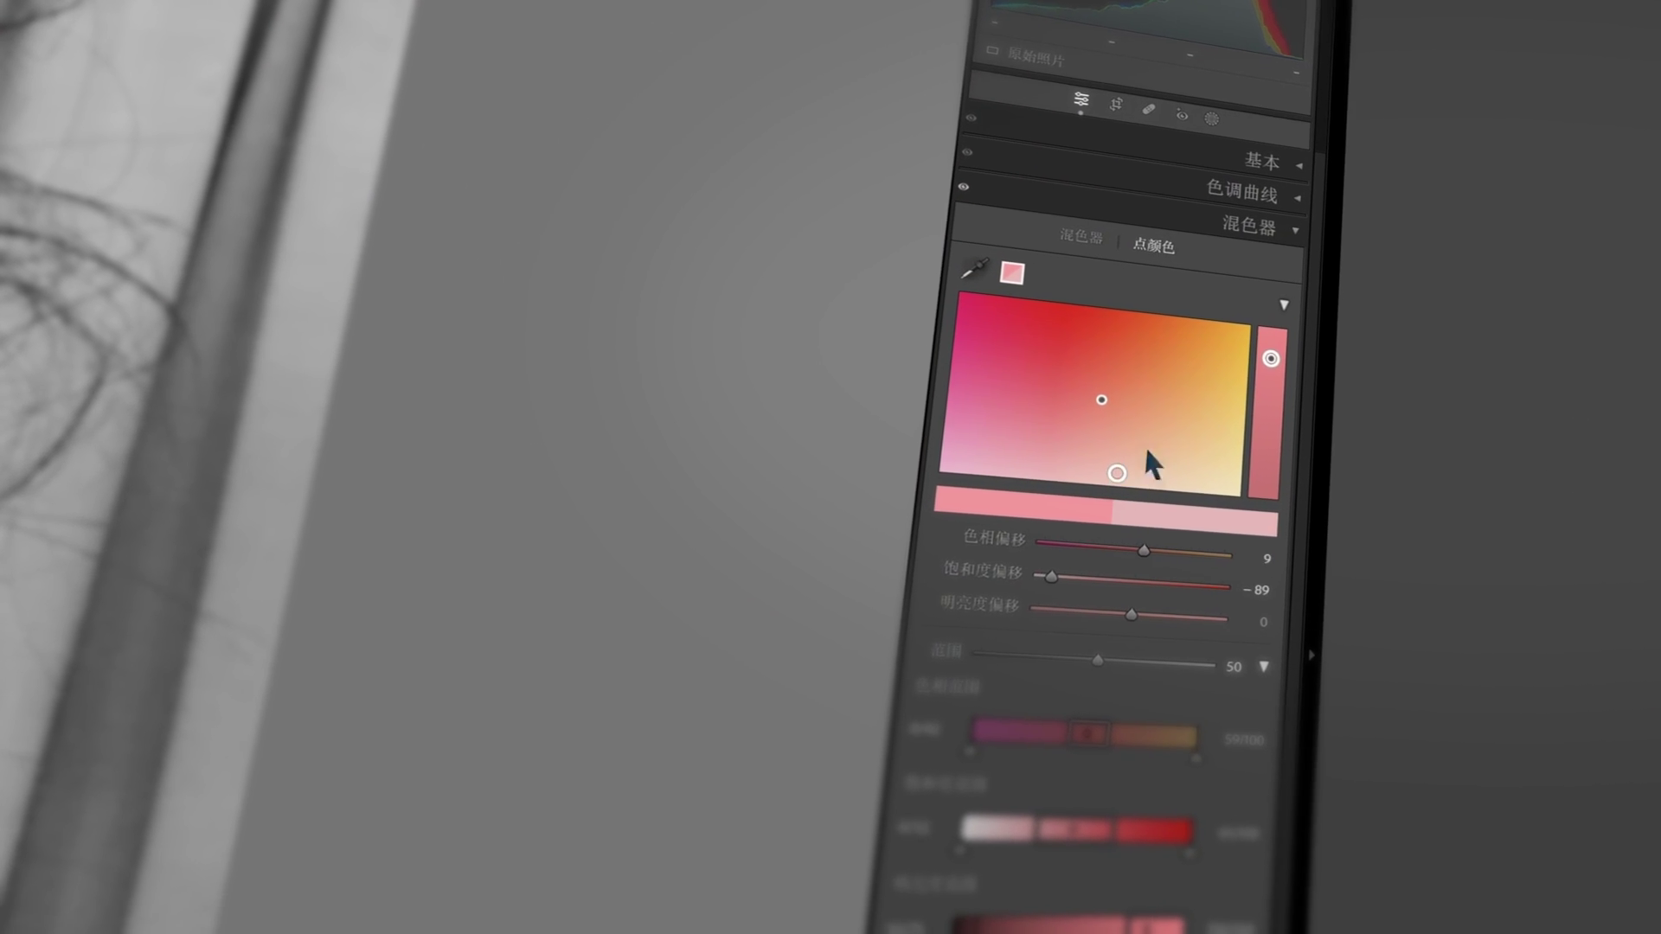
drag(1289, 371, 1289, 364)
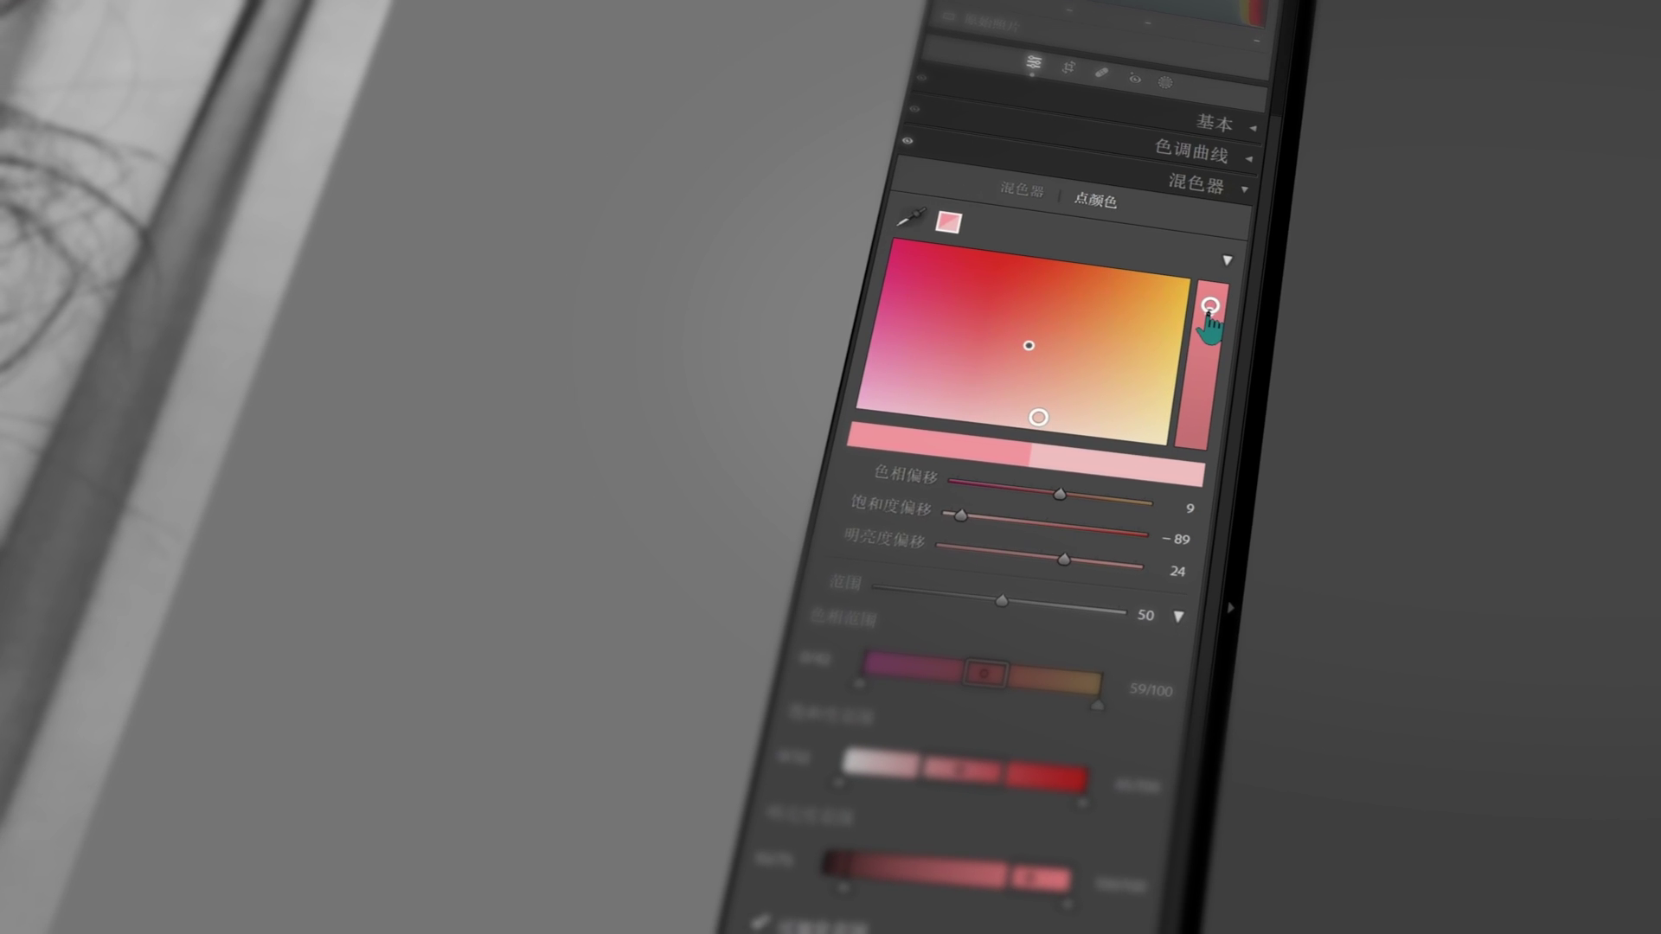
drag(1208, 312, 1209, 304)
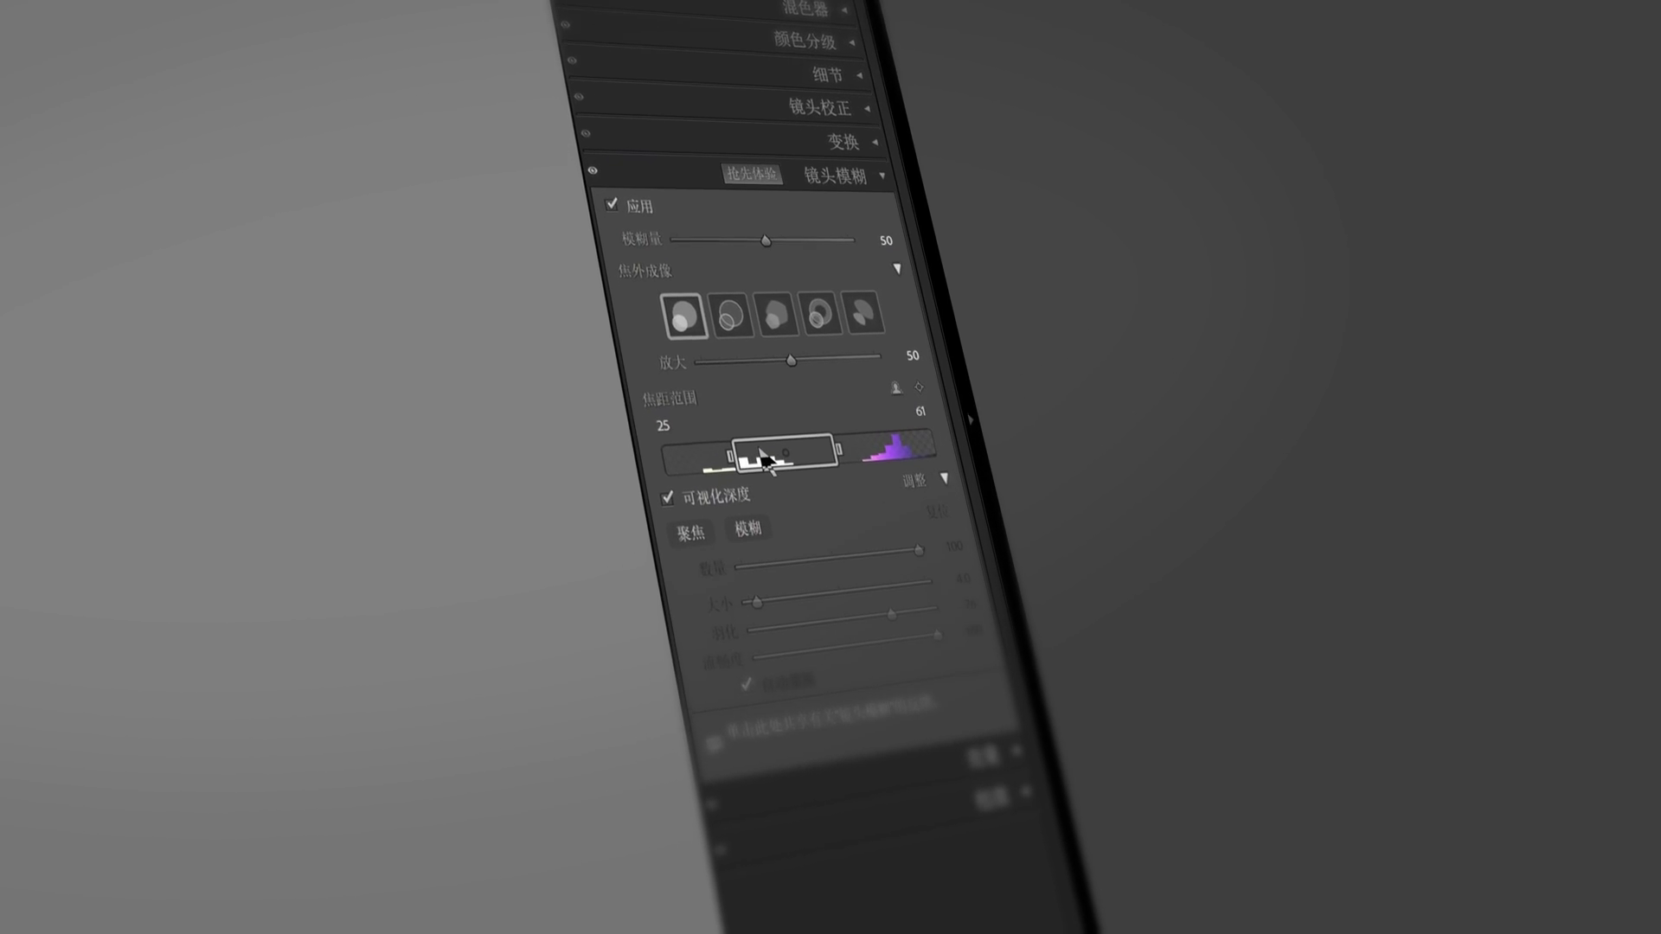
Move the Lens Blur focal range to 29–65 with depth visualization on
drag(763, 457, 766, 457)
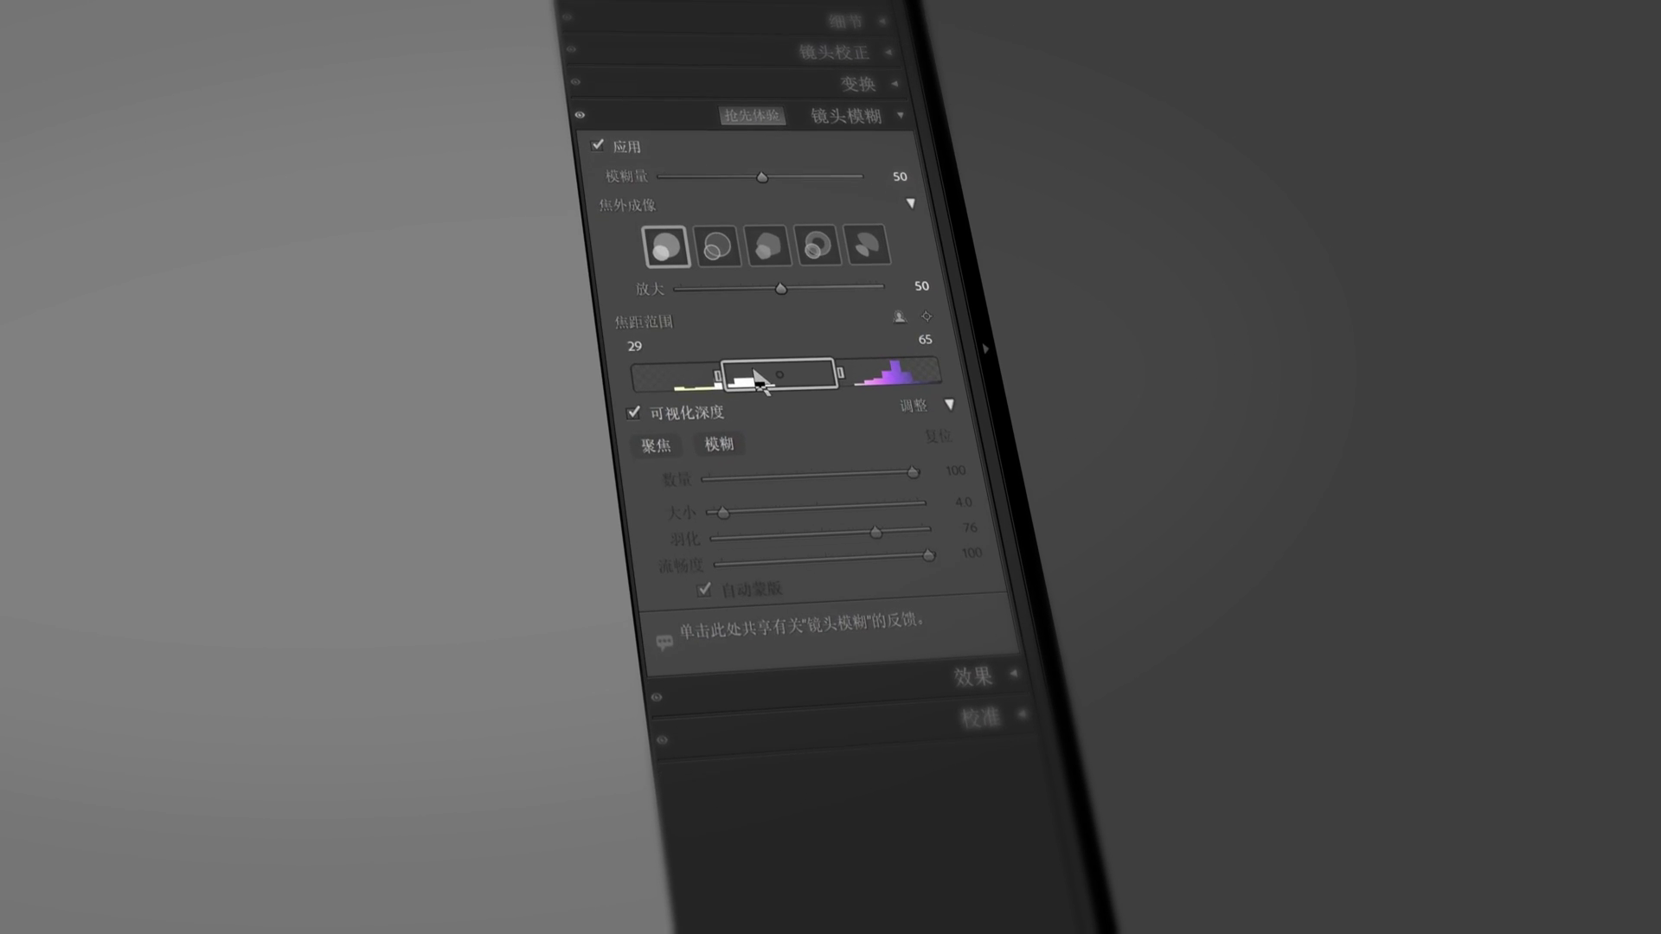